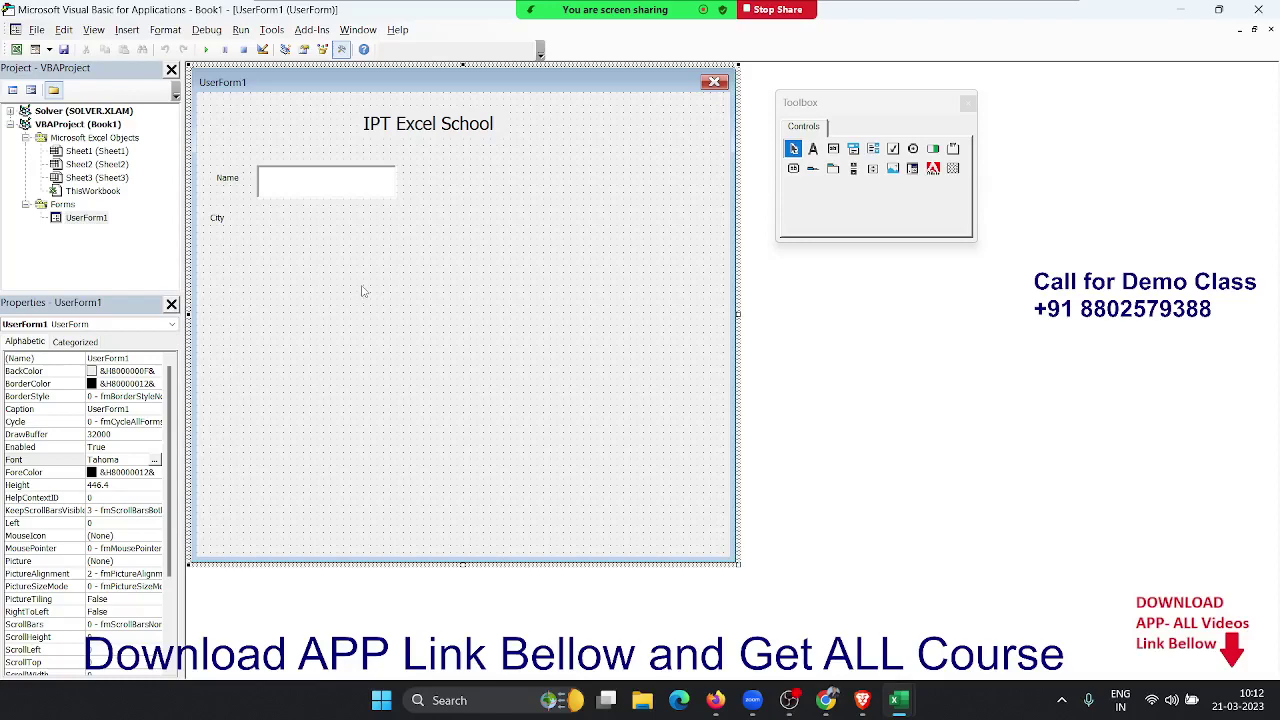
Draw a text box beside the City label.
click(833, 150)
drag(257, 206, 397, 238)
drag(403, 239, 403, 240)
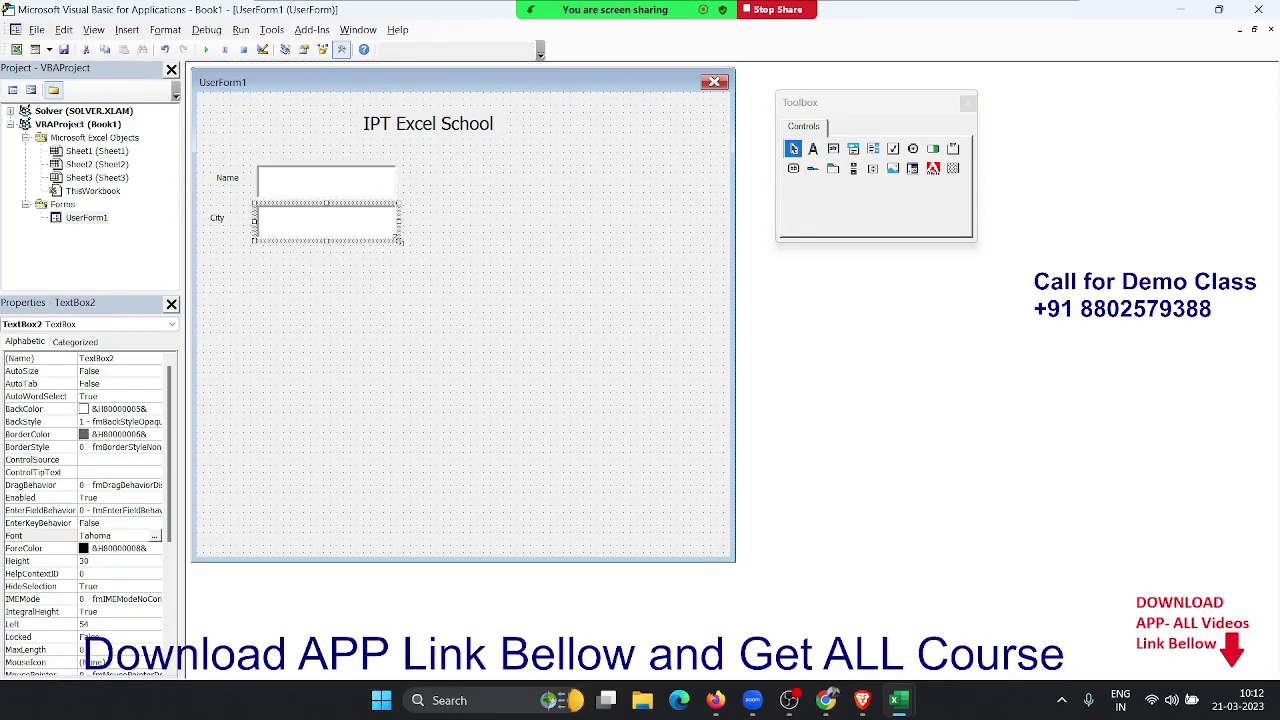
click(367, 303)
Add a label captioned Mobile with its own text box next to it.
click(813, 148)
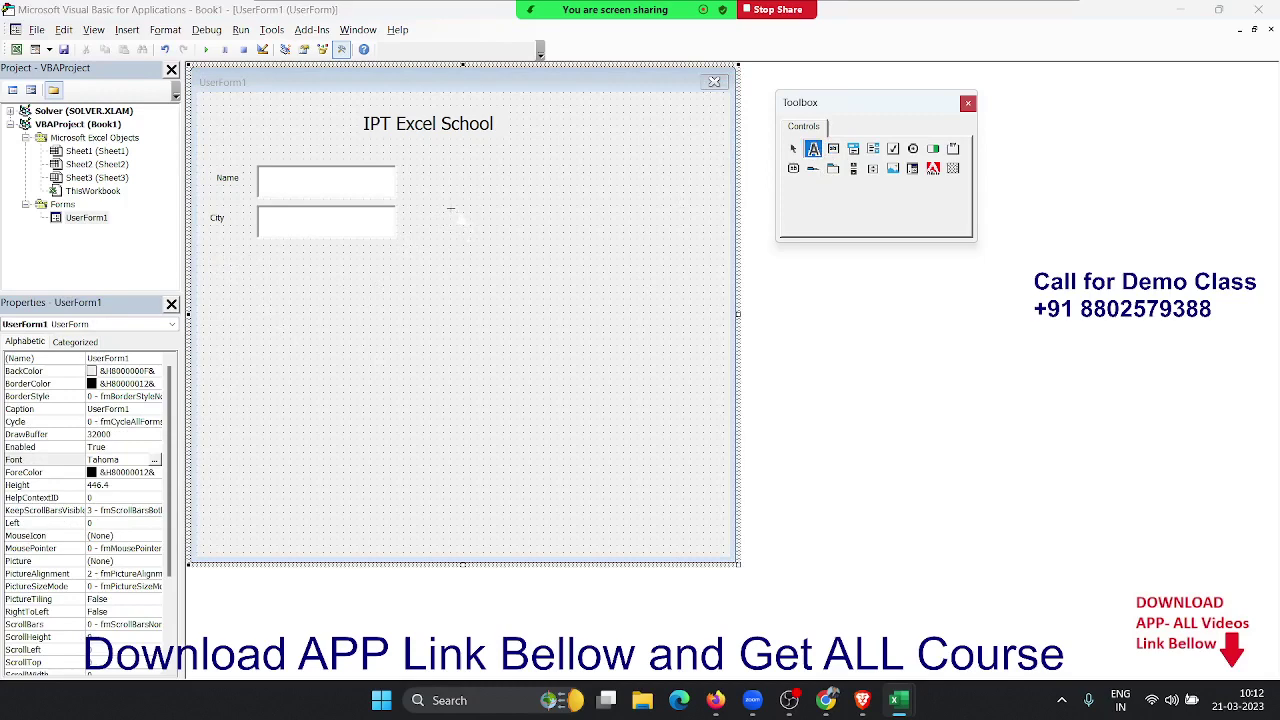
mouse_move(425, 208)
mouse_down()
mouse_move(430, 231)
mouse_move(507, 242)
mouse_up()
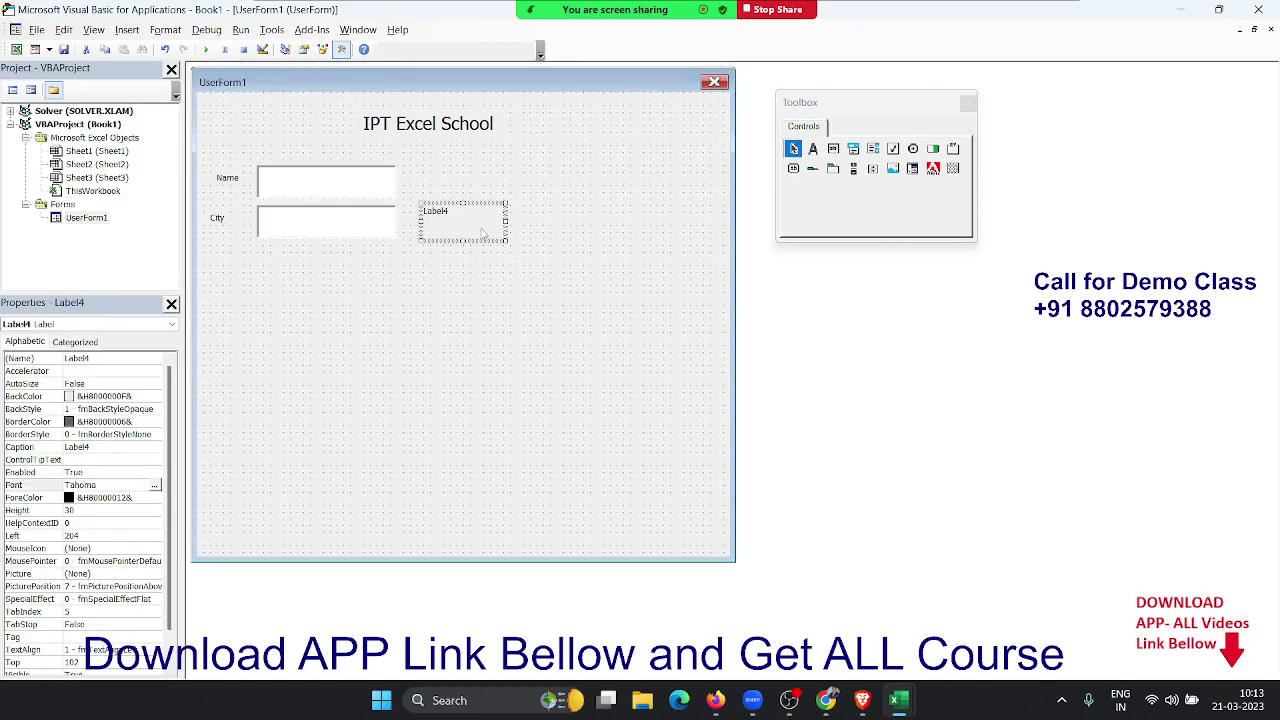
click(481, 228)
key(BackSpace)
key(BackSpace)
key(BackSpace)
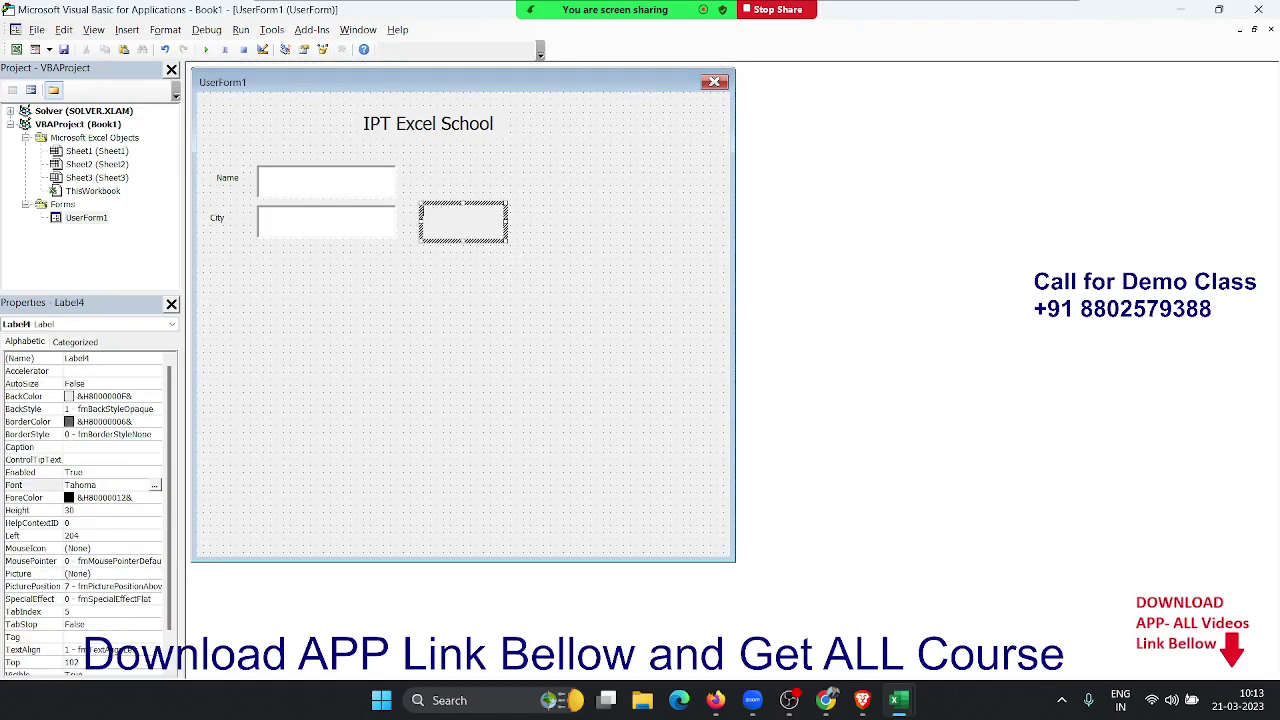
text(Mobile)
click(500, 265)
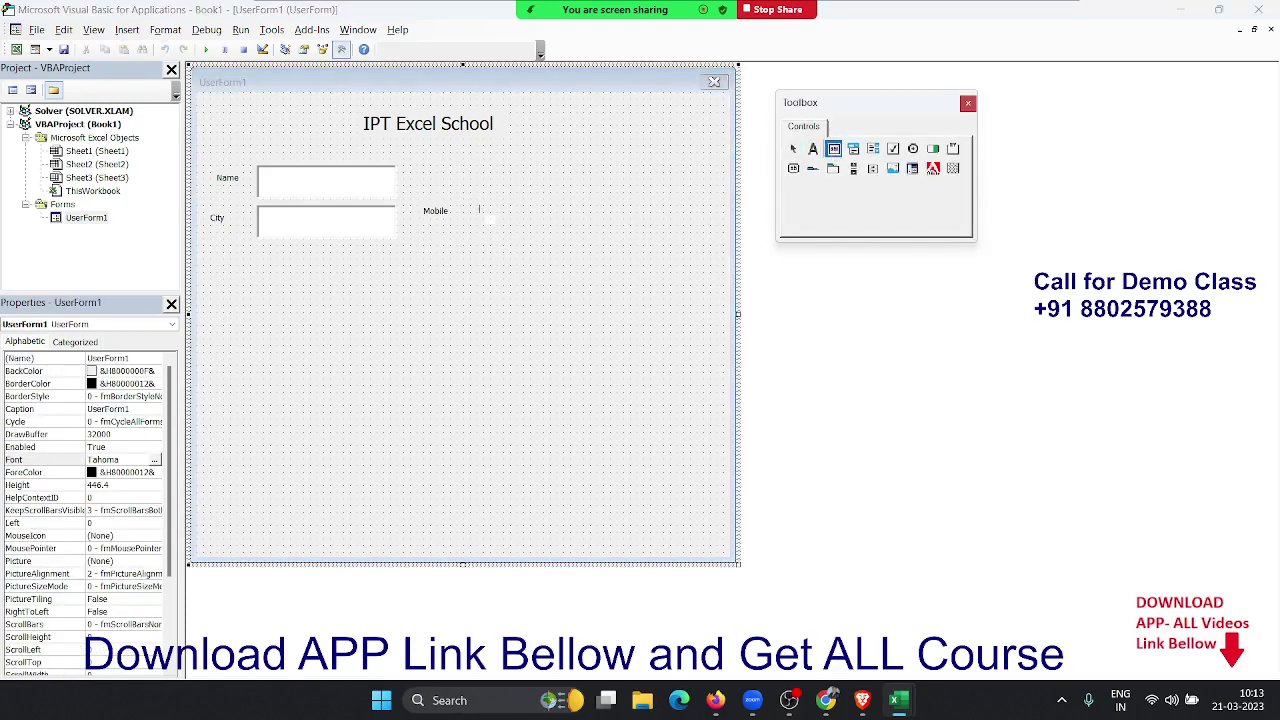
drag(458, 201, 604, 239)
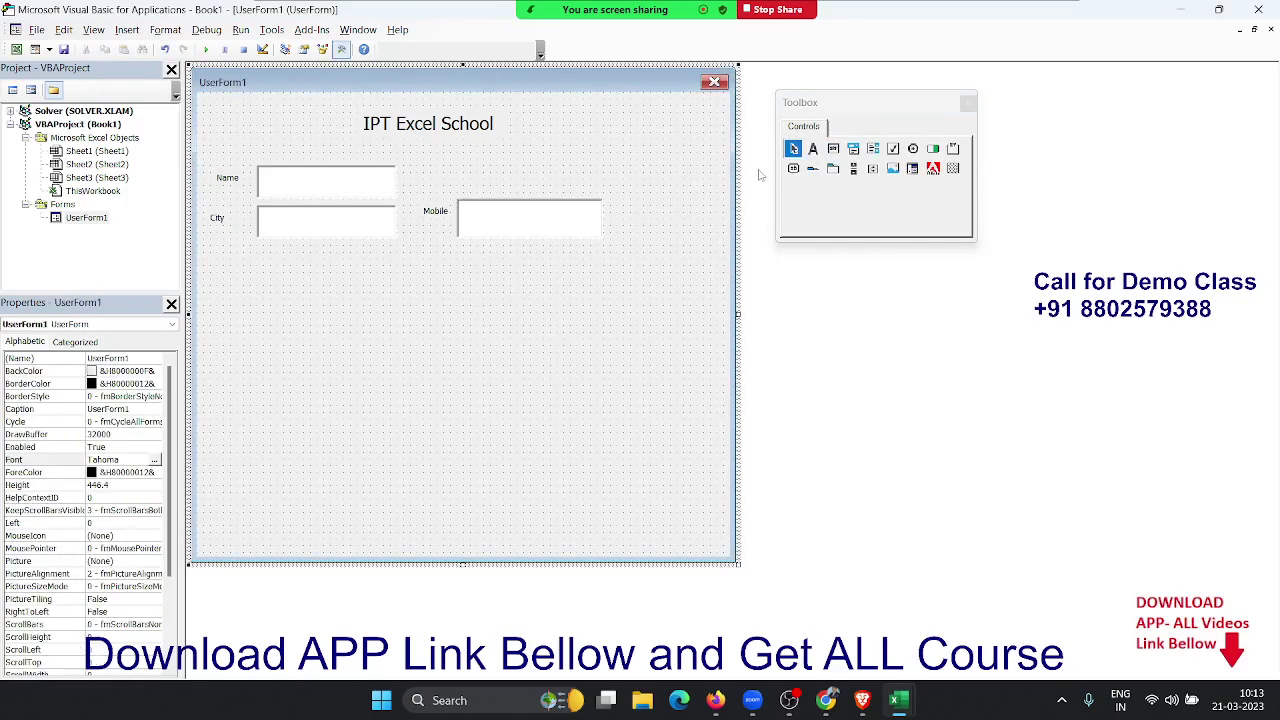
click(853, 149)
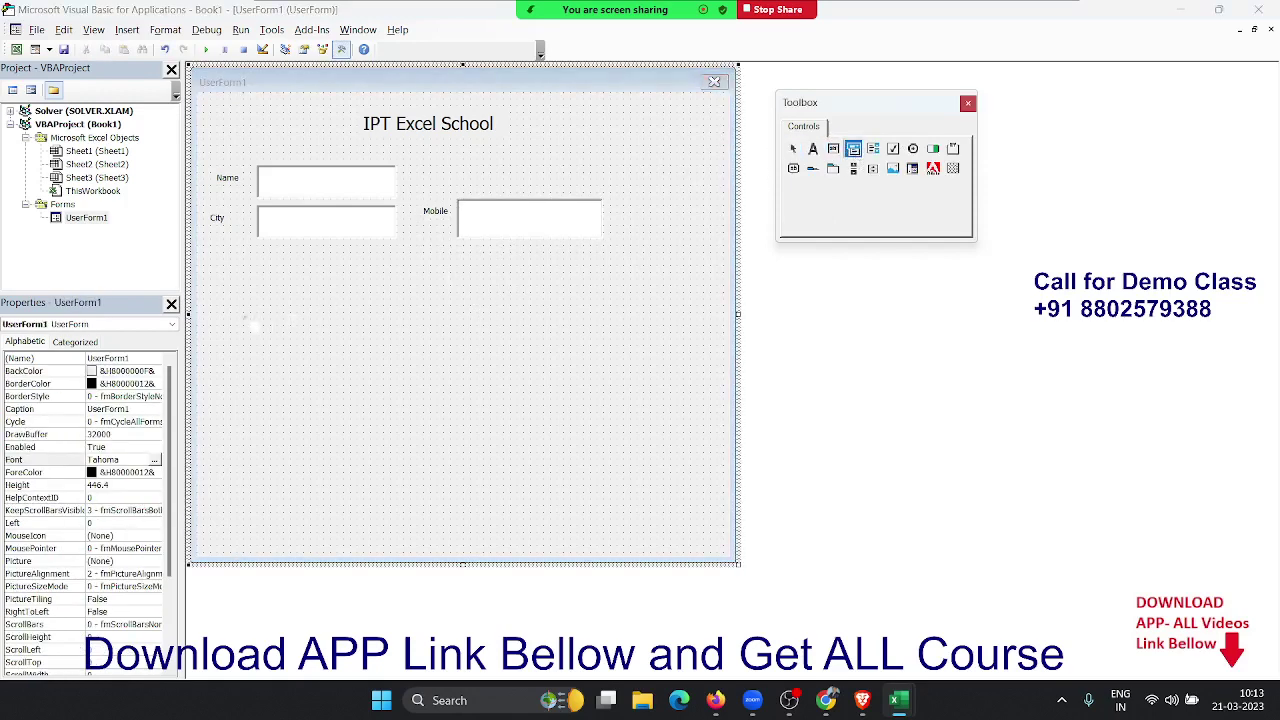
Draw a combo box below the City field and widen it to the right.
drag(258, 272, 350, 302)
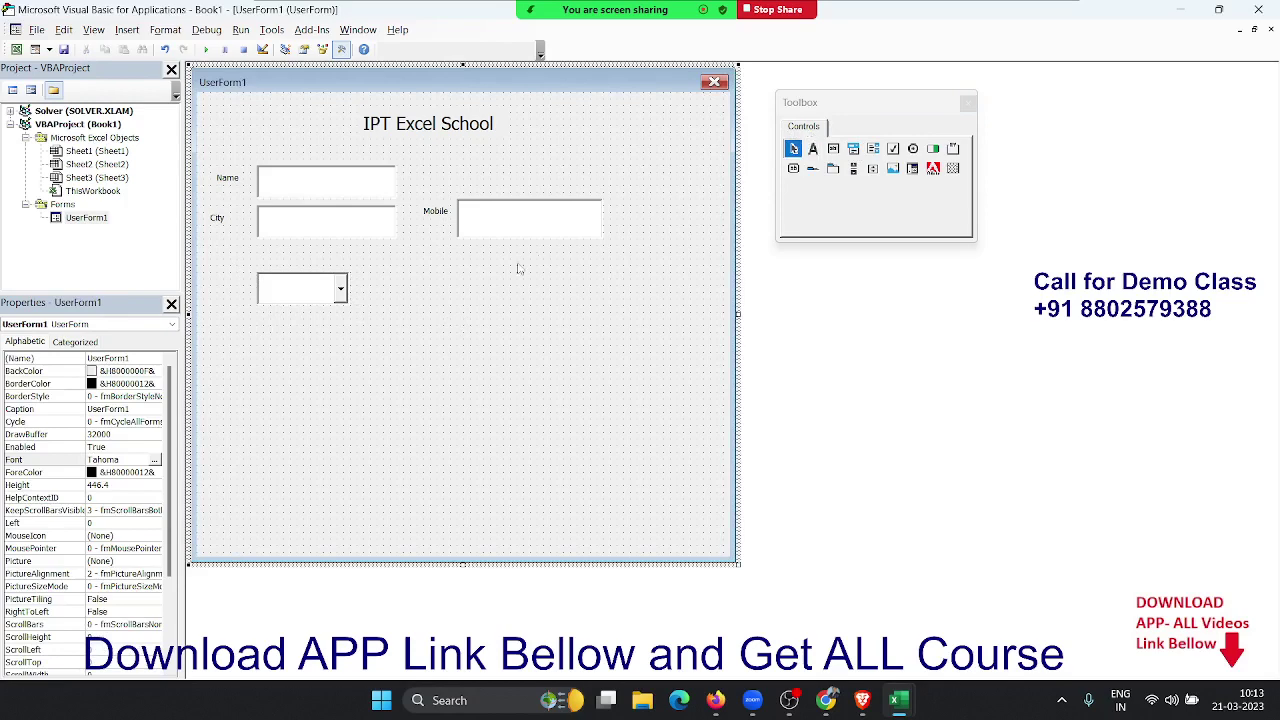
right_click(294, 280)
key(Escape)
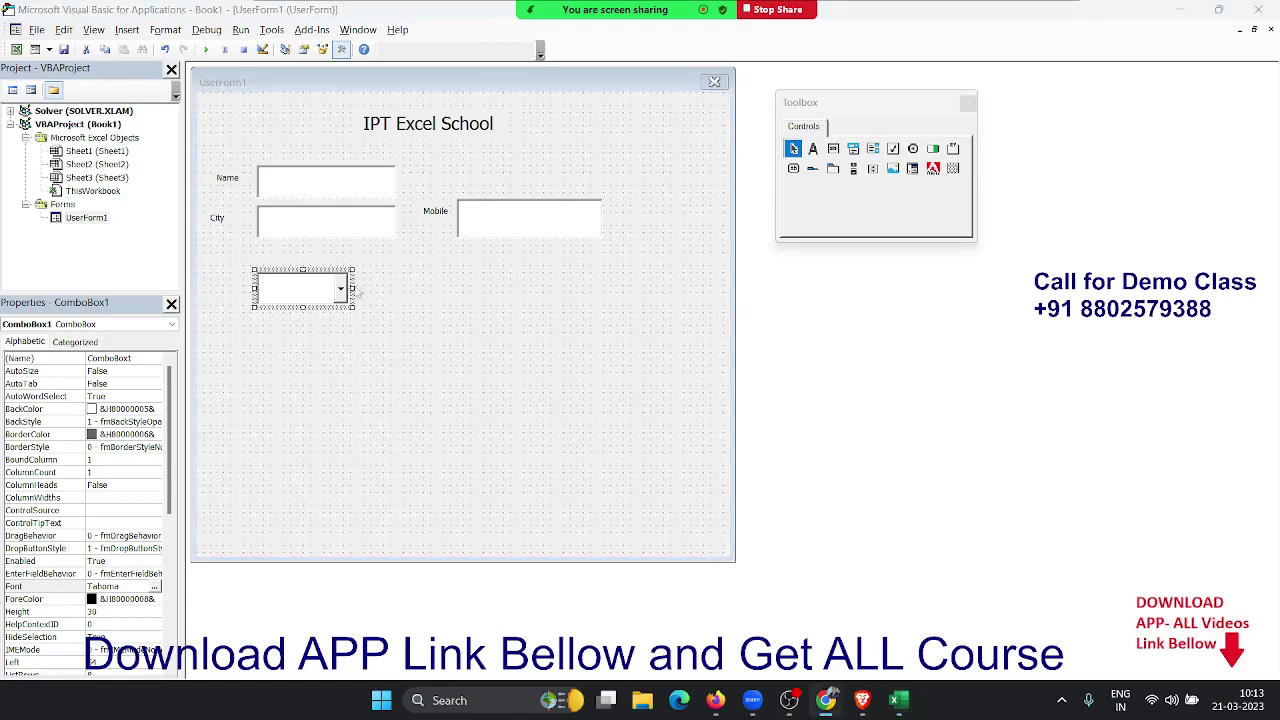
drag(352, 290, 541, 295)
click(492, 350)
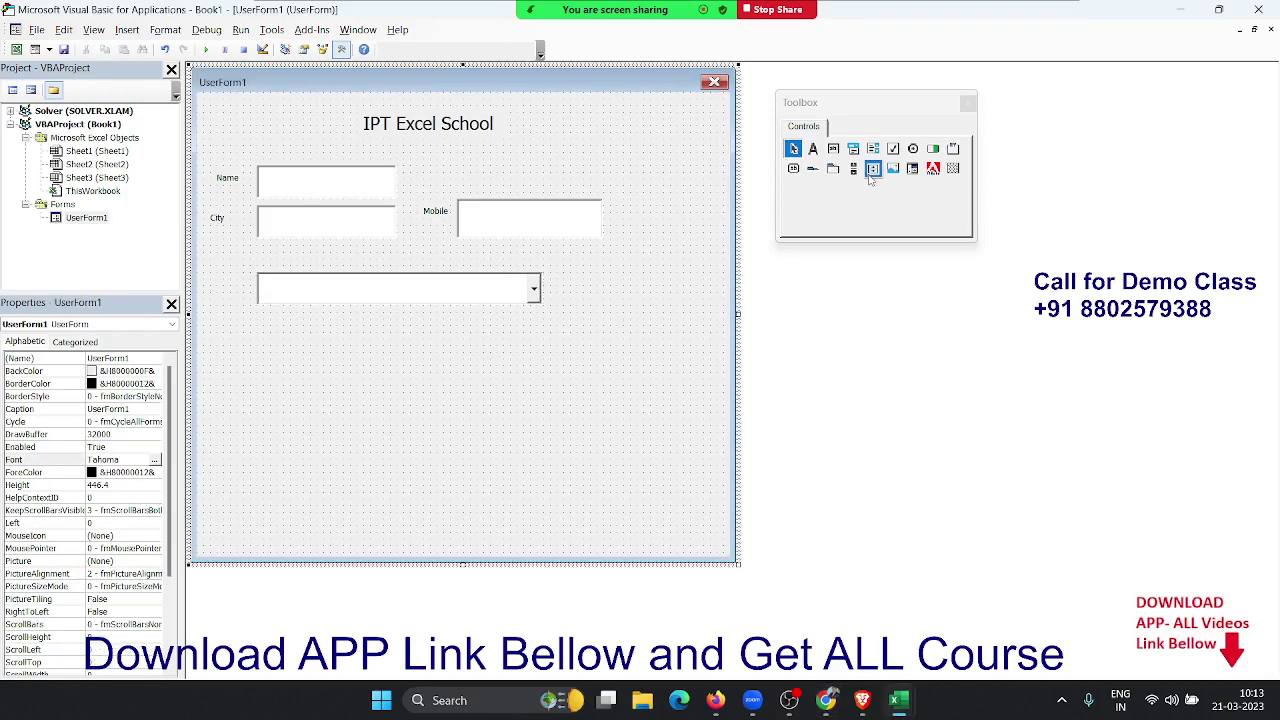
Add a label captioned Select Course above the combo box.
click(813, 148)
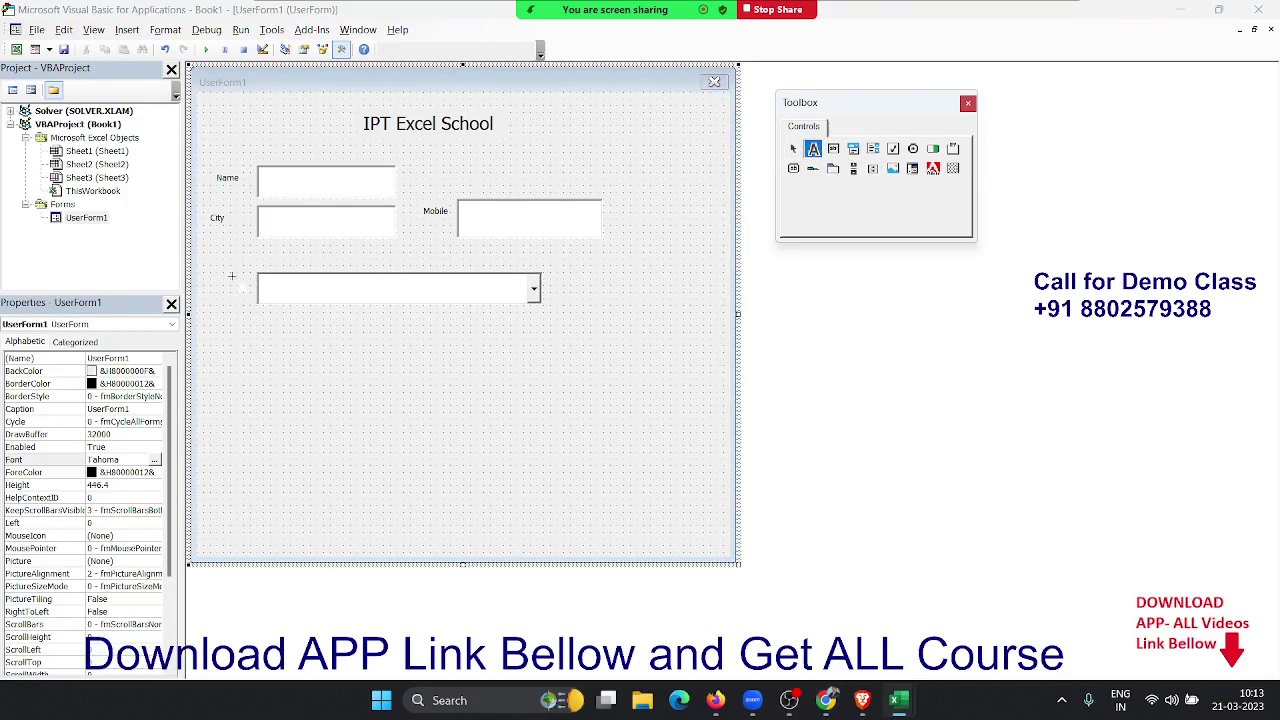
drag(203, 252, 287, 273)
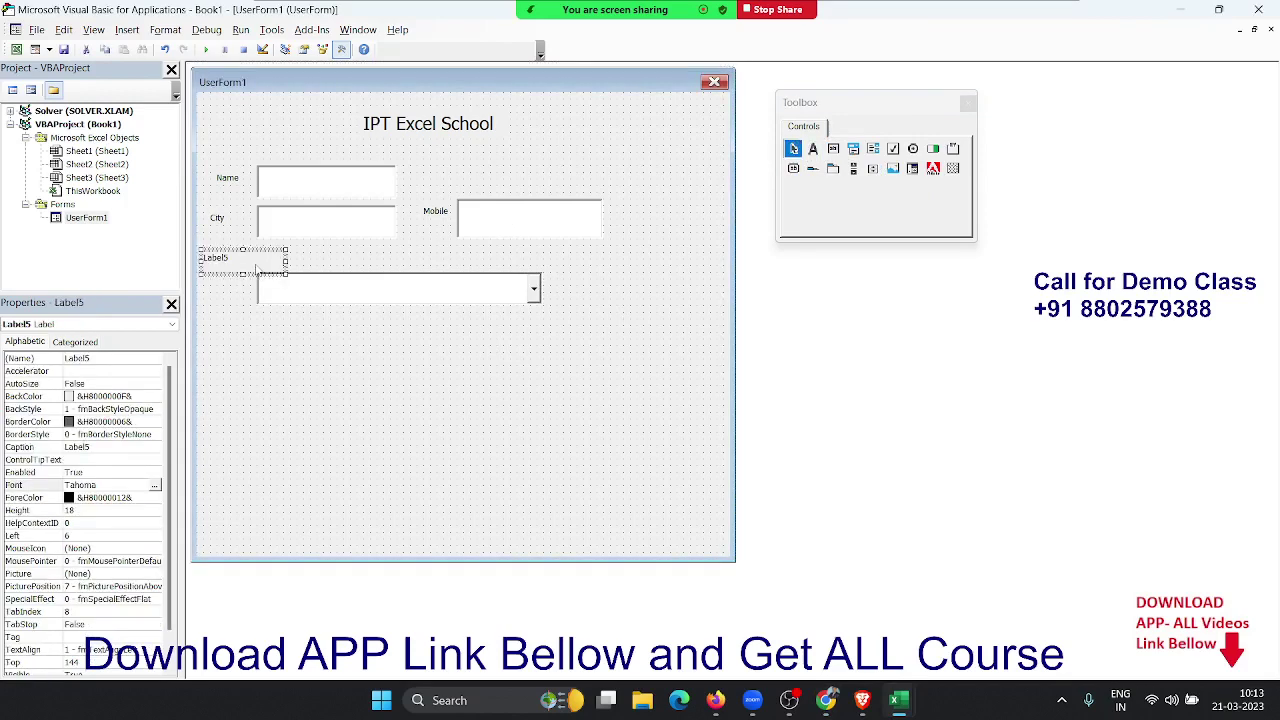
click(257, 265)
key(BackSpace)
key(BackSpace)
key(BackSpace)
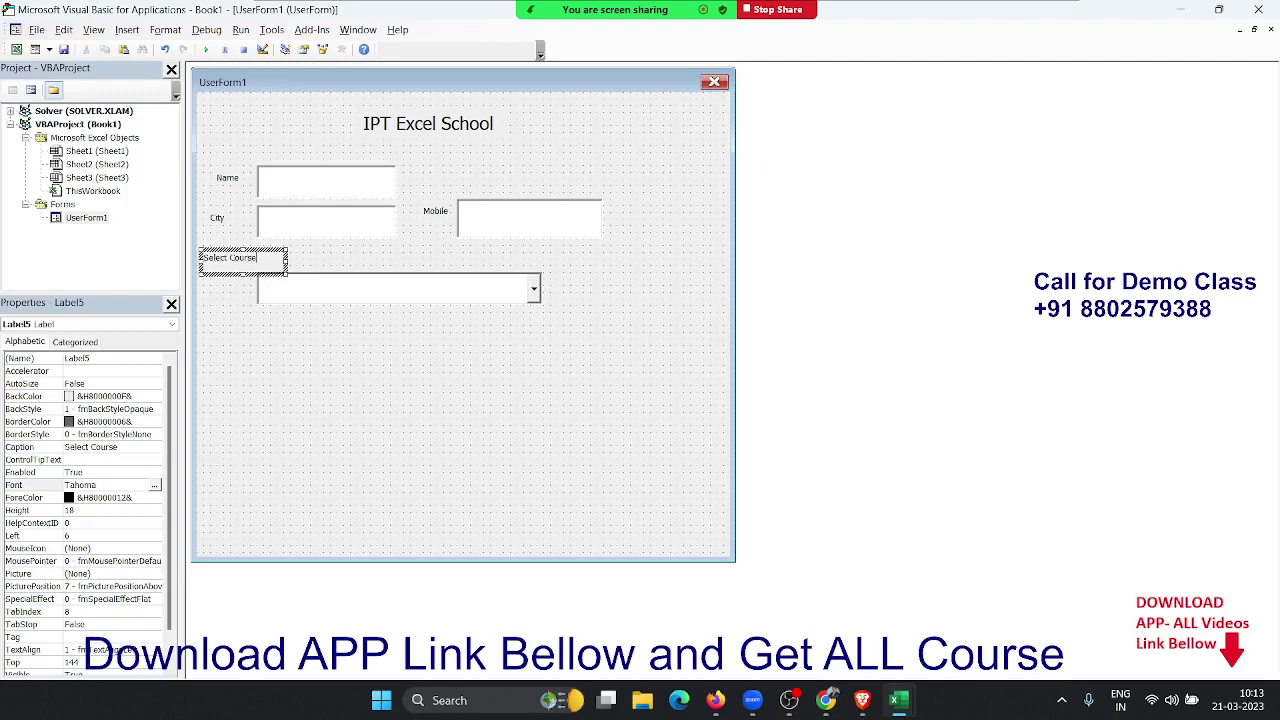
click(294, 327)
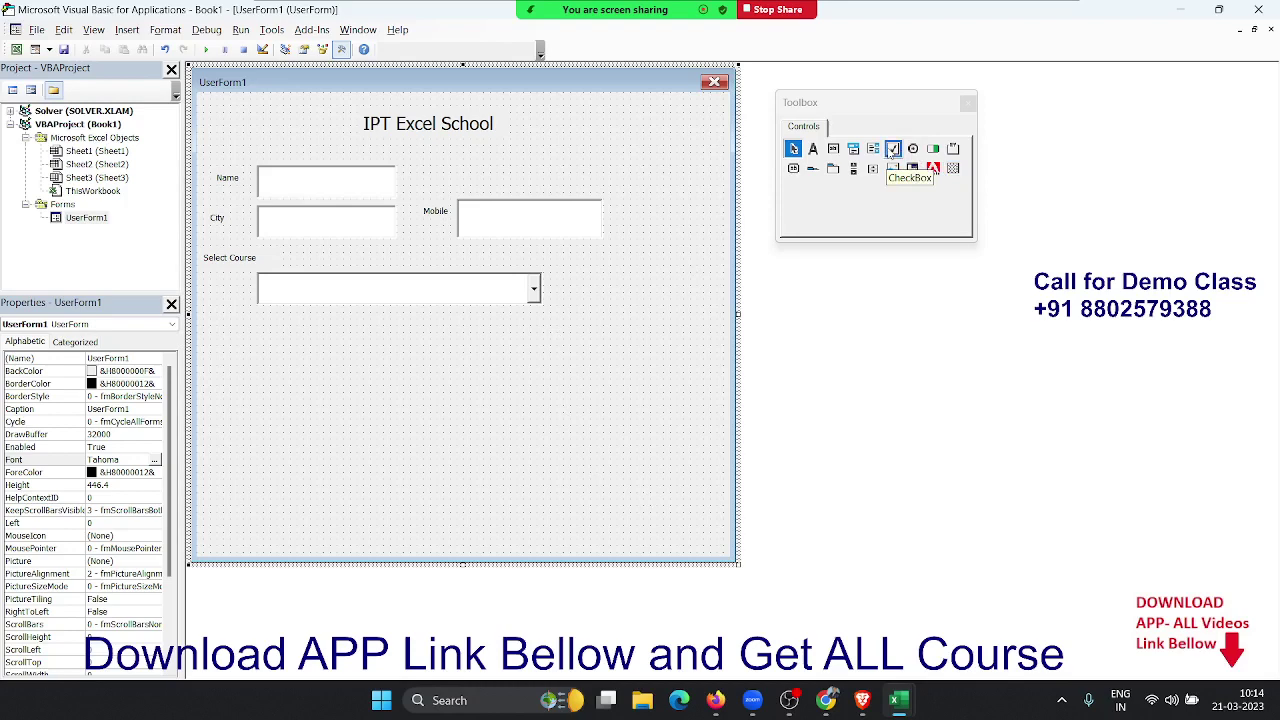
Add a check box captioned Live Zoom Class below the course combo box.
click(892, 149)
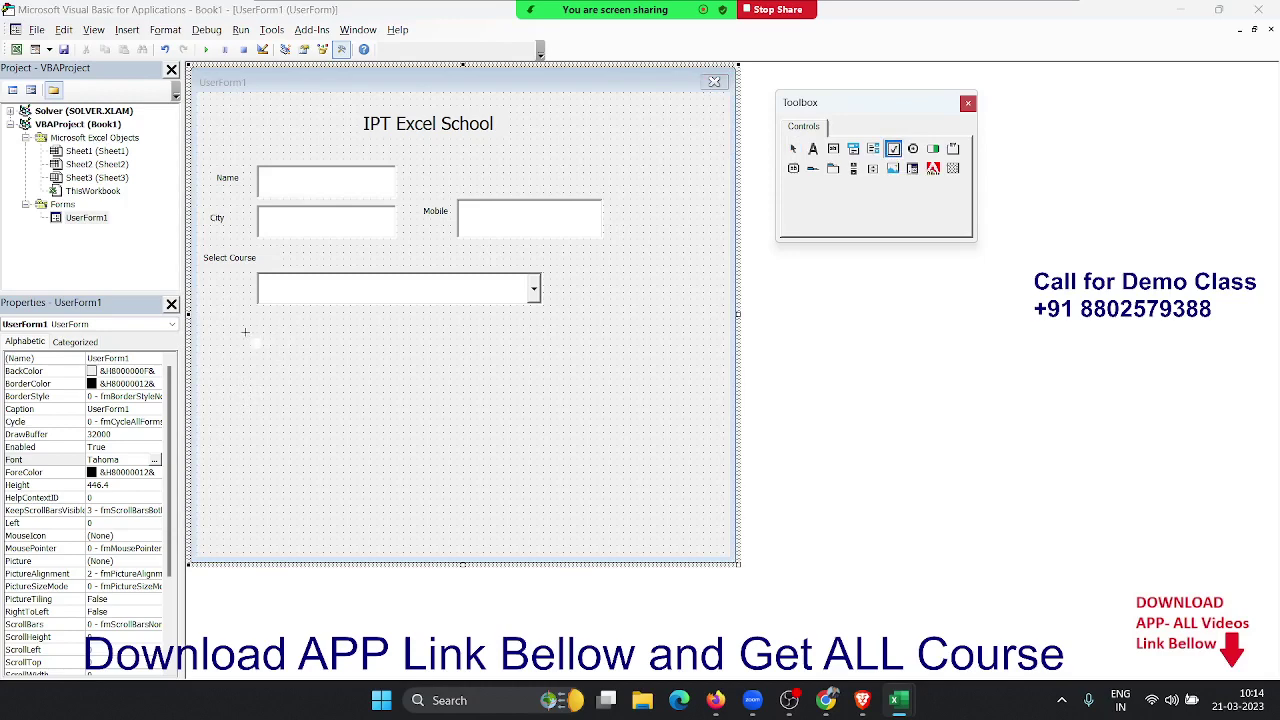
drag(254, 325, 355, 354)
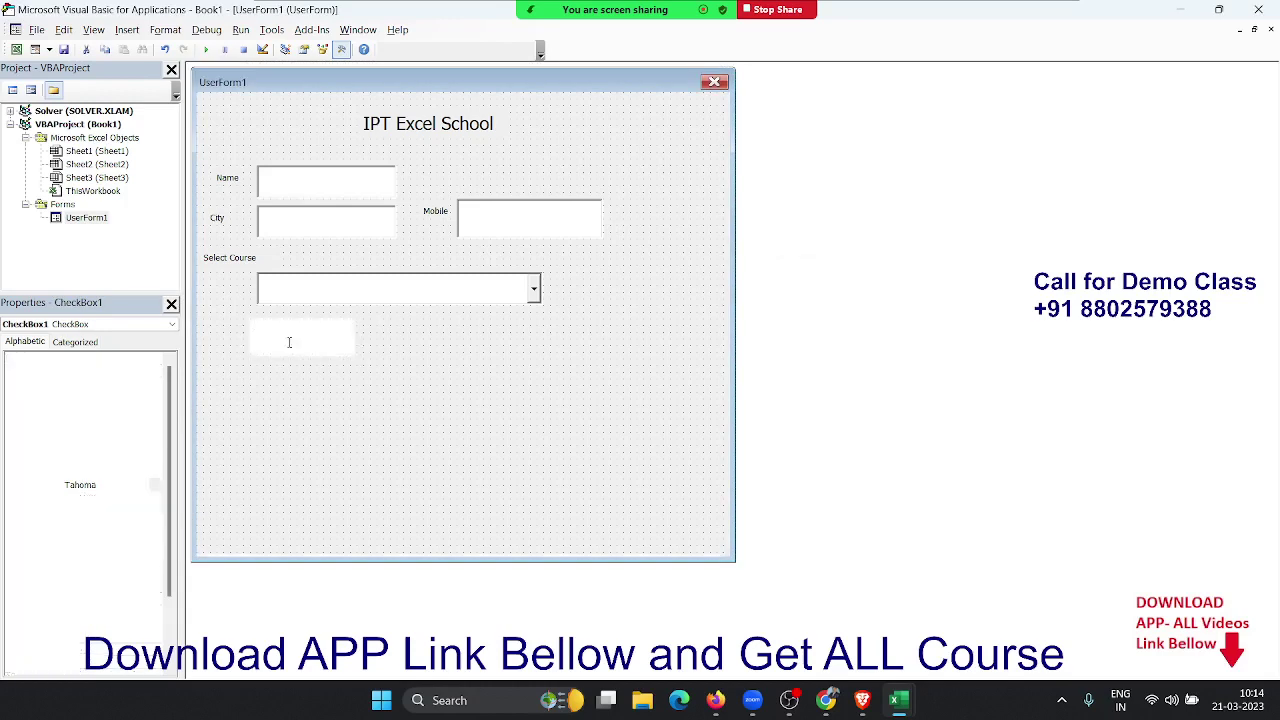
click(288, 339)
double_click(288, 339)
key(BackSpace)
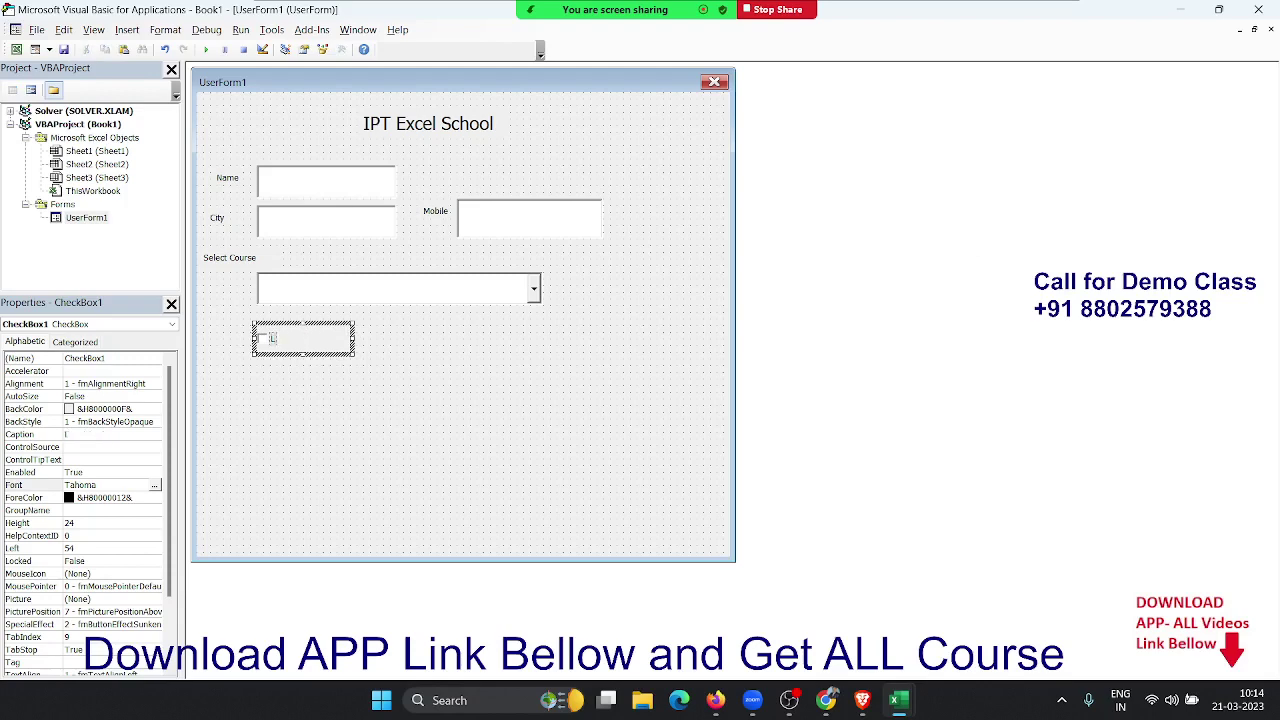
text(ive Z)
text(oom C)
text(lass)
click(373, 374)
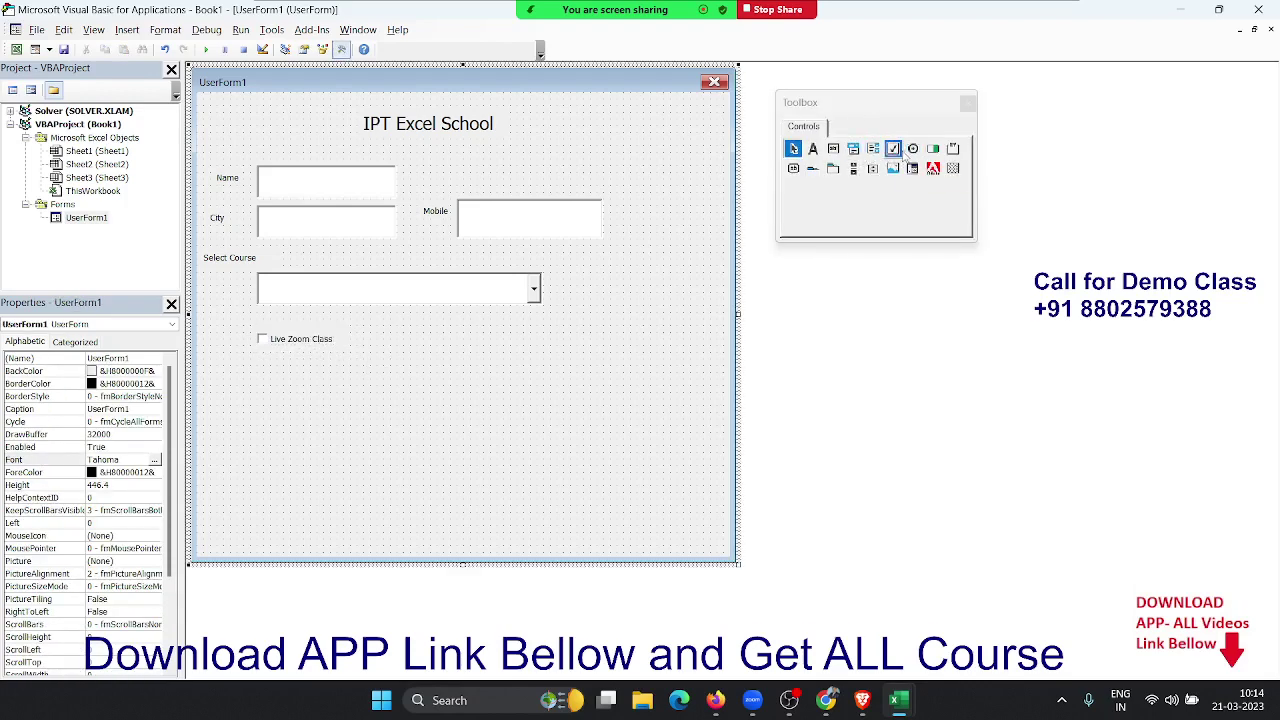
Add a second check box captioned Videos Course beside Live Zoom Class.
click(900, 152)
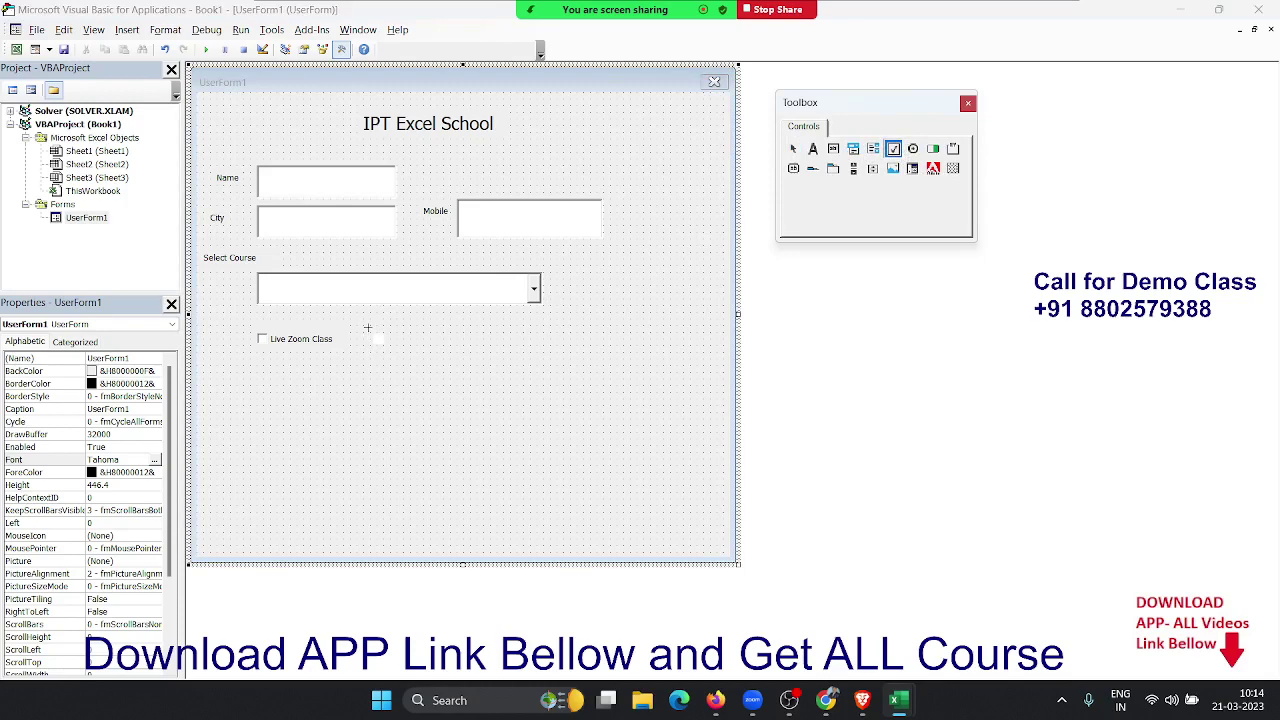
drag(369, 327, 505, 352)
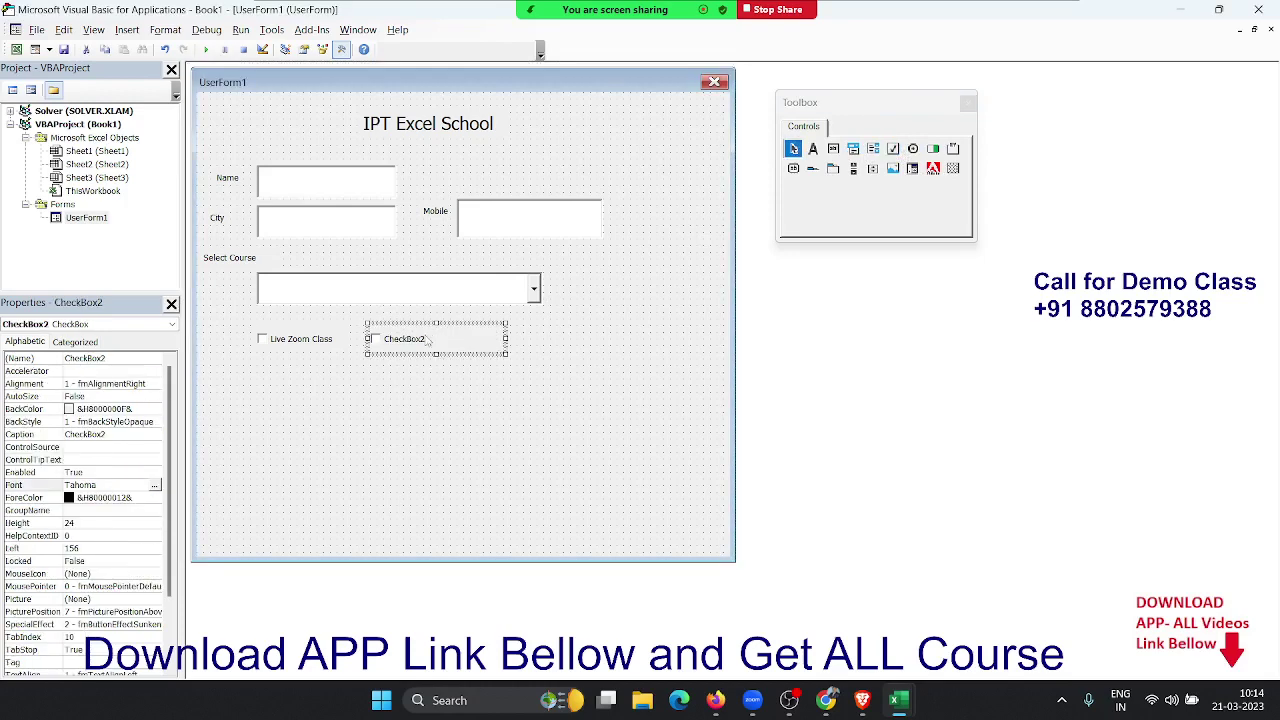
click(410, 339)
key(BackSpace)
key(BackSpace)
key(BackSpace)
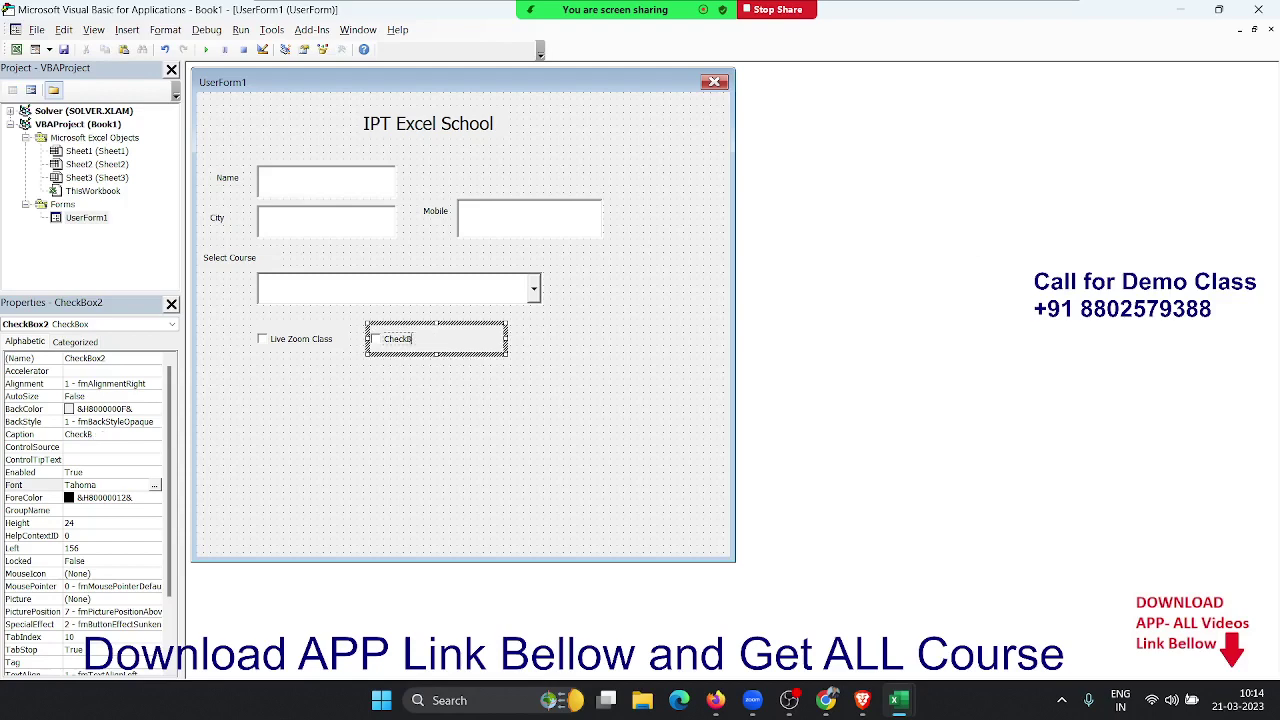
key(BackSpace)
key(BackSpace)
key(BackSpace)
text(Videos C)
text(ours)
text(e)
click(405, 391)
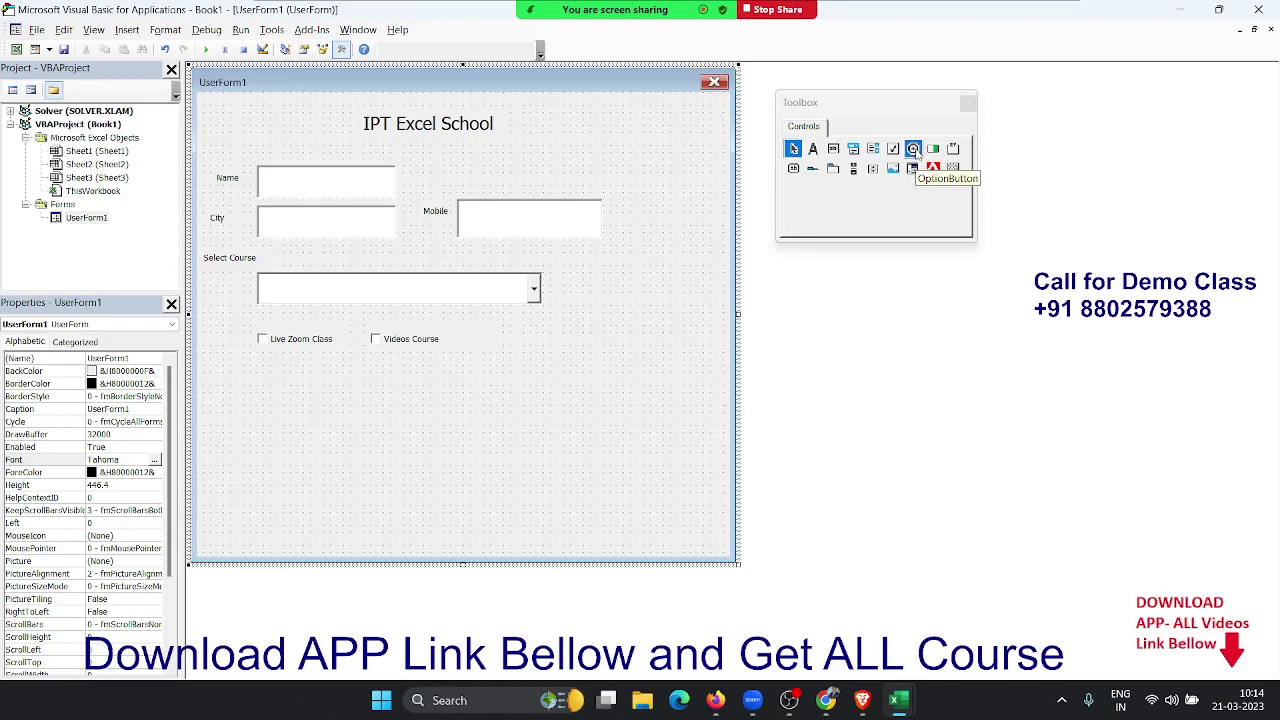
click(305, 349)
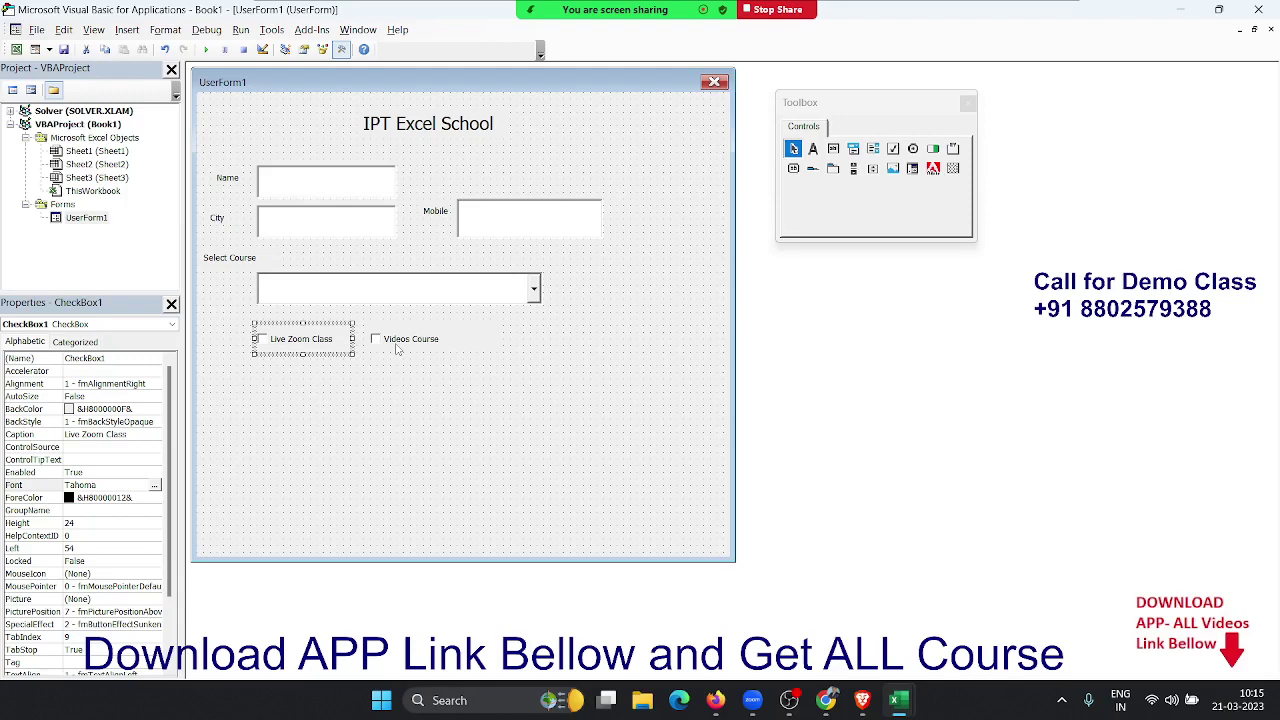
click(411, 386)
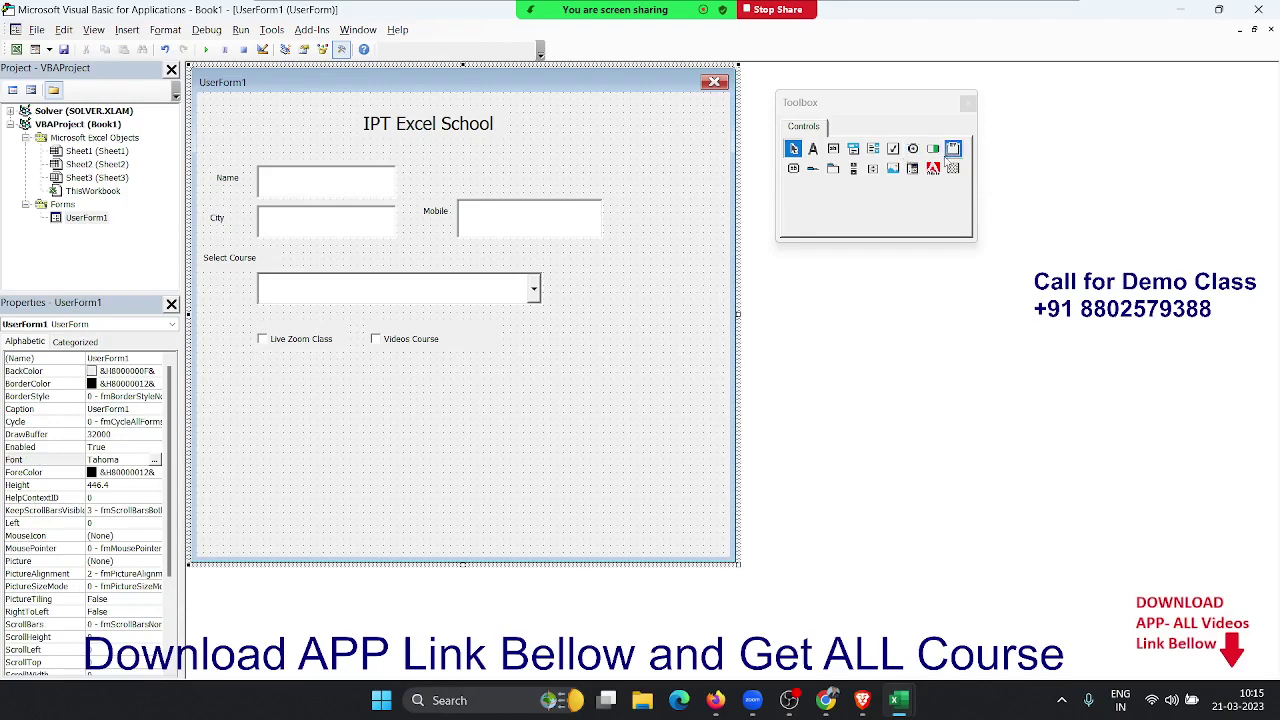
Delete the first frame and move both check boxes lower, side by side.
click(953, 148)
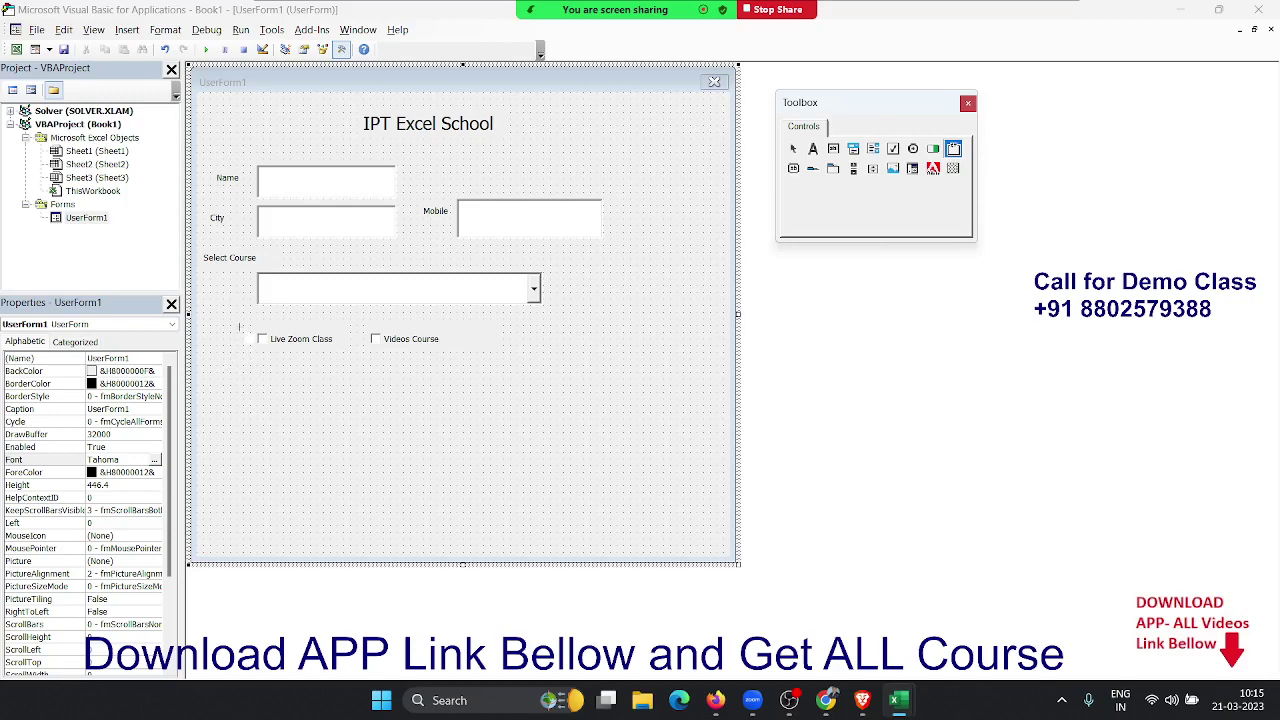
drag(241, 320, 533, 361)
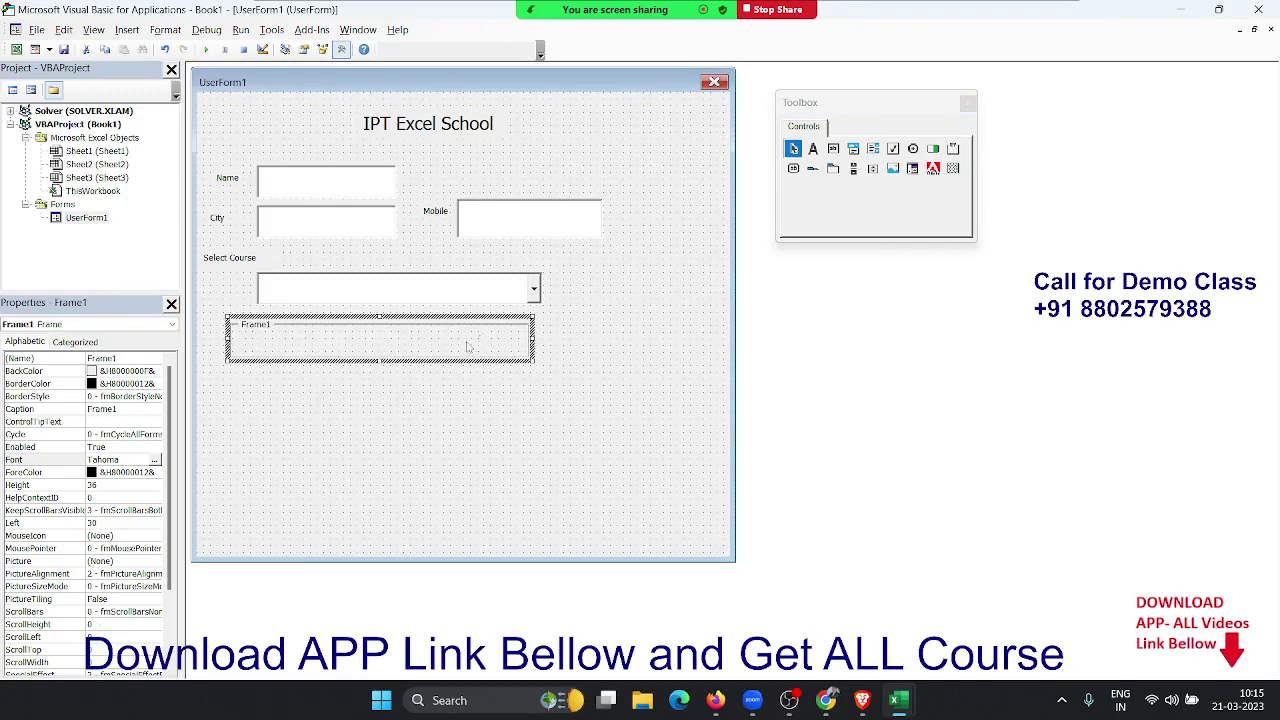
drag(440, 342, 442, 372)
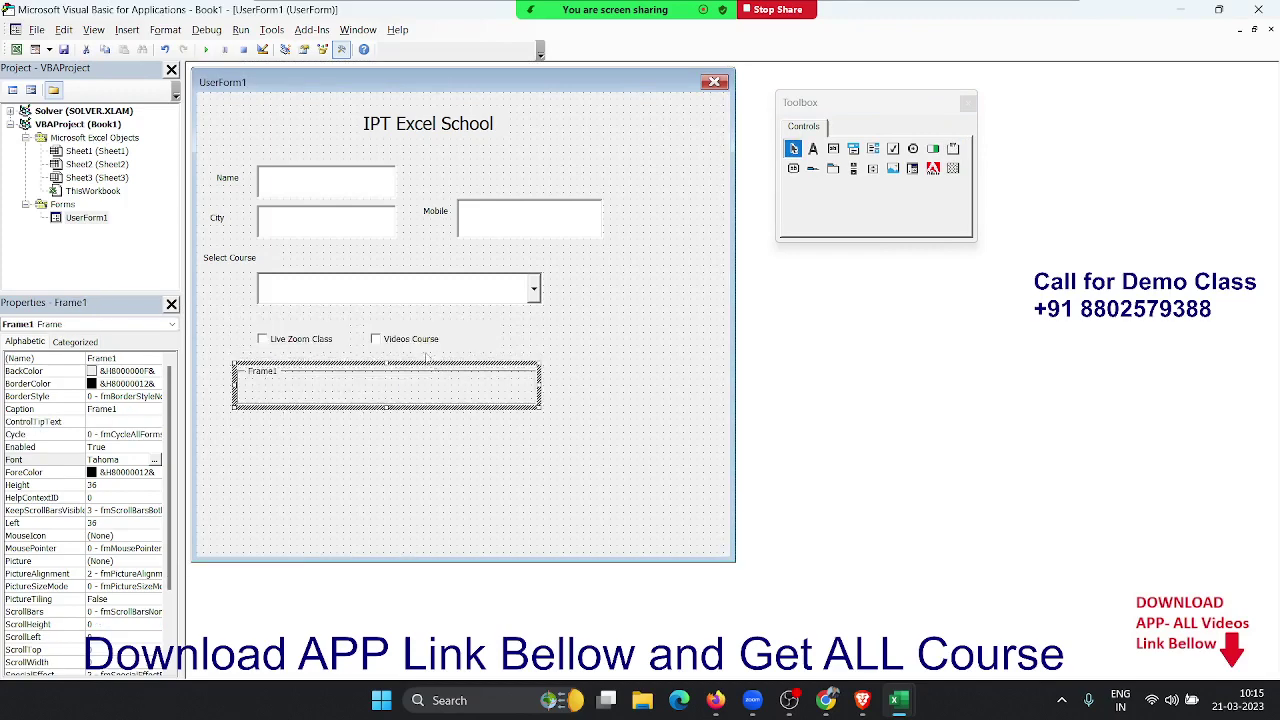
click(337, 345)
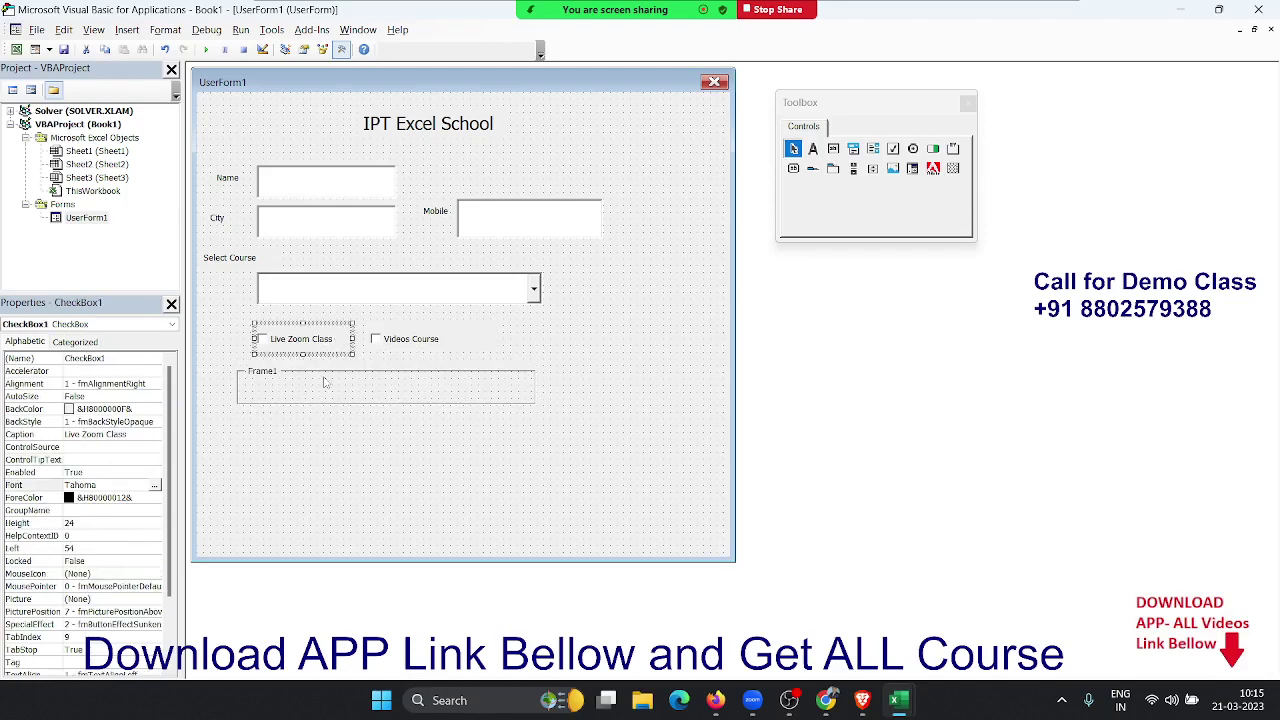
click(324, 379)
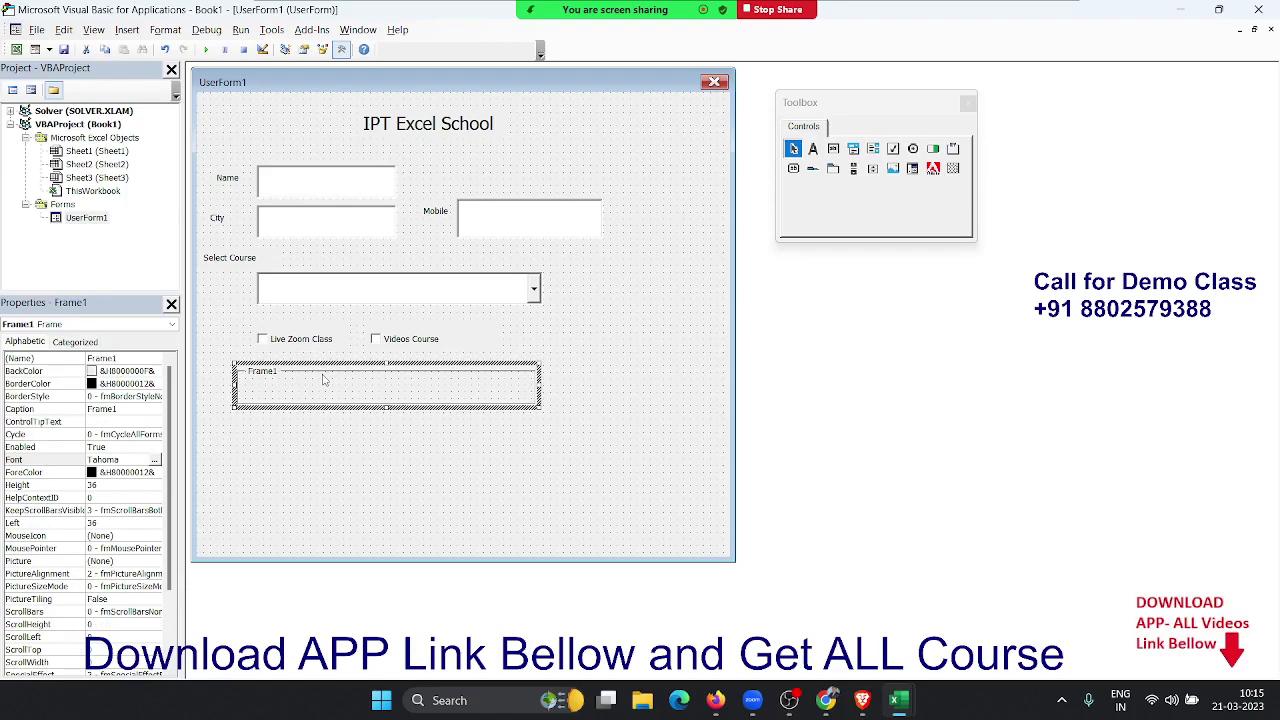
key(Delete)
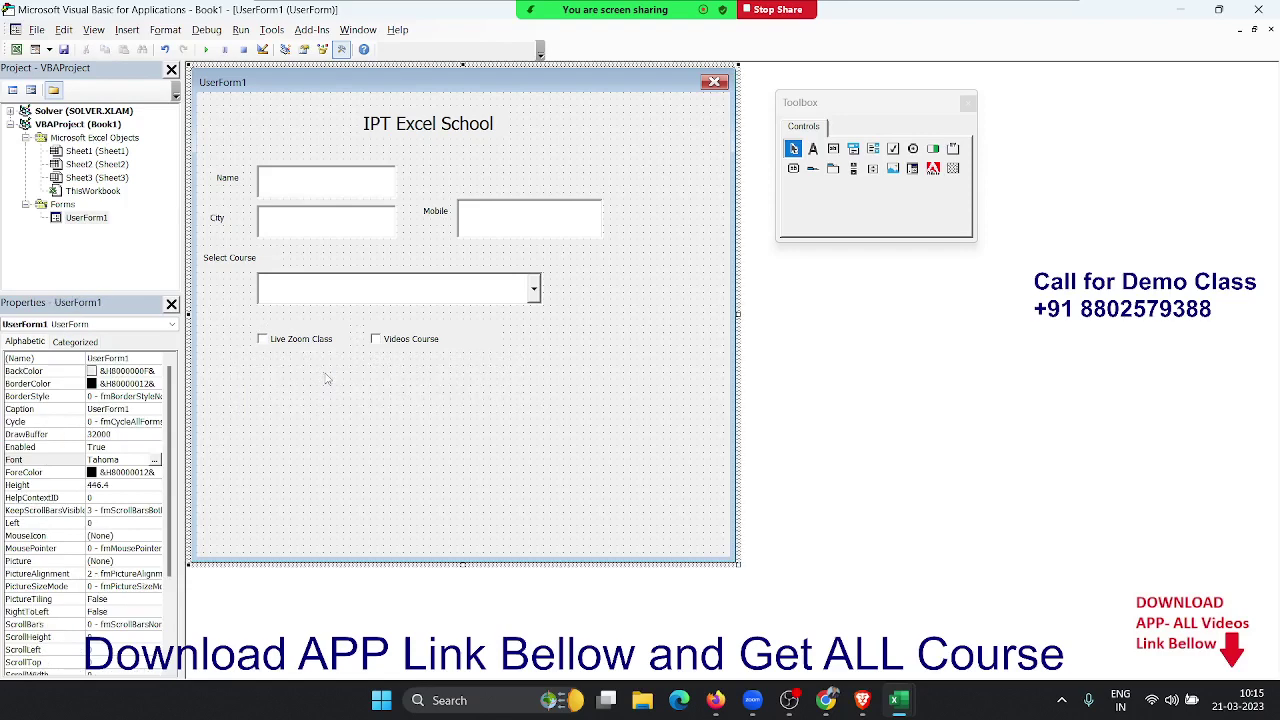
click(315, 350)
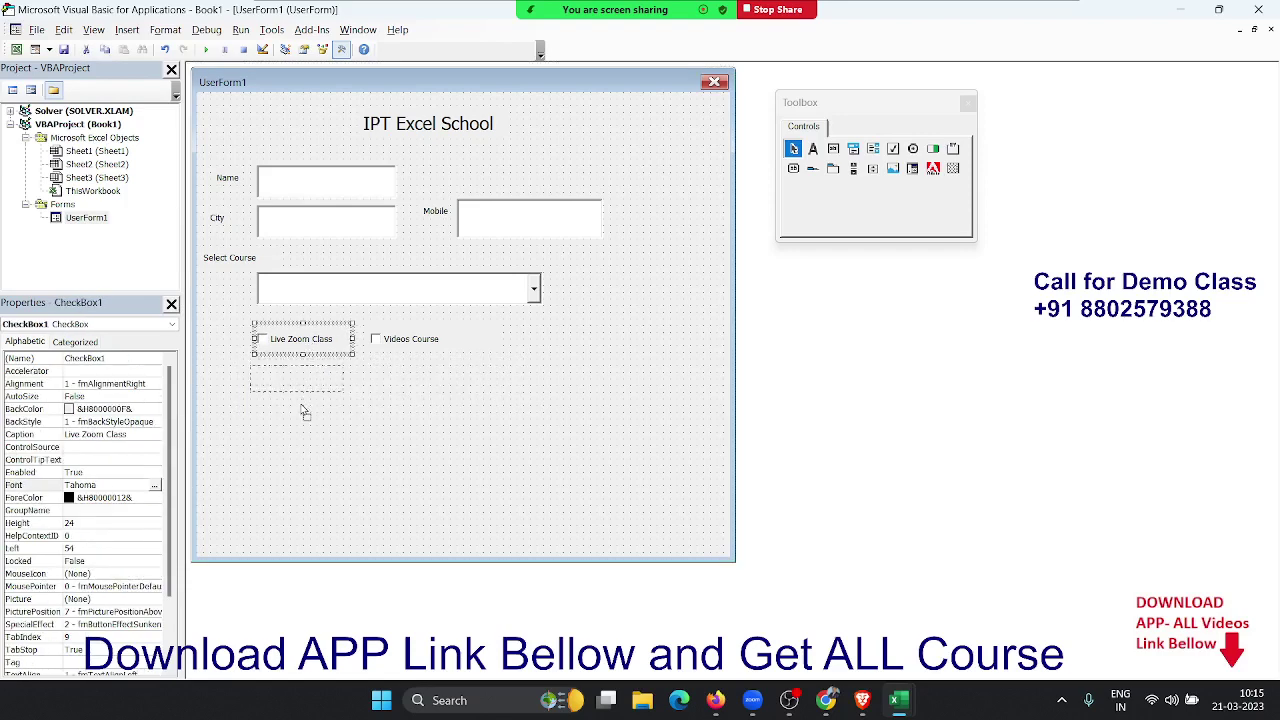
drag(314, 352, 298, 405)
click(405, 347)
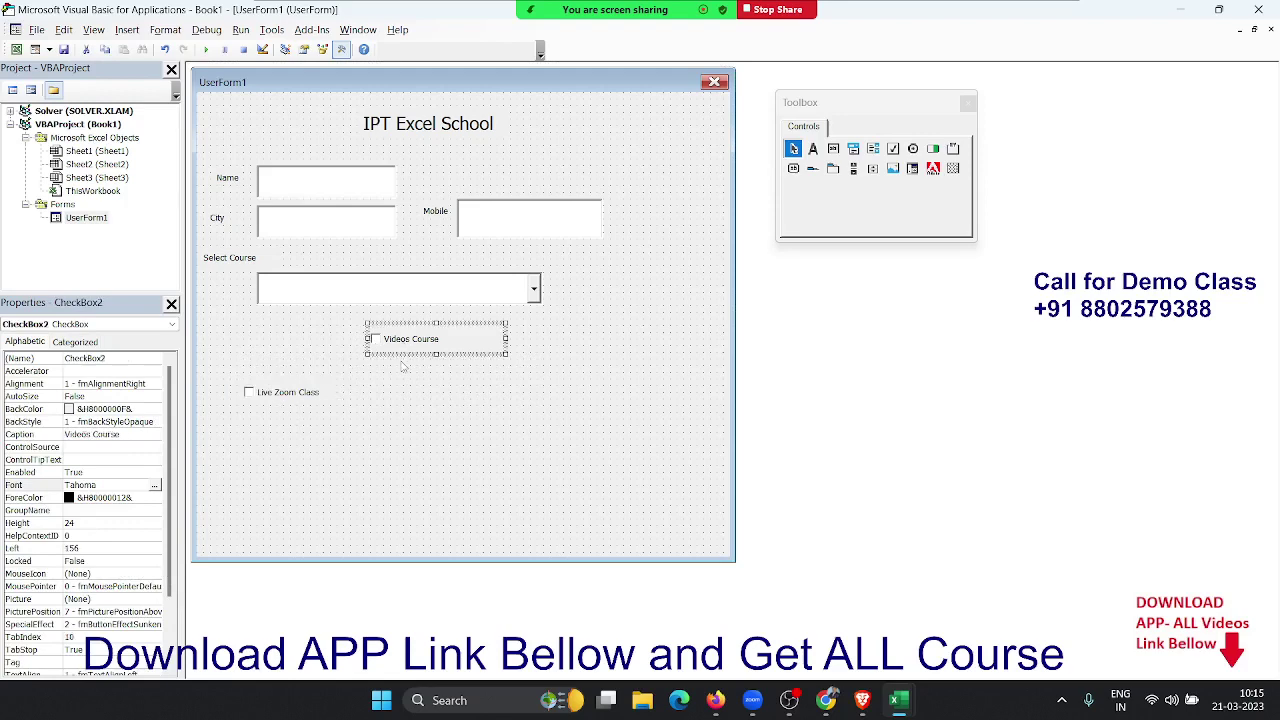
drag(400, 370, 402, 405)
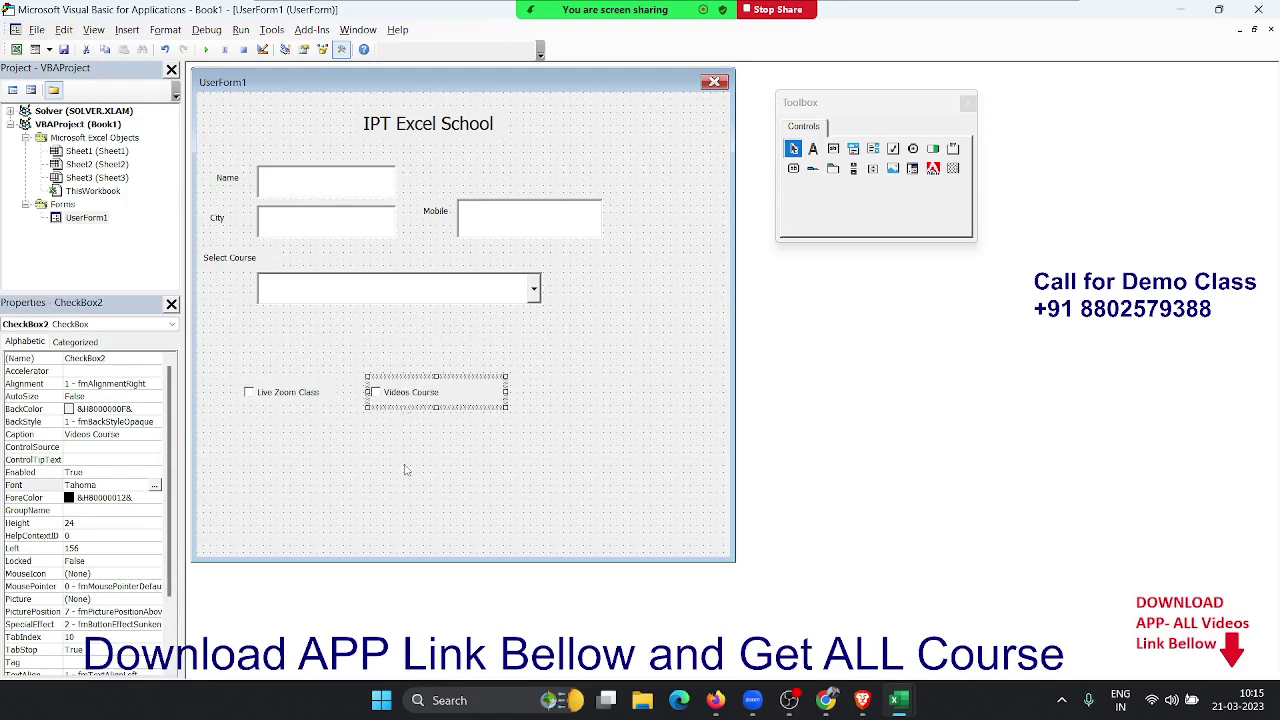
click(450, 460)
Draw a new frame below the course box and align both check boxes inside it.
click(953, 148)
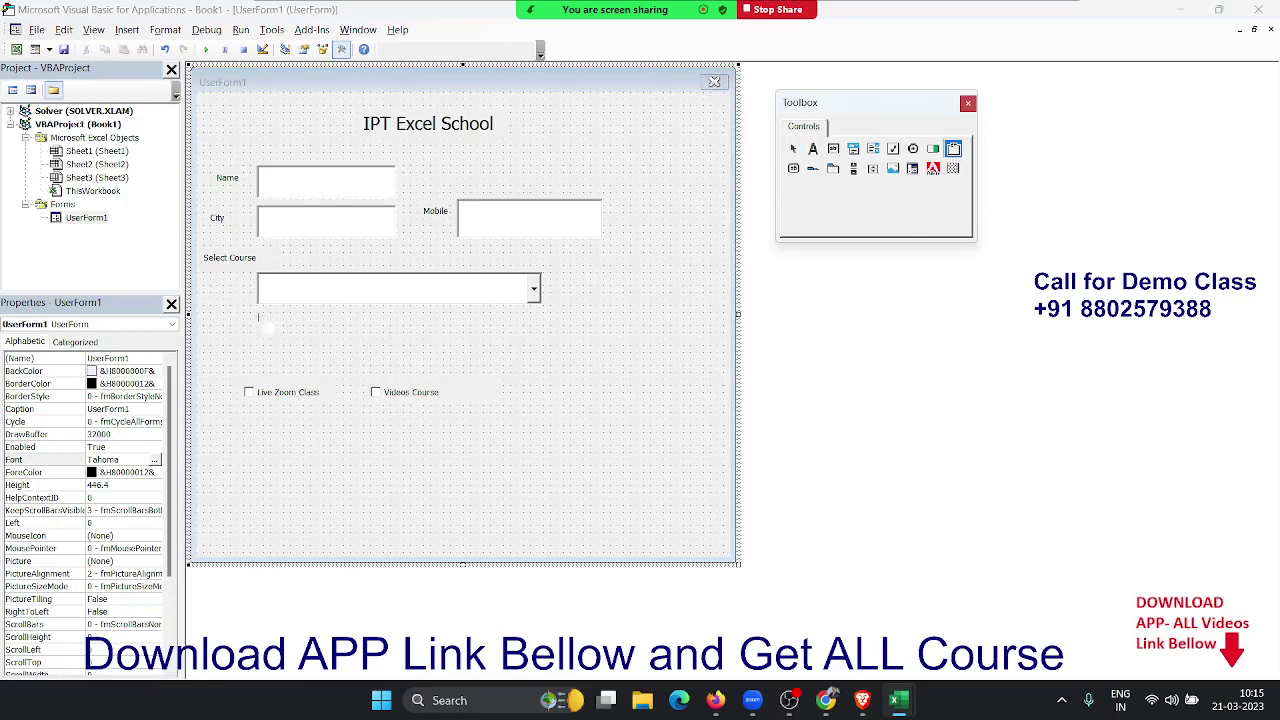
drag(259, 318, 617, 371)
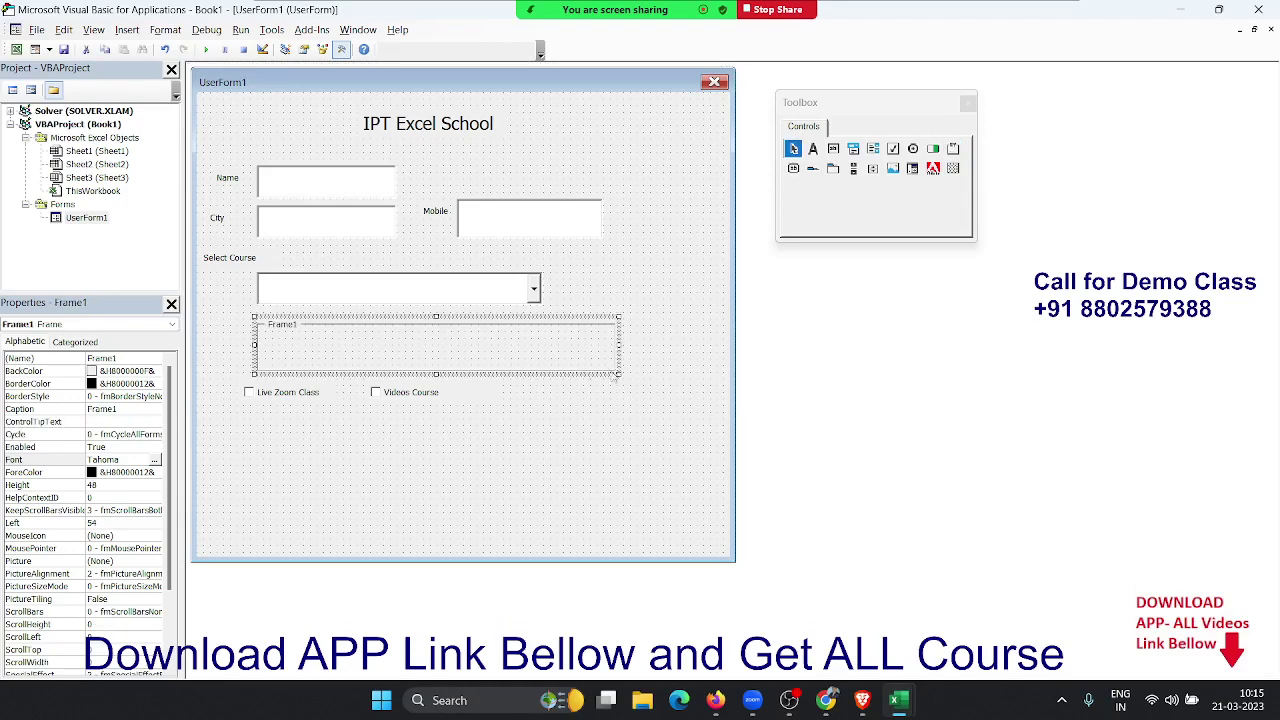
click(516, 418)
click(425, 389)
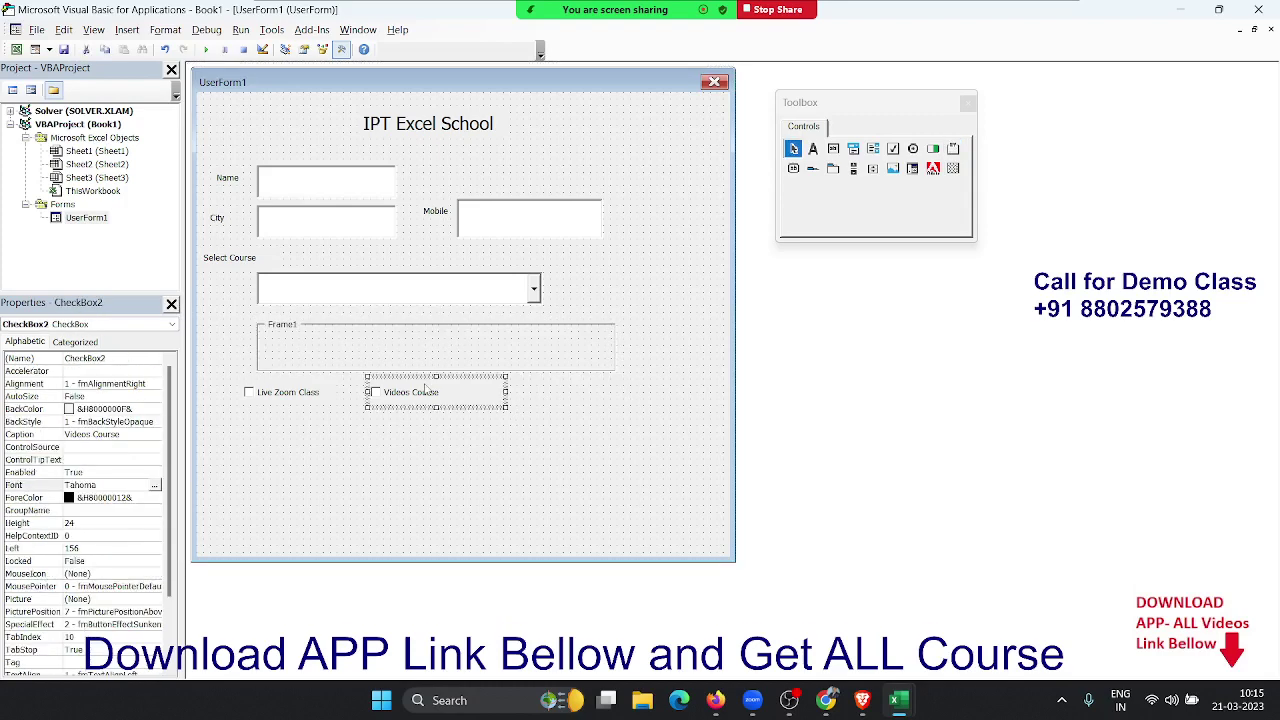
drag(467, 376, 541, 330)
click(314, 389)
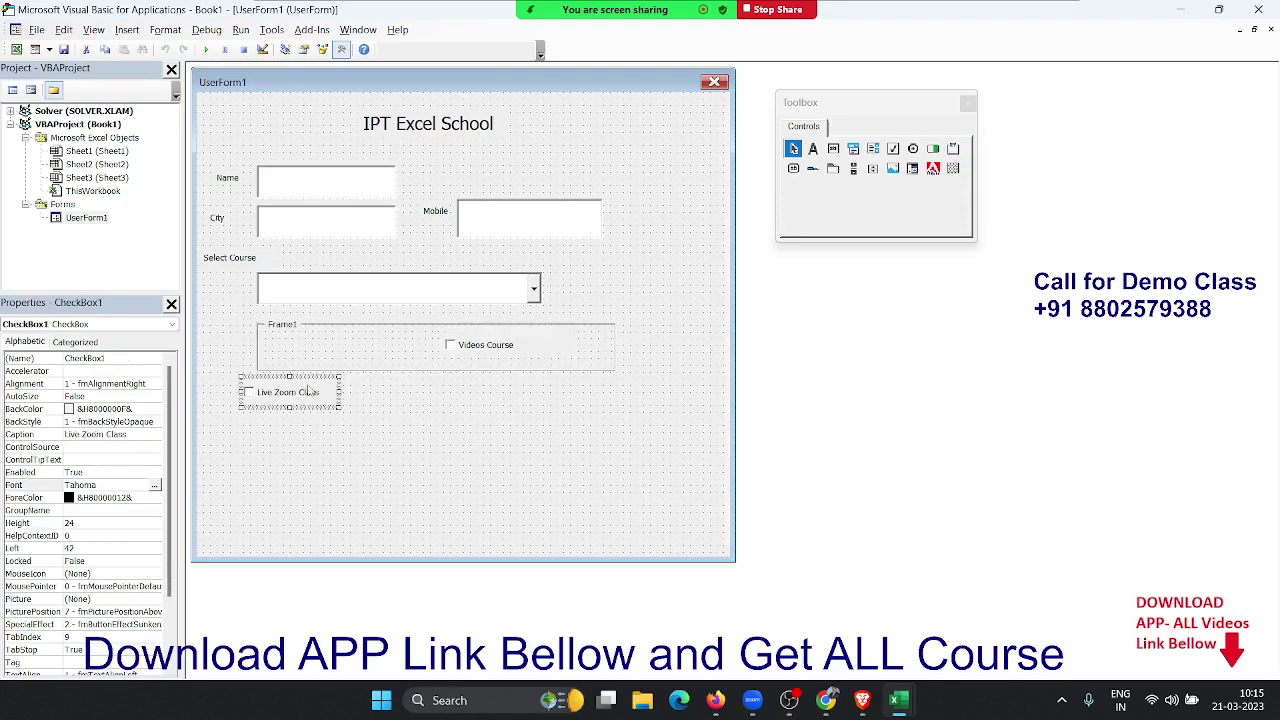
drag(311, 375, 340, 346)
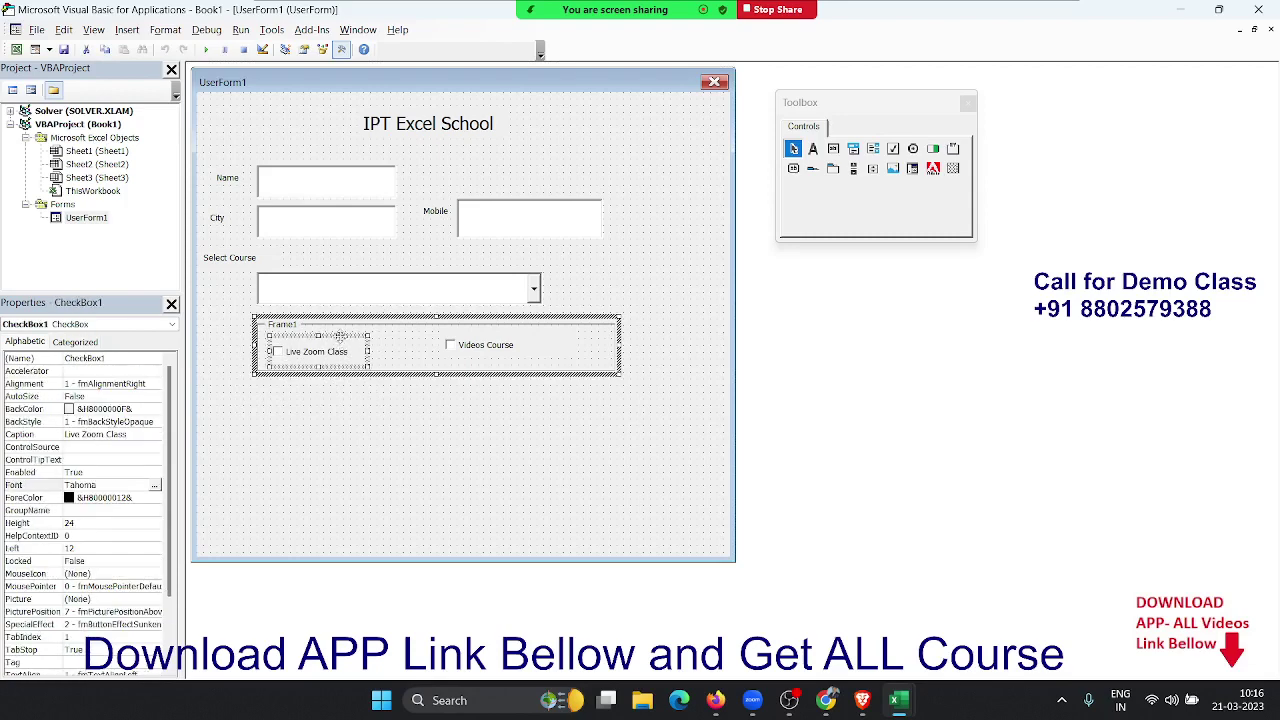
click(341, 339)
click(342, 338)
drag(342, 335, 352, 328)
click(358, 408)
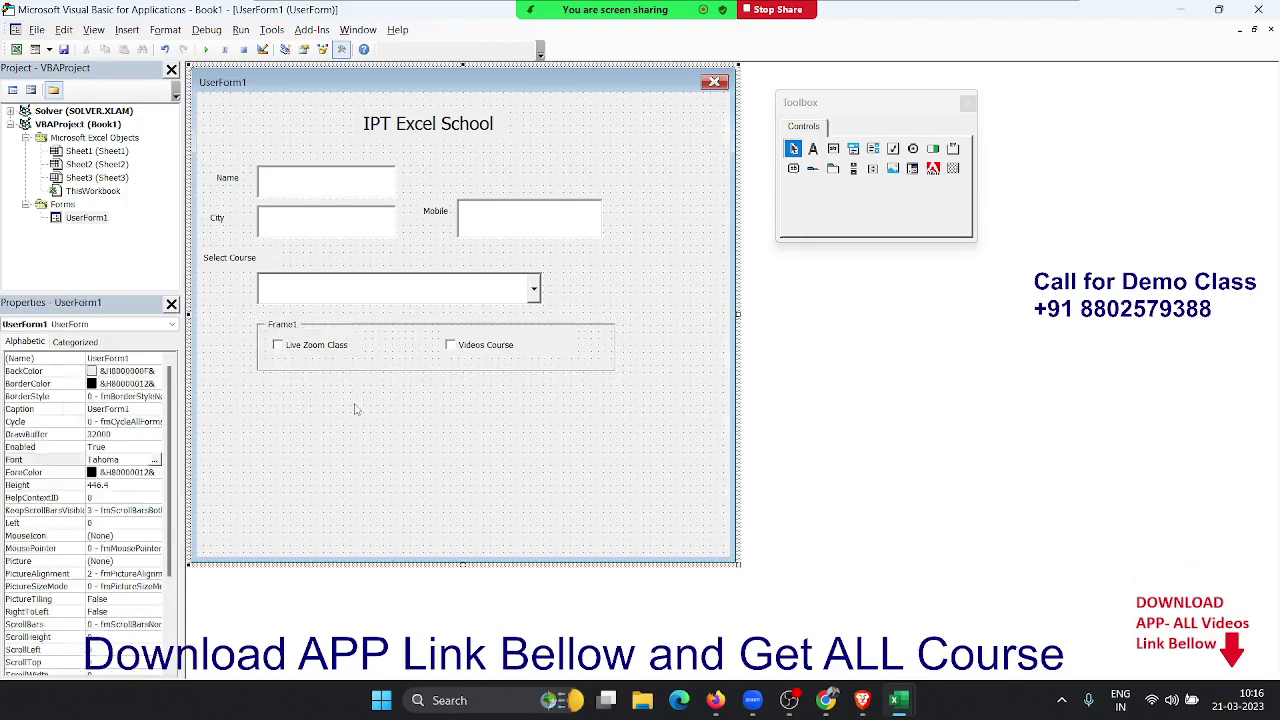
click(295, 333)
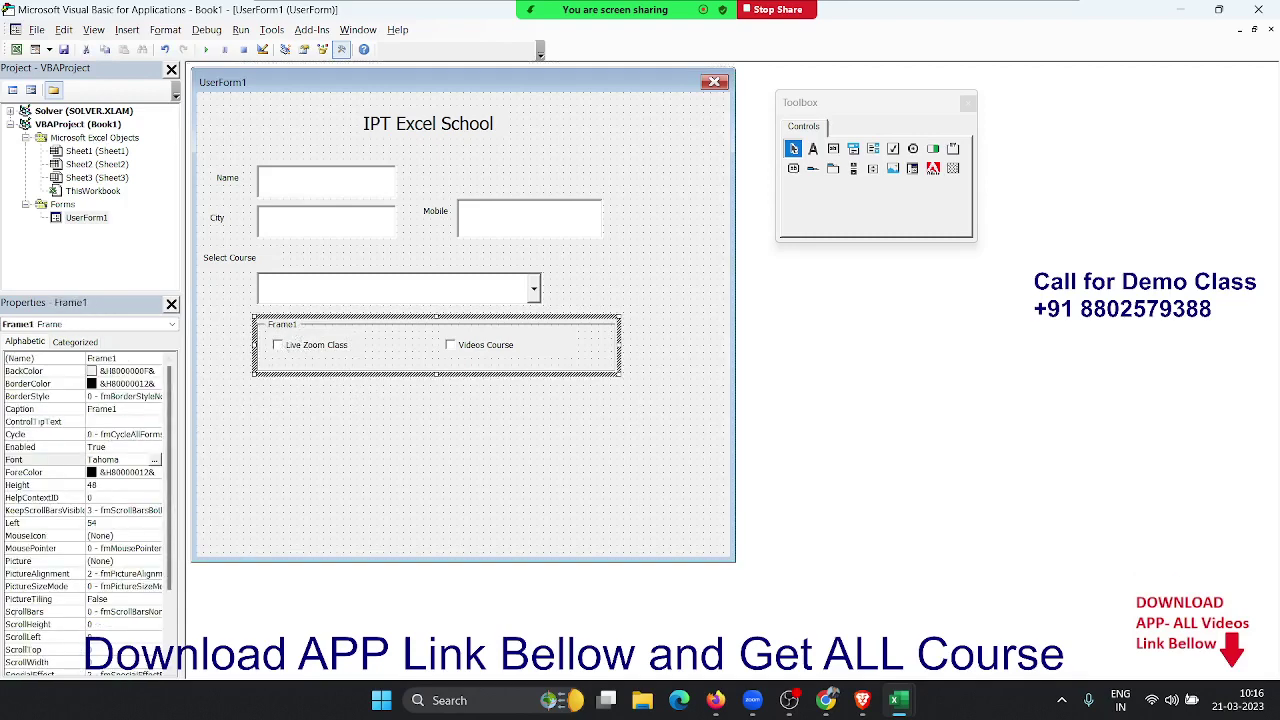
click(826, 700)
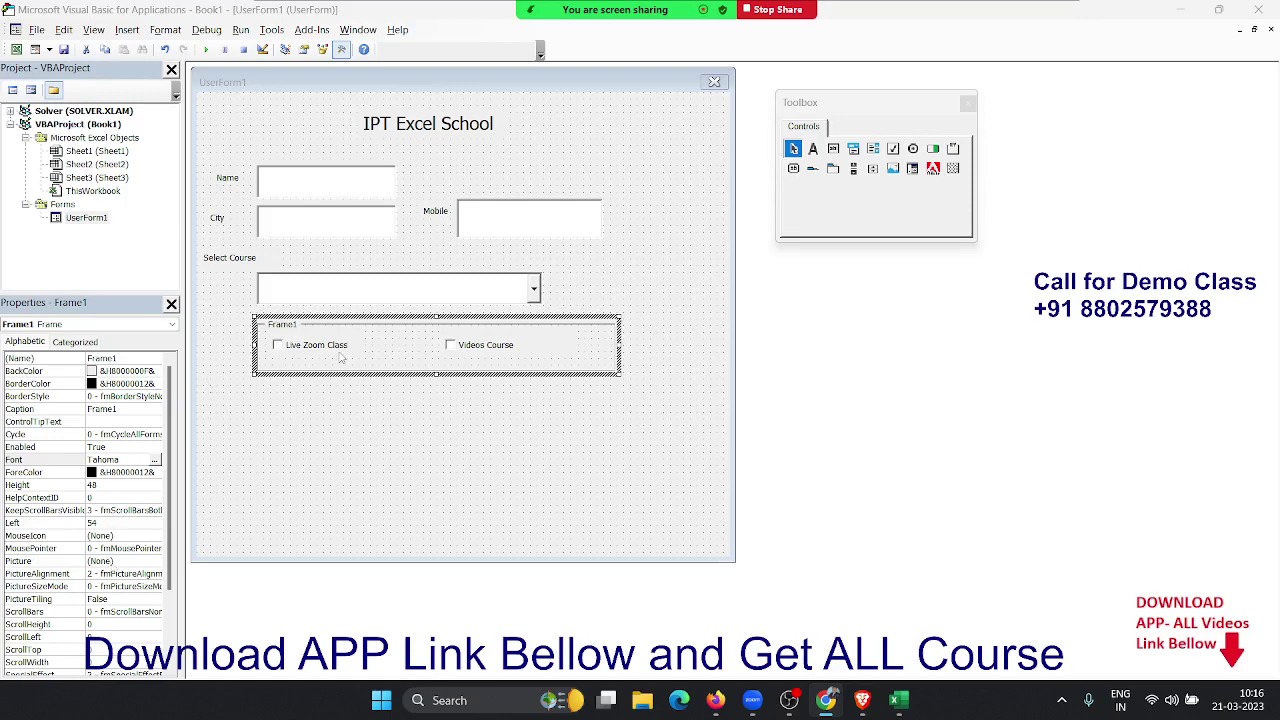
Change the frame's Caption property from Frame1 to Mode.
scroll(121, 570, down, 2)
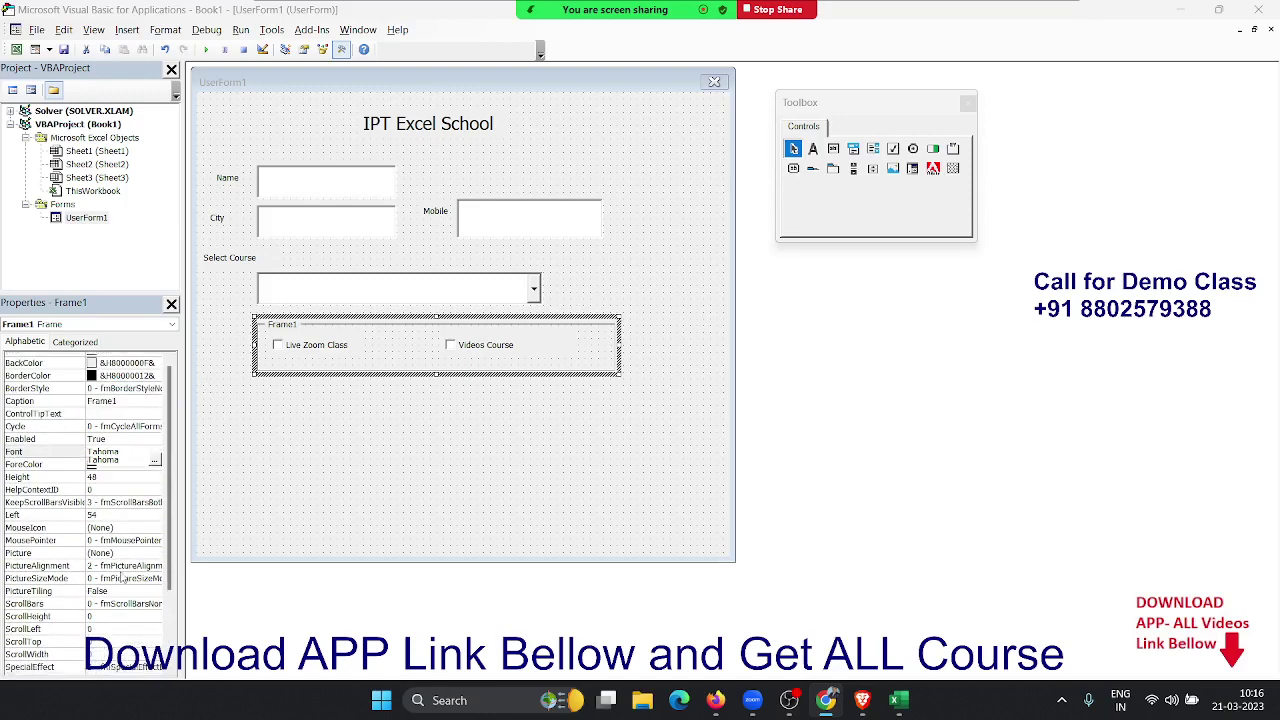
scroll(121, 578, up, 1)
click(131, 409)
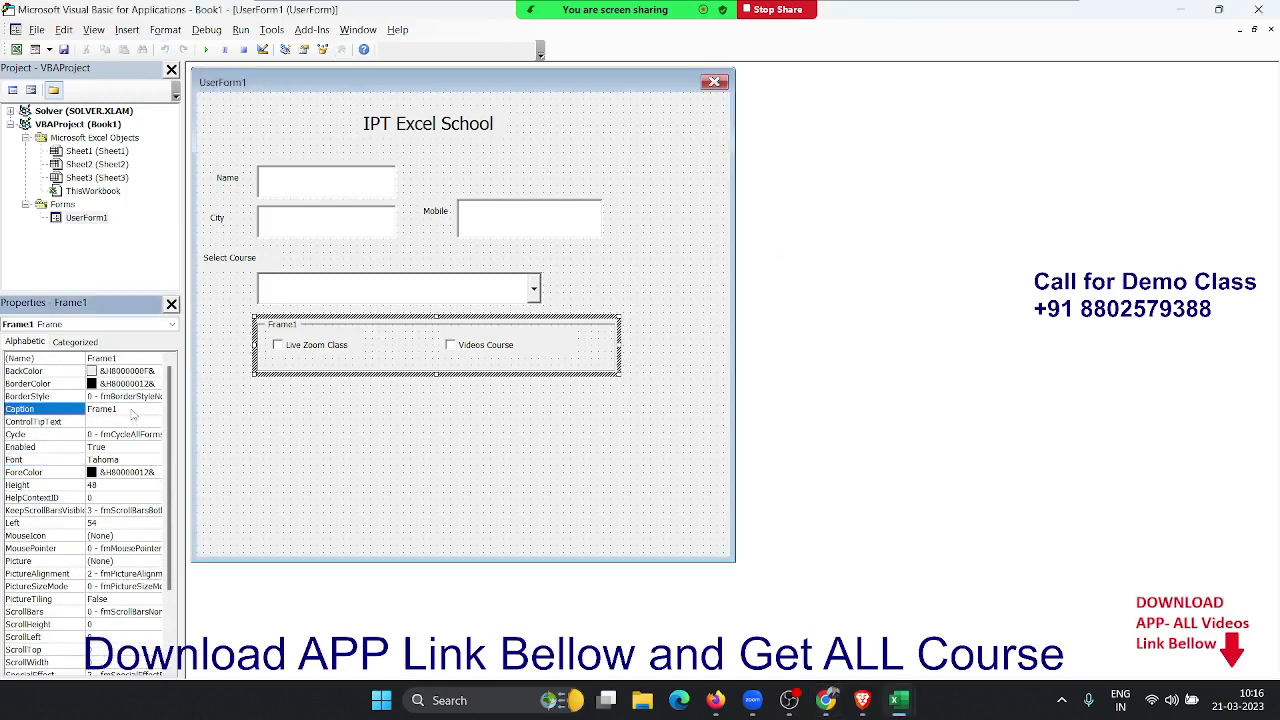
double_click(70, 411)
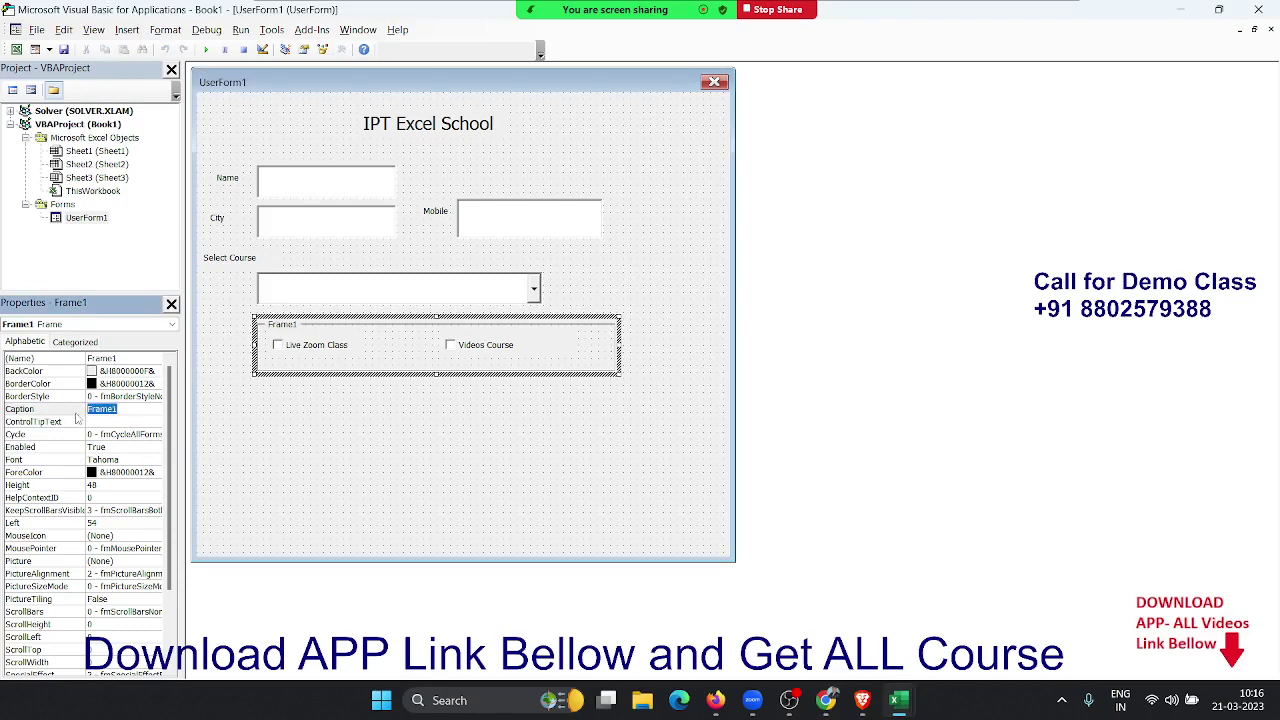
text(D)
text(de)
click(326, 477)
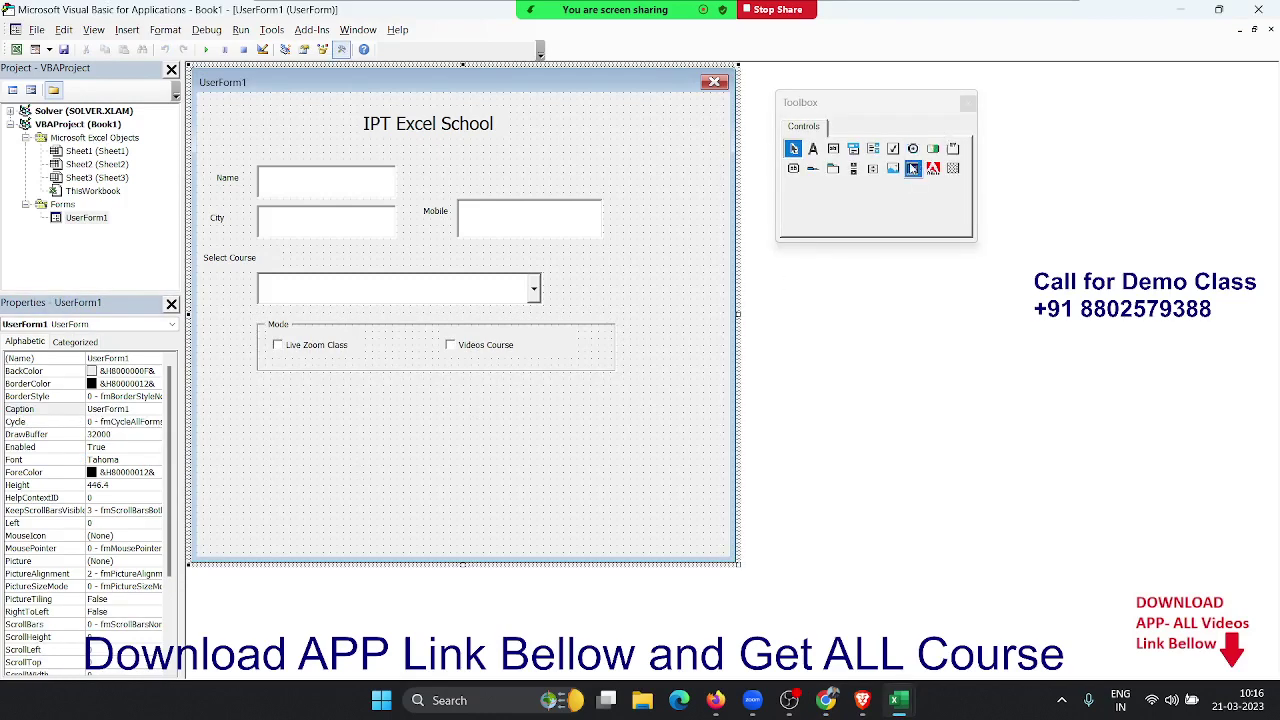
click(913, 150)
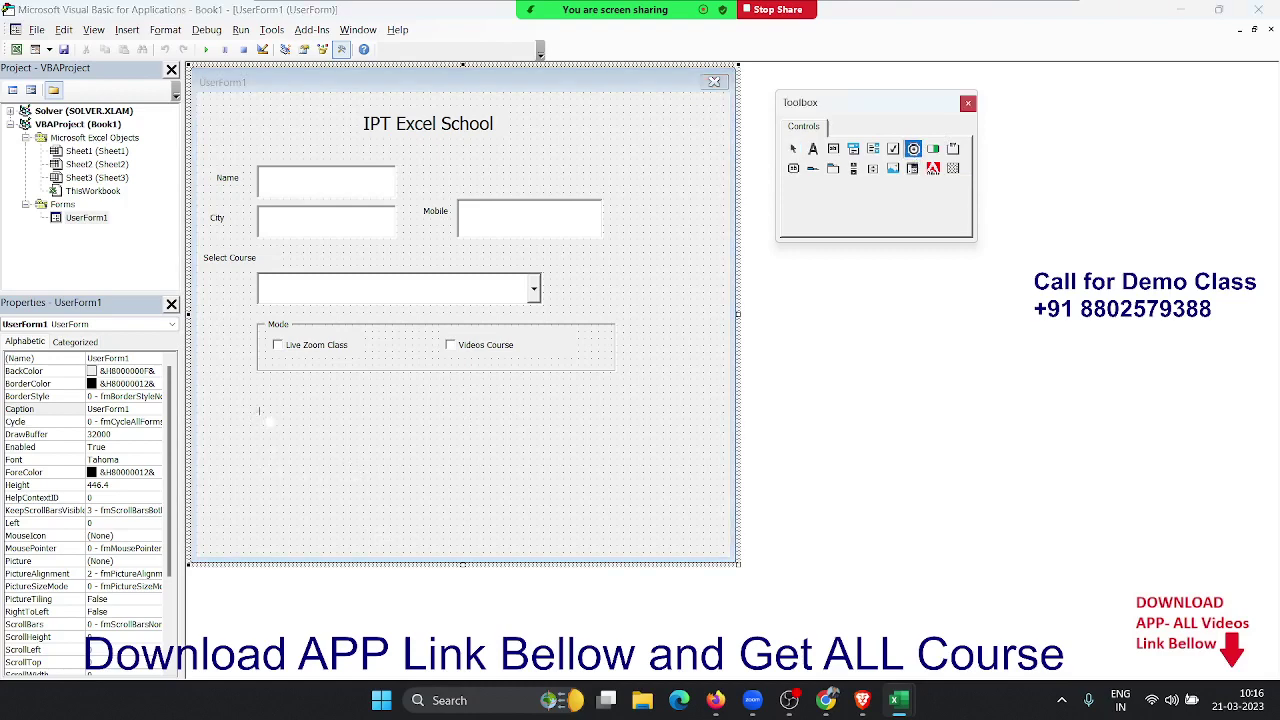
Add an option button captioned Mon - FRI below the Mode frame.
drag(259, 410, 366, 449)
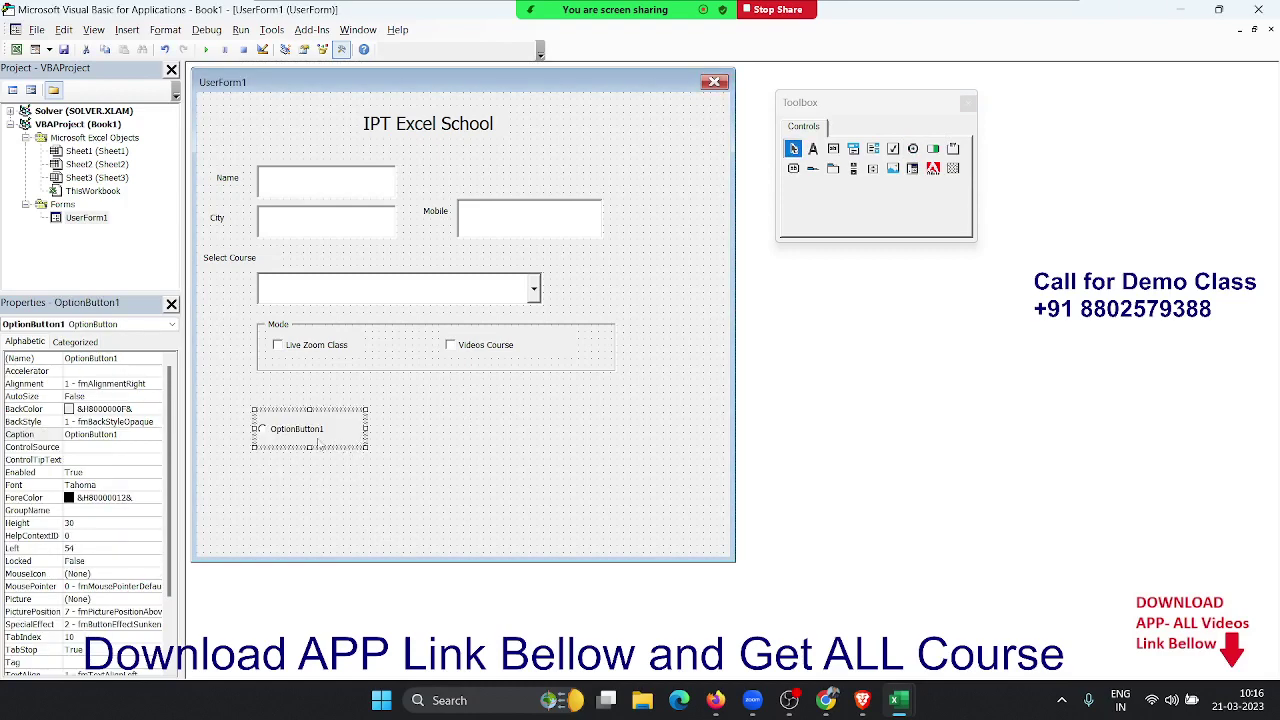
click(313, 437)
key(BackSpace)
key(BackSpace)
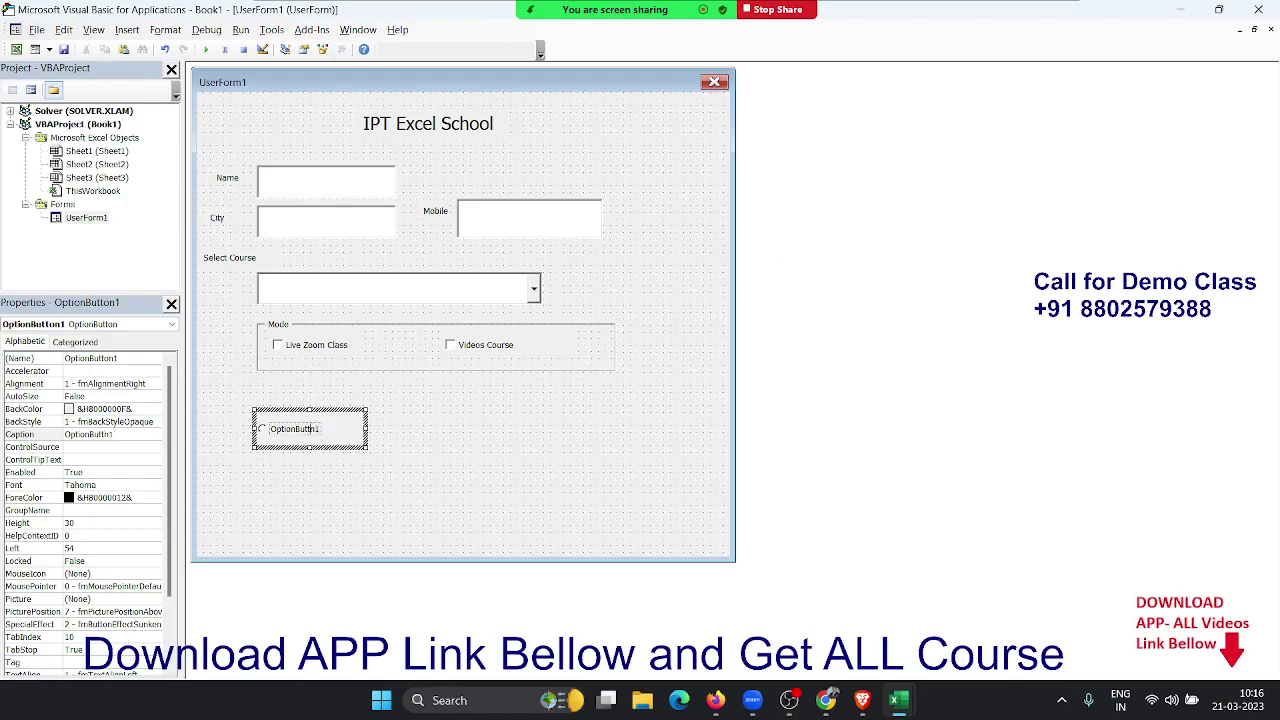
key(BackSpace)
key(BackSpace)
key(BackSpace)
key(BackSpace)
key(BackSpace)
key(BackSpace)
key(BackSpace)
key(BackSpace)
key(BackSpace)
key(Delete)
key(Delete)
text(Mon)
text( - FR)
click(414, 497)
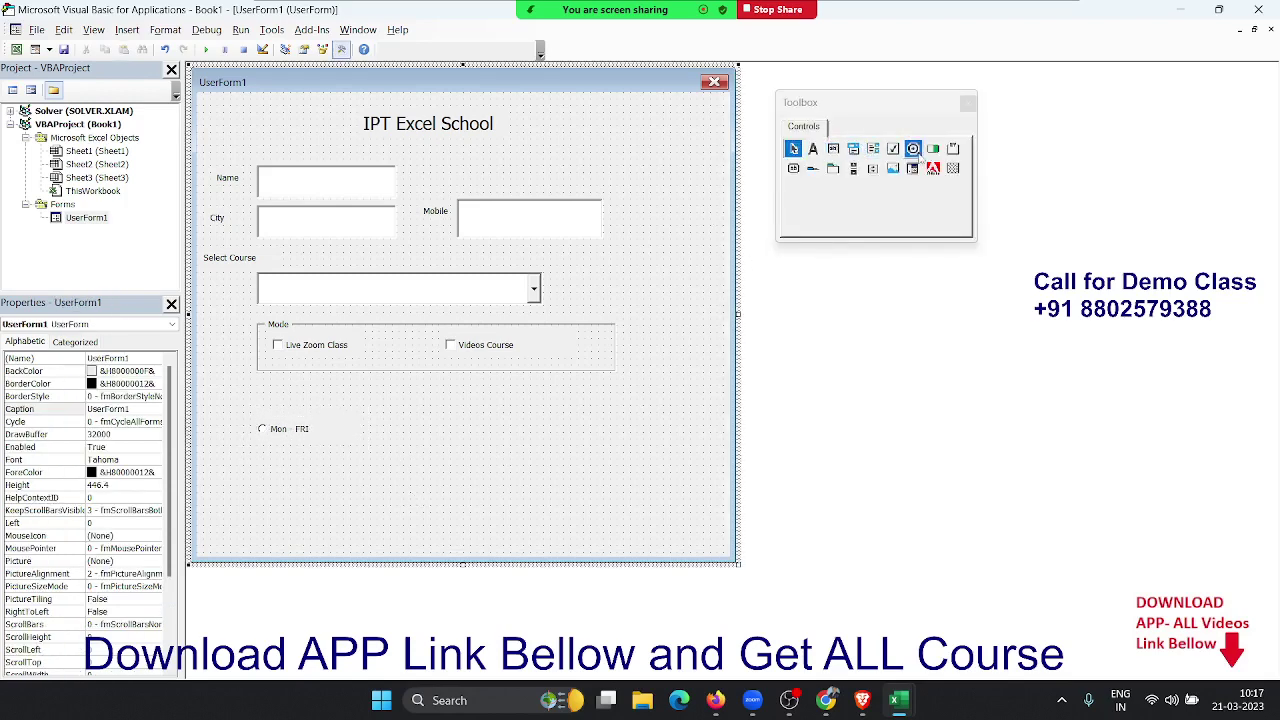
Add a second option button captioned SAT to the right of Mon - FRI.
click(913, 149)
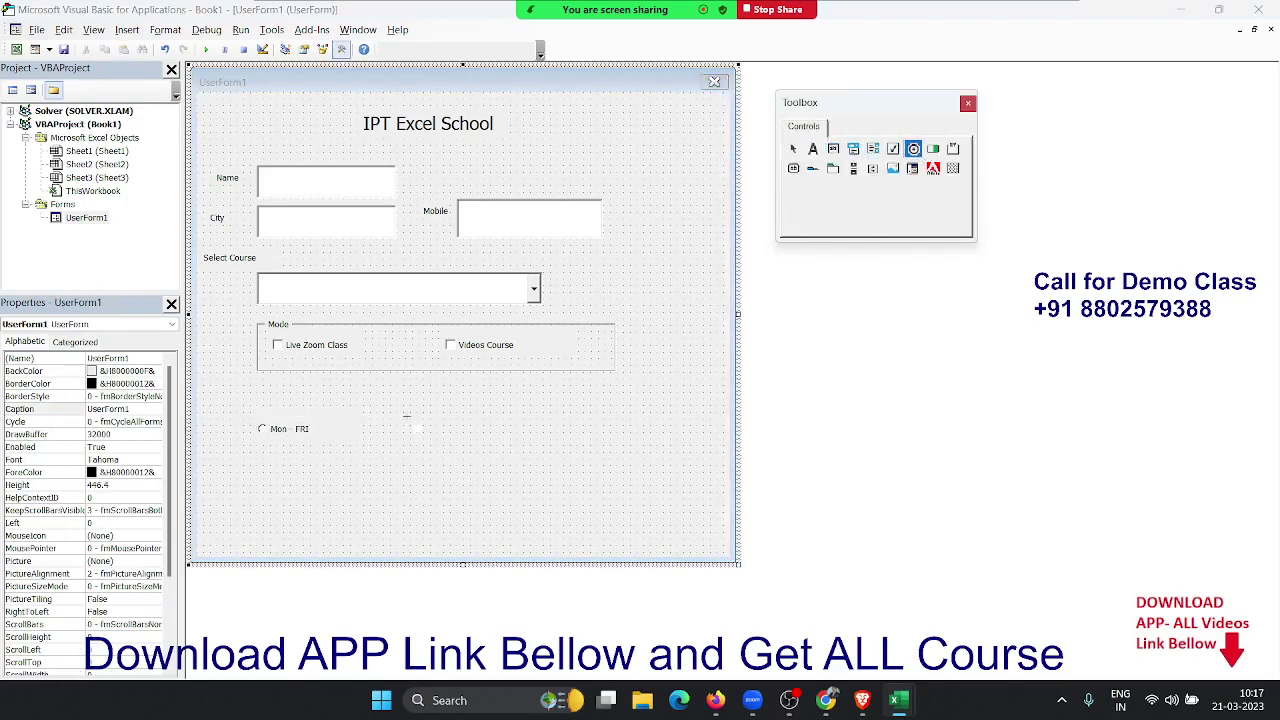
drag(405, 413, 510, 444)
key(BackSpace)
key(BackSpace)
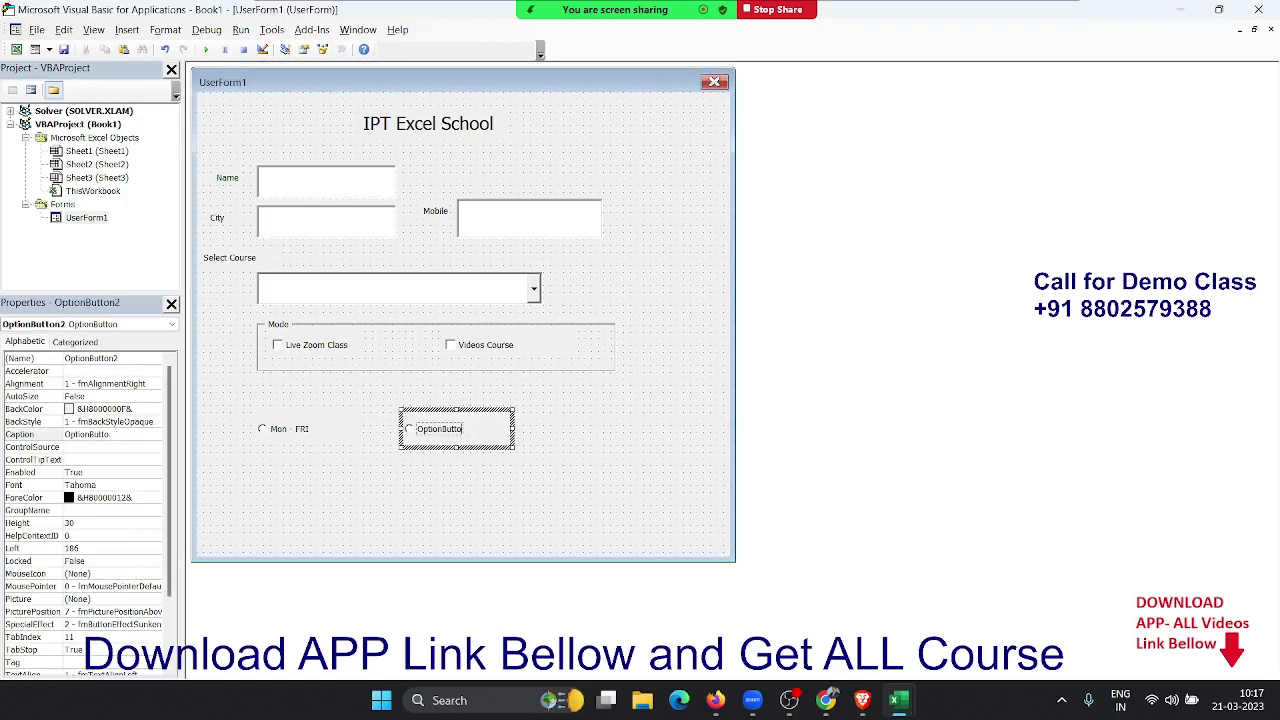
key(BackSpace)
key(BackSpace)
key(BackSpace)
text(SAT)
click(613, 510)
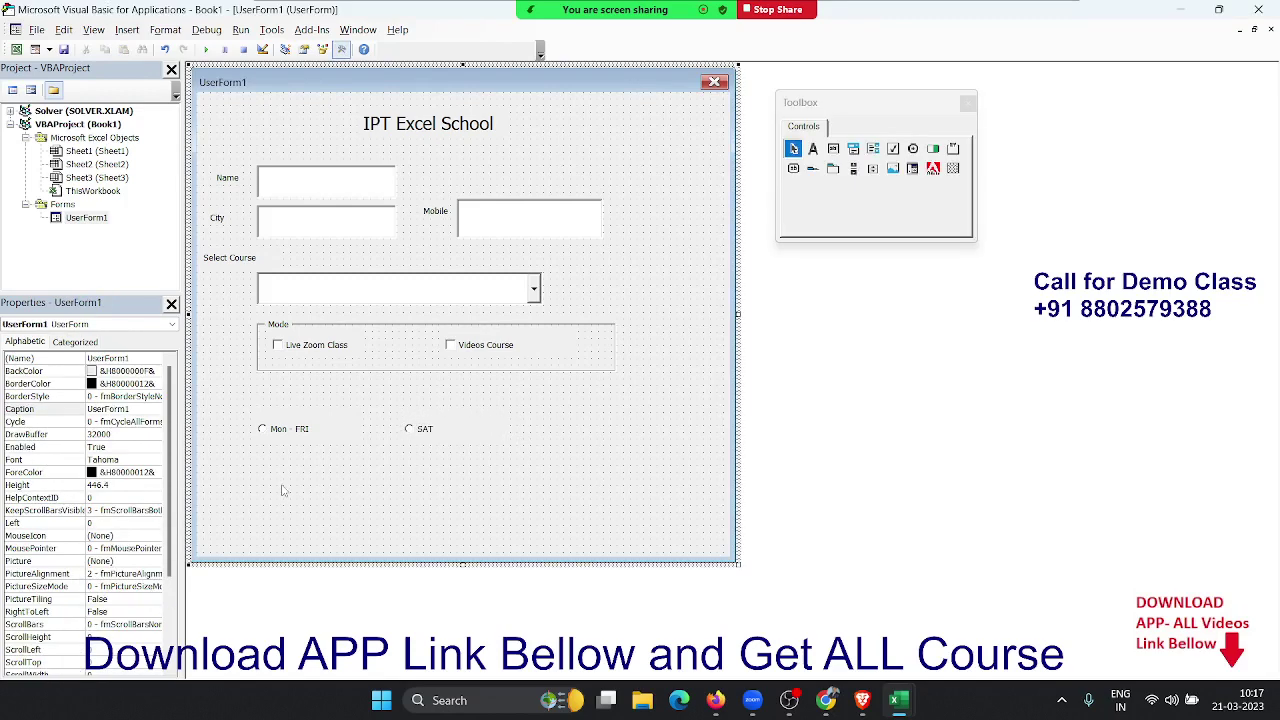
Add a third option button captioned English below Mon - FRI, then run the form with F5.
click(913, 148)
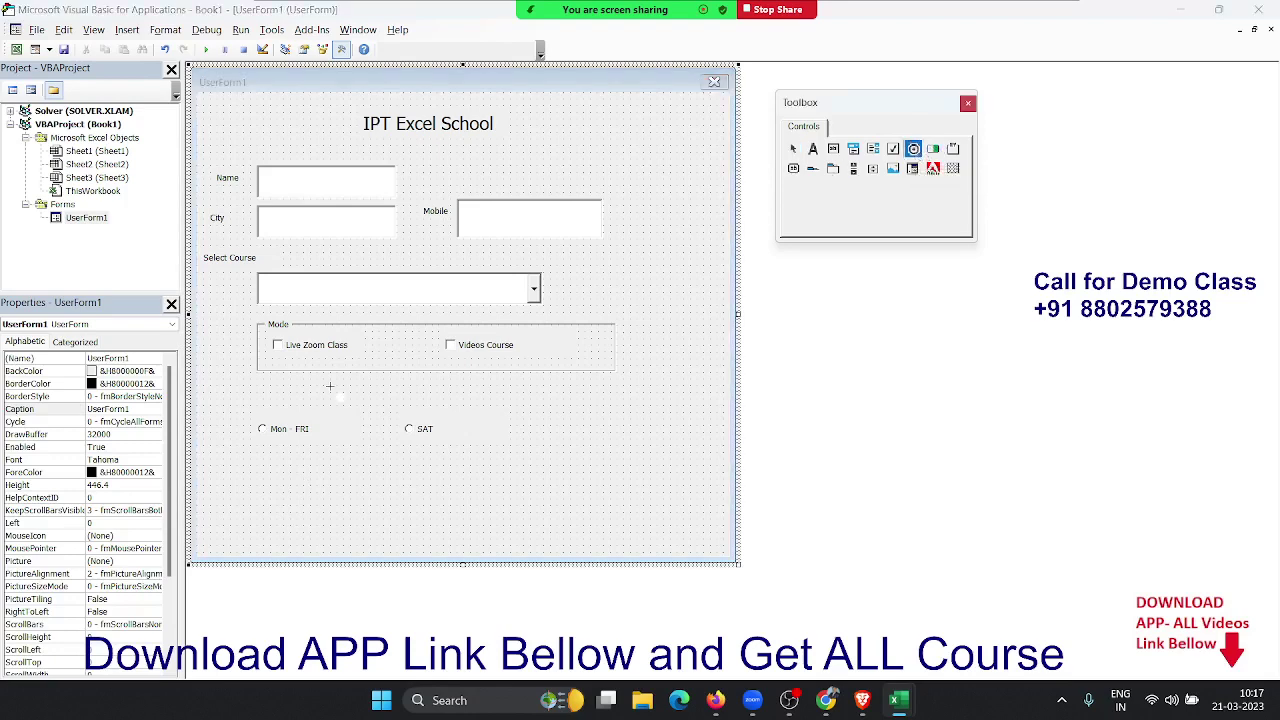
drag(251, 488, 345, 513)
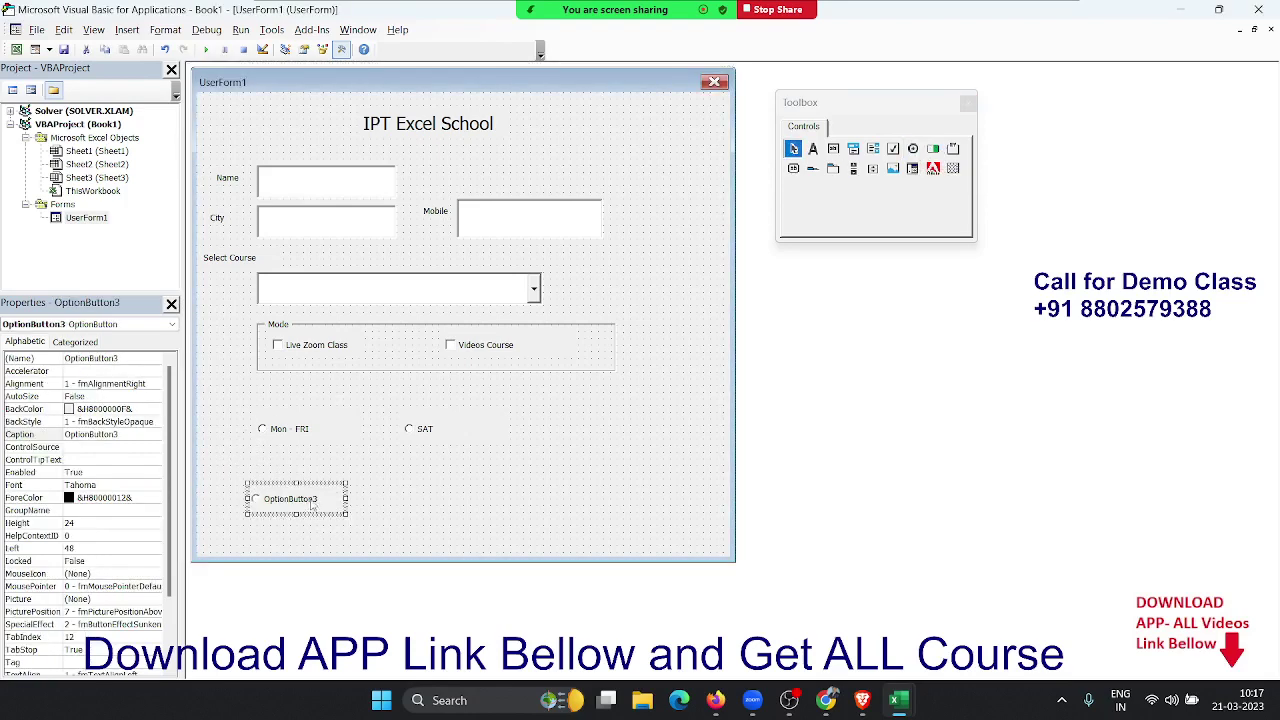
key(BackSpace)
key(BackSpace)
key(BackSpace)
key(BackSpace)
key(BackSpace)
key(BackSpace)
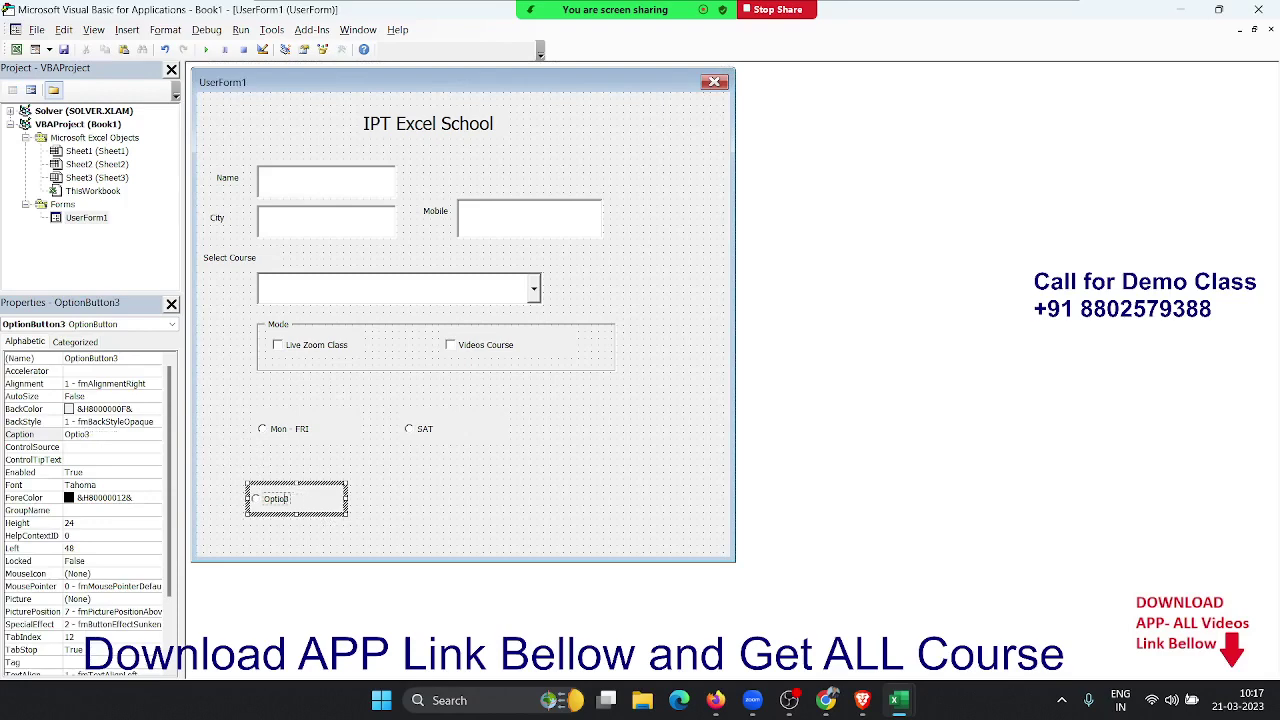
key(BackSpace)
key(BackSpace)
key(BackSpace)
key(BackSpace)
click(512, 476)
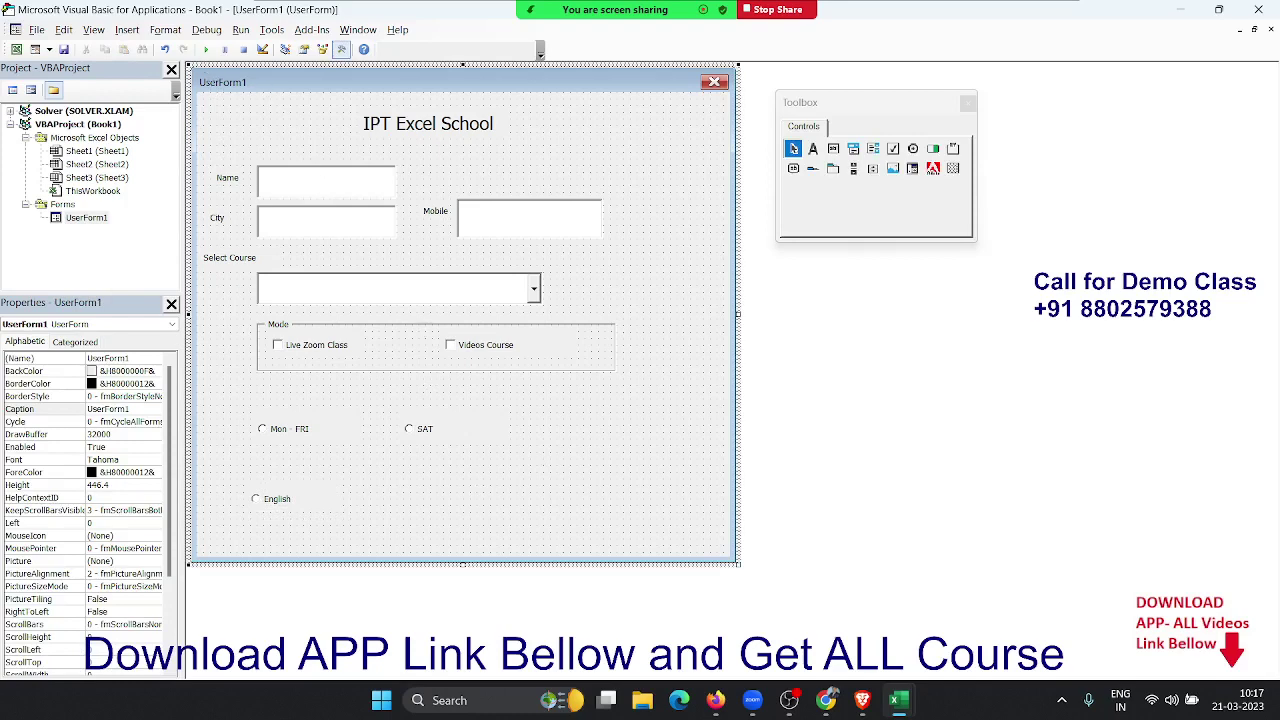
key(F5)
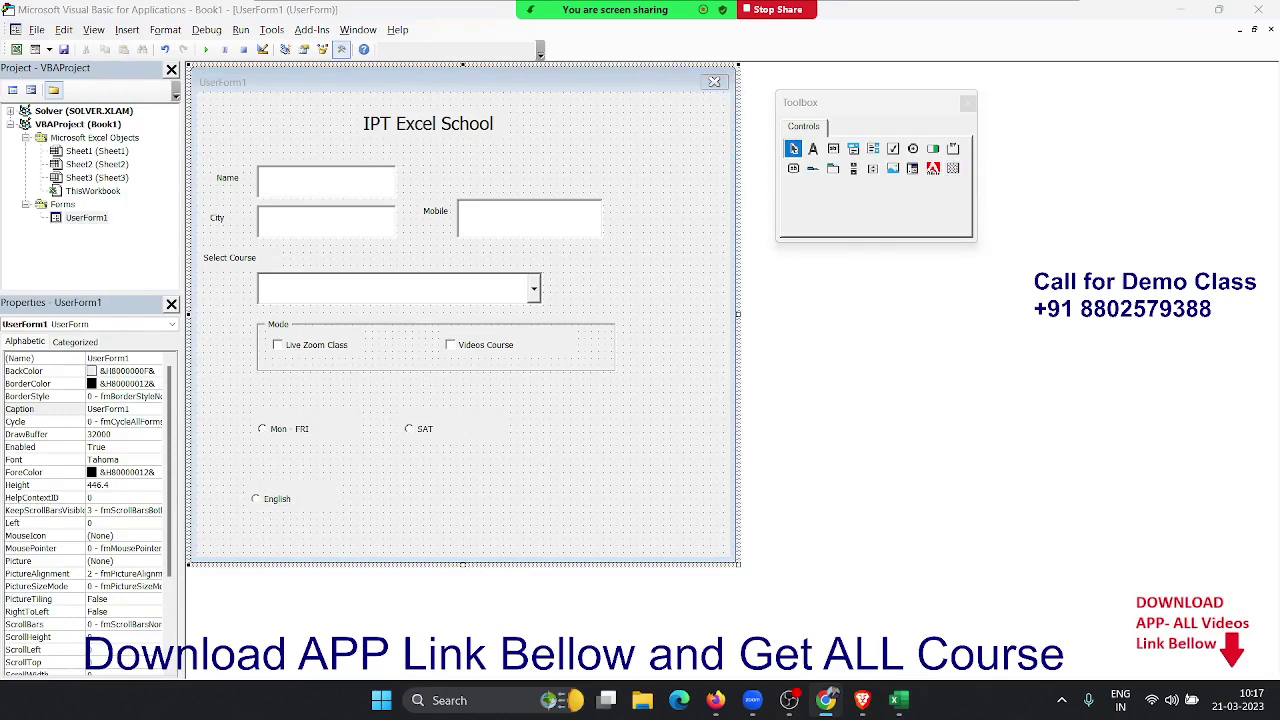
click(398, 556)
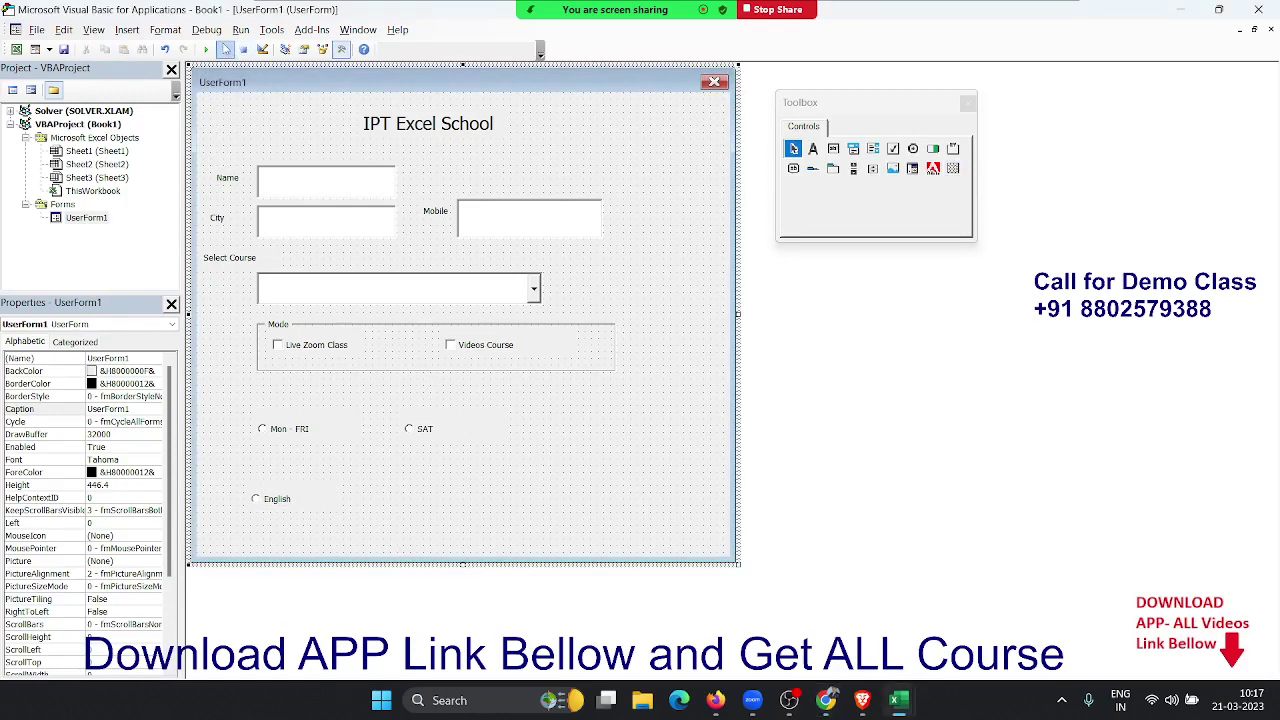
click(206, 50)
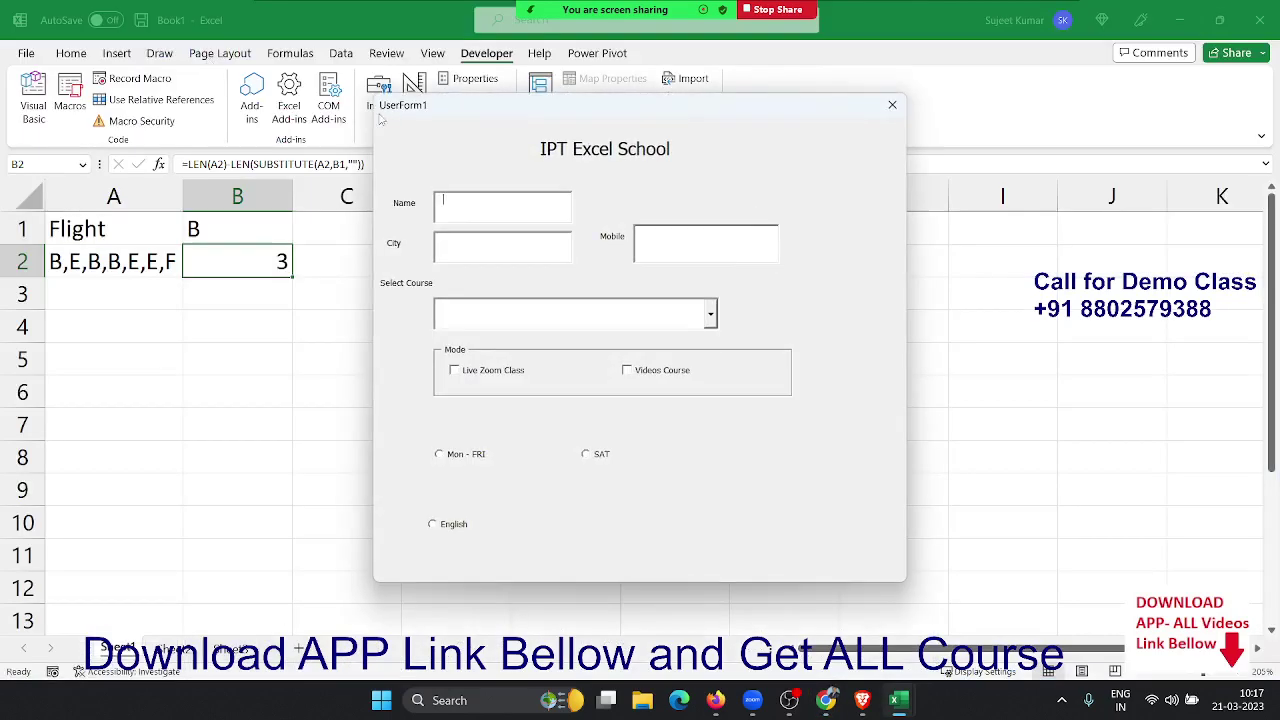
click(461, 464)
click(607, 461)
click(466, 455)
click(606, 462)
click(462, 458)
click(480, 538)
click(892, 104)
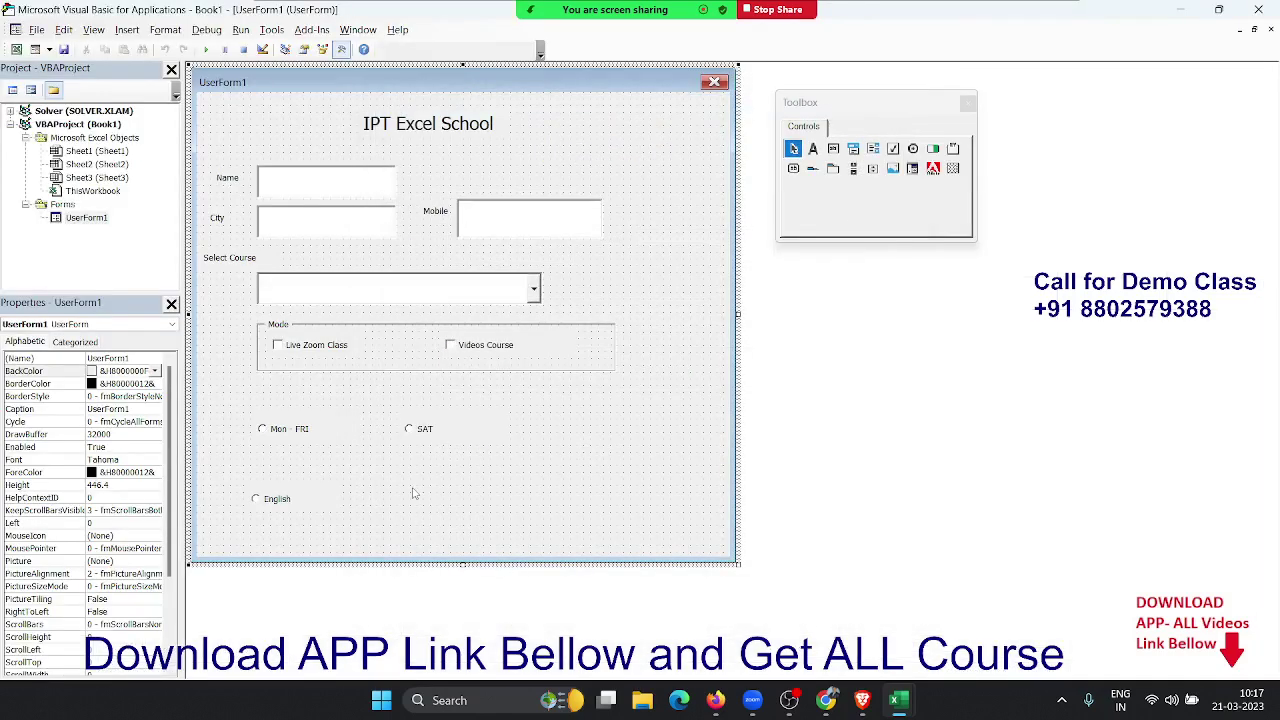
Move the English, SAT and Mon - FRI options down to the bottom row.
click(339, 501)
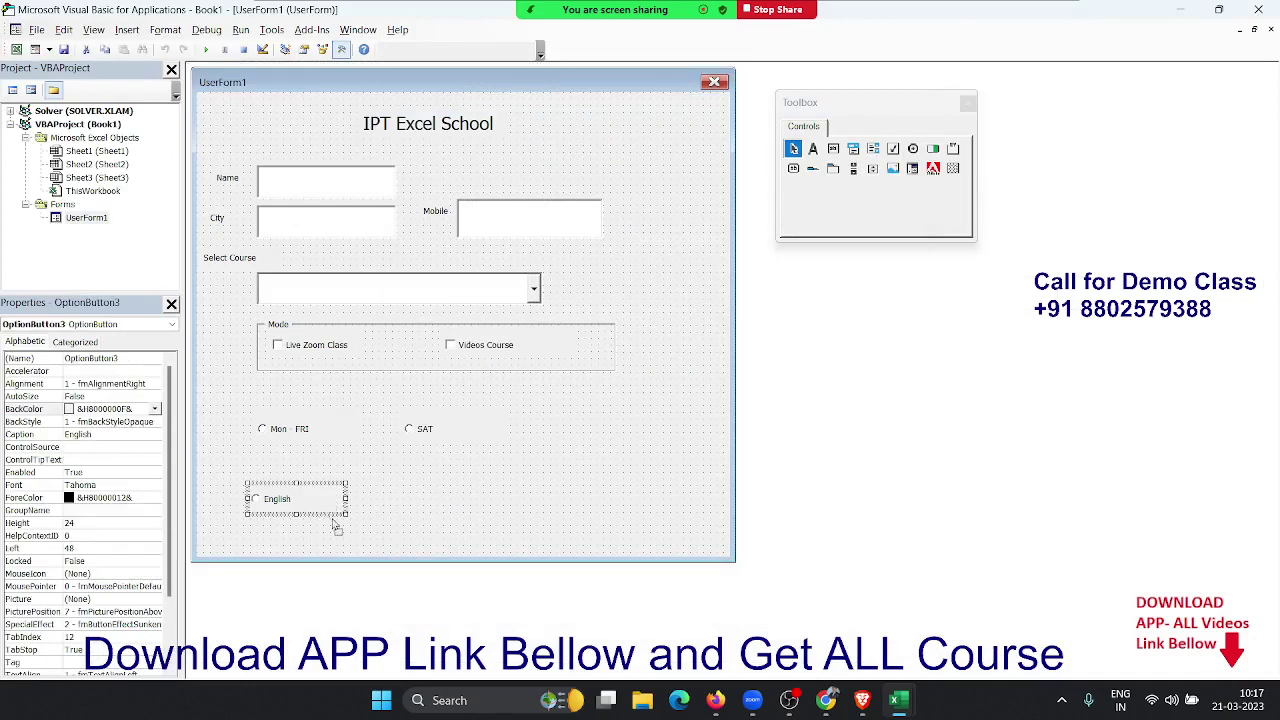
drag(335, 527, 620, 544)
click(491, 441)
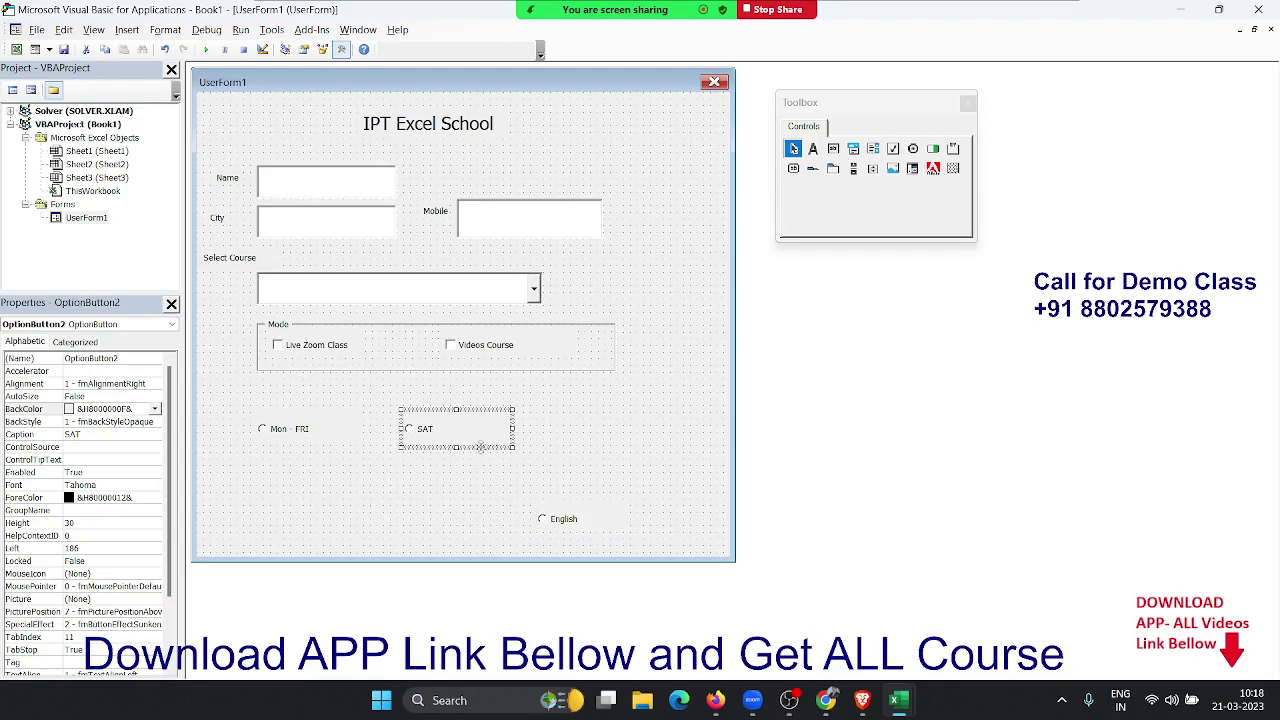
drag(482, 442, 482, 529)
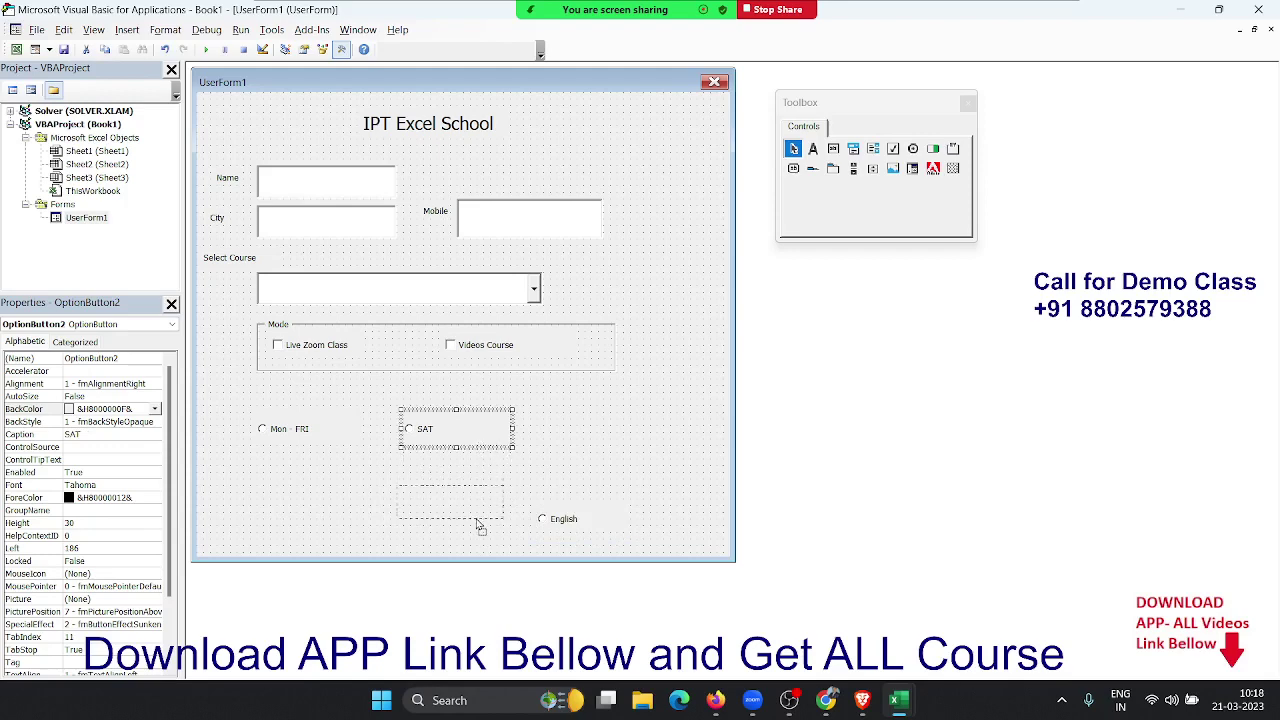
click(338, 446)
drag(332, 448, 329, 525)
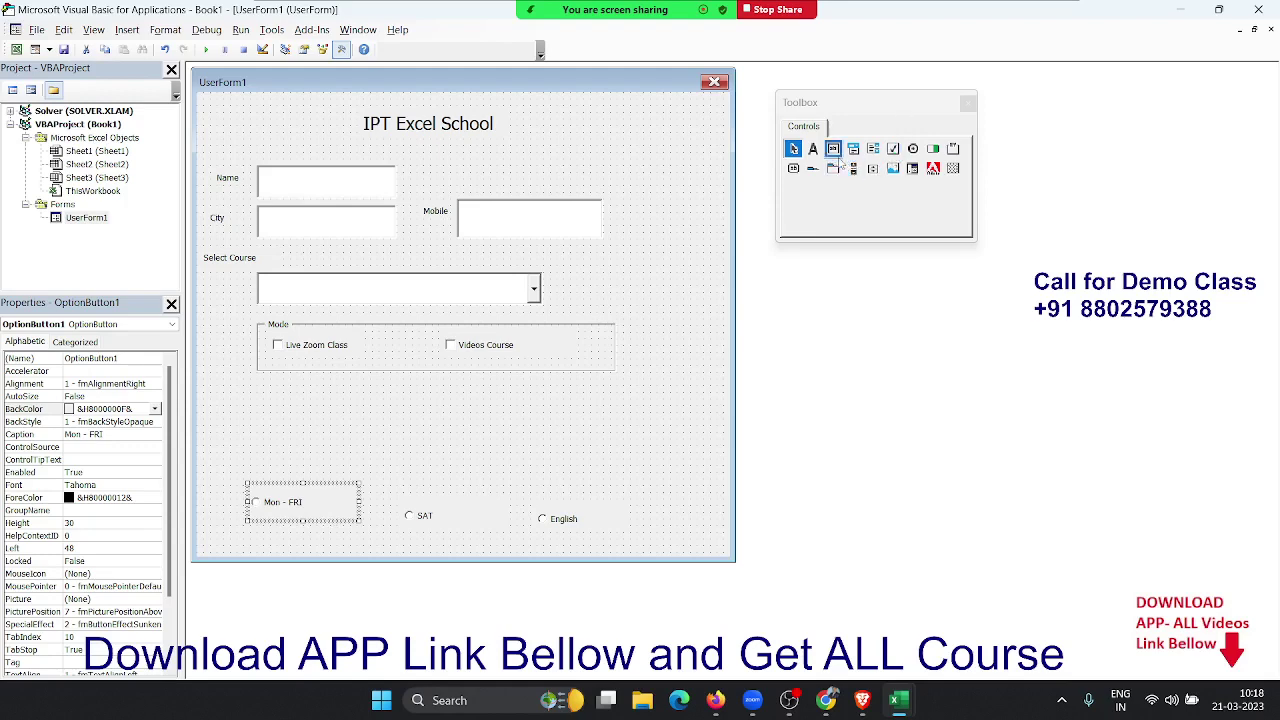
Draw a frame captioned Days and move Mon - FRI and SAT into it.
click(953, 148)
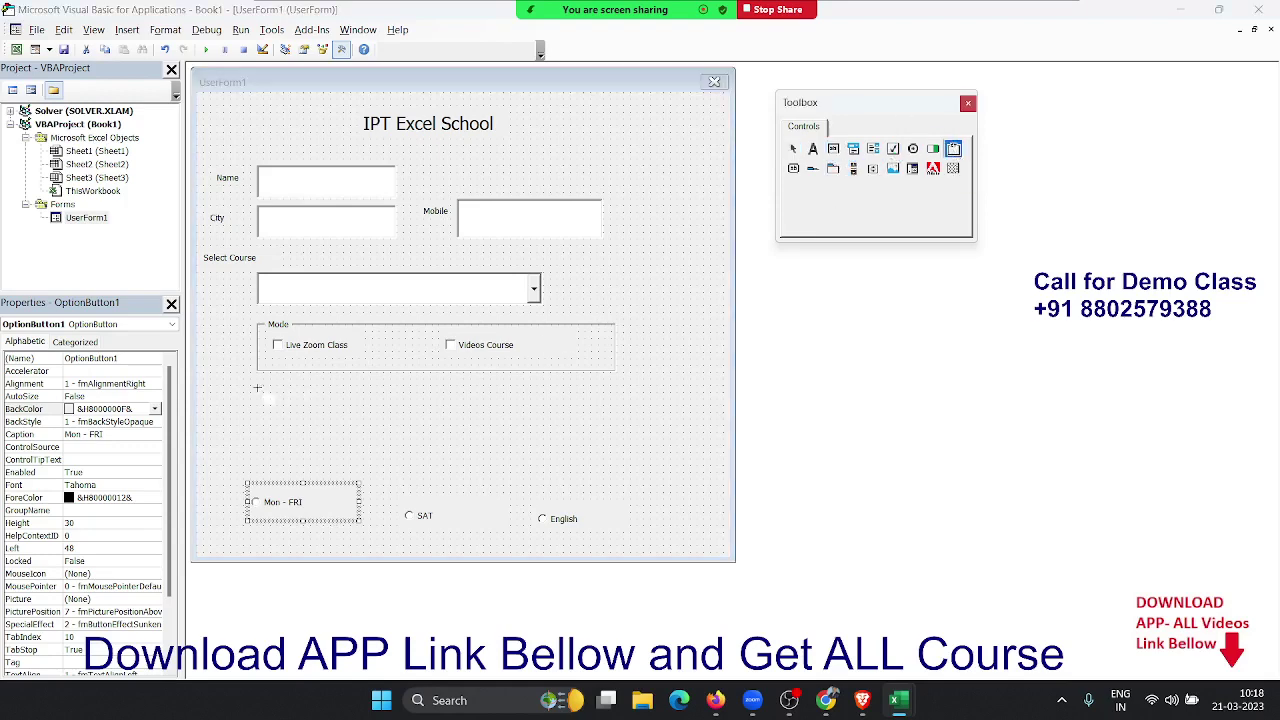
drag(255, 385, 618, 434)
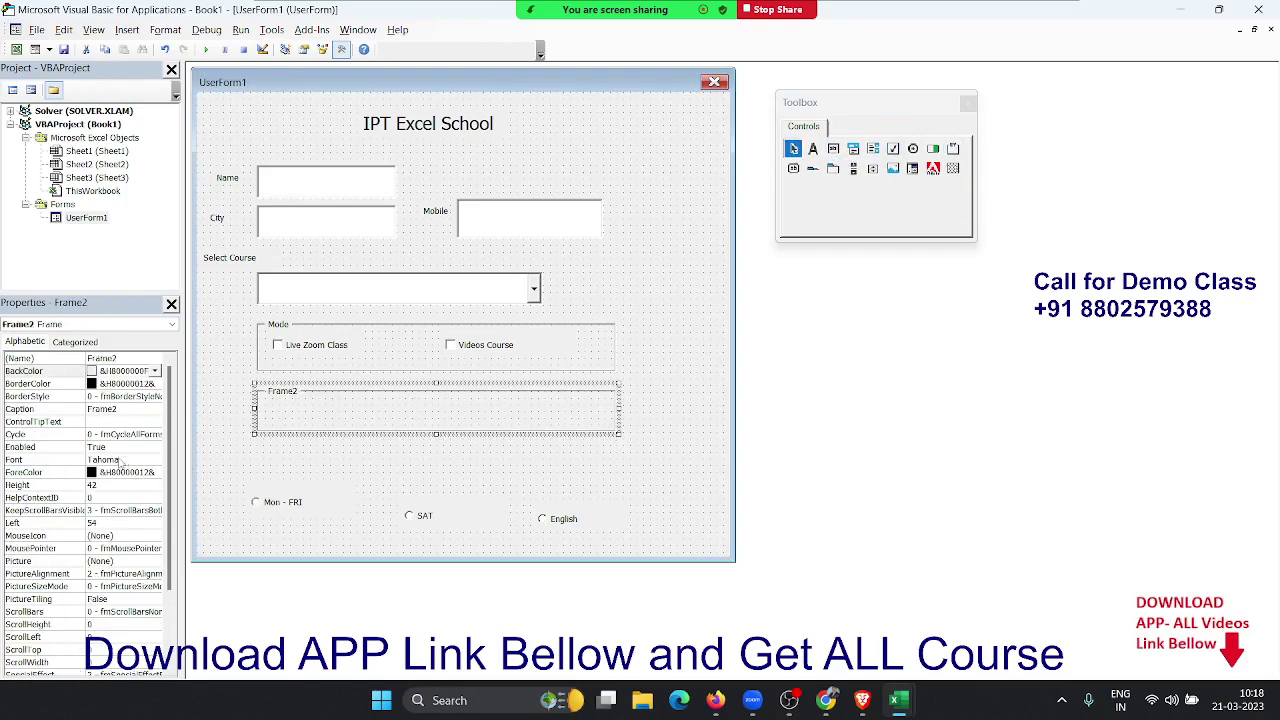
click(50, 407)
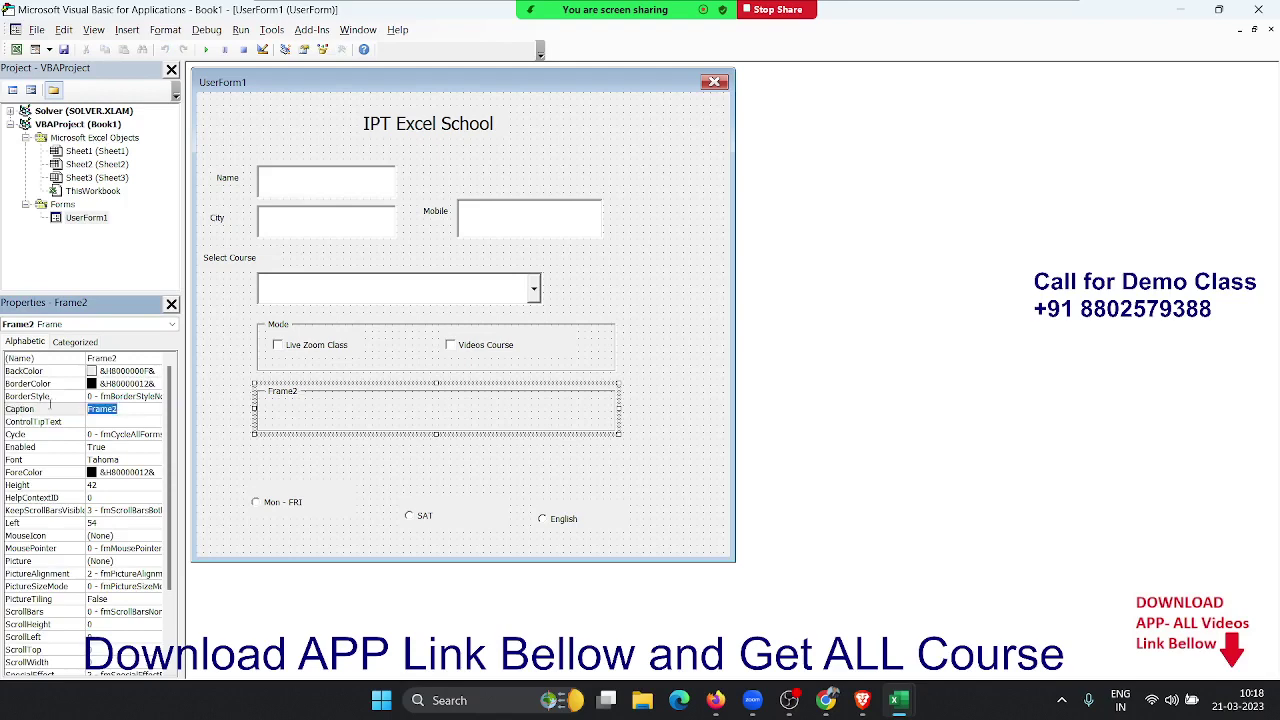
text(Days)
click(323, 512)
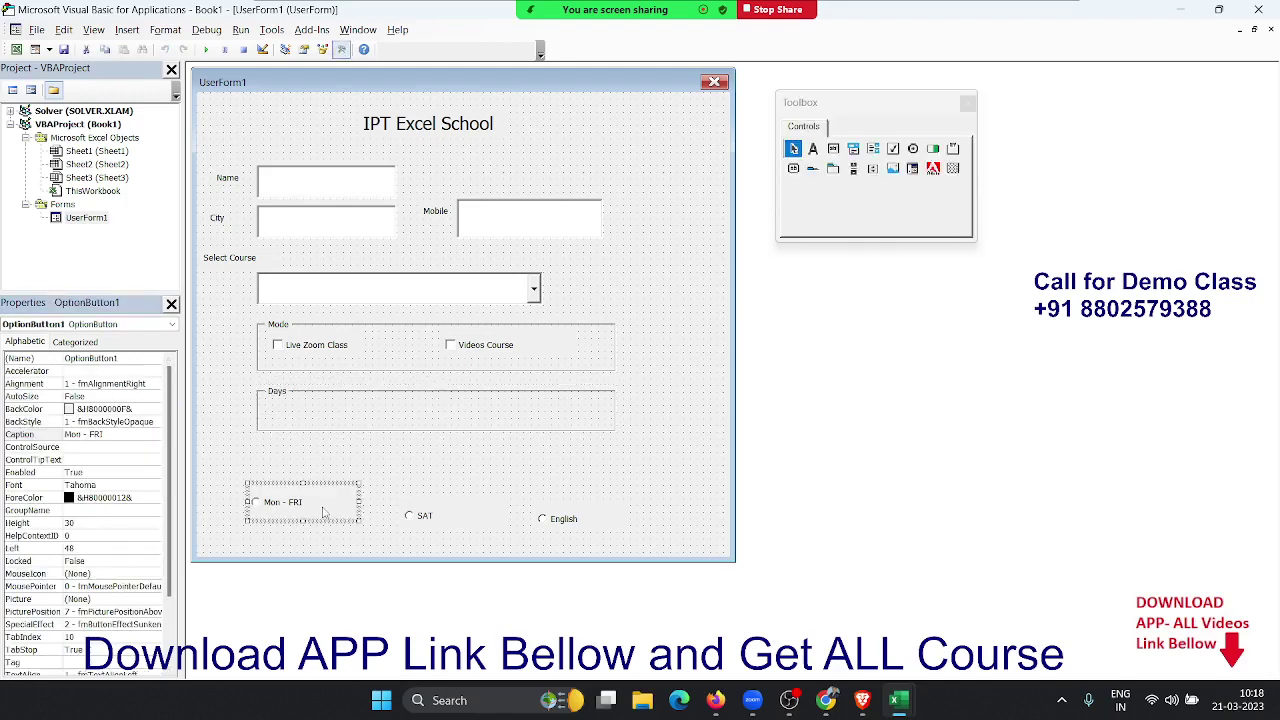
drag(326, 519, 345, 437)
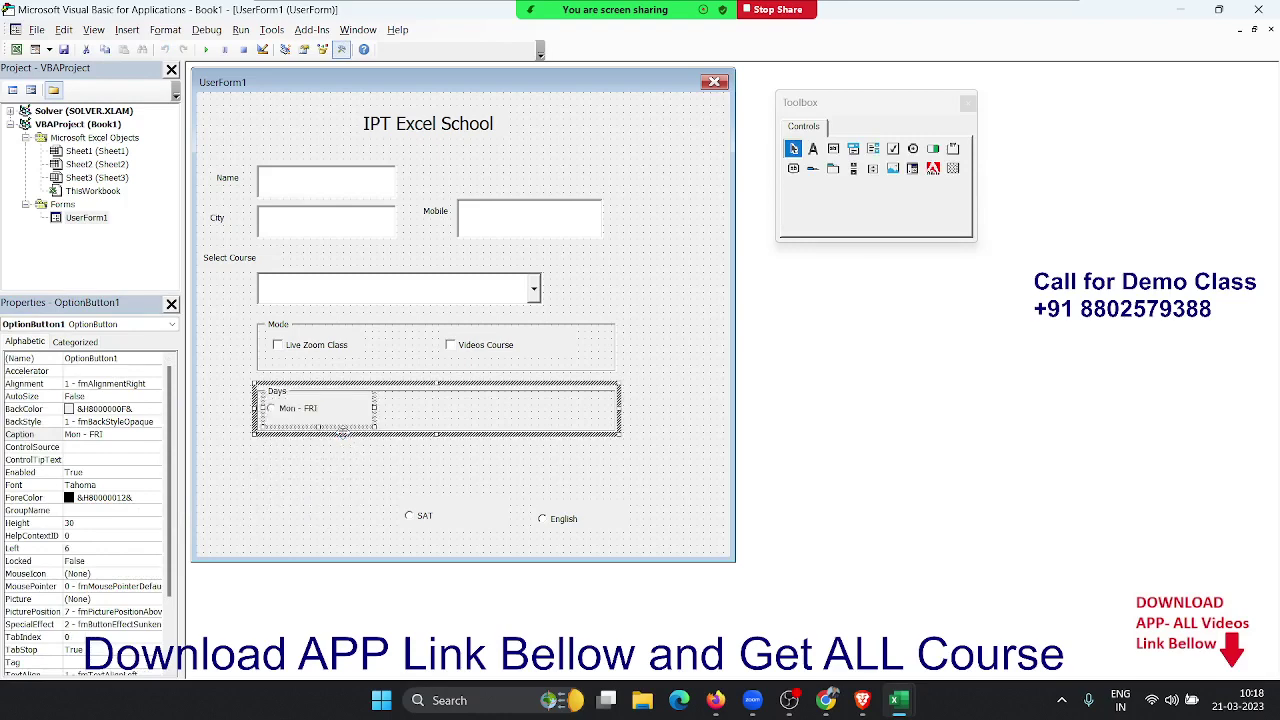
click(450, 521)
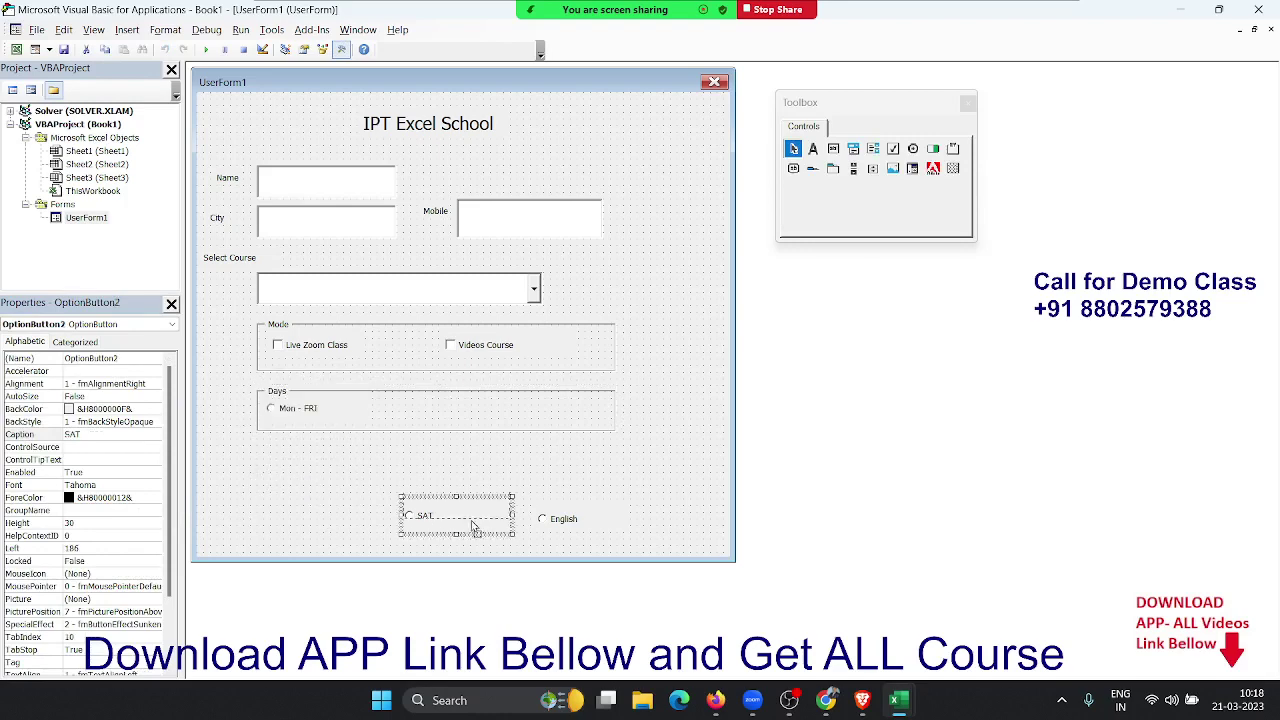
mouse_move(472, 530)
mouse_down()
mouse_move(490, 460)
mouse_move(482, 438)
mouse_up()
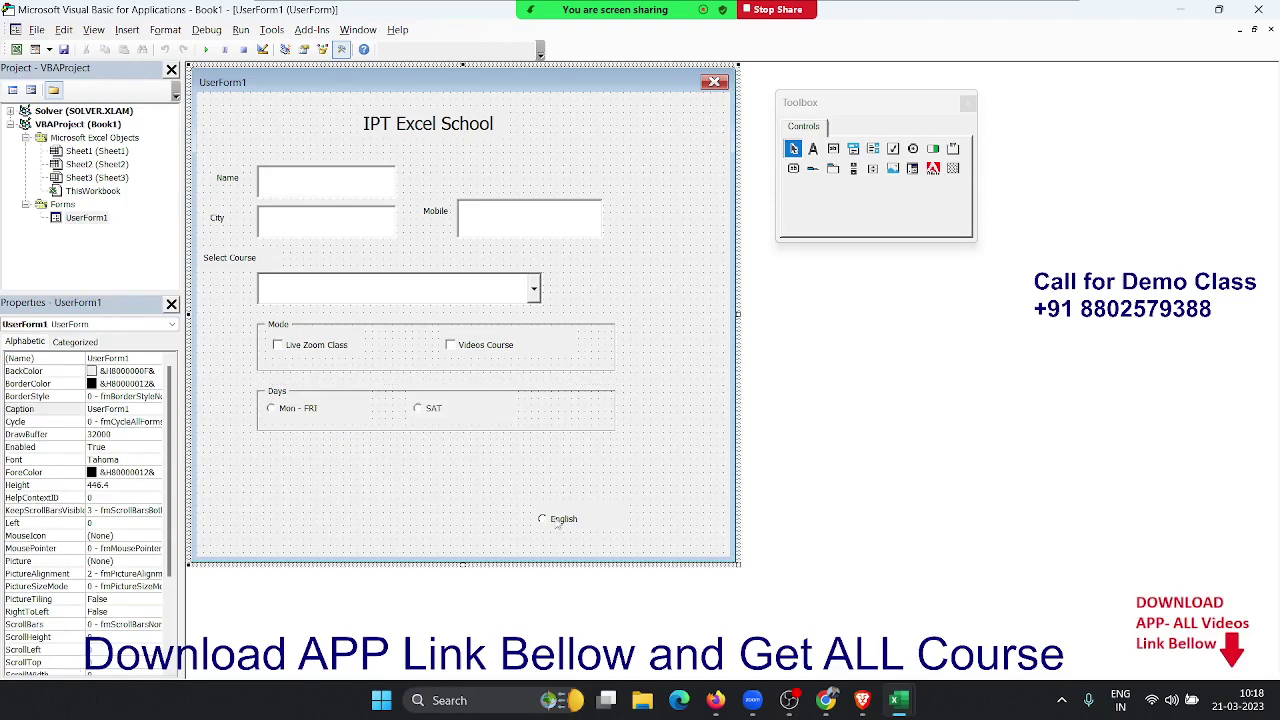
click(611, 518)
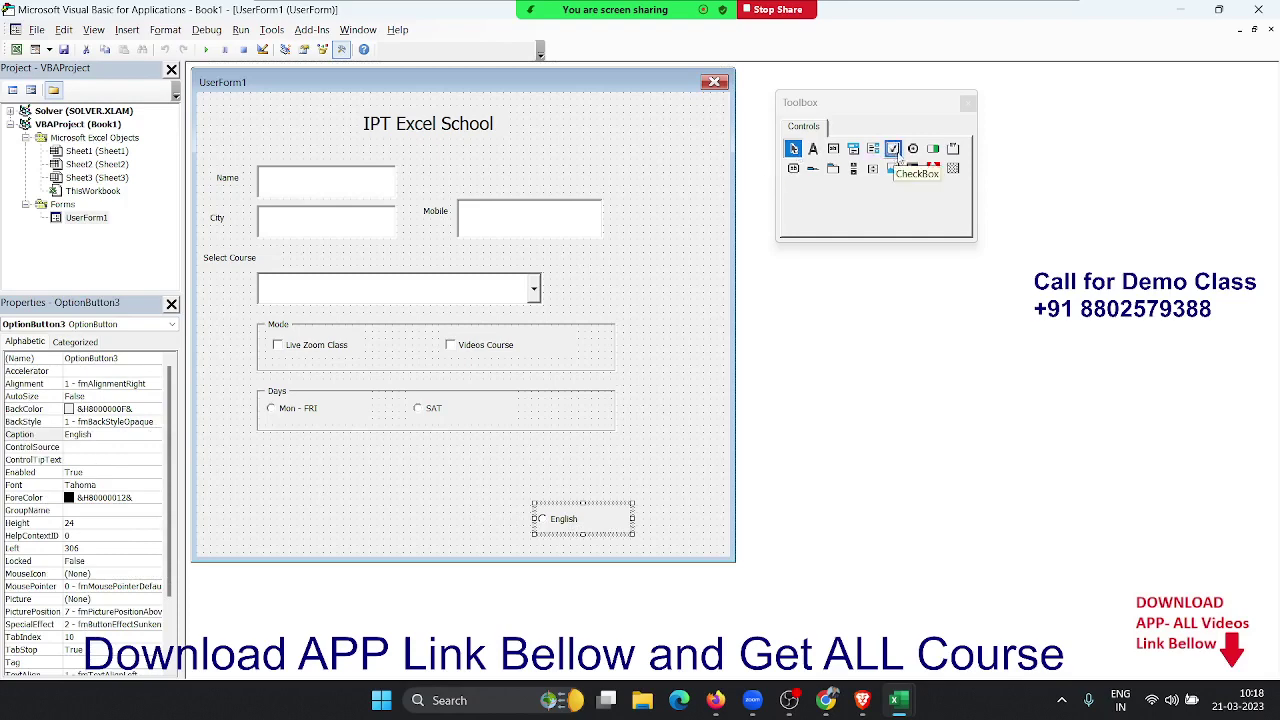
Draw a third frame below Days holding English and a new Hindi option button.
click(953, 148)
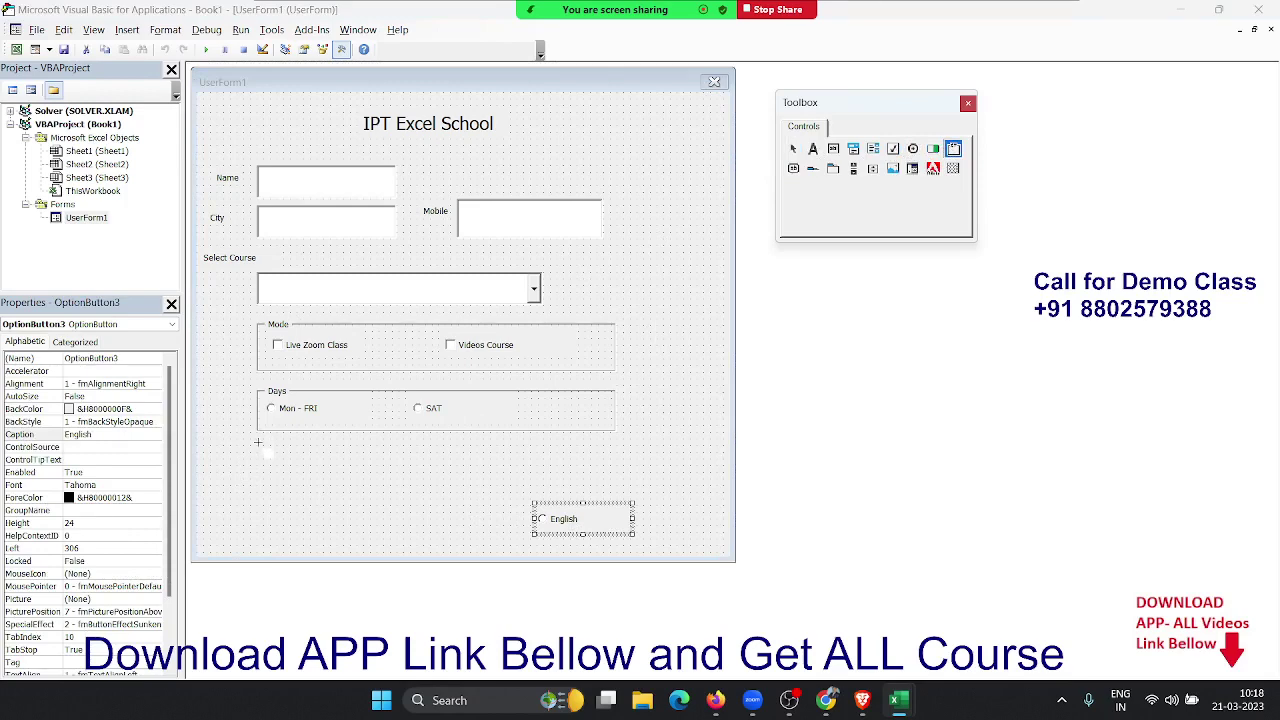
drag(257, 442, 631, 481)
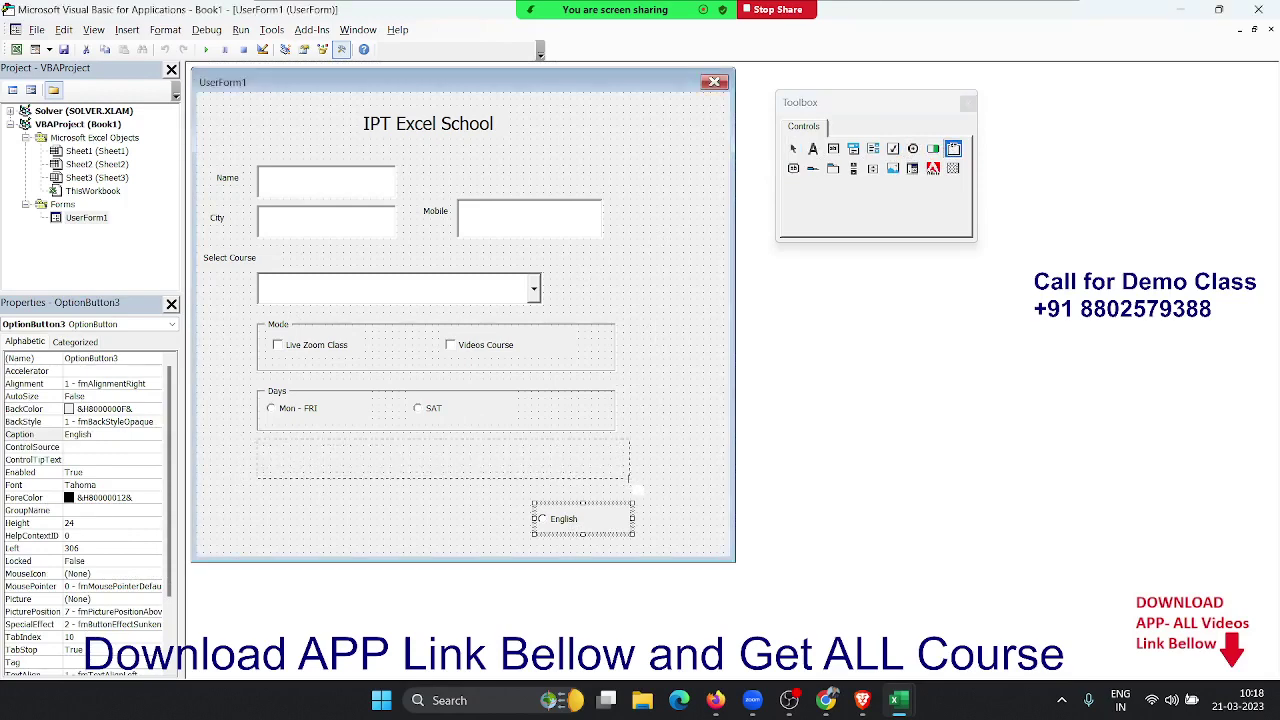
drag(631, 484, 367, 455)
click(601, 512)
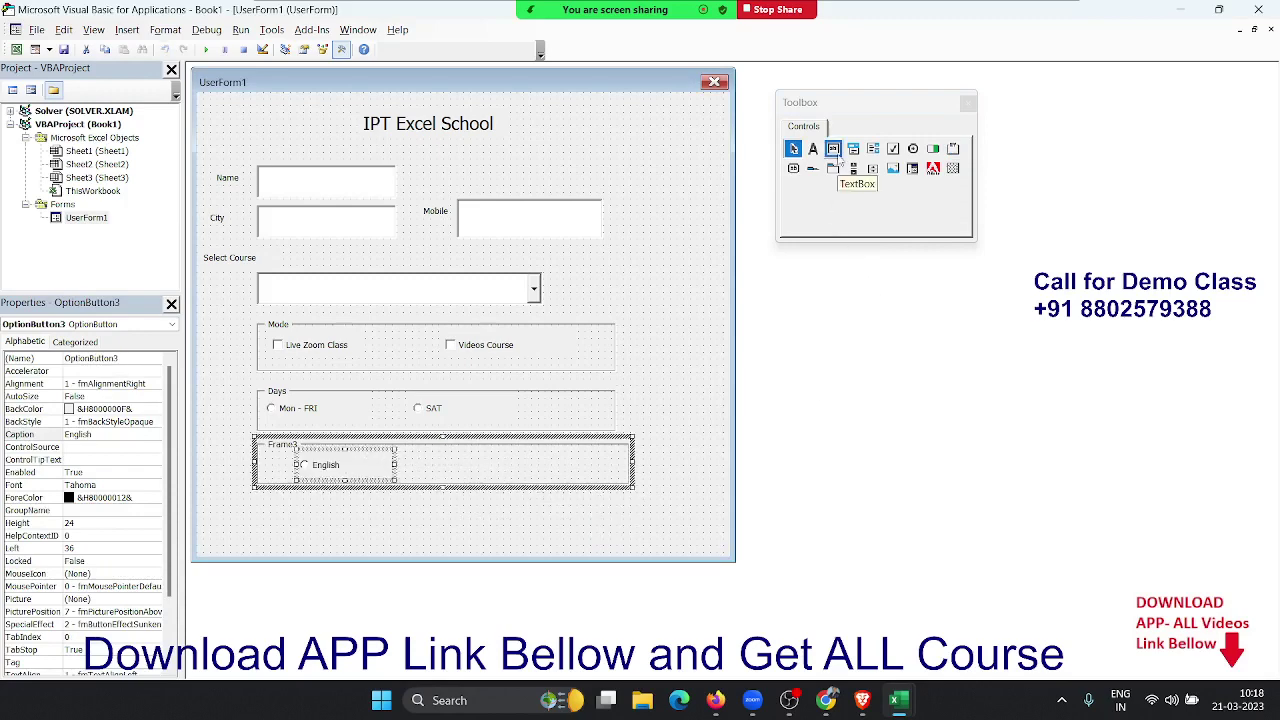
click(913, 149)
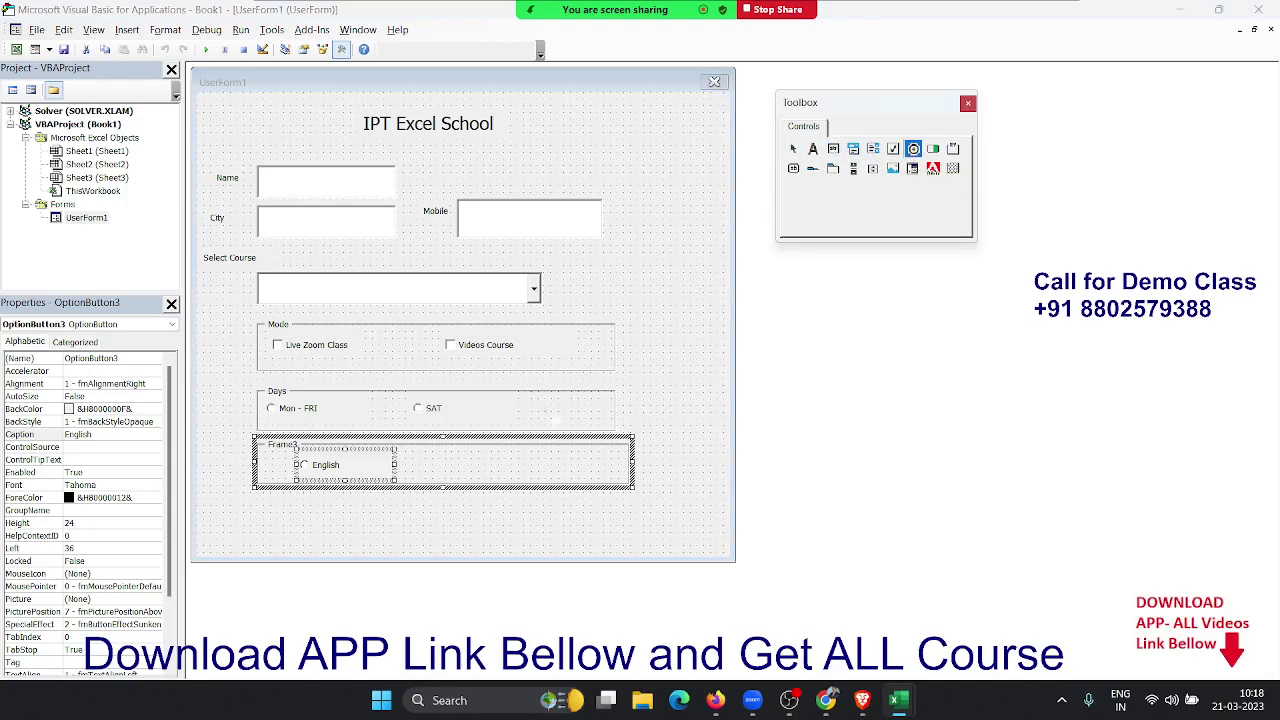
drag(457, 452, 572, 484)
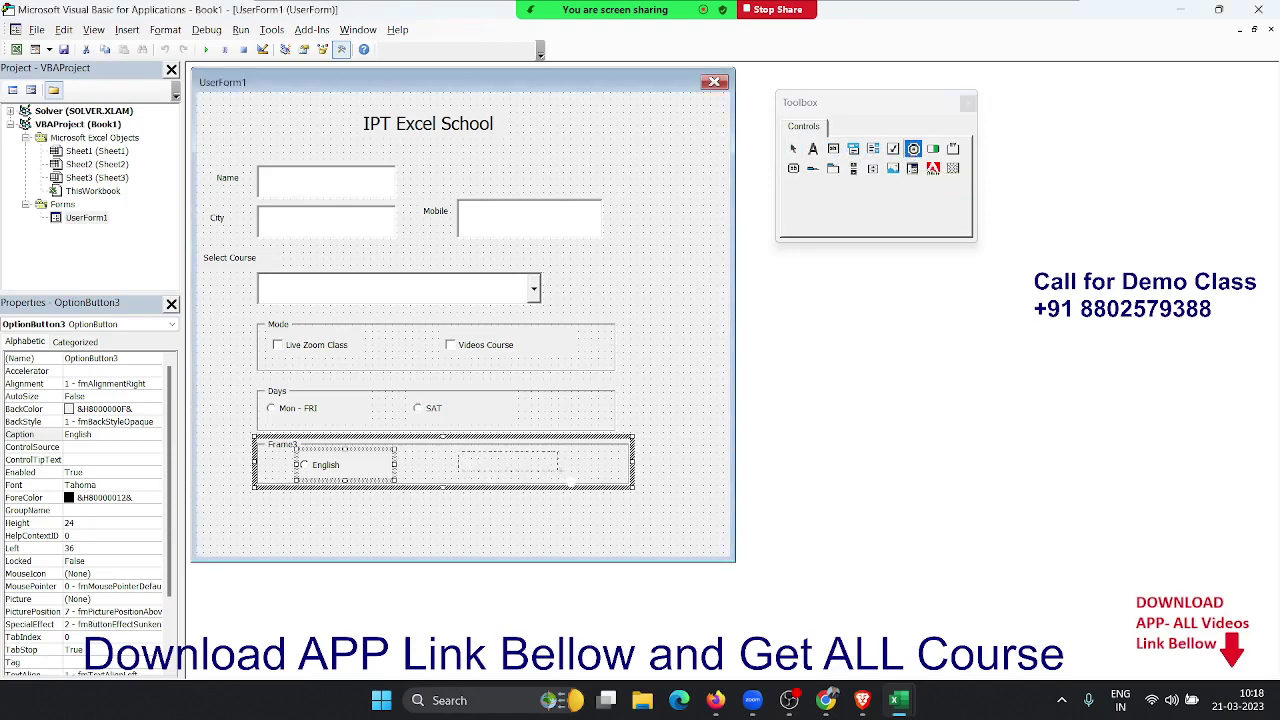
click(521, 476)
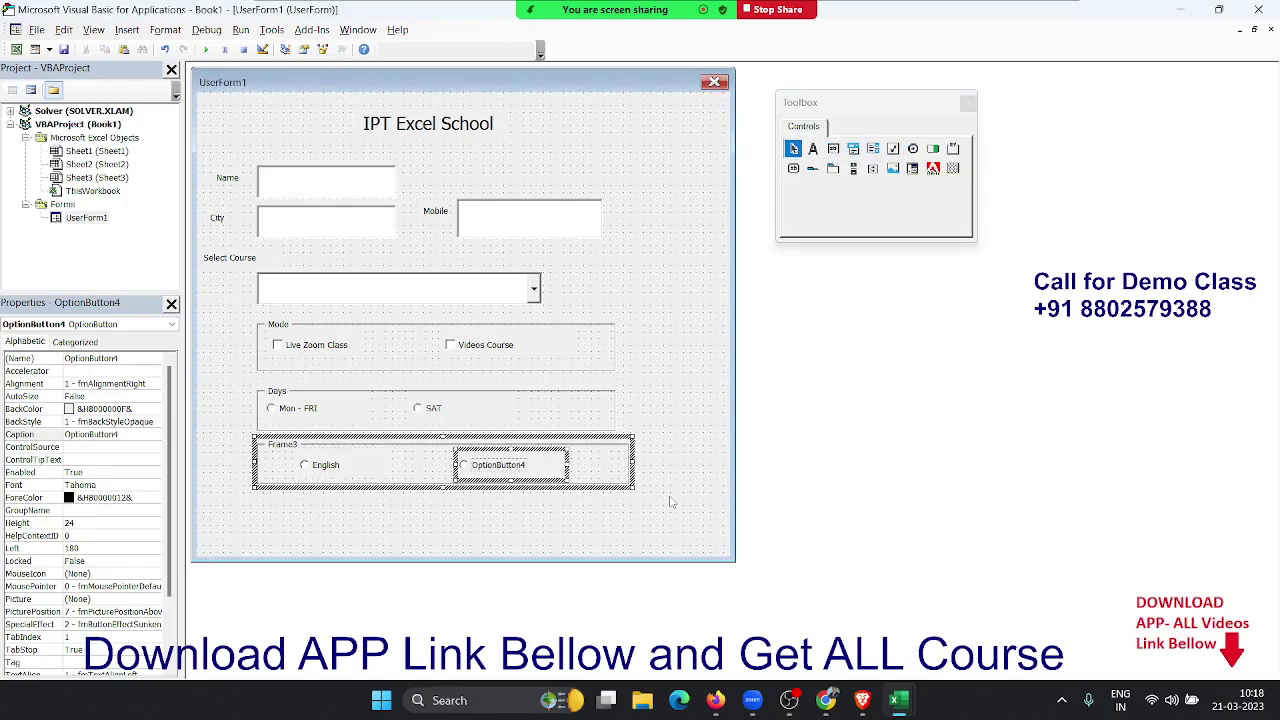
key(BackSpace)
key(BackSpace)
key(BackSpace)
key(BackSpace)
key(BackSpace)
key(BackSpace)
key(BackSpace)
key(BackSpace)
text(ind)
click(548, 550)
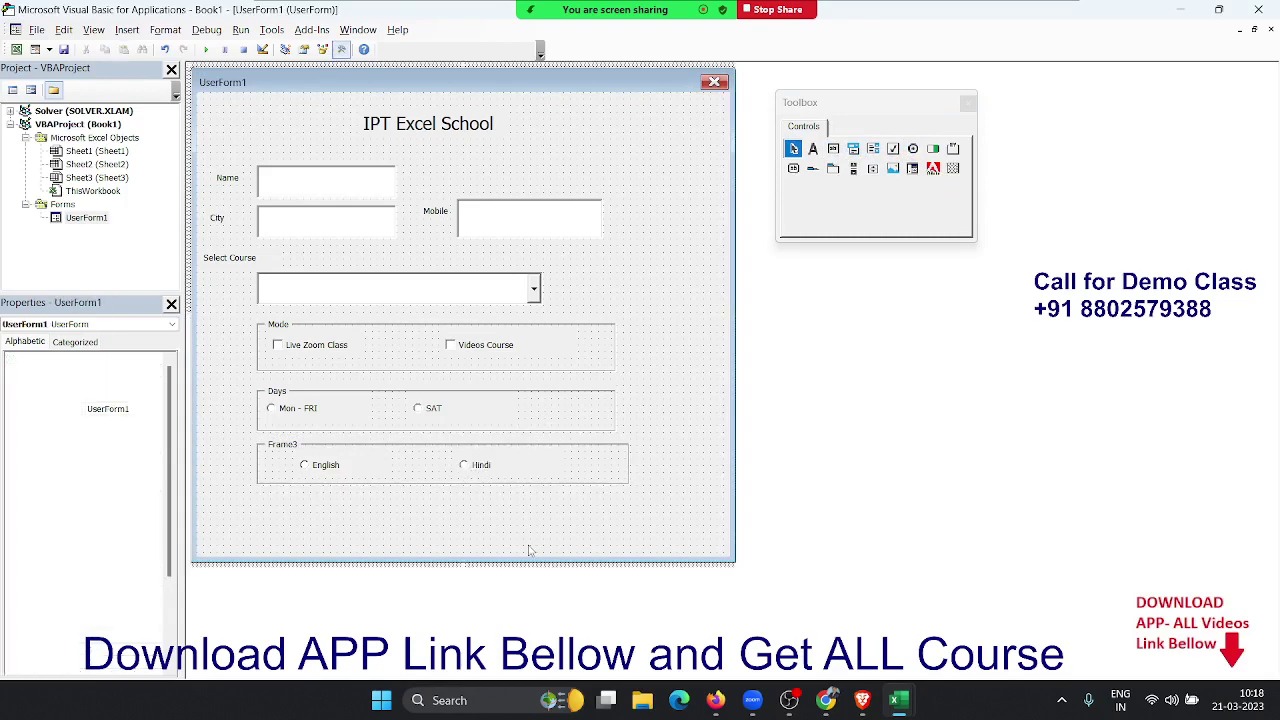
Set the third frame's Caption property to Lang.
click(312, 488)
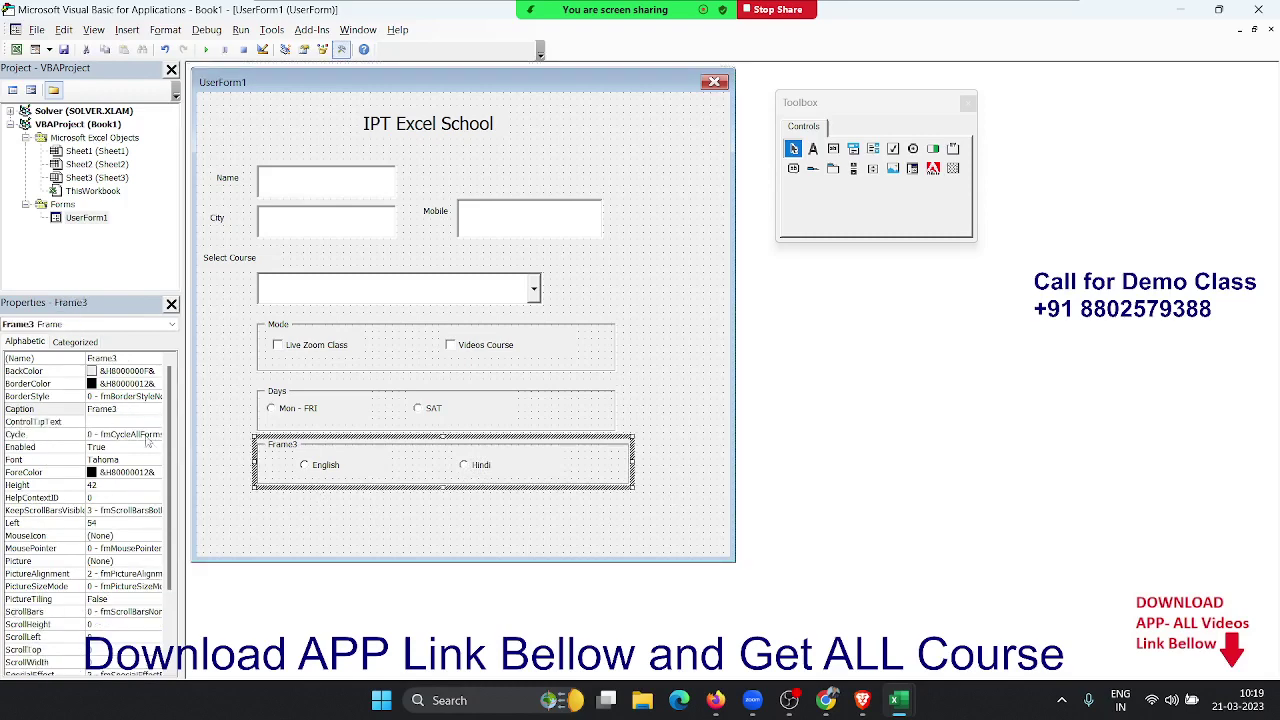
click(128, 409)
double_click(128, 409)
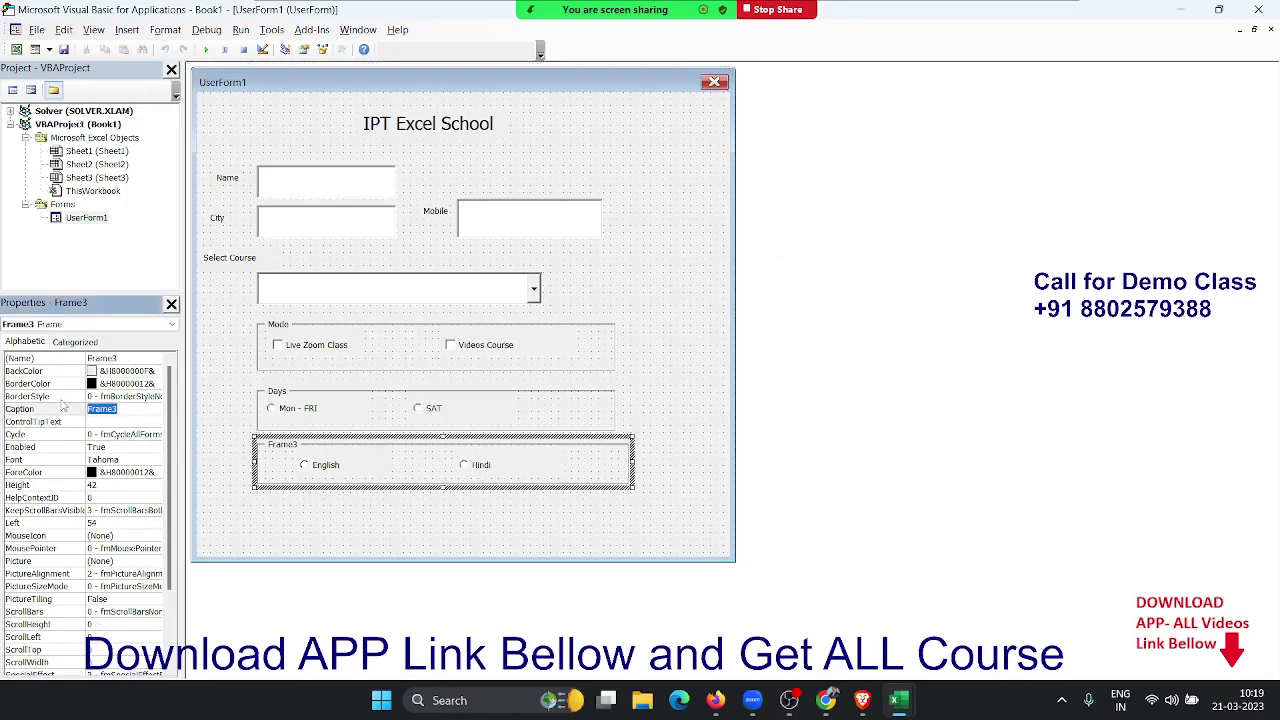
text(Lang)
click(233, 527)
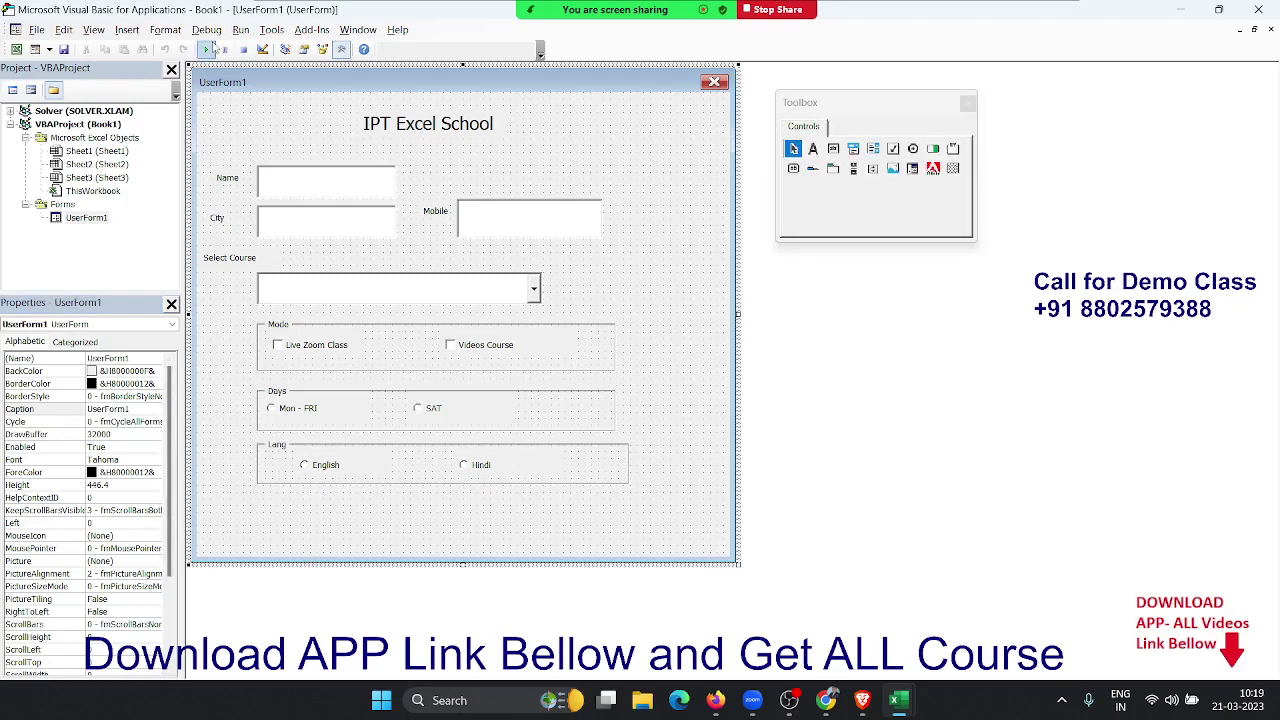
Run the form, choose Mon - FRI and English after trying Hindi, then close it.
click(206, 49)
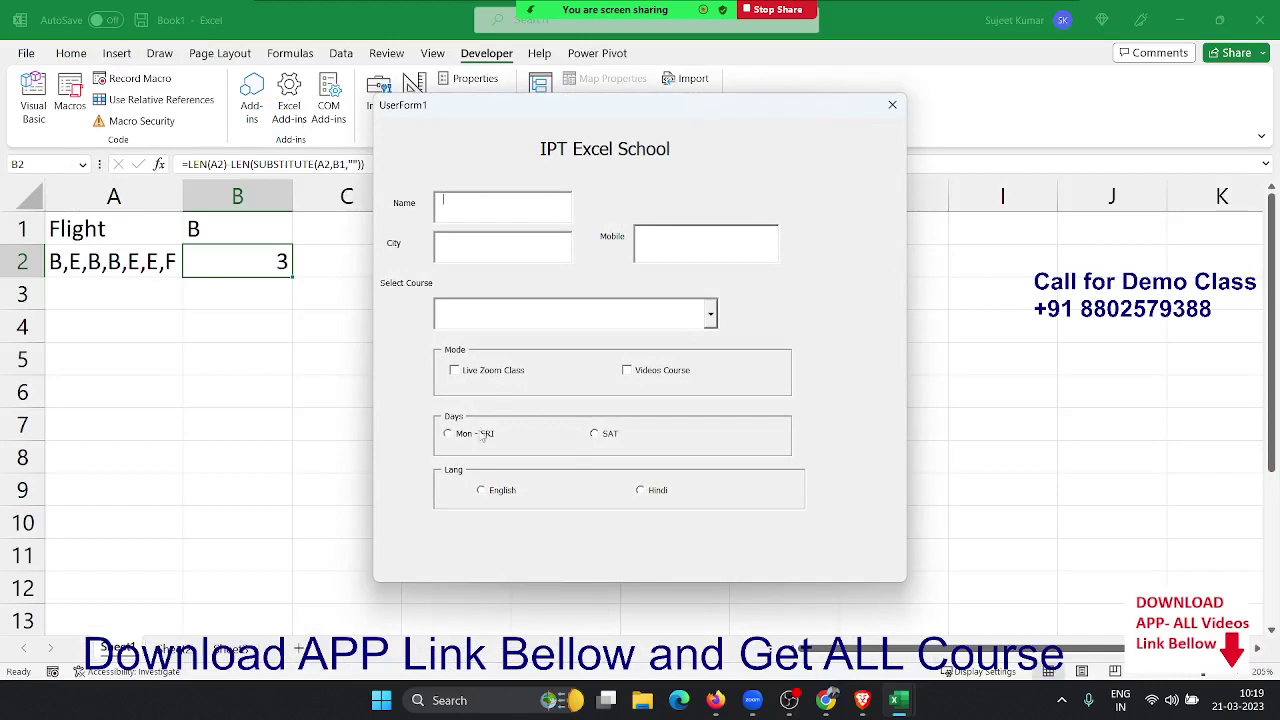
click(480, 435)
click(494, 488)
click(650, 498)
click(520, 492)
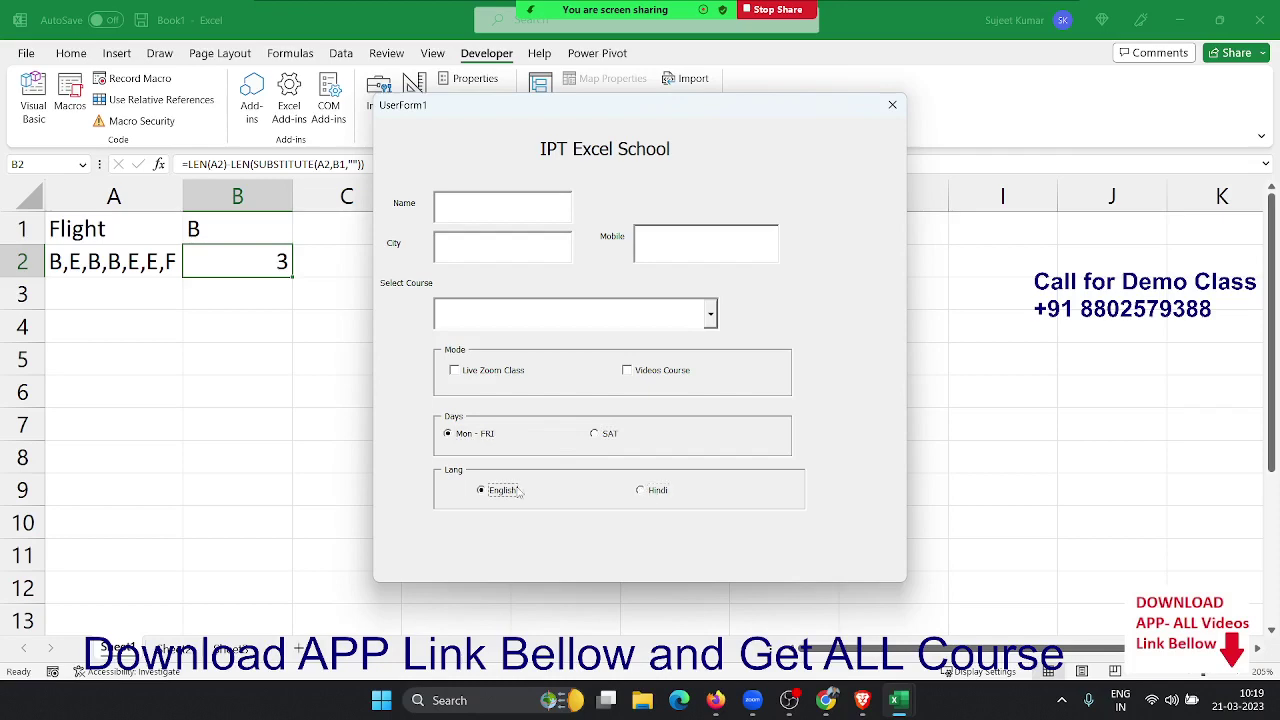
click(892, 104)
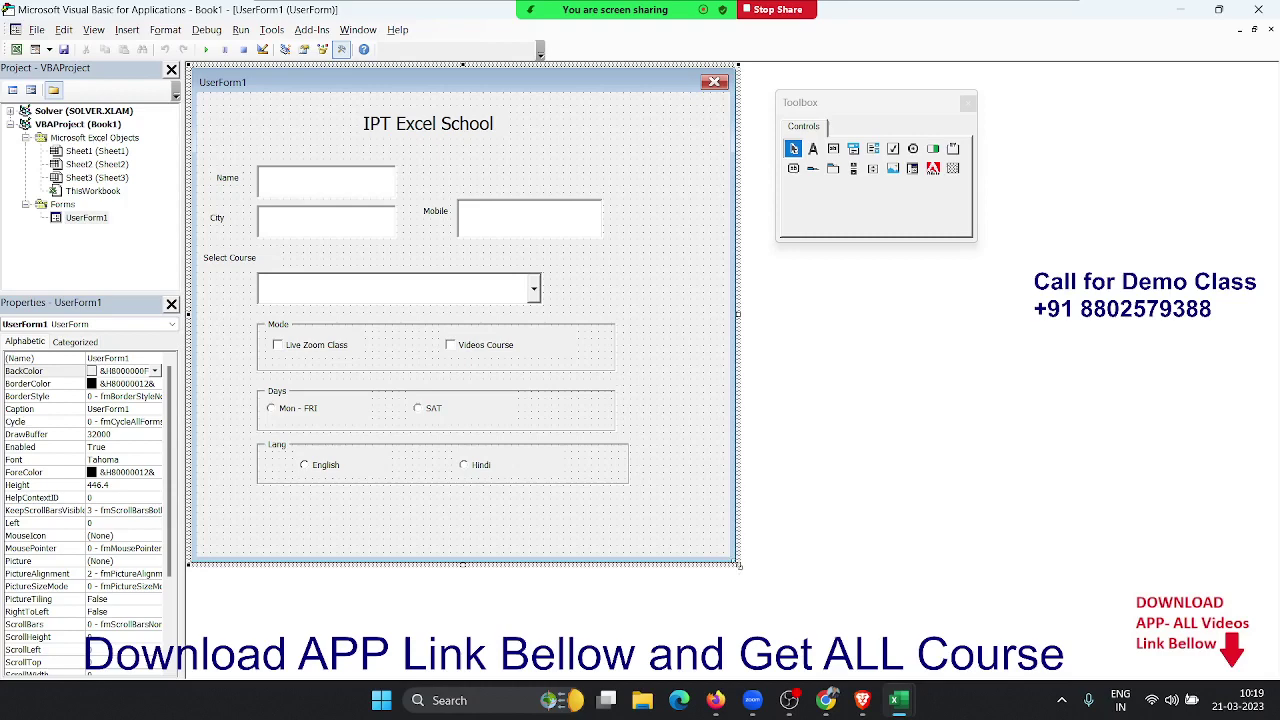
Stretch UserForm1 to a height of 525, then switch to the Excel workbook.
mouse_move(738, 565)
mouse_down()
mouse_move(718, 628)
mouse_move(734, 650)
mouse_up()
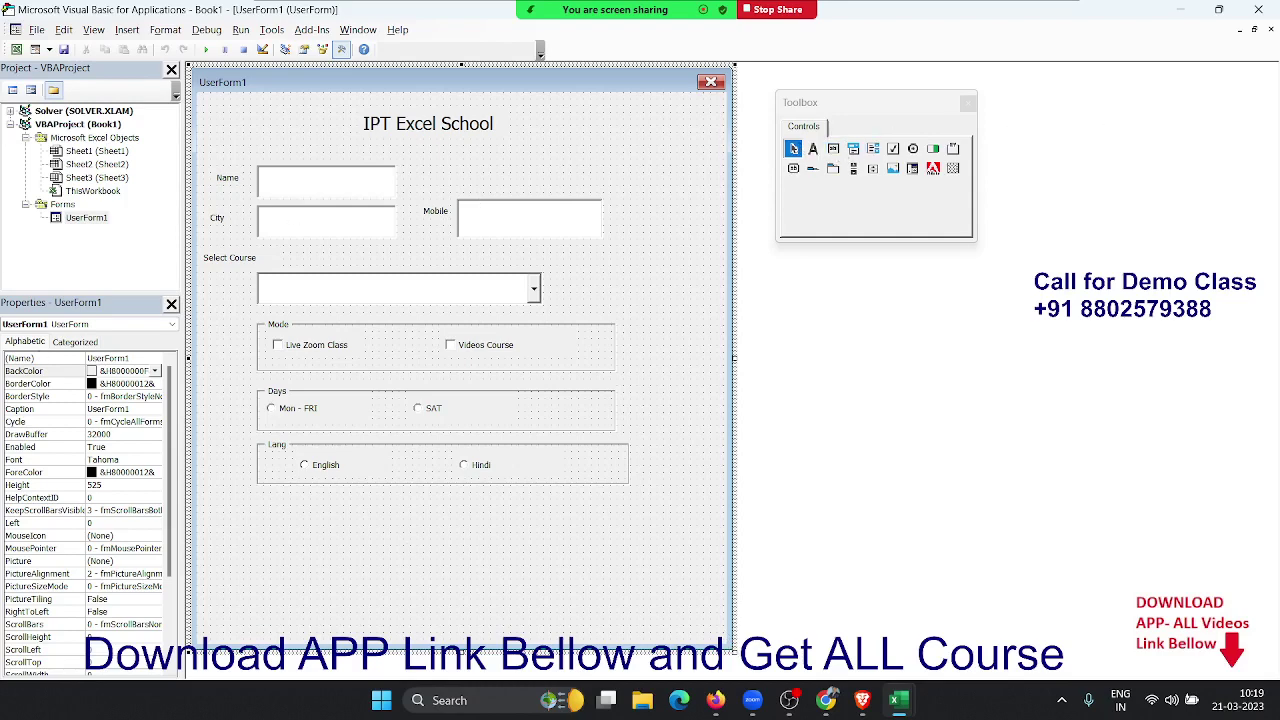
key(alt+Tab)
key(alt+Tab)
key(Tab)
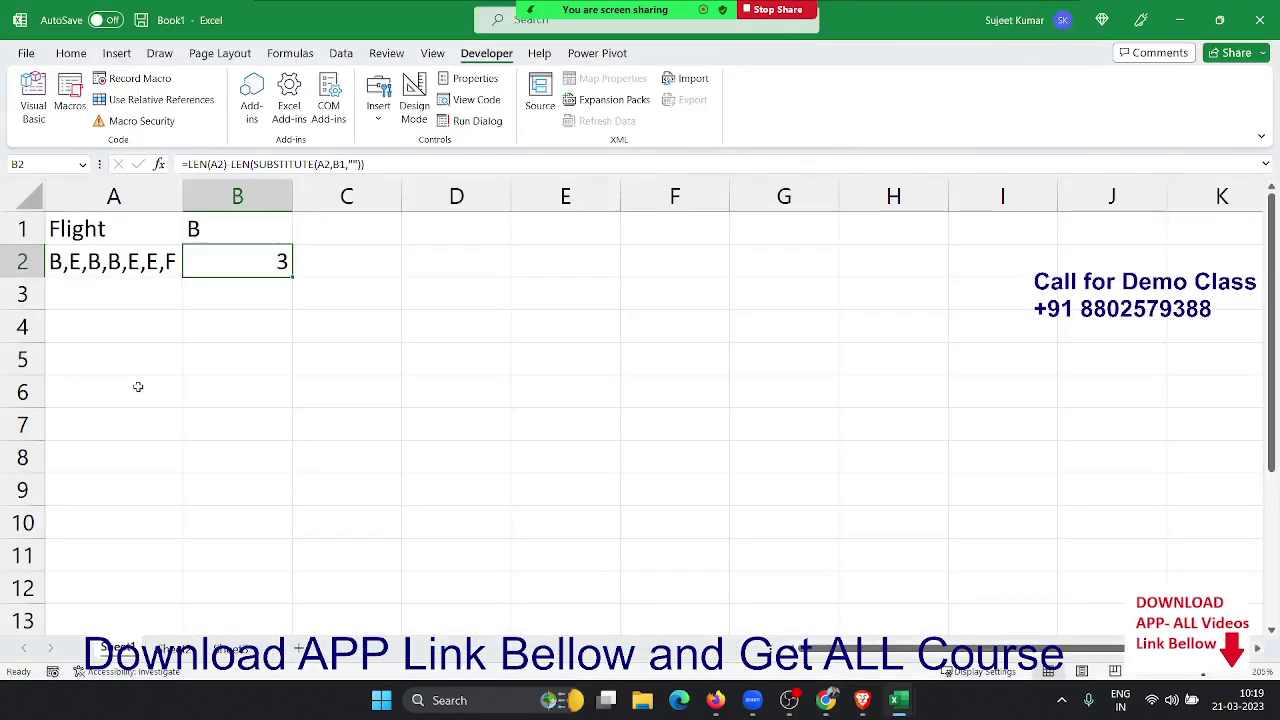
right_click(150, 390)
click(229, 591)
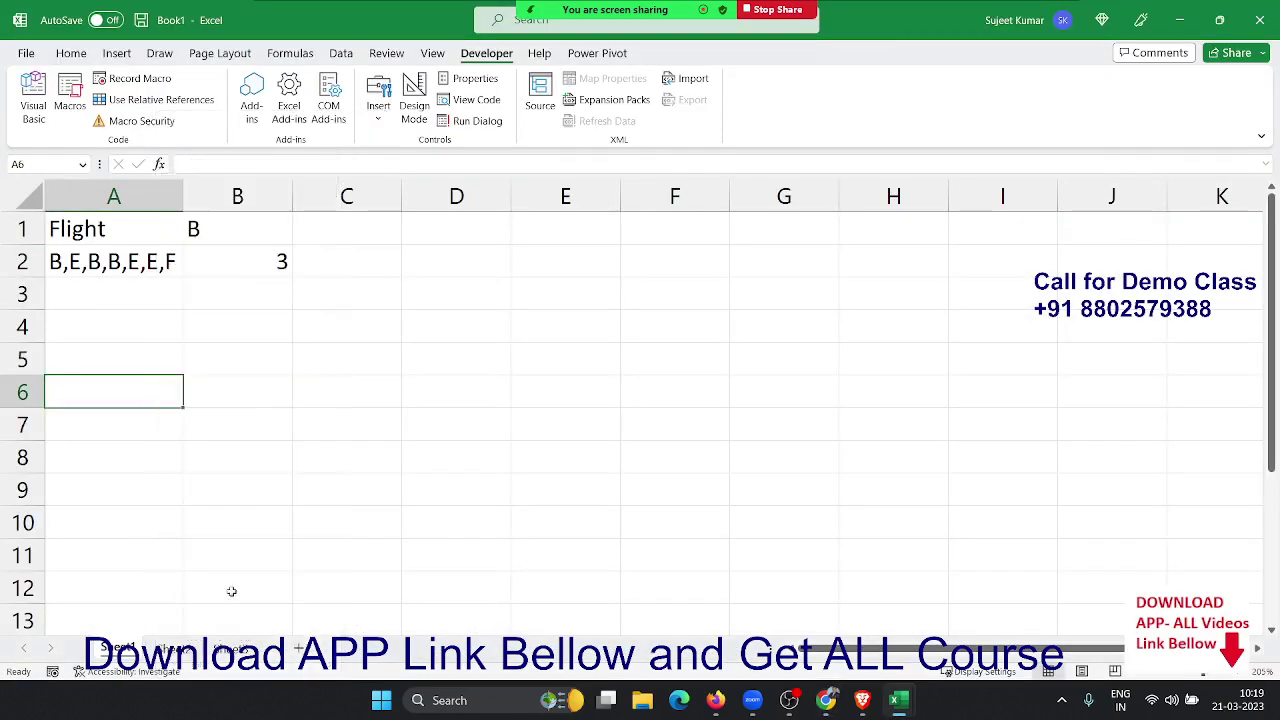
click(89, 298)
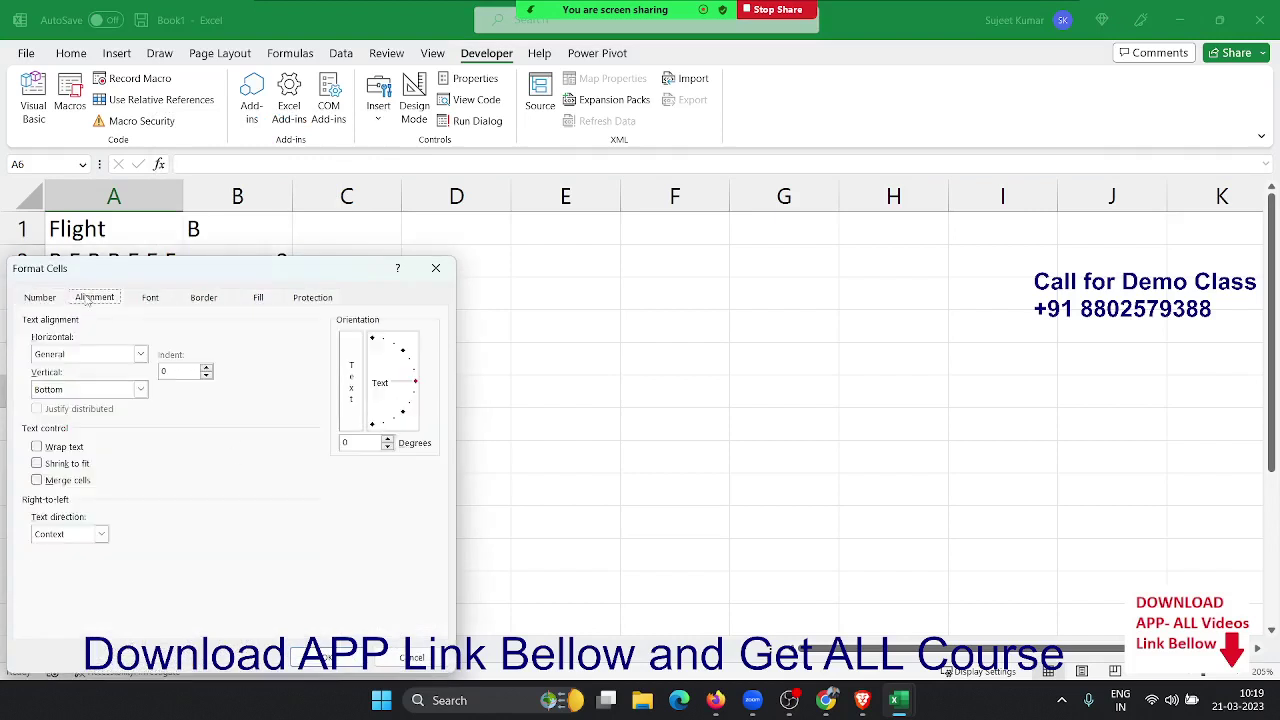
click(151, 298)
click(210, 303)
click(257, 299)
click(300, 298)
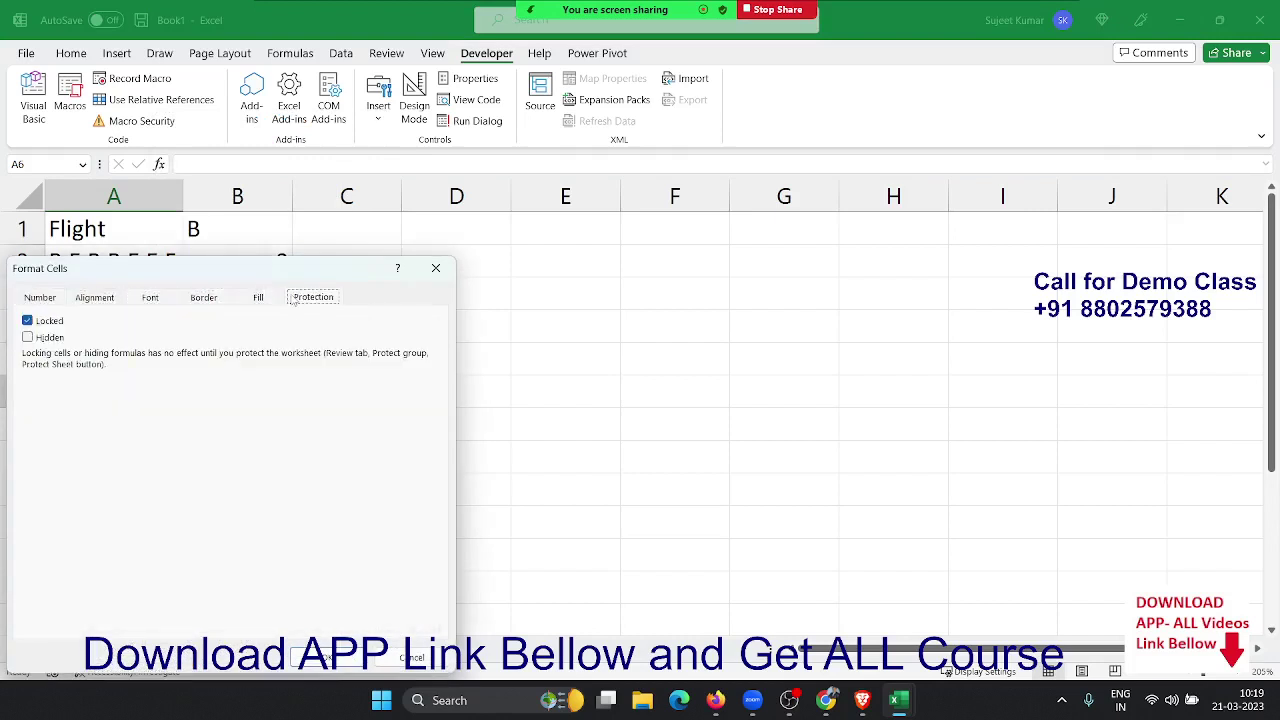
click(436, 268)
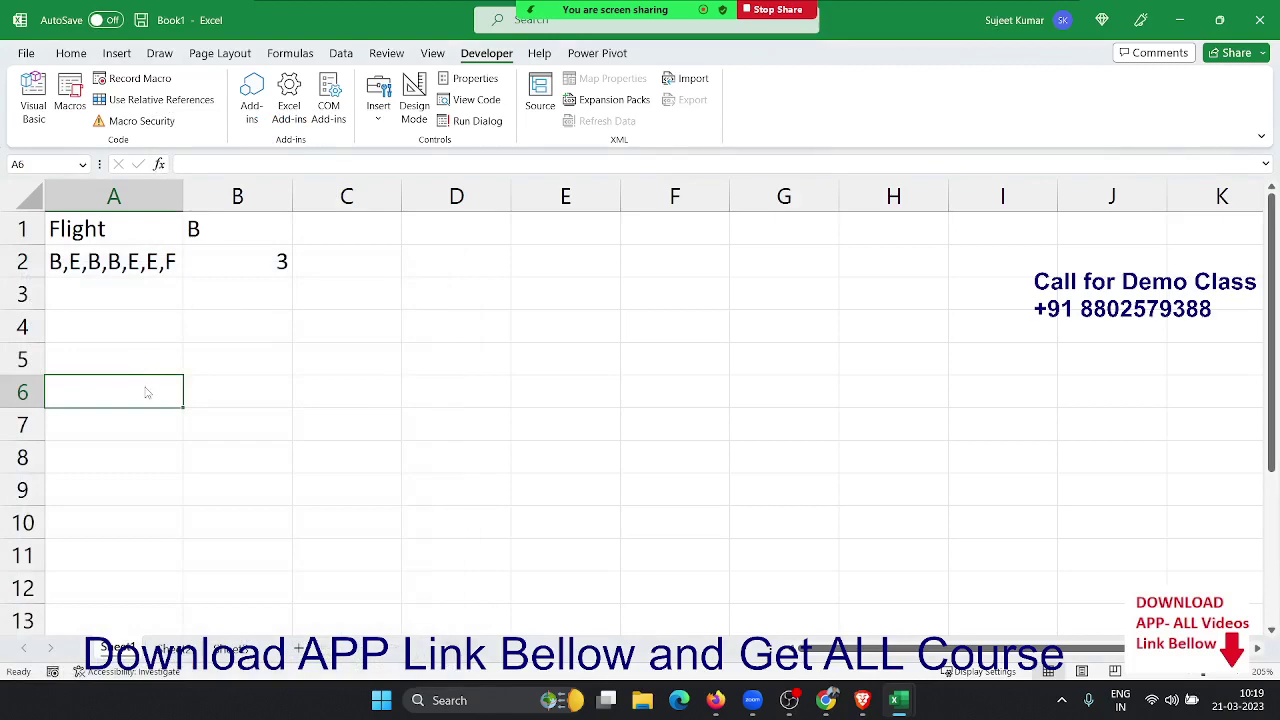
key(alt+F11)
click(835, 171)
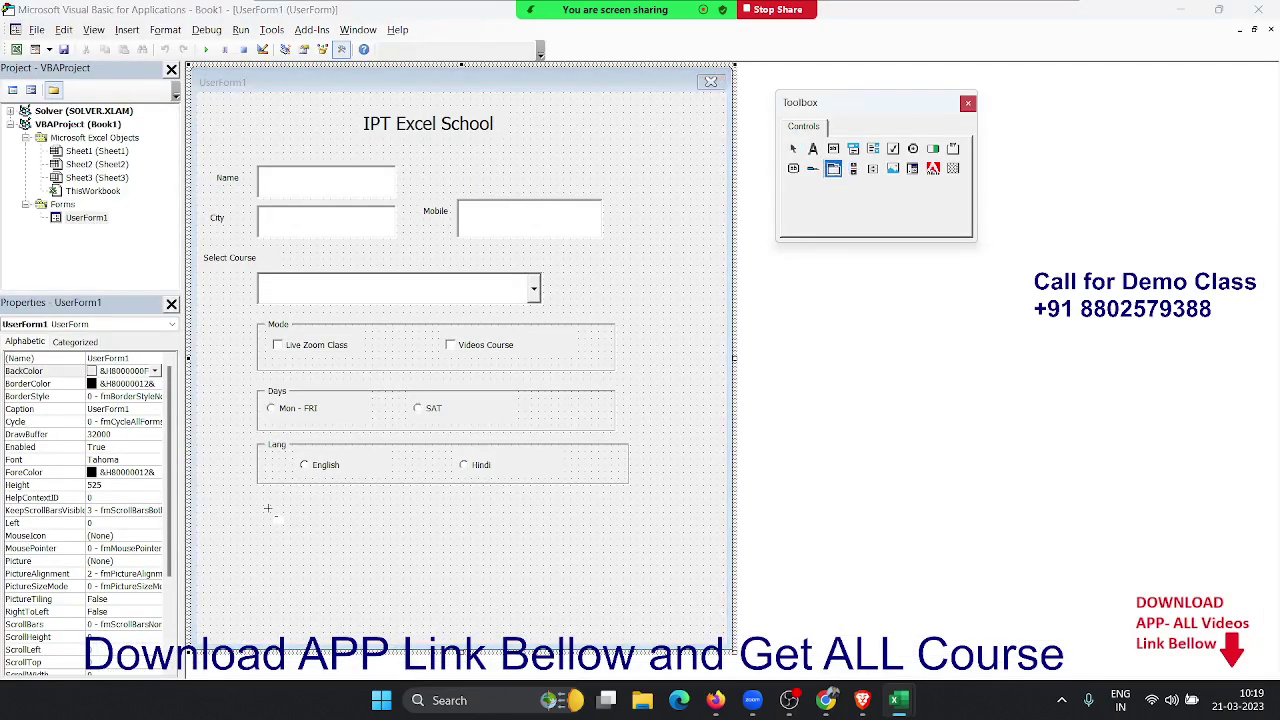
Draw a MultiPage control below the Lang group and select its first page.
drag(267, 508, 297, 540)
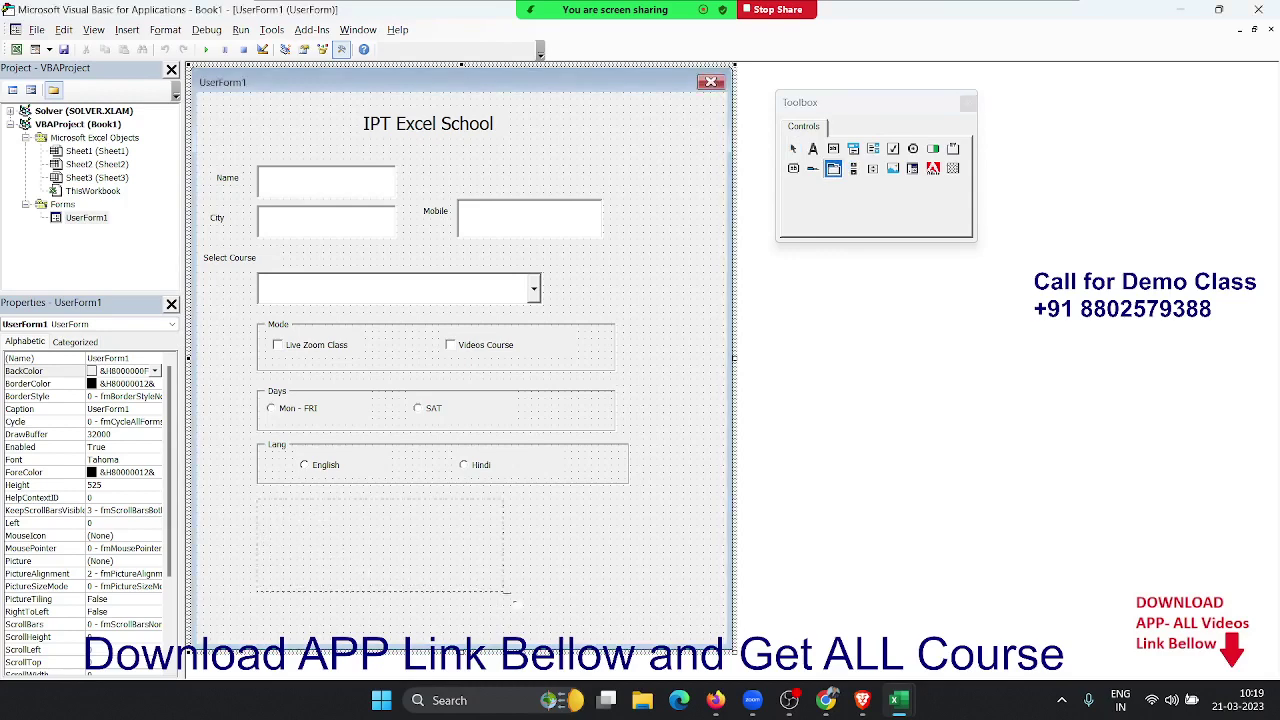
drag(513, 600, 597, 620)
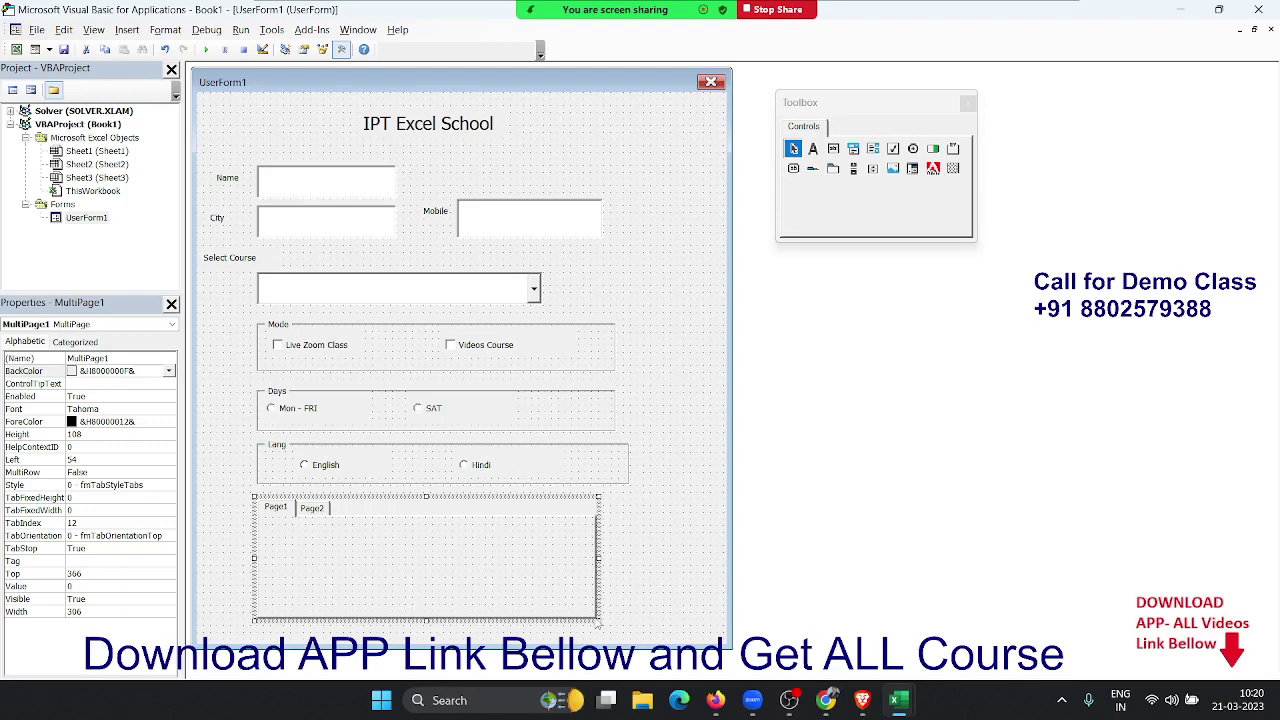
click(313, 563)
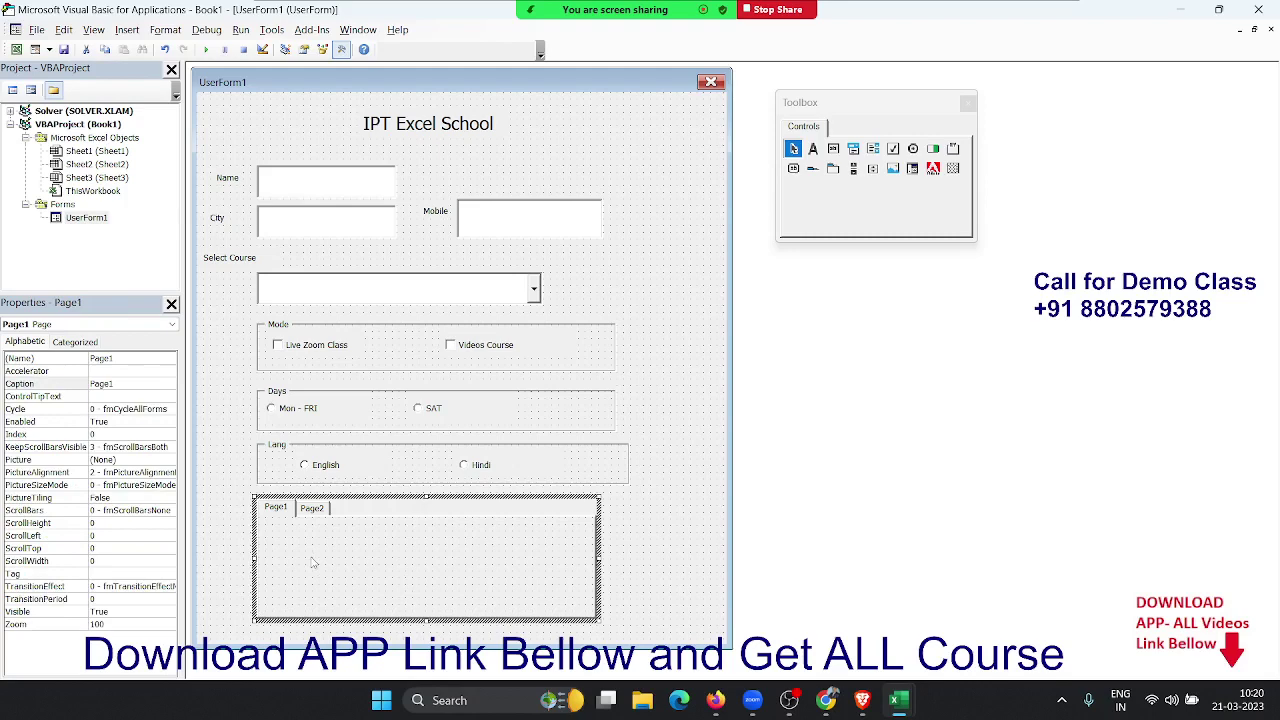
click(286, 514)
Caption the first two pages 'Excel2021' and 'Excel 2029' in Properties.
double_click(127, 384)
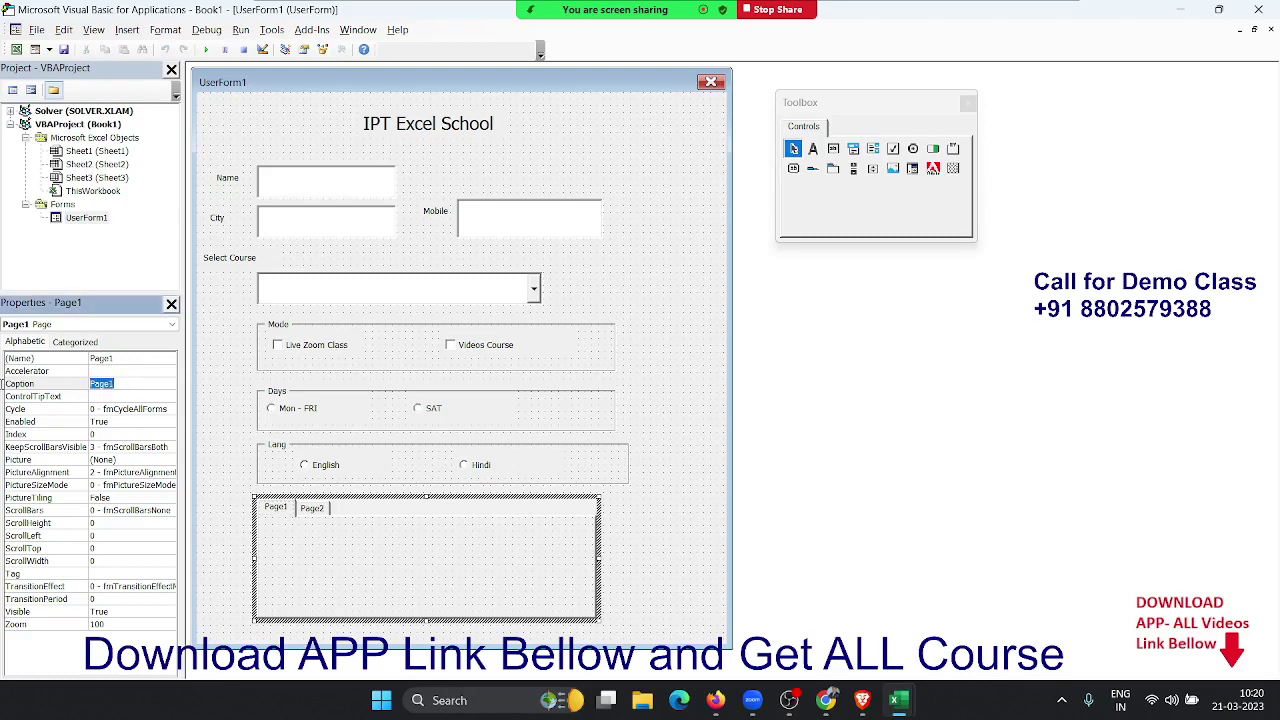
text(Excel)
text(2021)
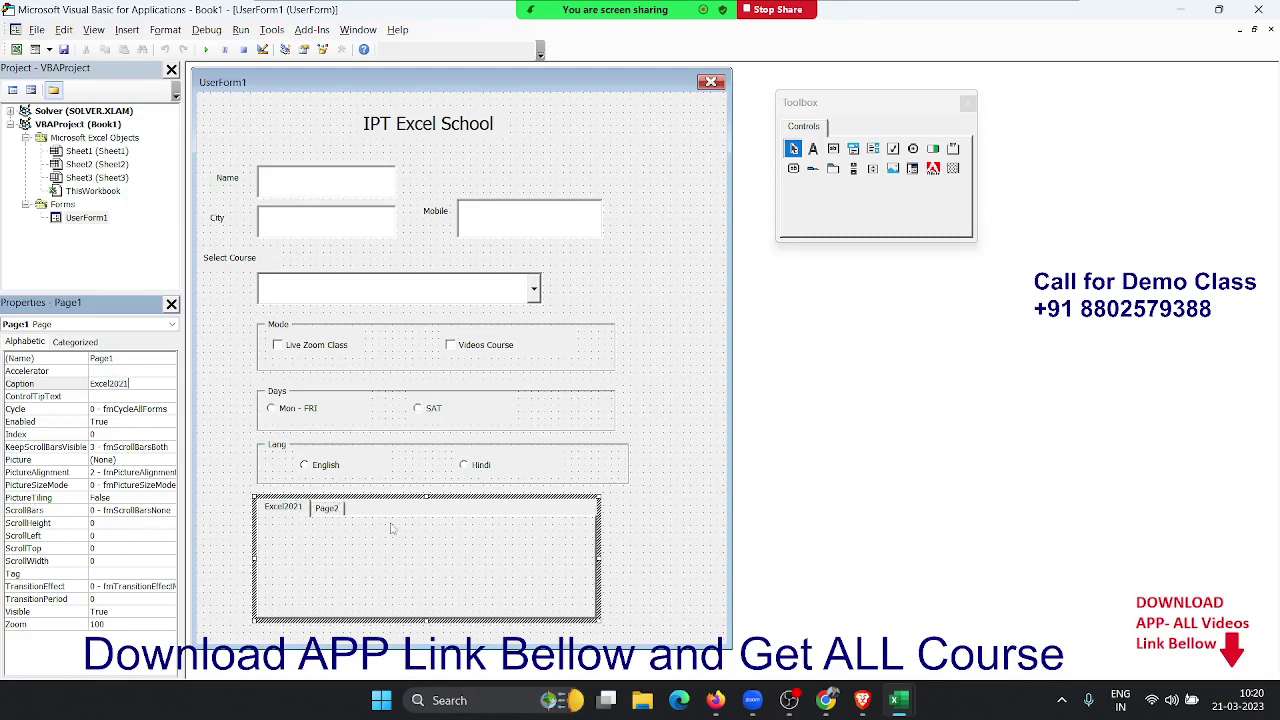
click(331, 508)
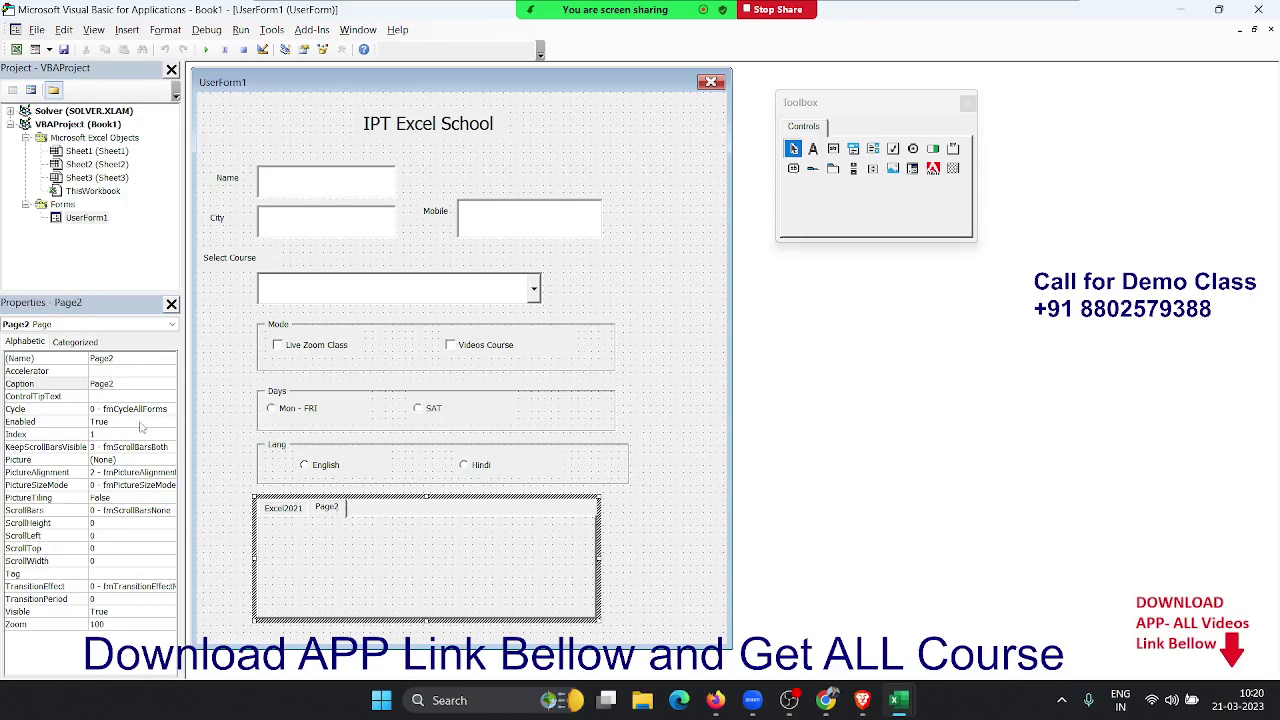
drag(136, 381, 5, 362)
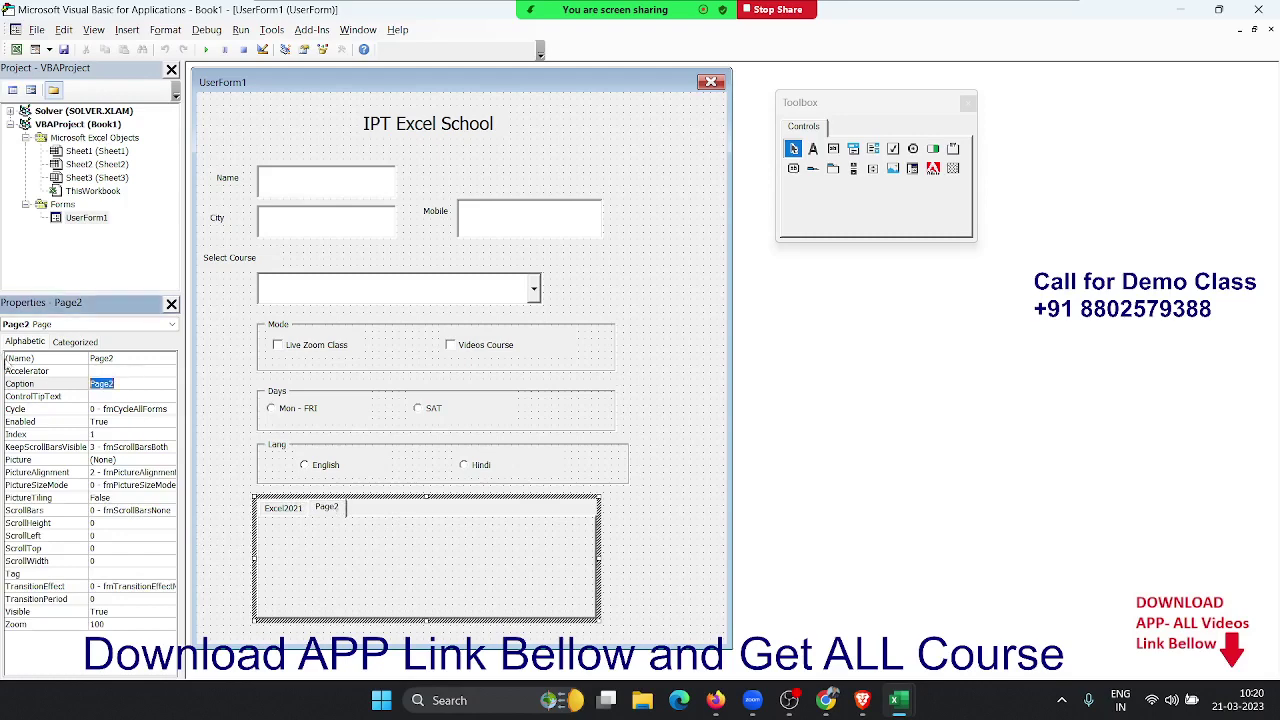
text(Excel)
text( 2029)
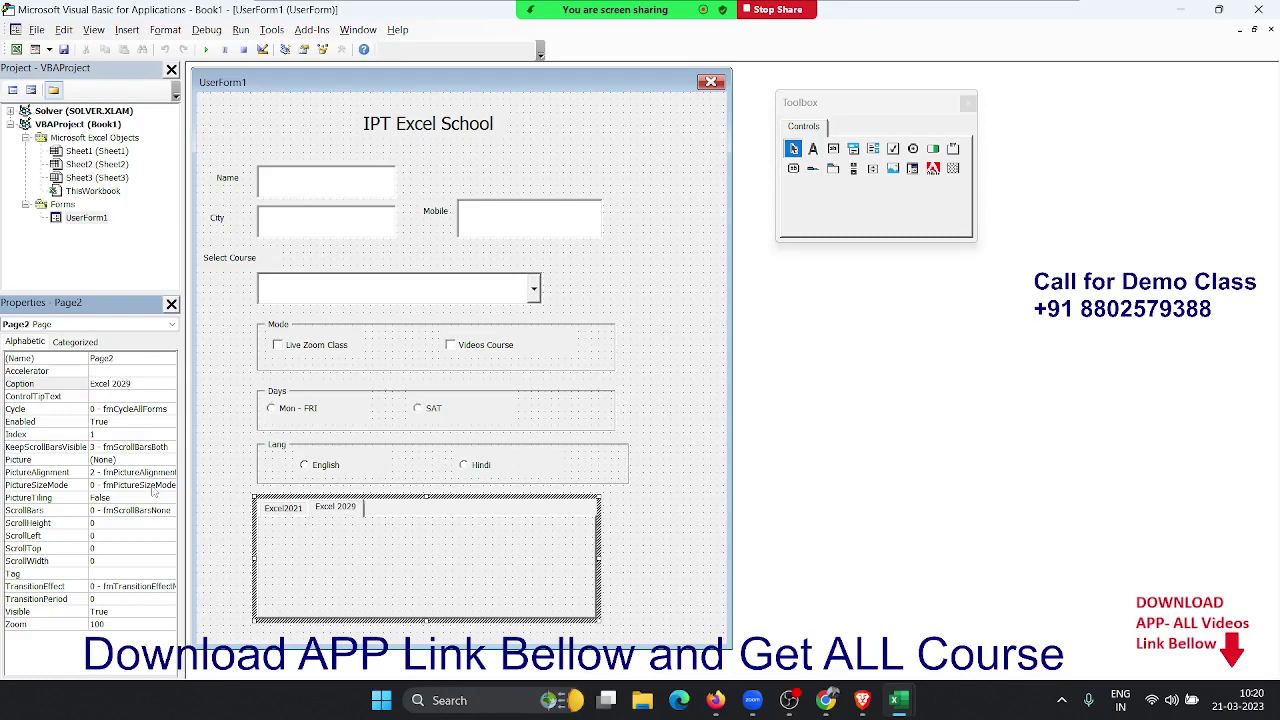
Add a third page to the MultiPage with New Page.
right_click(327, 506)
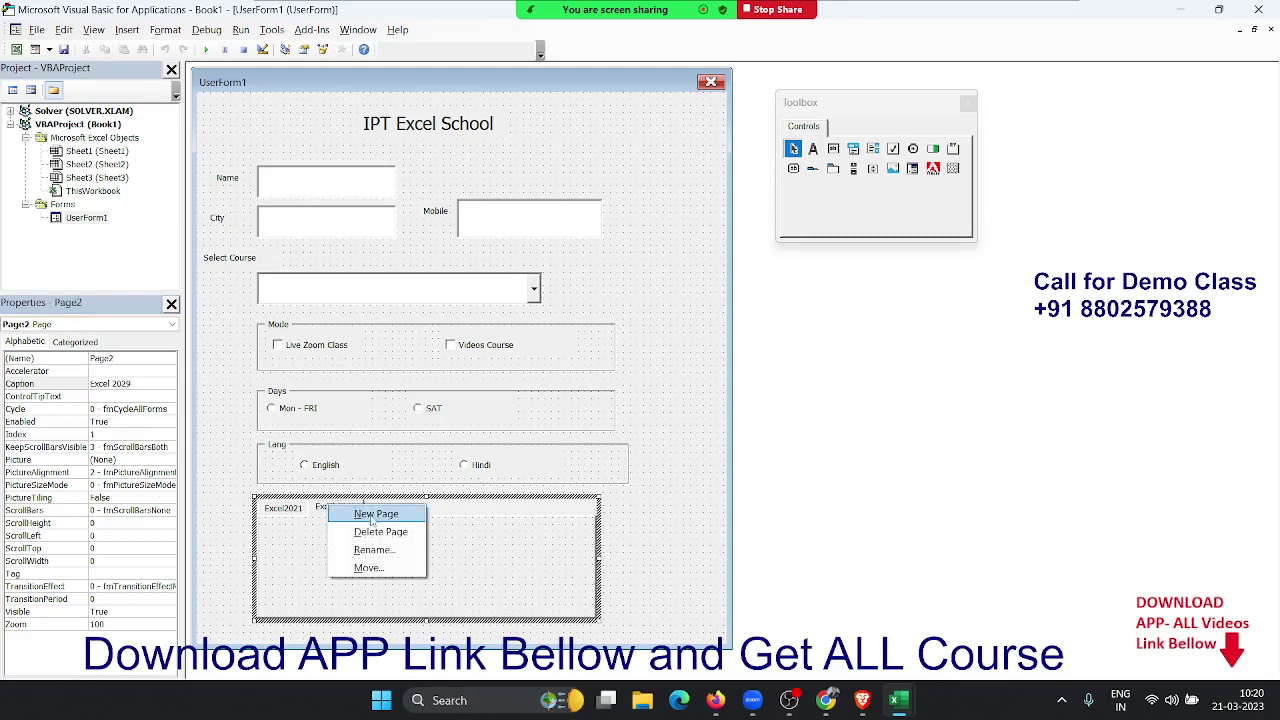
click(375, 514)
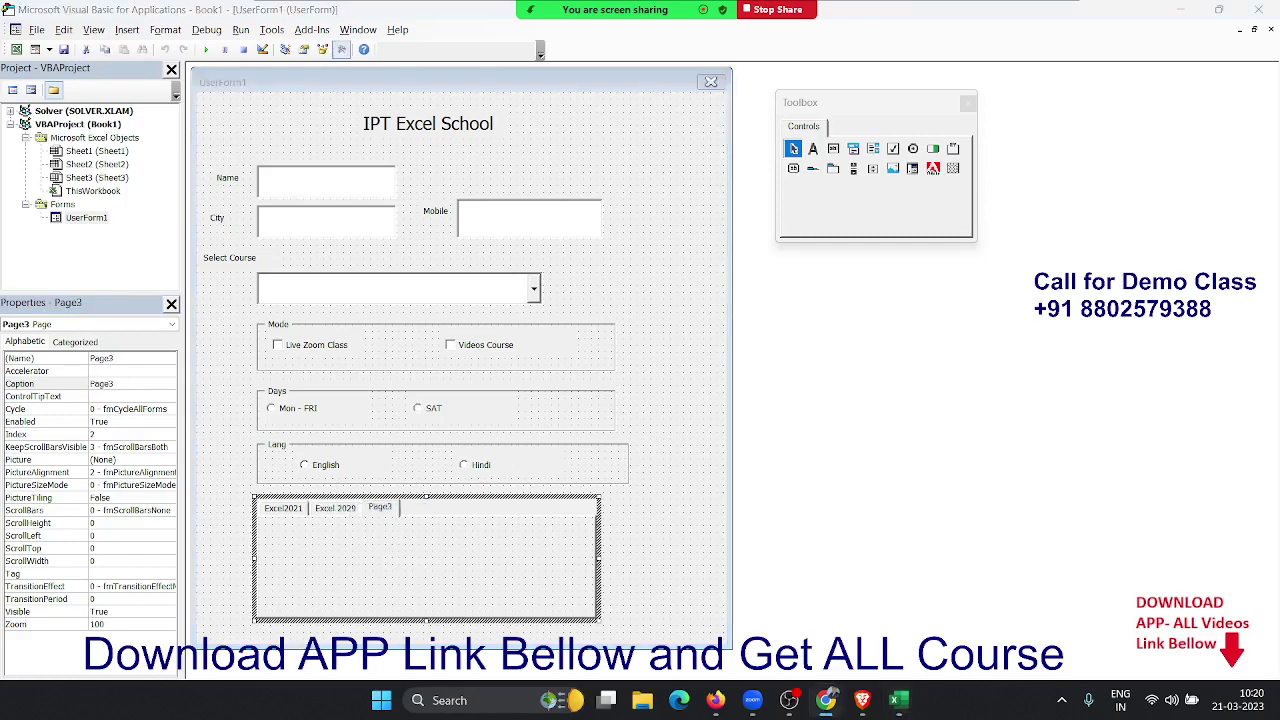
click(715, 700)
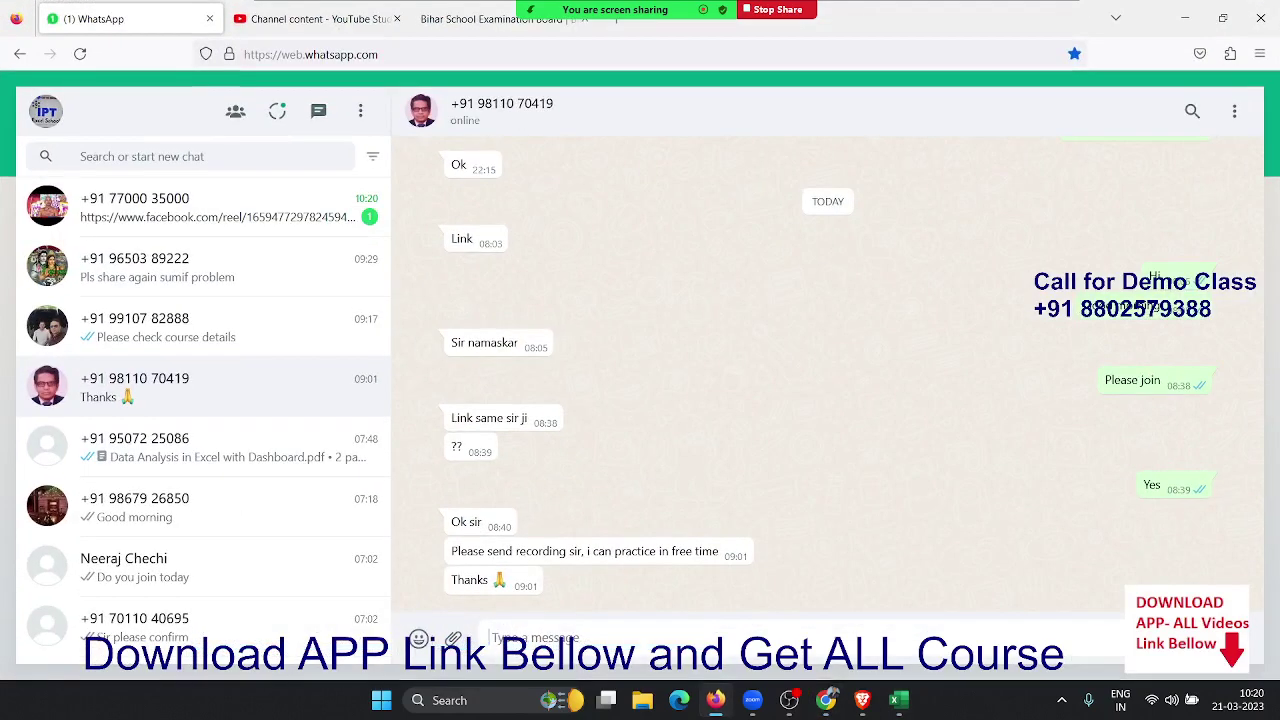
key(alt+Tab)
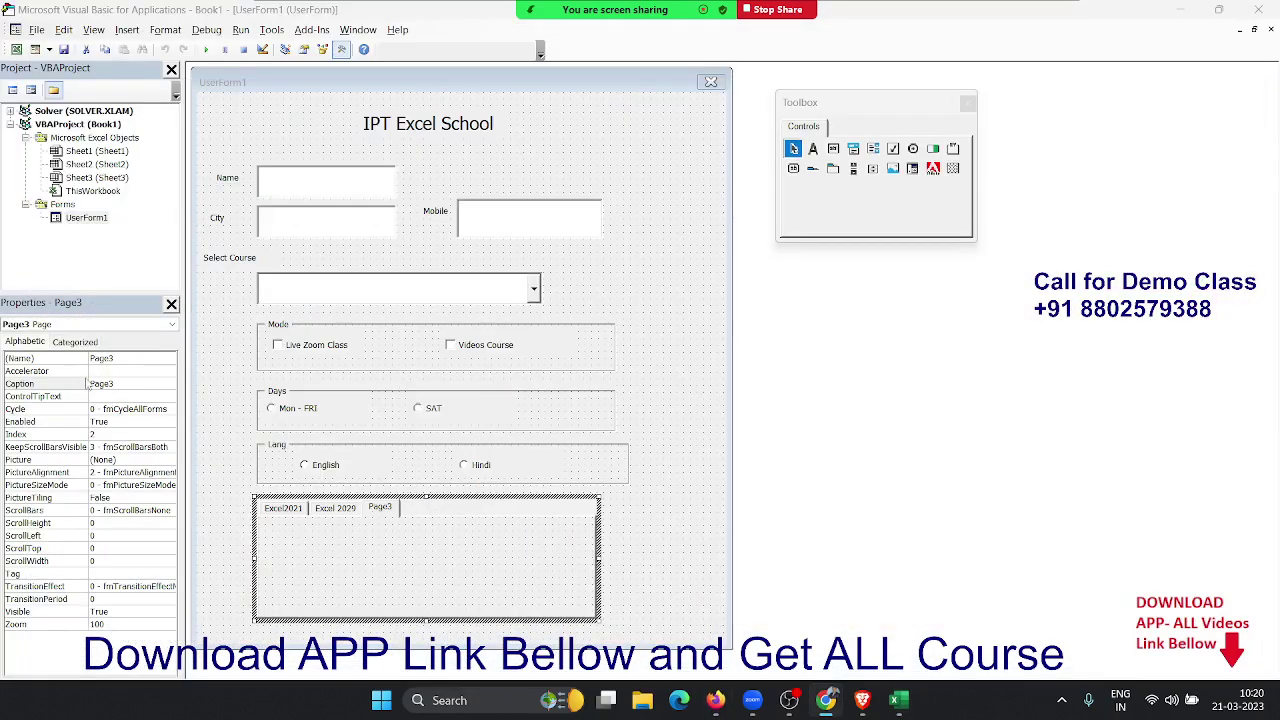
Set the third page's Caption to 'Excel 2016'.
click(92, 384)
text(2)
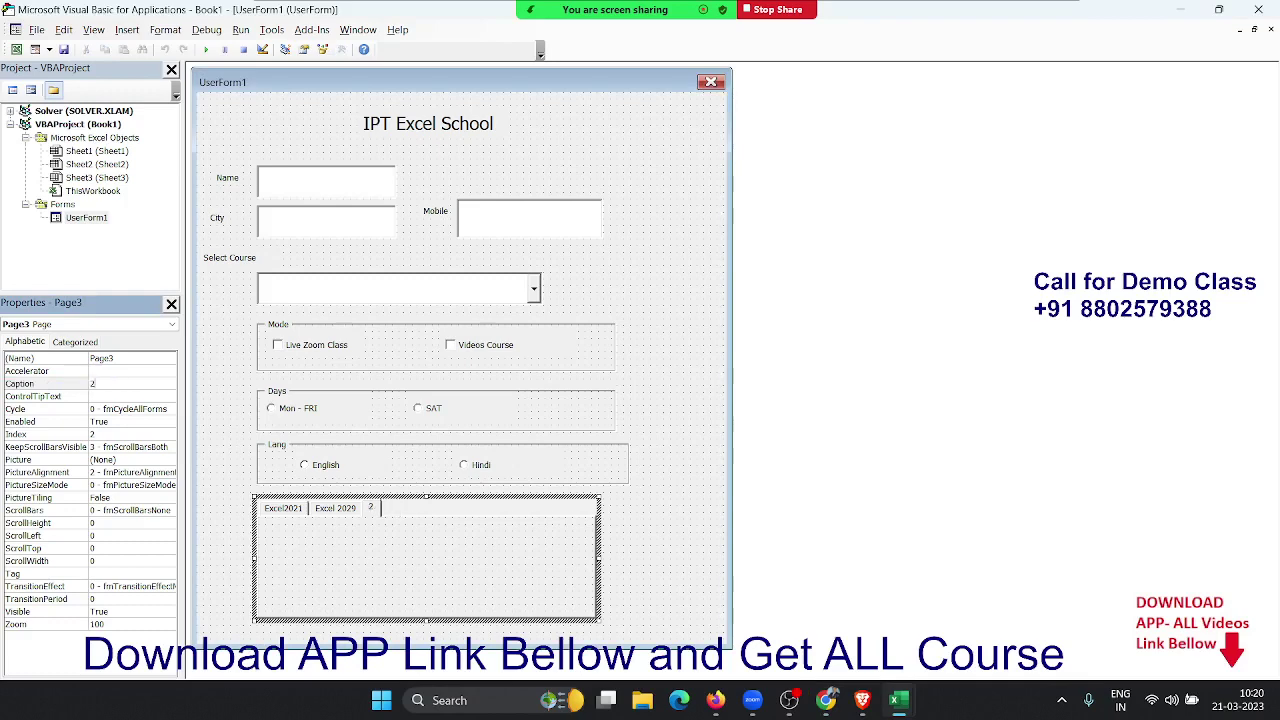
text(026)
key(BackSpace)
key(BackSpace)
key(BackSpace)
text(Ex)
text(cel 2)
text(019)
click(336, 508)
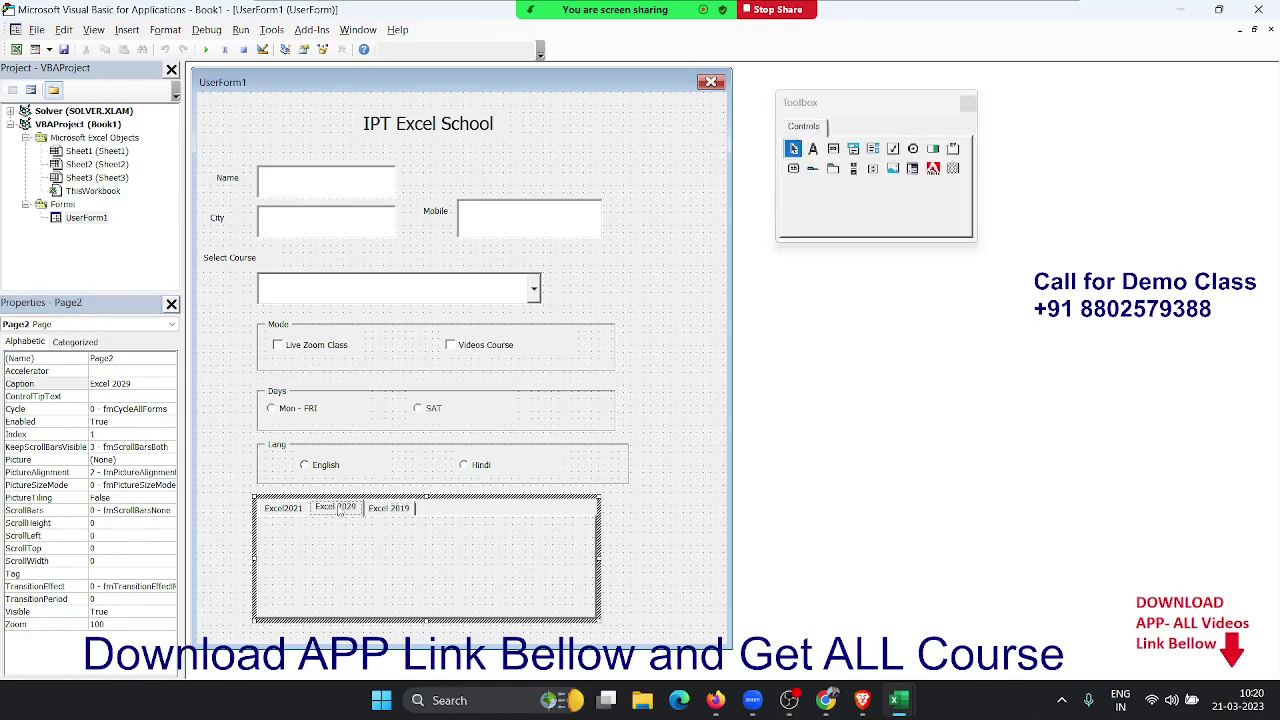
click(397, 511)
click(152, 385)
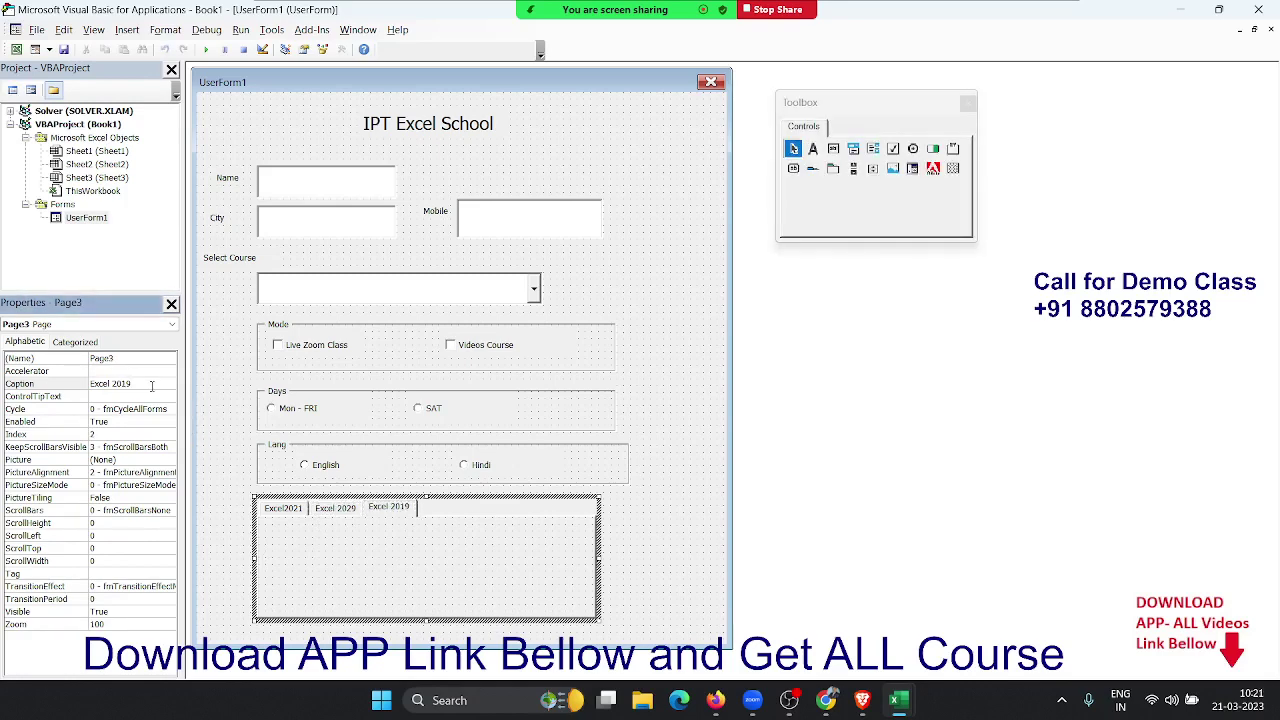
key(BackSpace)
text(6)
Change the second page's Caption from 'Excel 2029' to 'Excel 2019'.
click(352, 510)
click(148, 376)
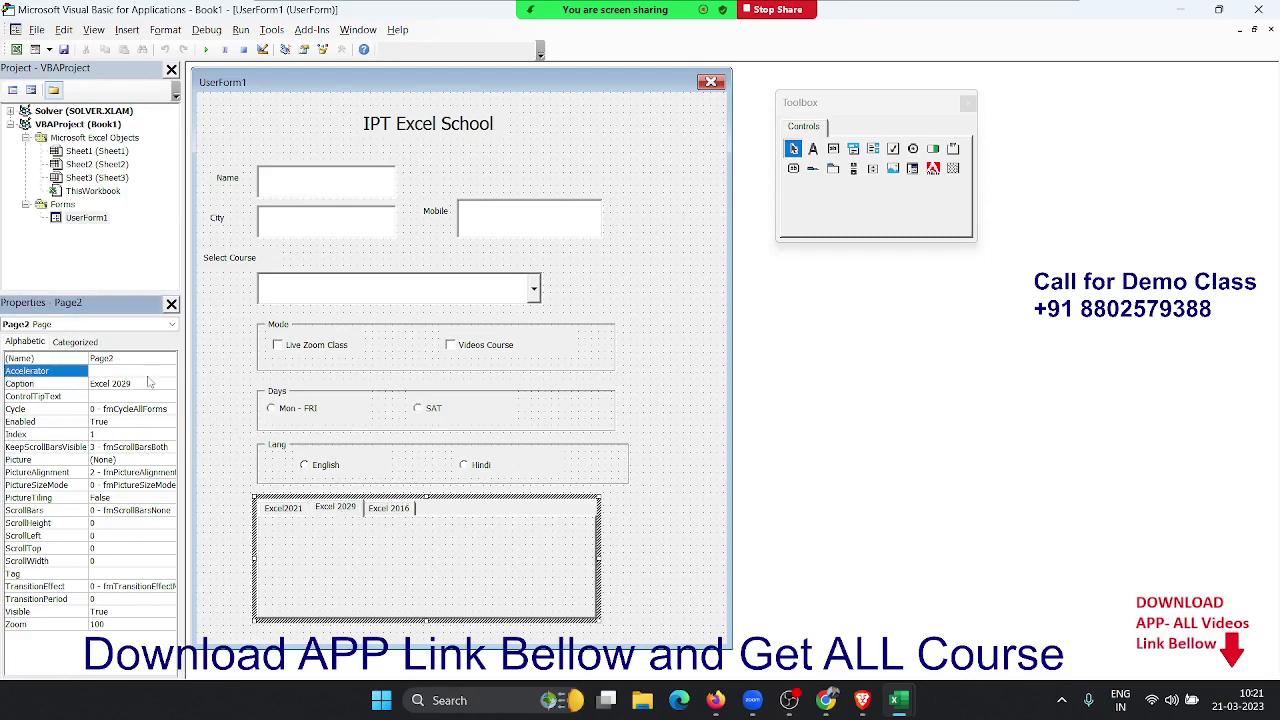
click(148, 383)
key(BackSpace)
key(BackSpace)
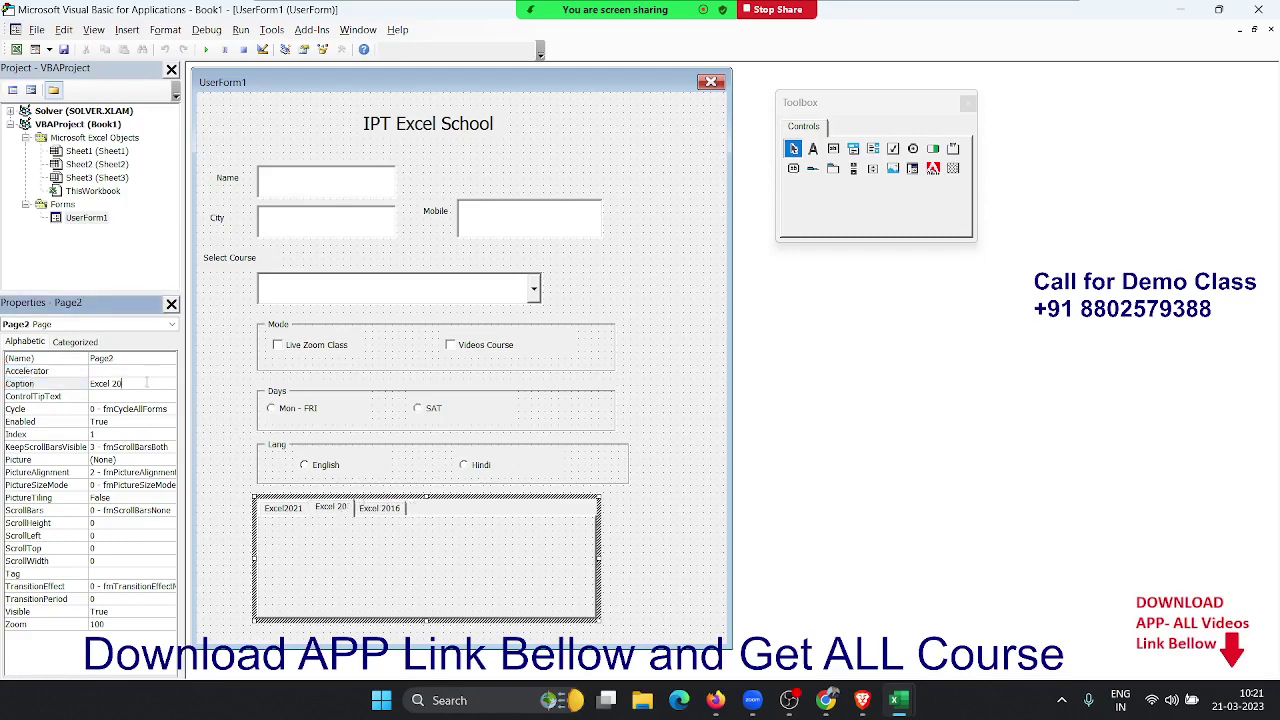
text(19)
Draw an option button on the Excel2021 page captioned 'ALL Topic'.
click(283, 512)
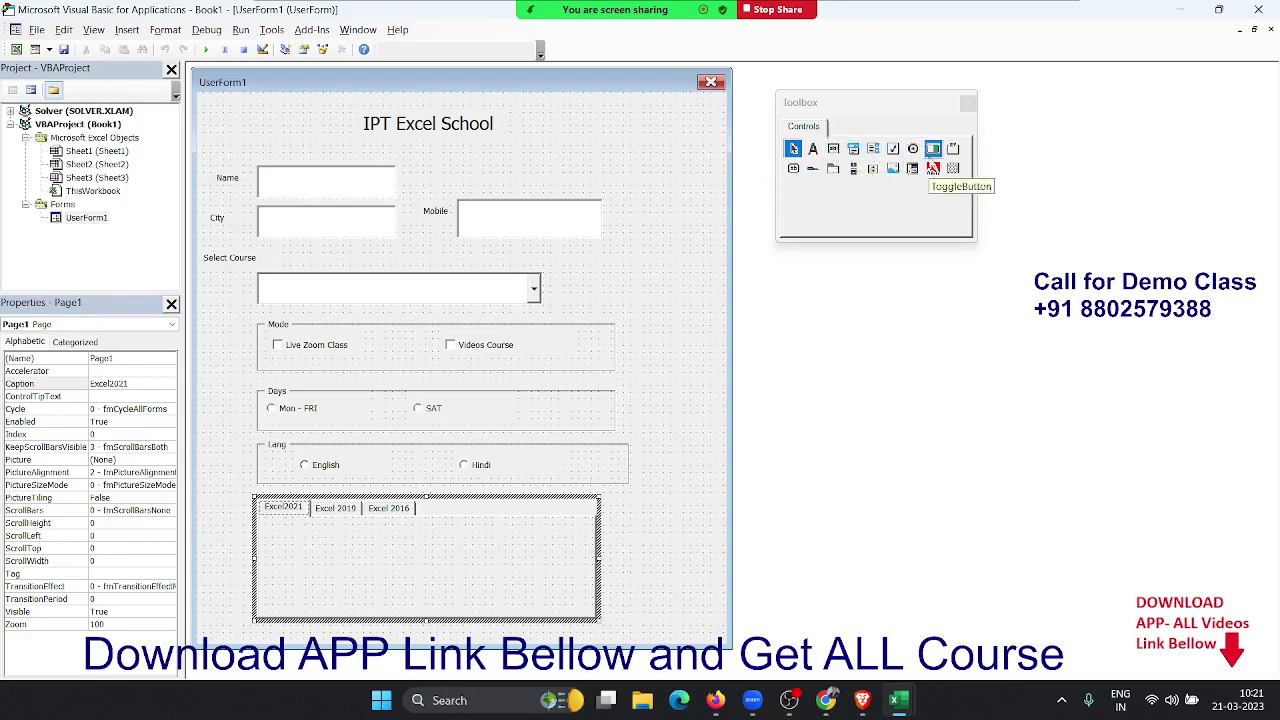
click(893, 149)
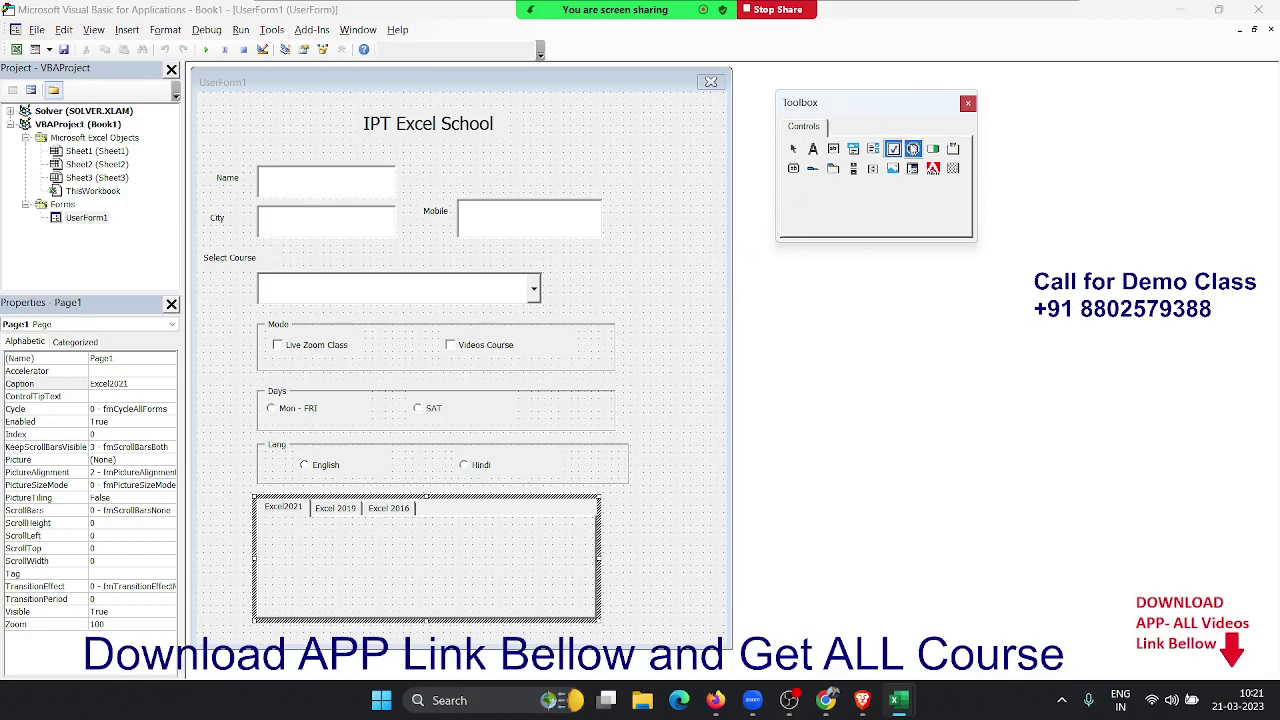
click(913, 149)
drag(281, 541, 369, 561)
key(BackSpace)
key(BackSpace)
key(BackSpace)
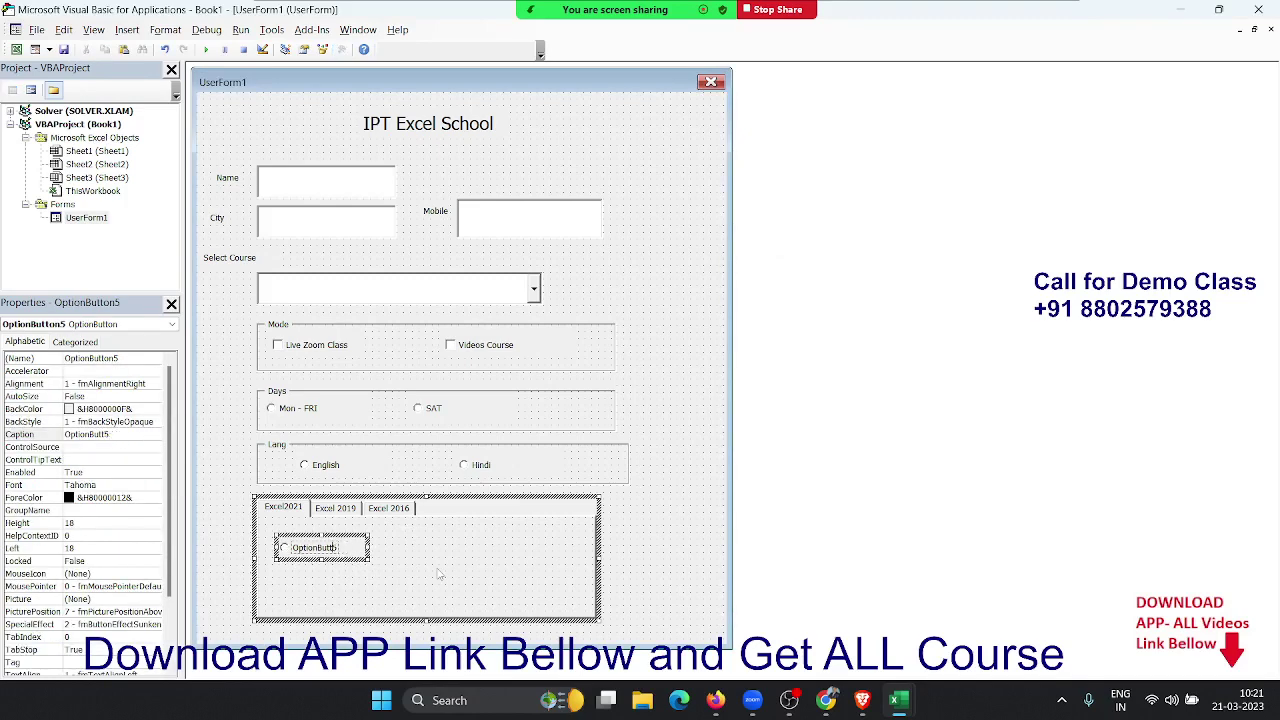
key(BackSpace)
key(BackSpace)
key(BackSpace)
key(BackSpace)
key(BackSpace)
text(C)
text(ho)
key(BackSpace)
key(BackSpace)
key(BackSpace)
text(pi)
click(460, 603)
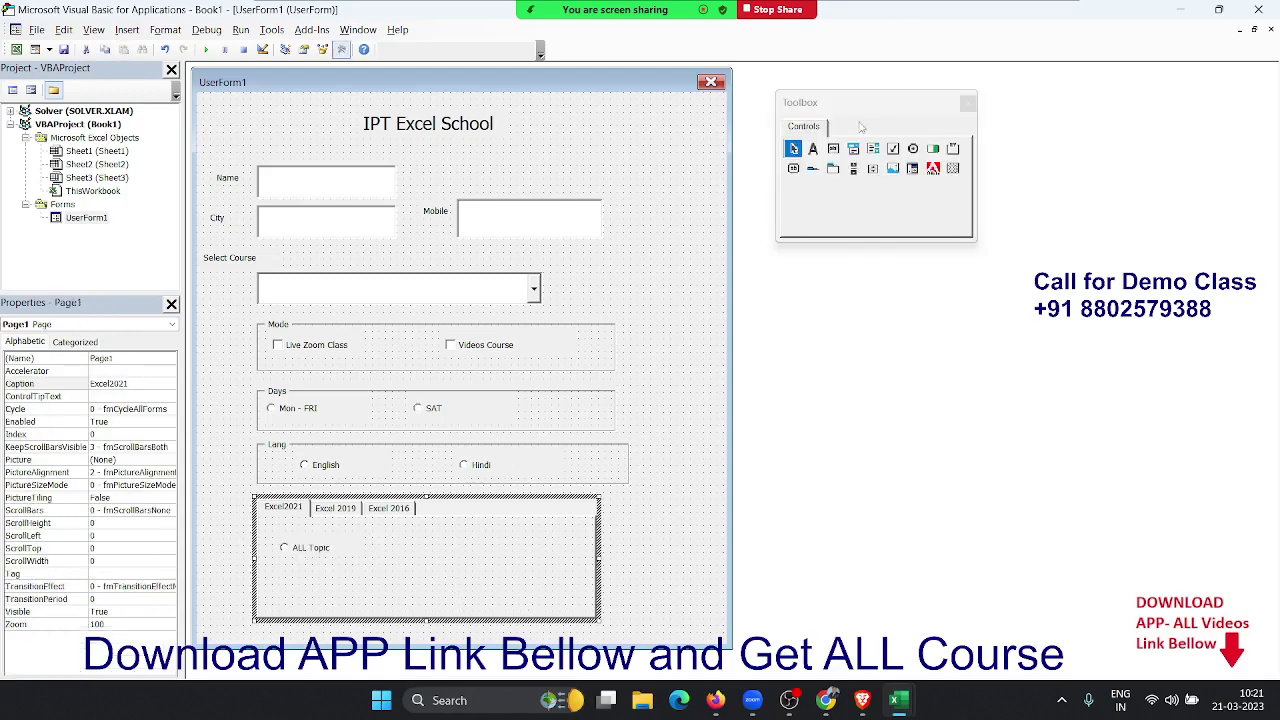
Draw a second option button captioned 'Customize' beside it, then select both buttons.
click(913, 150)
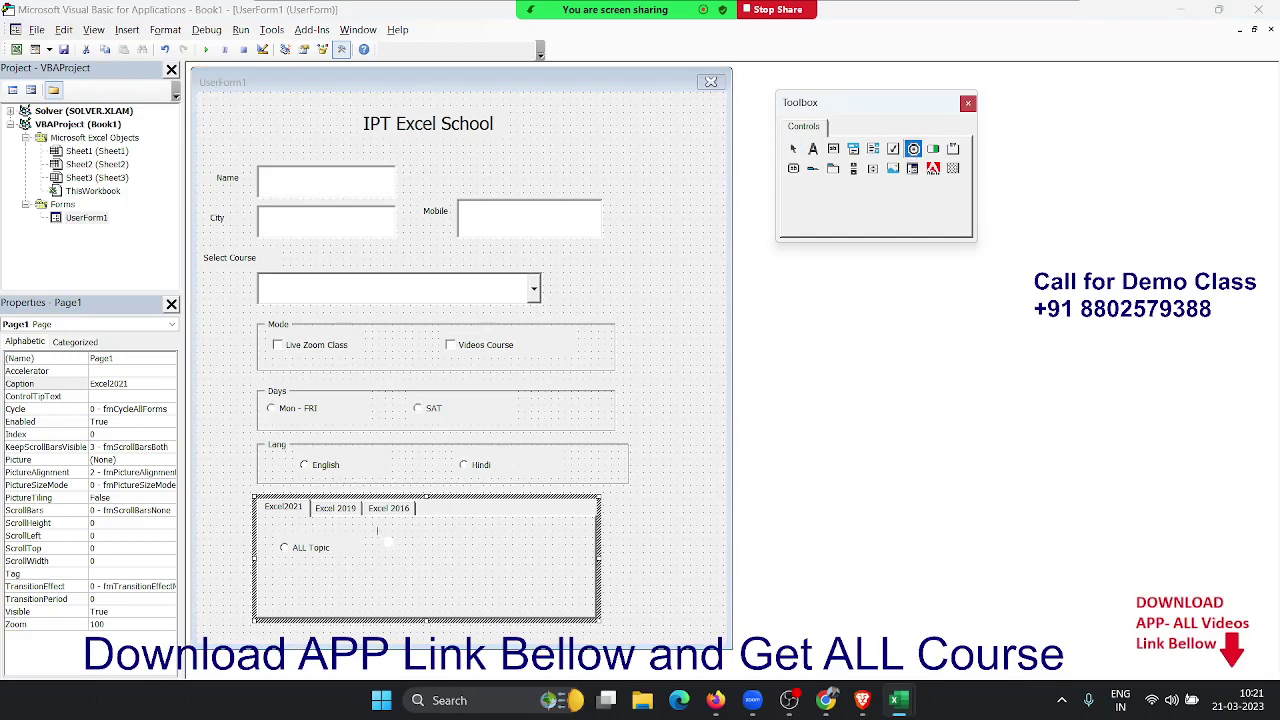
drag(377, 529, 463, 560)
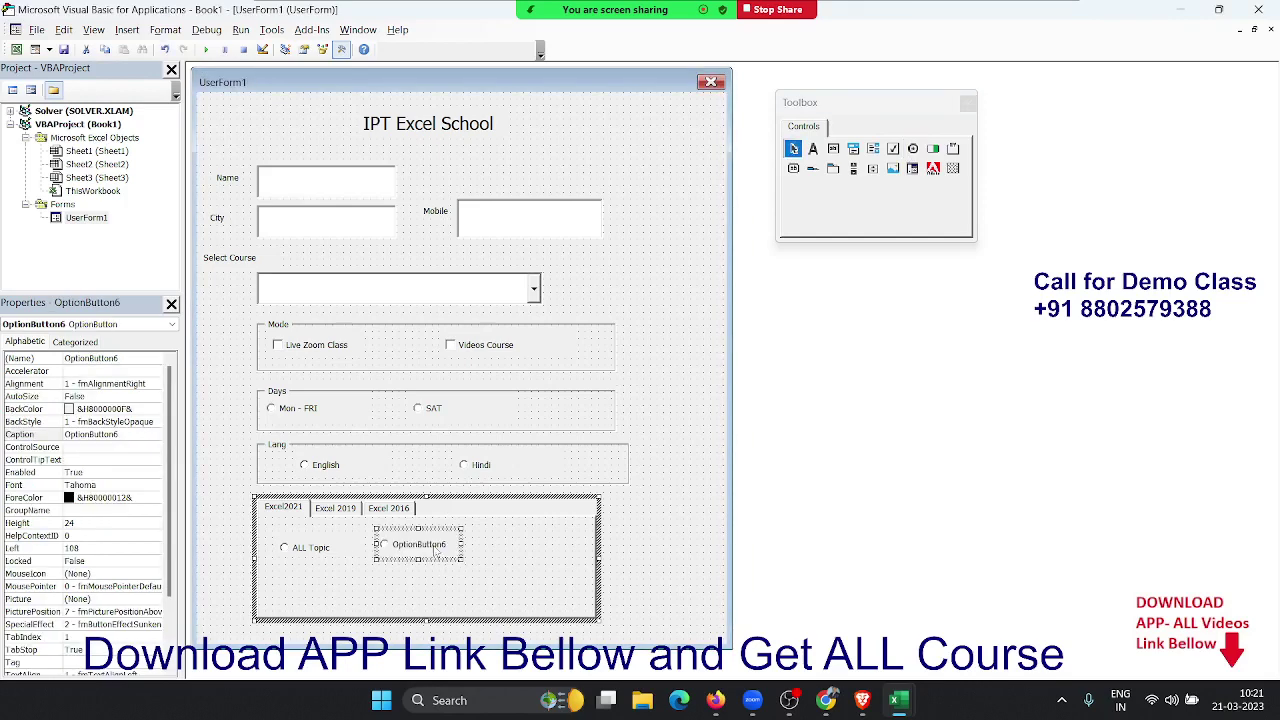
click(436, 550)
key(BackSpace)
key(BackSpace)
key(BackSpace)
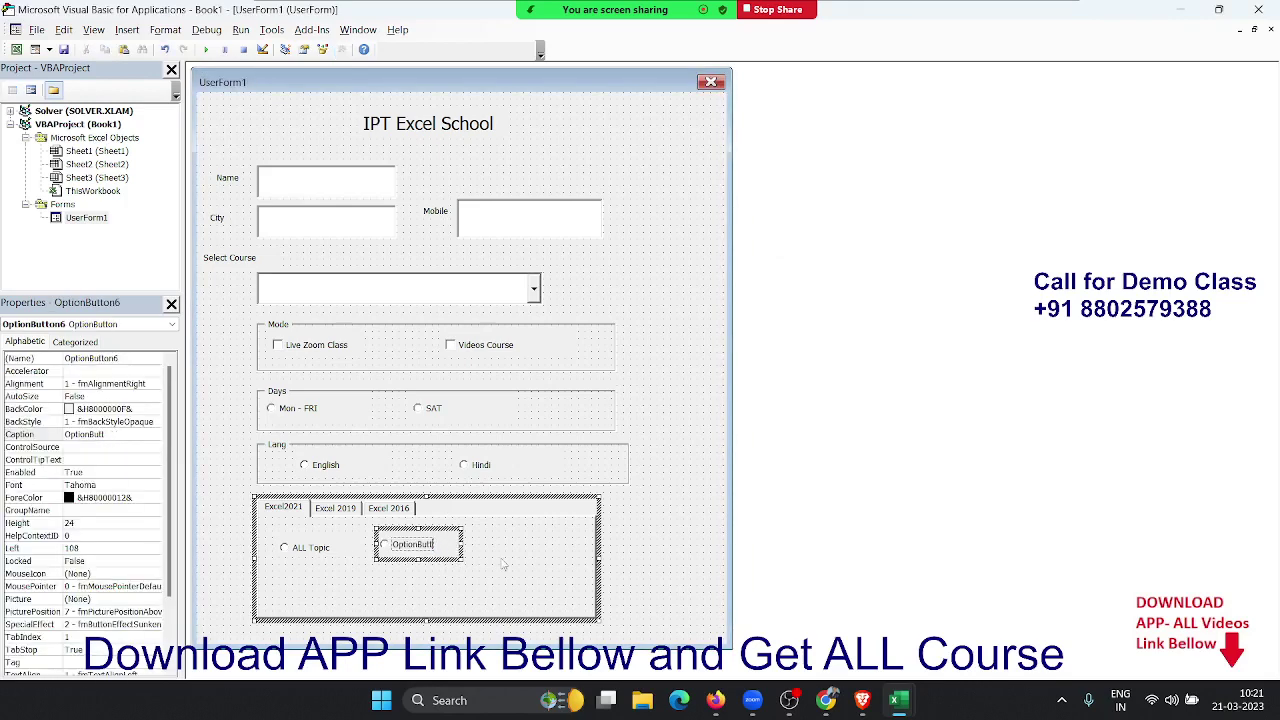
key(BackSpace)
key(BackSpace)
key(BackSpace)
key(BackSpace)
key(BackSpace)
key(BackSpace)
key(BackSpace)
key(BackSpace)
text(m)
click(345, 590)
click(380, 558)
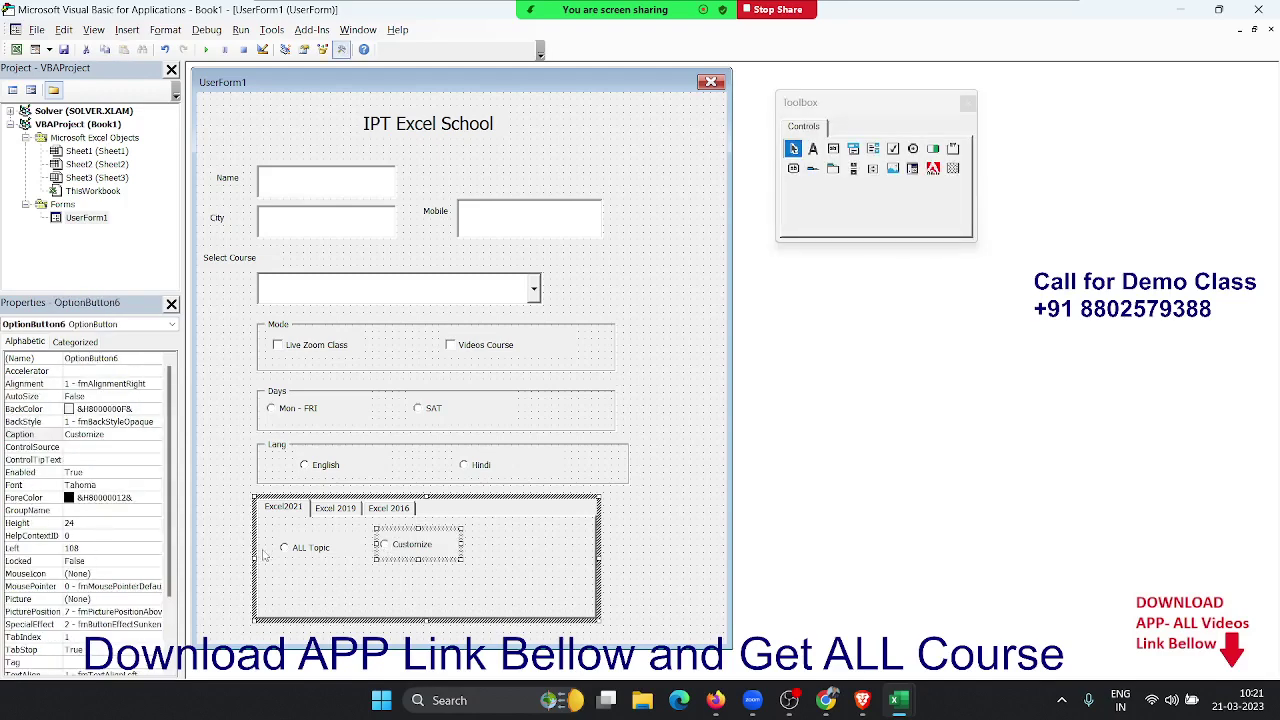
ctrl+click(343, 555)
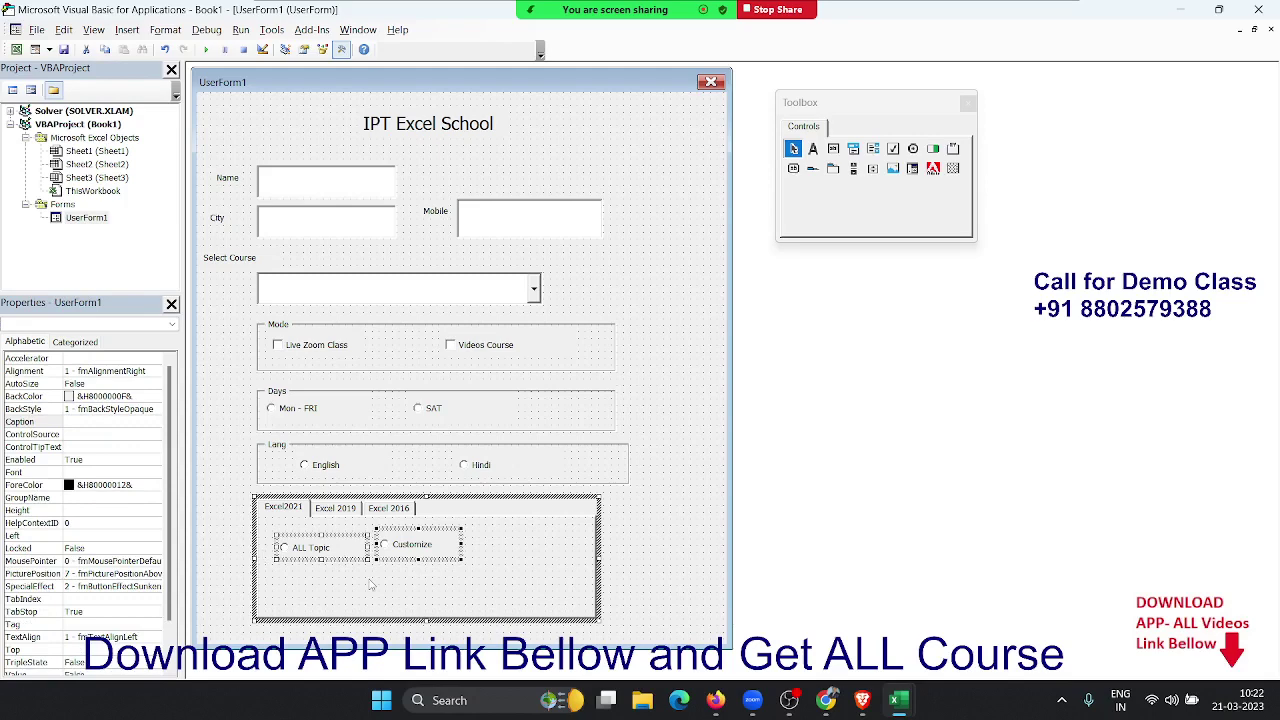
Paste both option buttons onto the Excel 2019 page and position them.
click(347, 509)
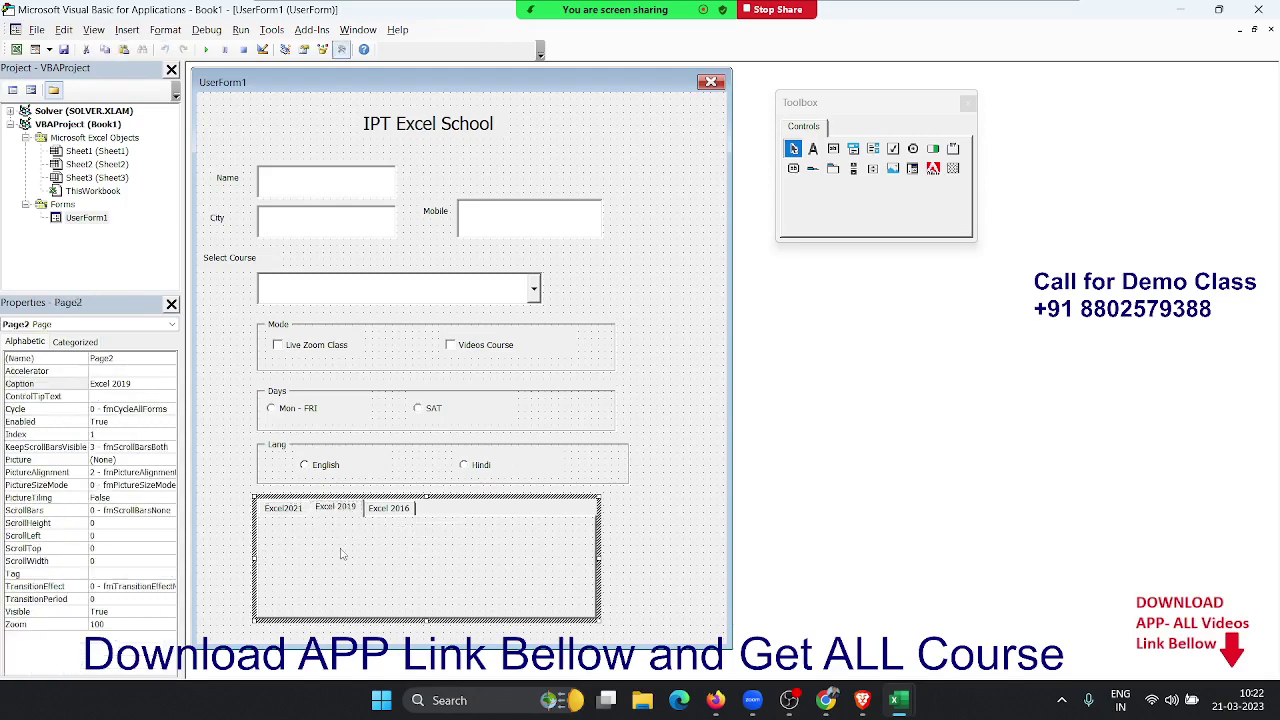
key(ctrl+v)
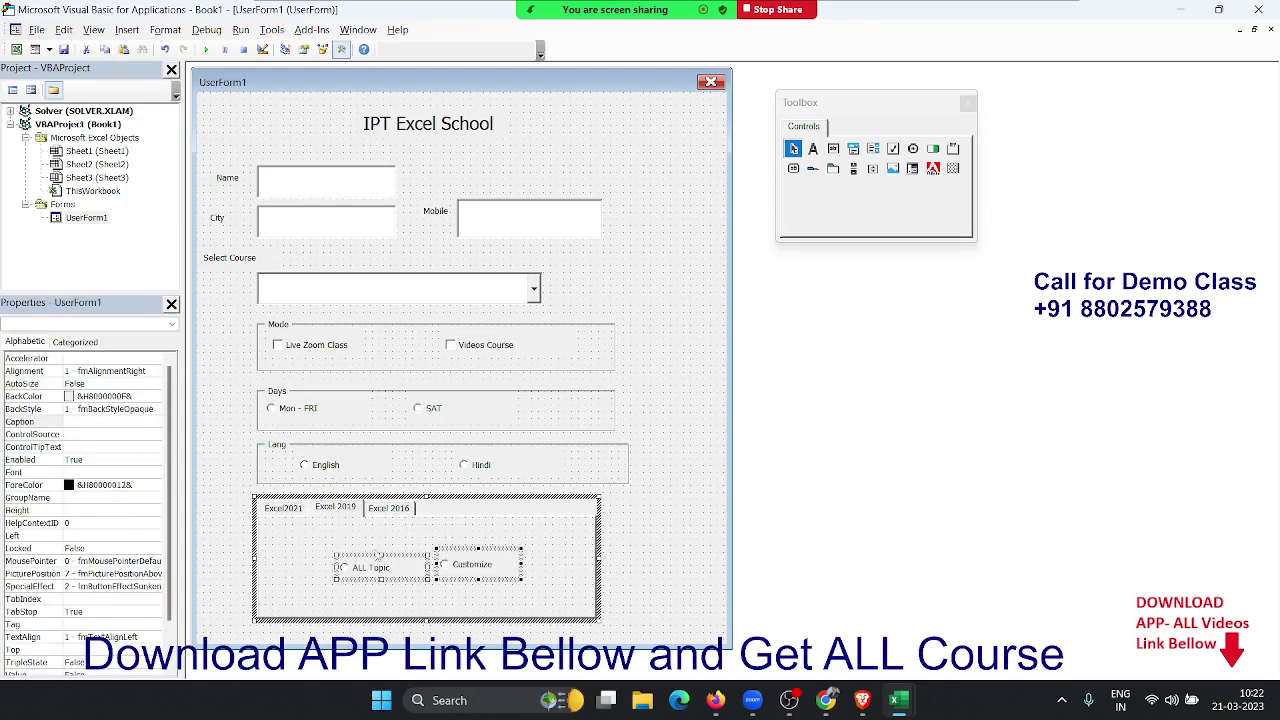
drag(371, 556, 298, 542)
click(352, 586)
Paste both option buttons onto the Excel 2016 page and position them.
click(378, 563)
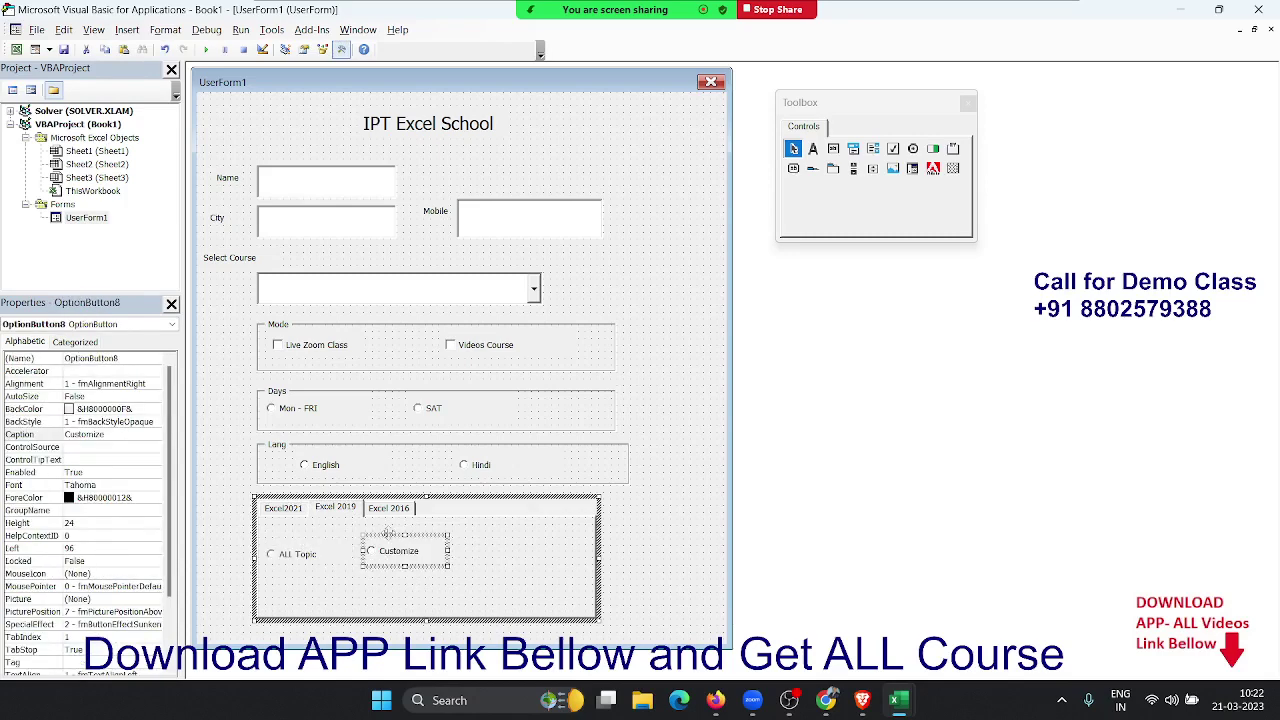
click(394, 510)
key(ctrl+v)
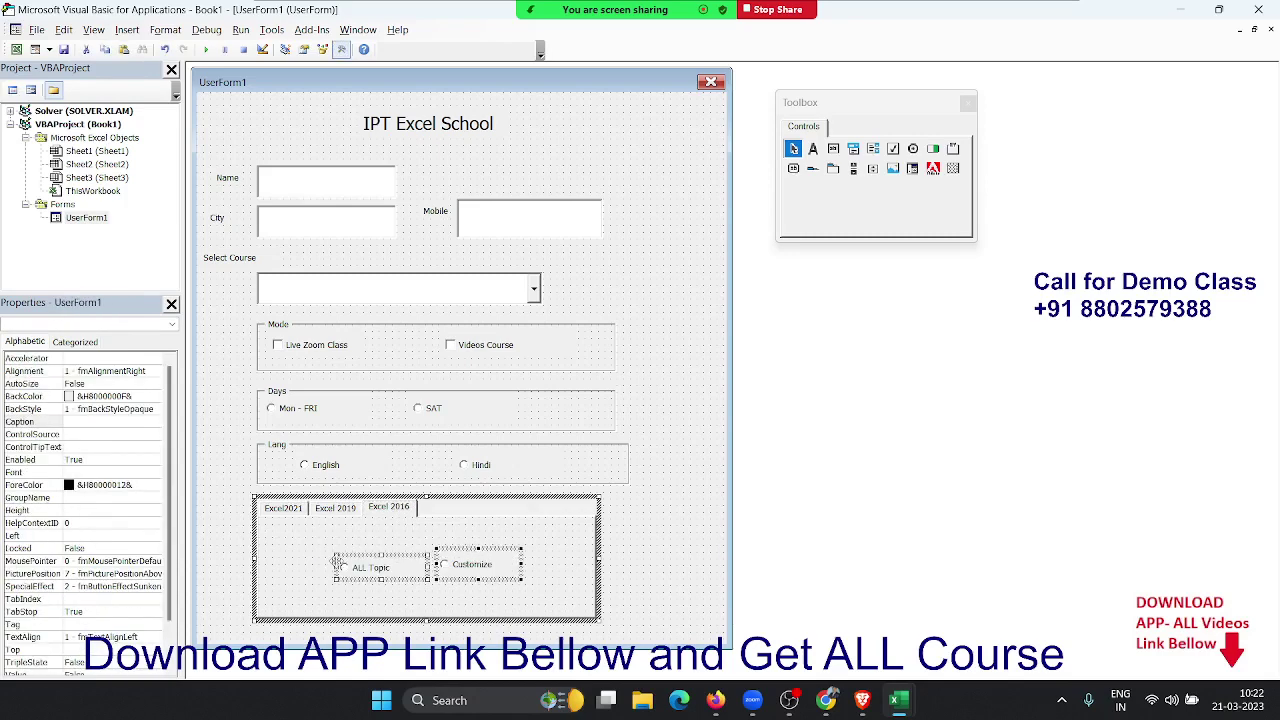
drag(393, 567, 328, 544)
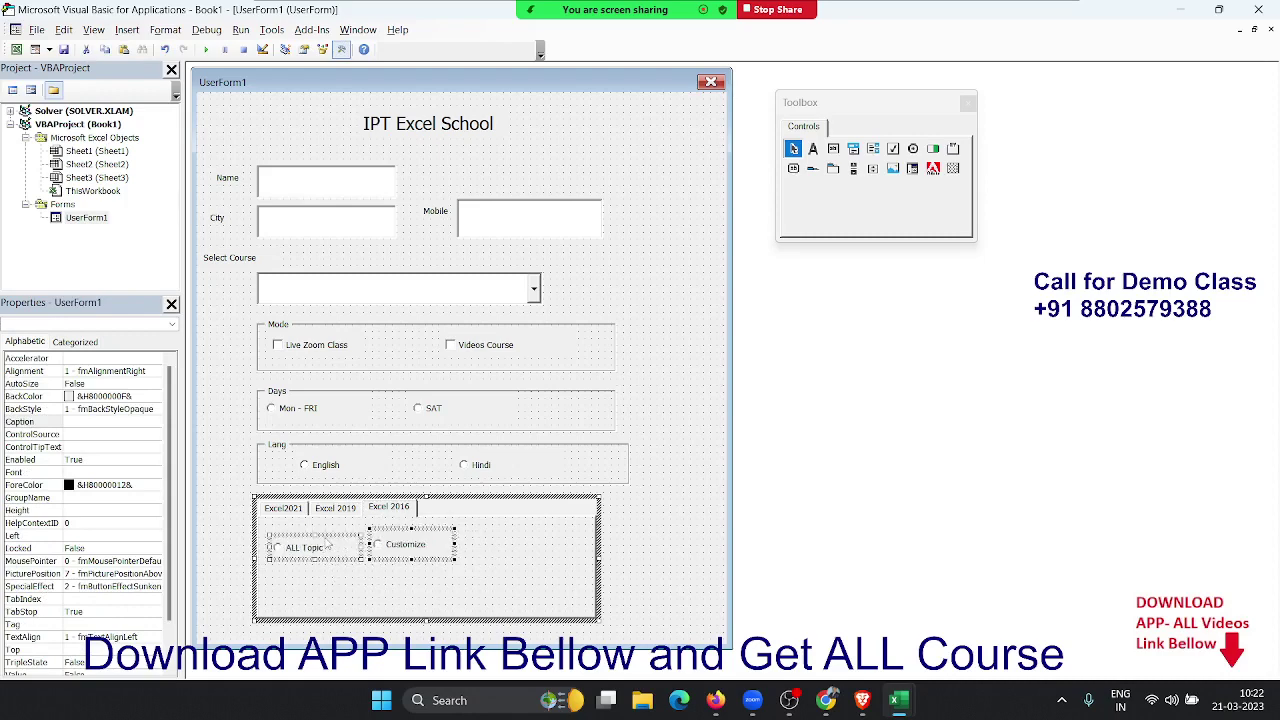
click(374, 575)
On the Excel2021 page, nudge Customize so it sits level with ALL Topic.
click(338, 510)
click(300, 508)
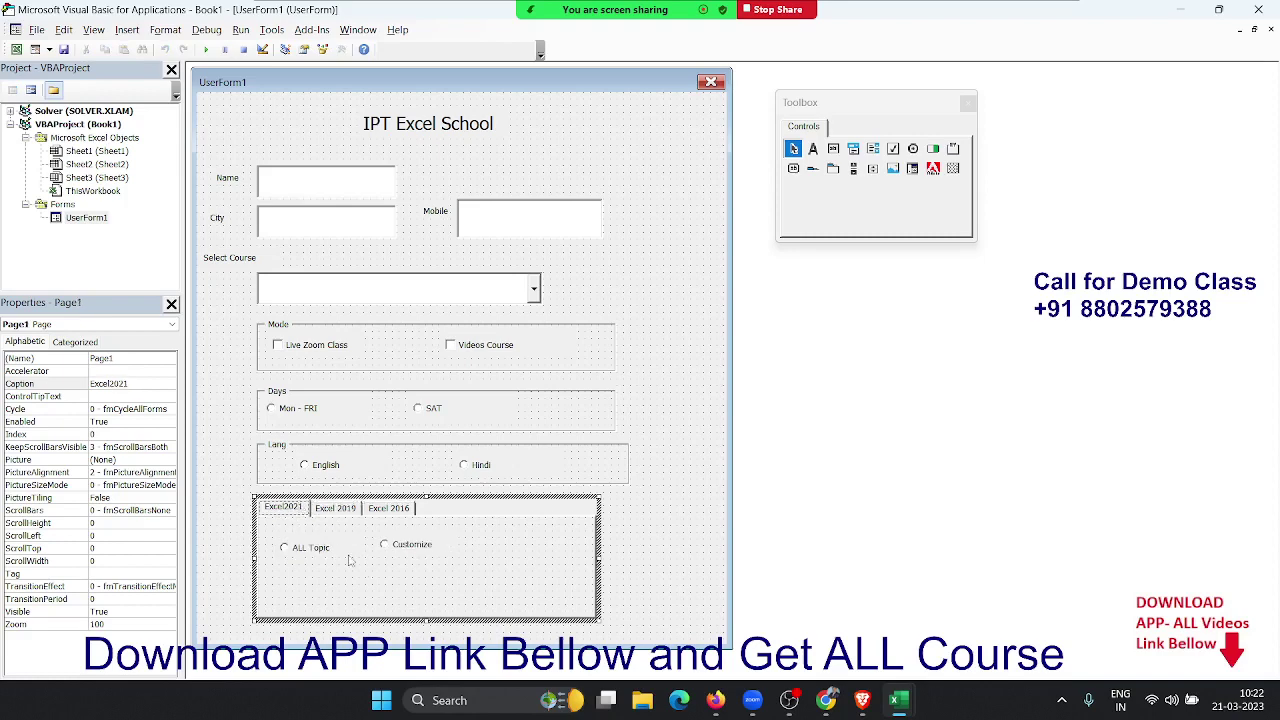
drag(388, 563, 390, 556)
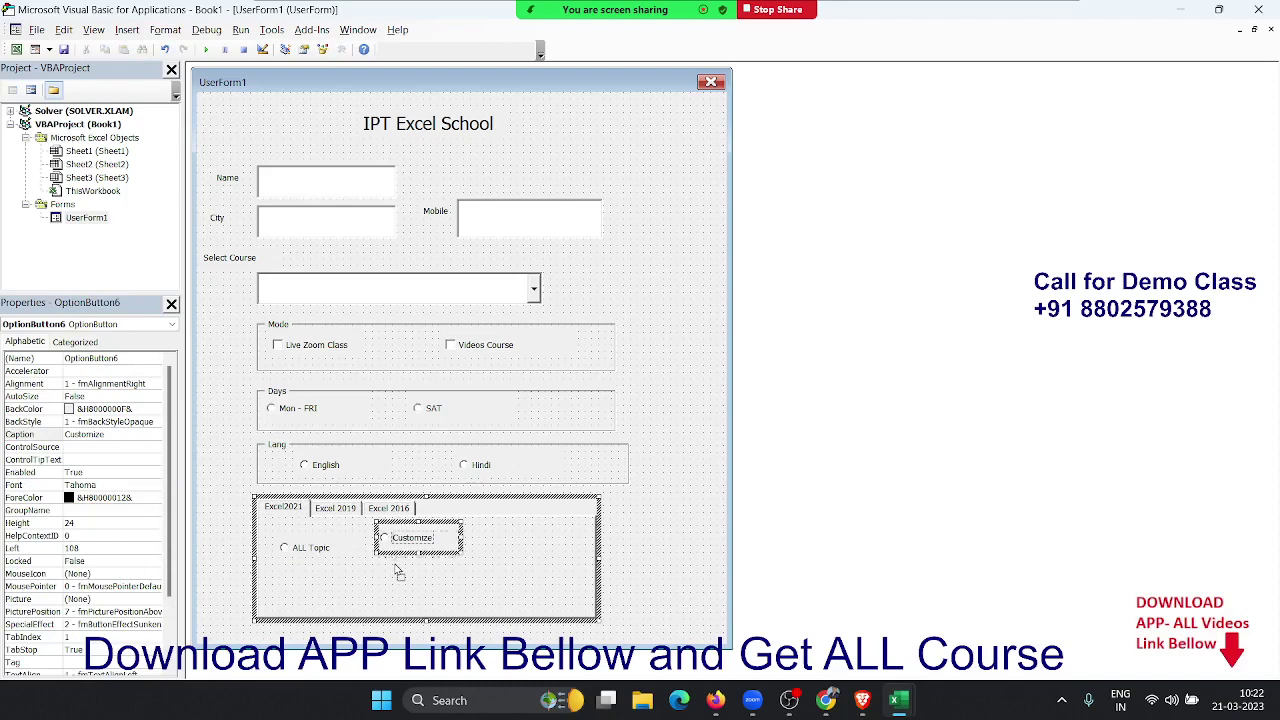
drag(397, 571, 397, 574)
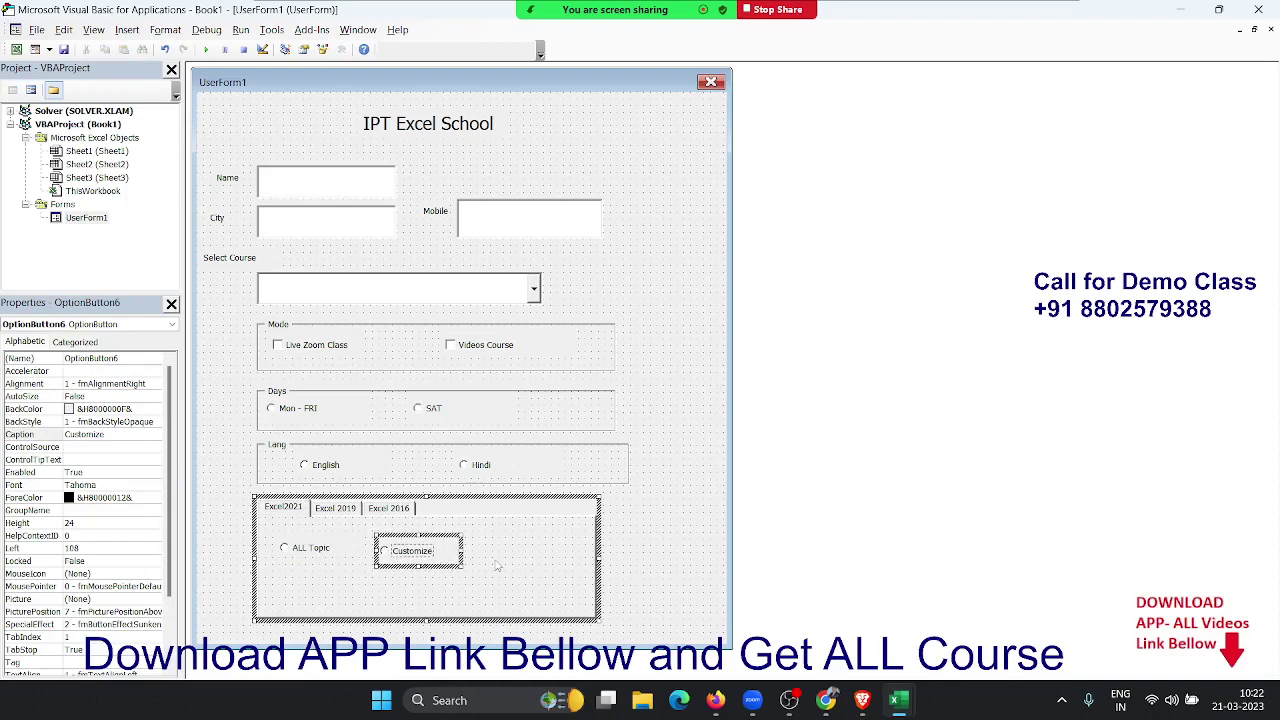
click(683, 539)
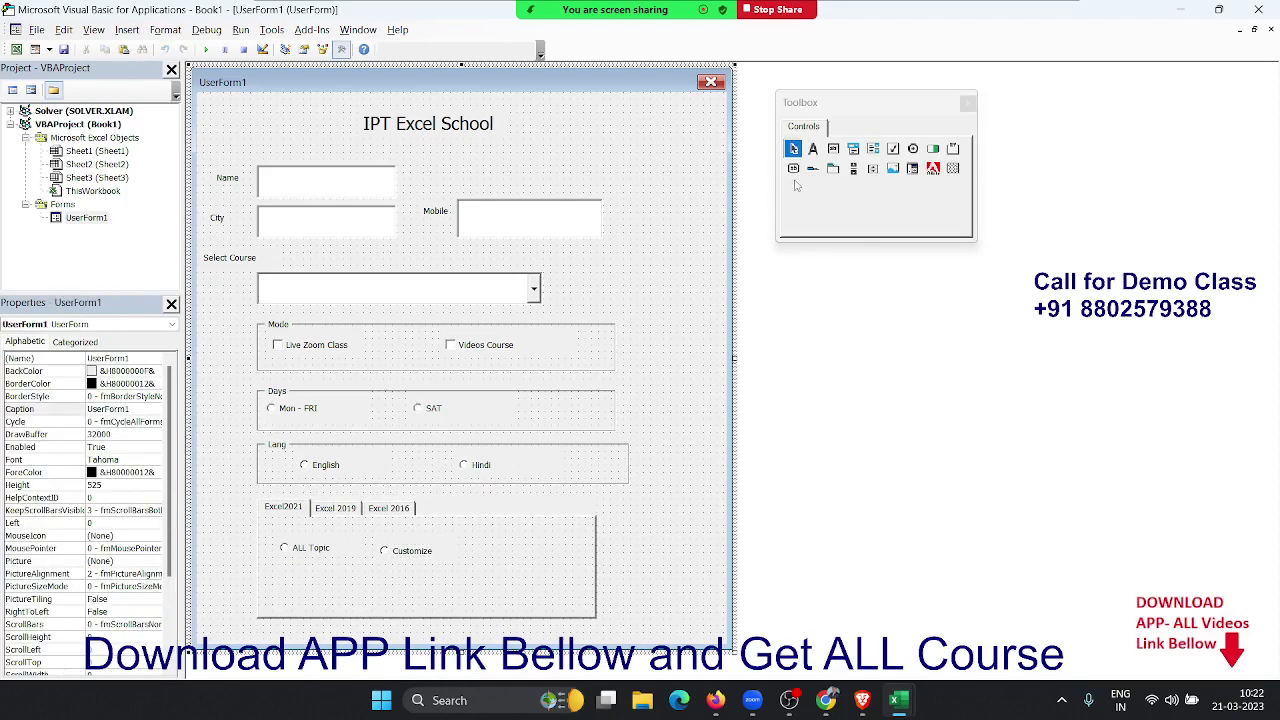
Shrink the MultiPage control by dragging its corner handle.
click(461, 612)
drag(597, 620, 561, 599)
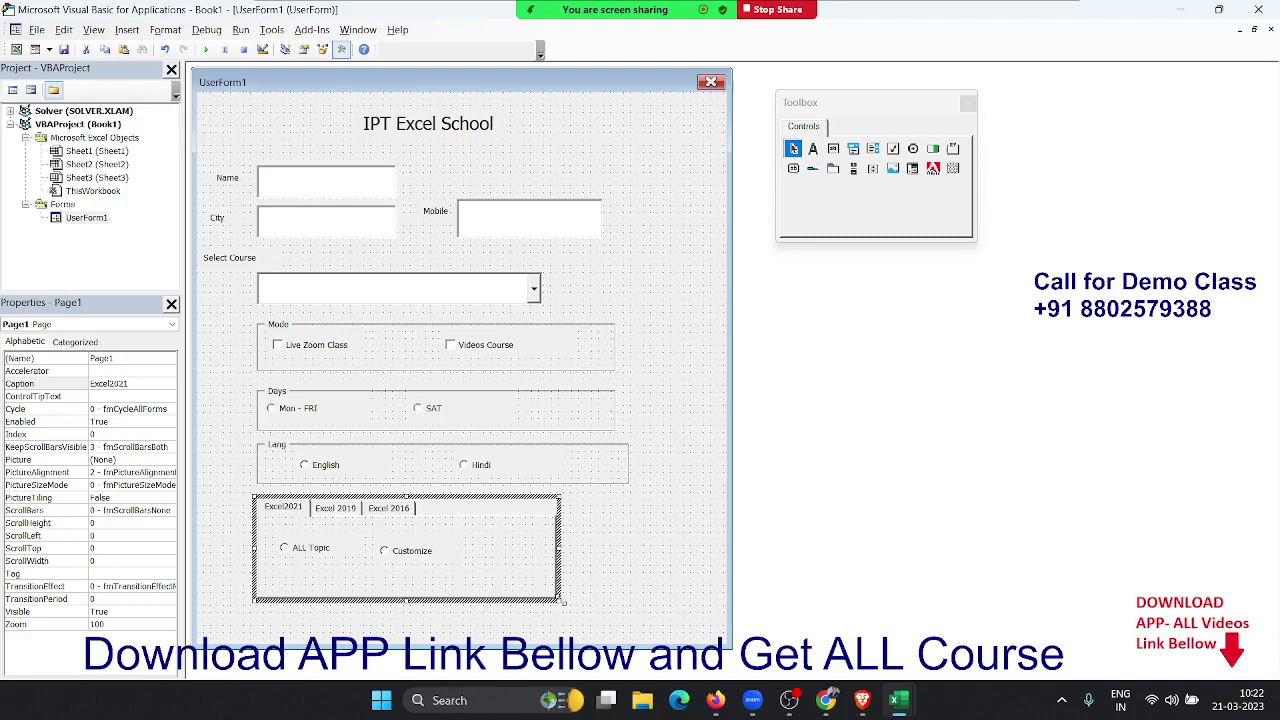
click(662, 613)
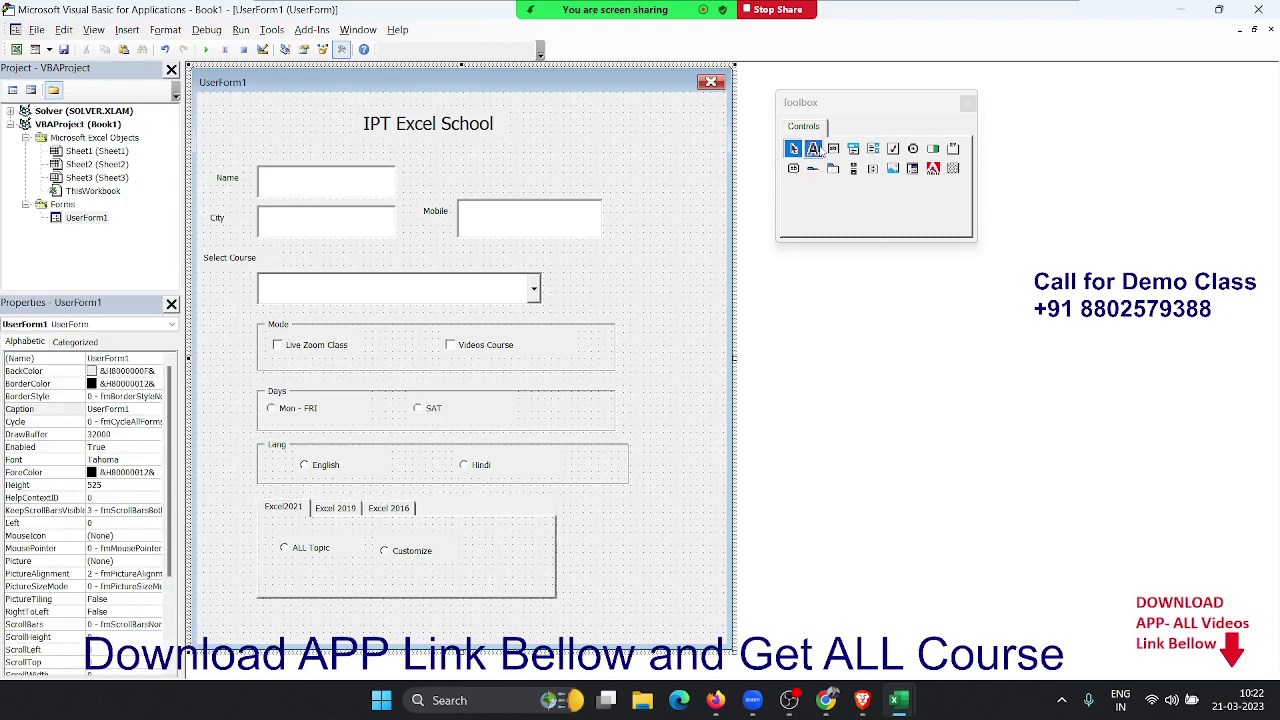
Add a command button captioned 'Save' at the form's bottom right, then run the form.
click(795, 169)
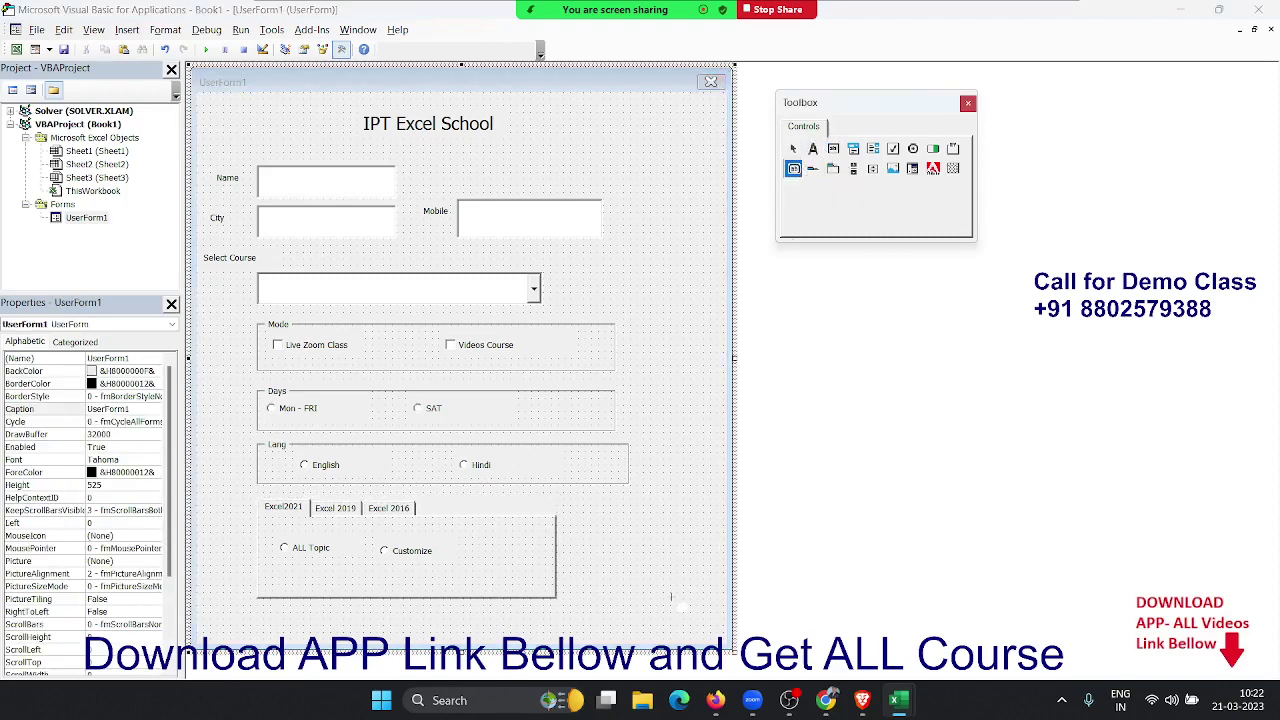
drag(585, 602, 646, 616)
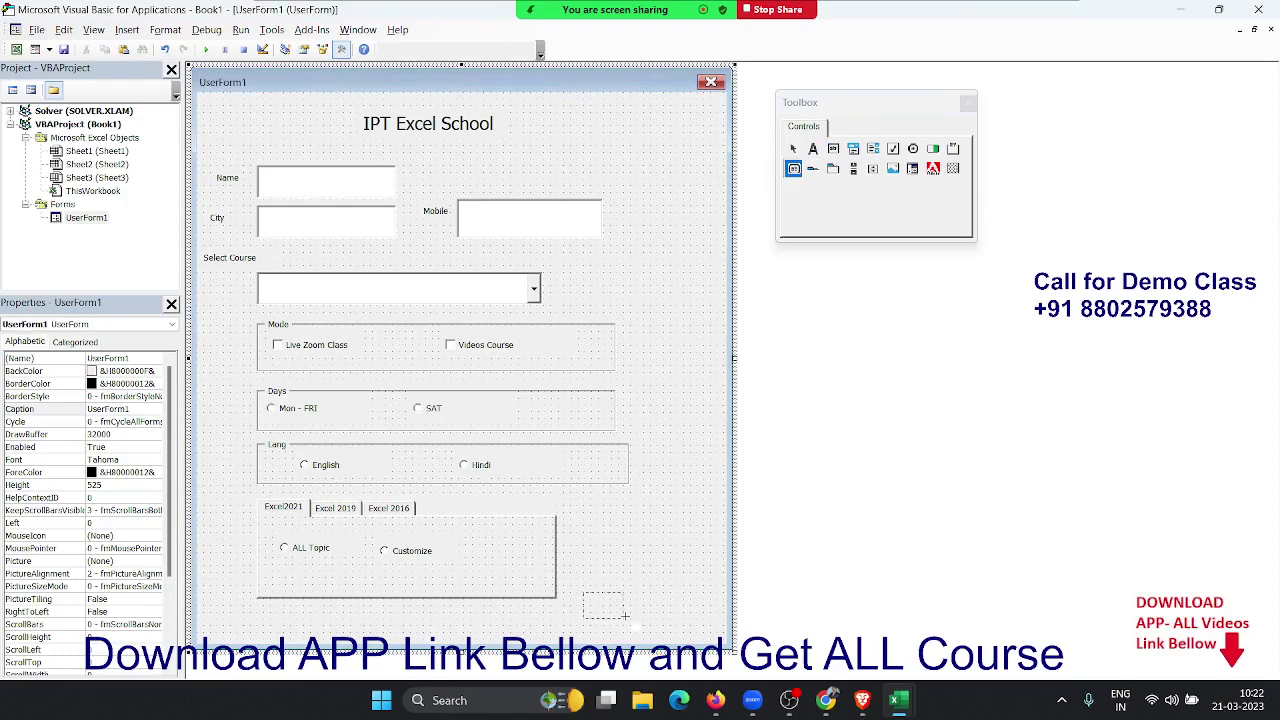
drag(652, 621, 656, 619)
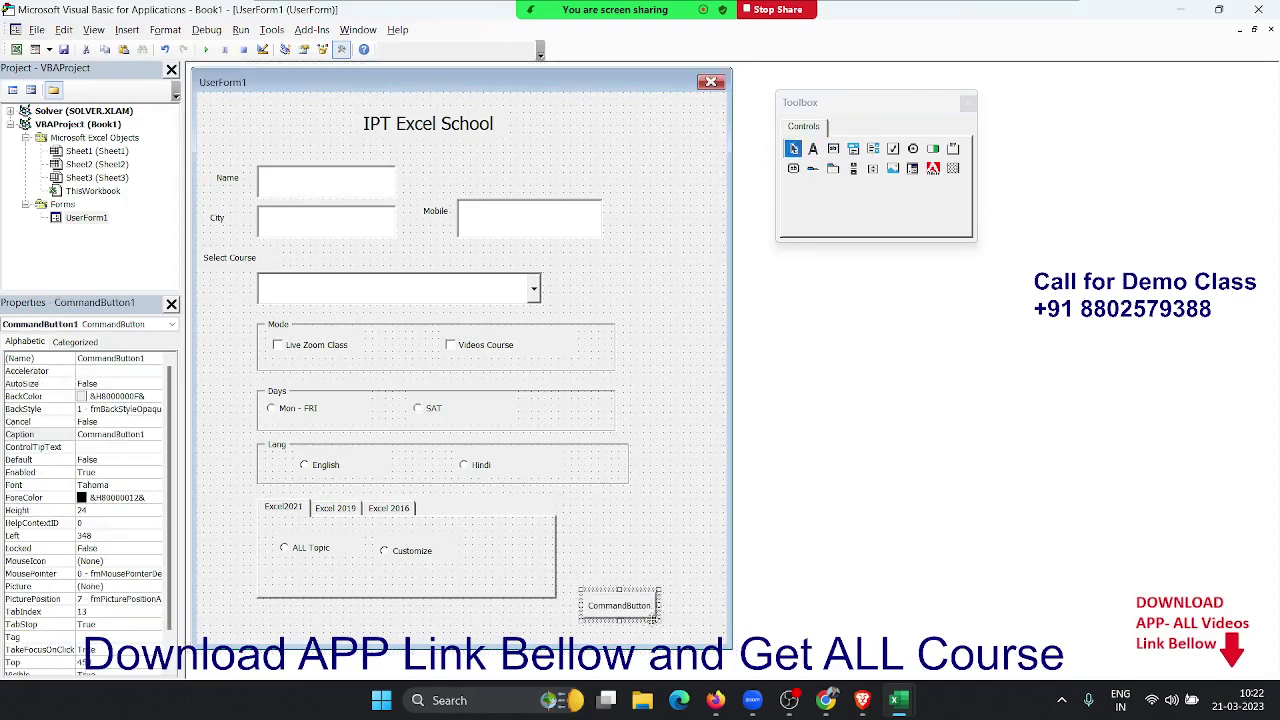
click(618, 605)
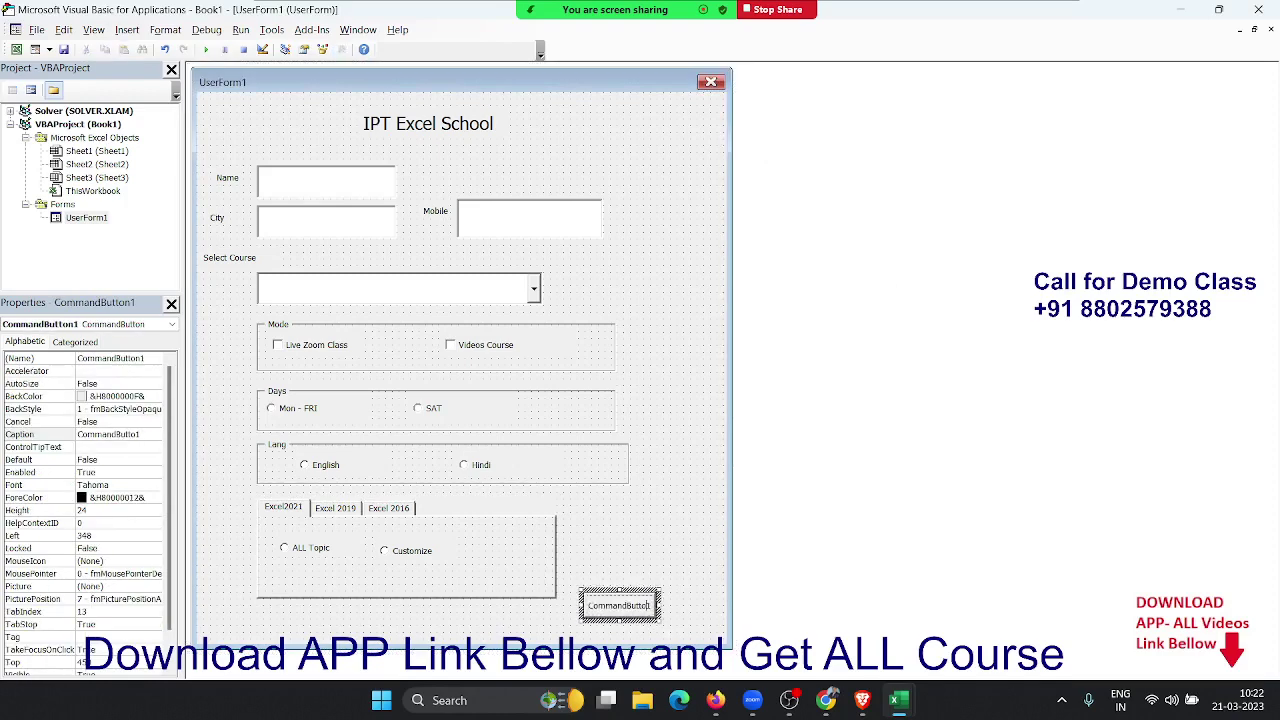
key(BackSpace)
key(BackSpace)
key(BackSpace)
text(Sa)
text(ve)
click(610, 526)
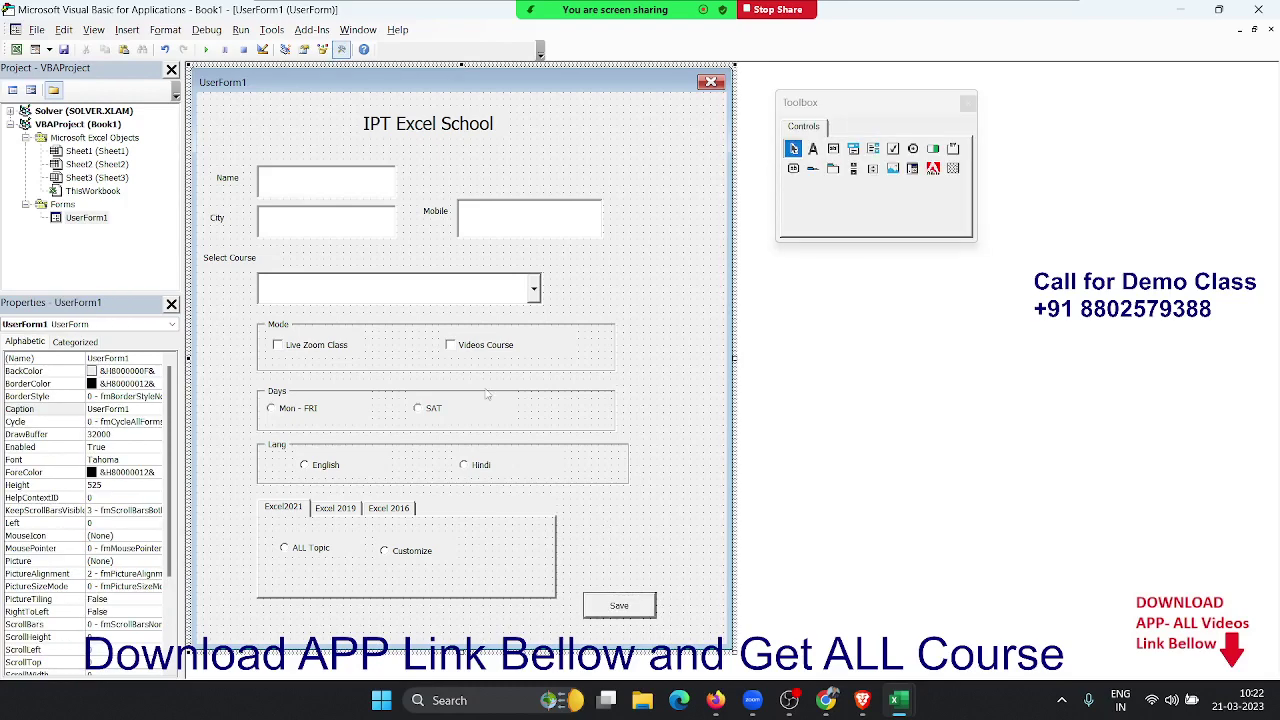
click(206, 49)
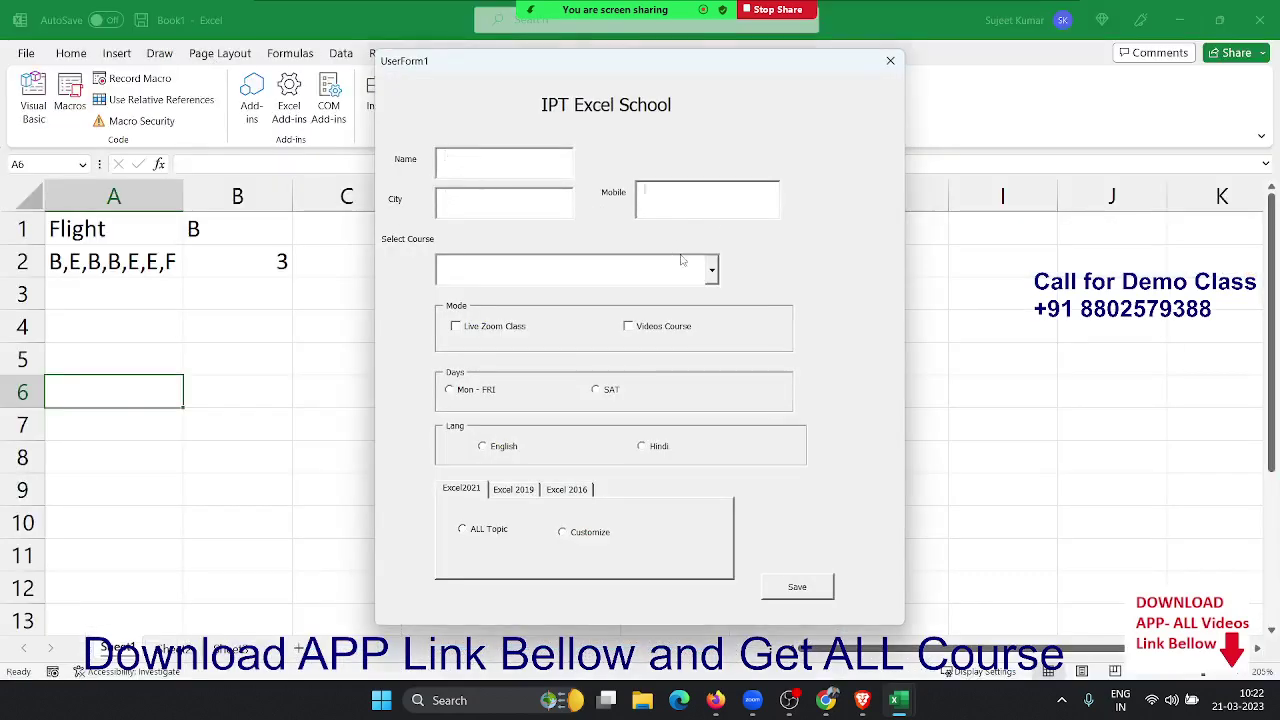
Open the empty course list, pick SAT, flip through the Excel 2019, 2016 and 2021 pages, then close the form.
click(714, 280)
click(716, 282)
key(Tab)
key(Tab)
click(614, 394)
click(518, 492)
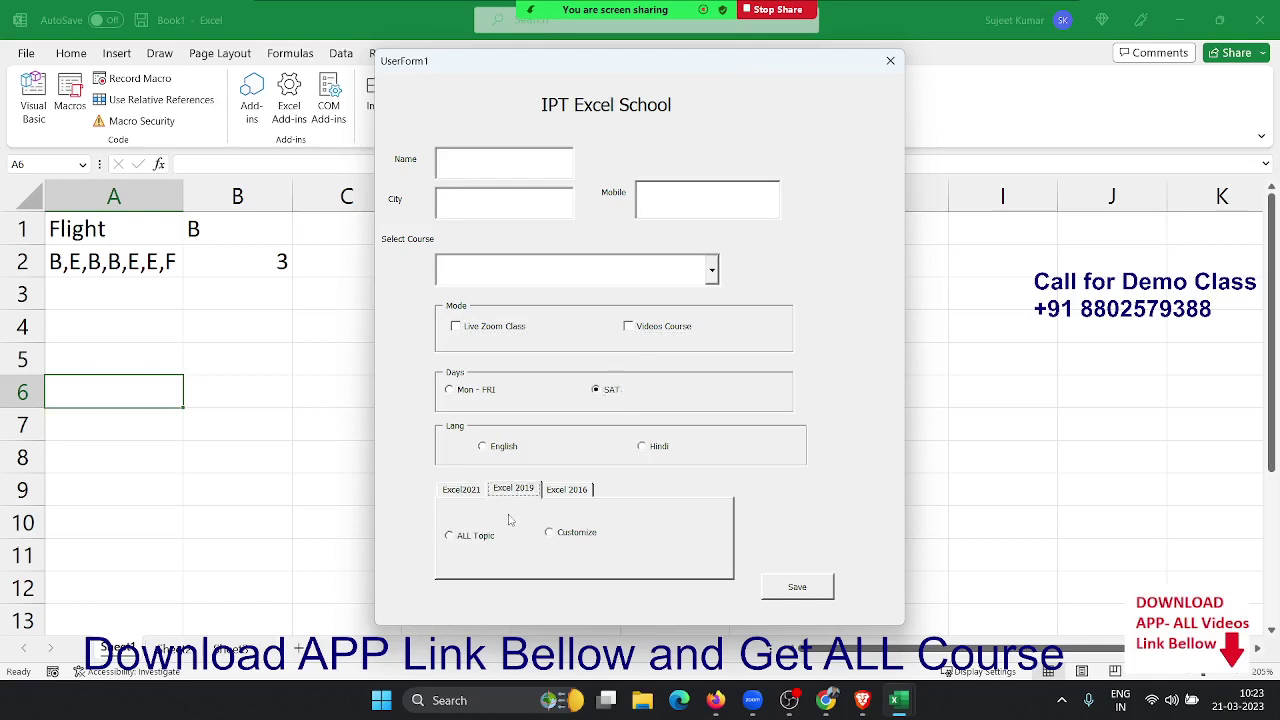
click(475, 542)
click(567, 490)
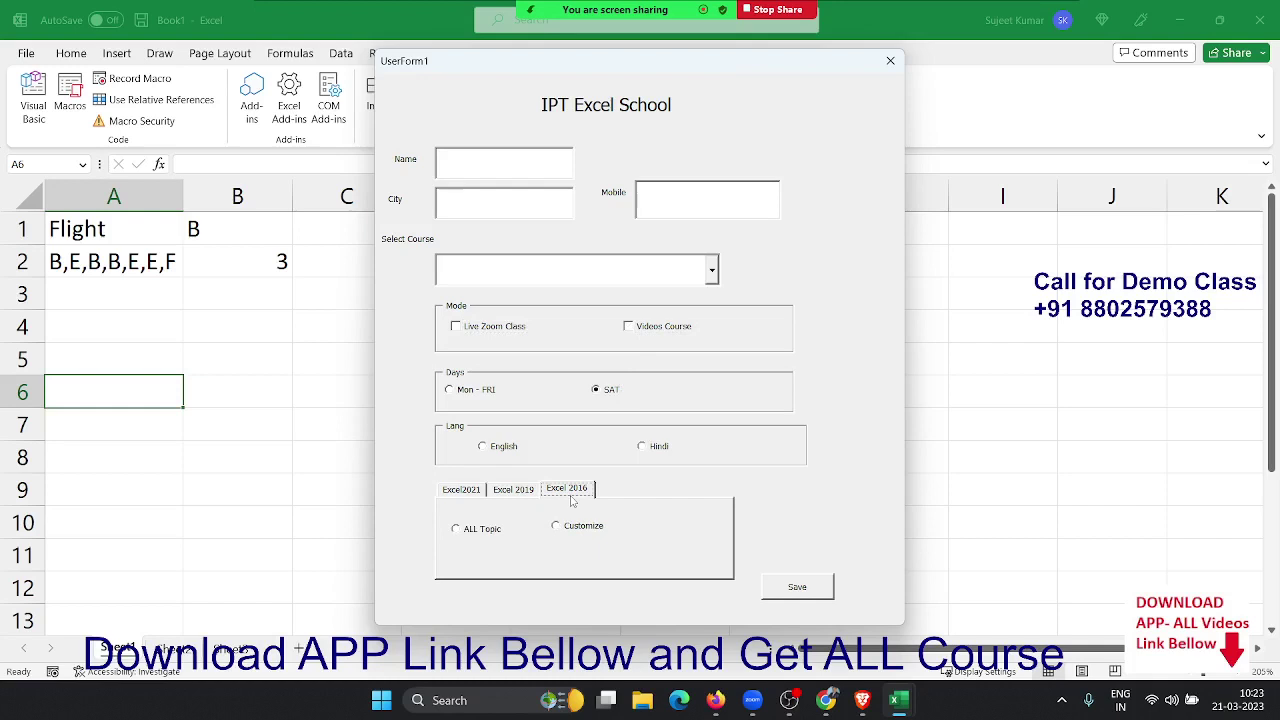
click(510, 537)
click(508, 494)
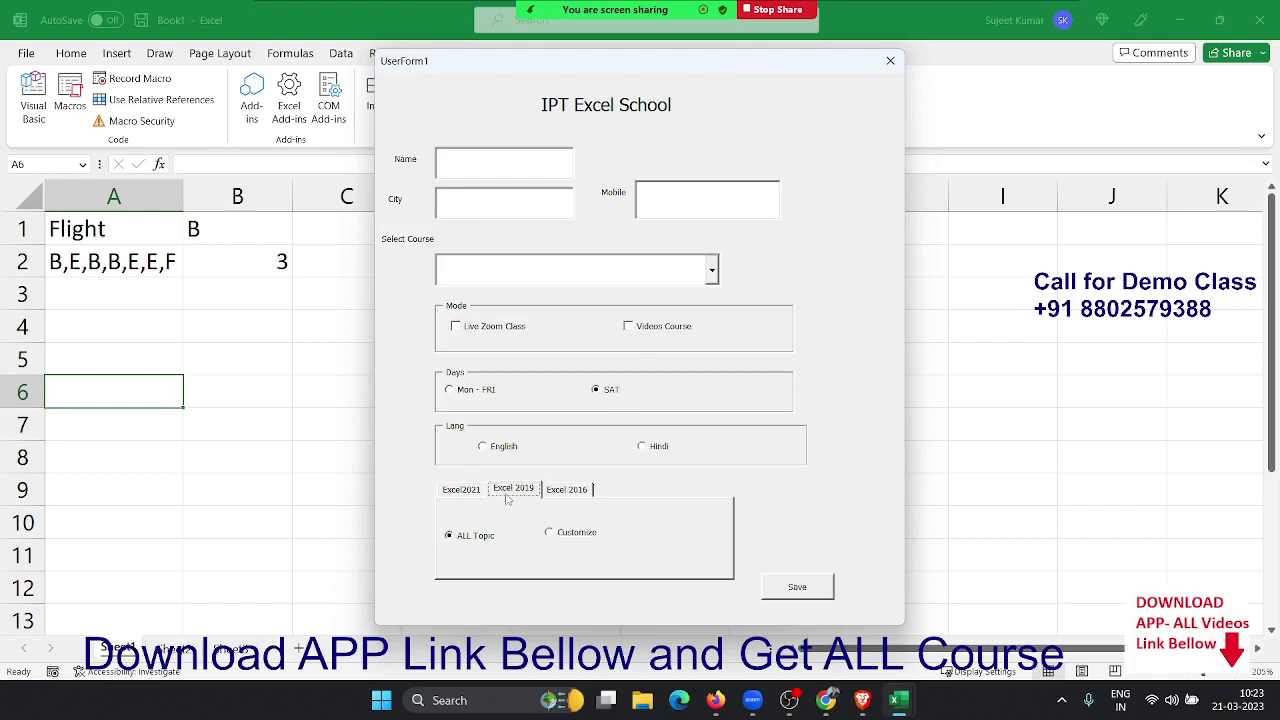
click(452, 488)
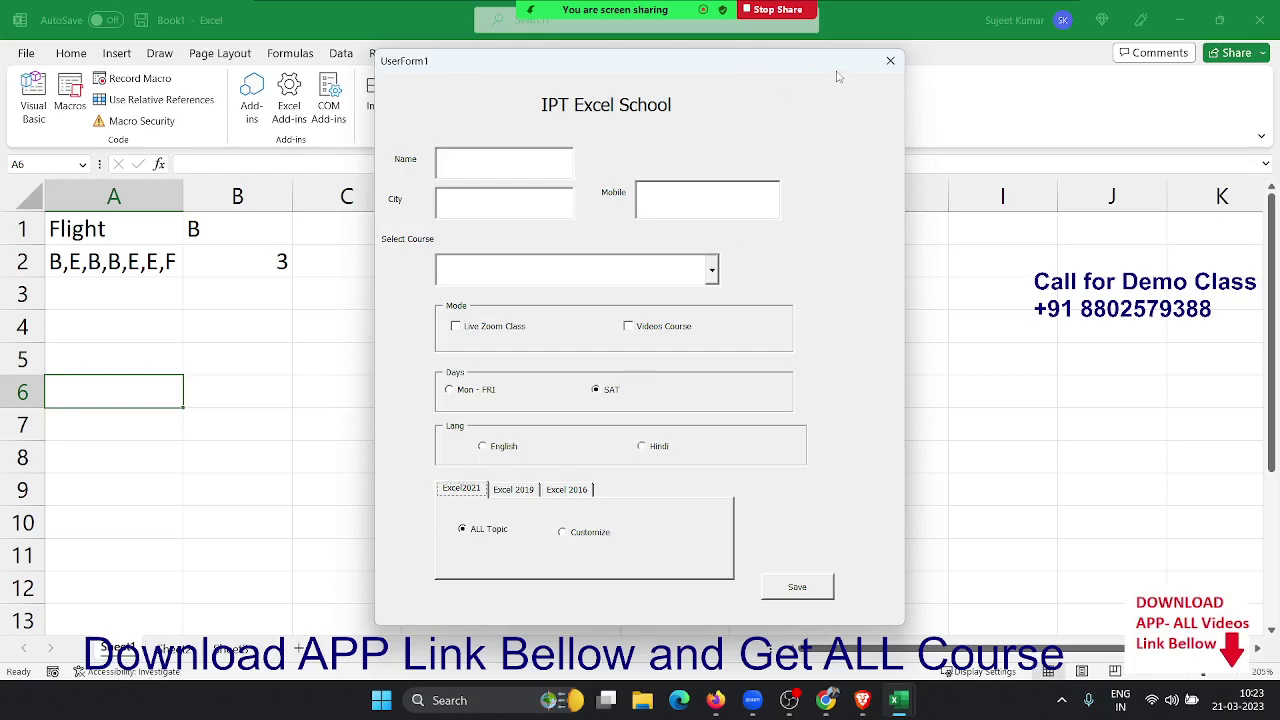
click(889, 62)
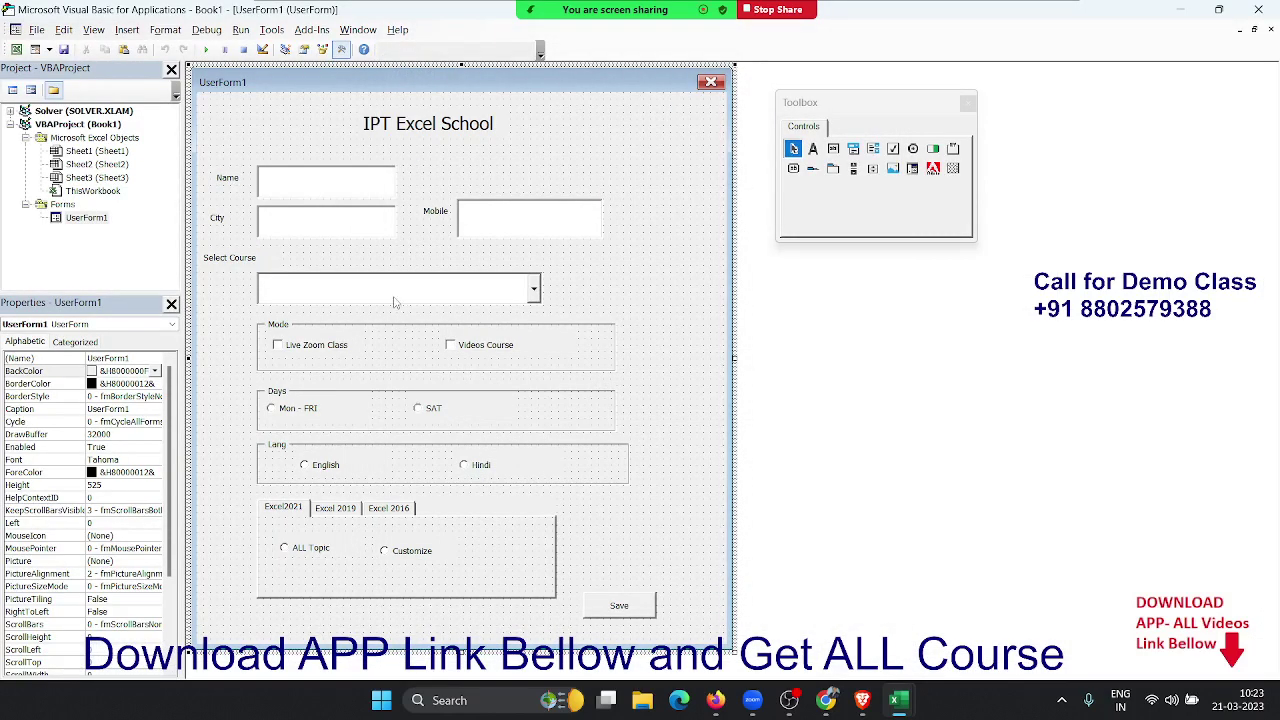
Open UserForm1's code and insert an empty UserForm_Initialize procedure from the event list.
click(397, 300)
click(379, 302)
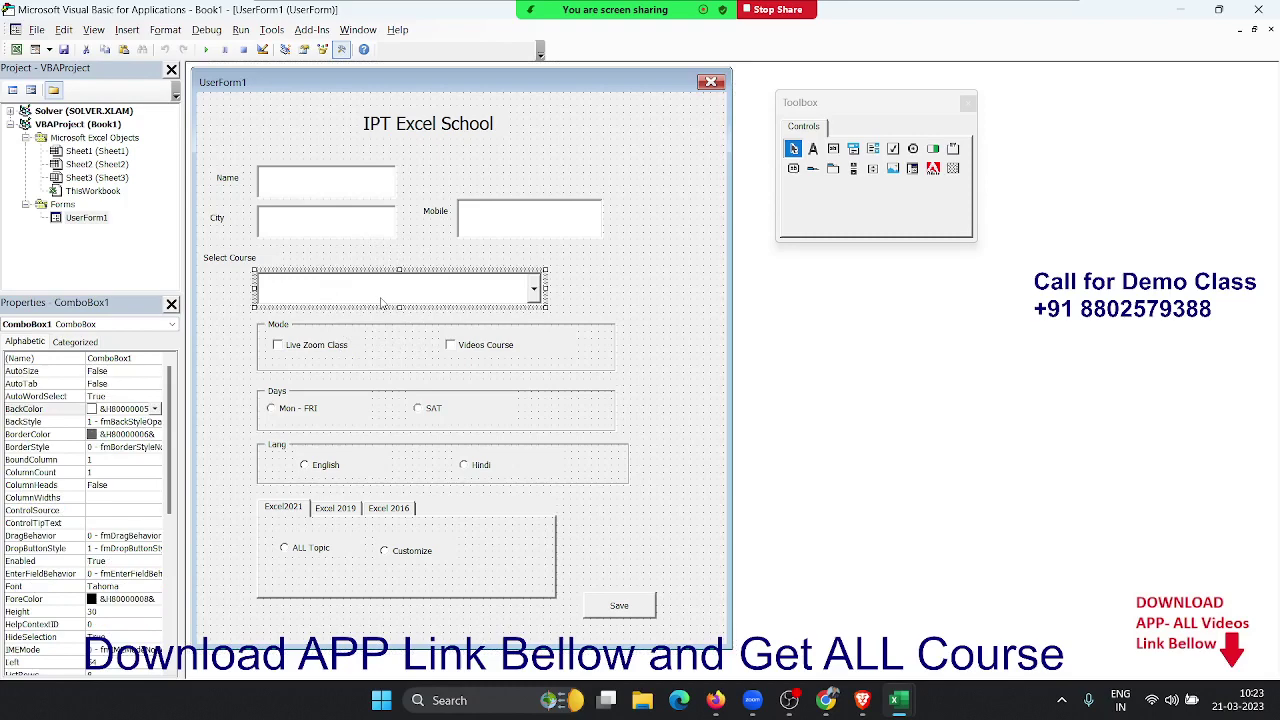
double_click(605, 303)
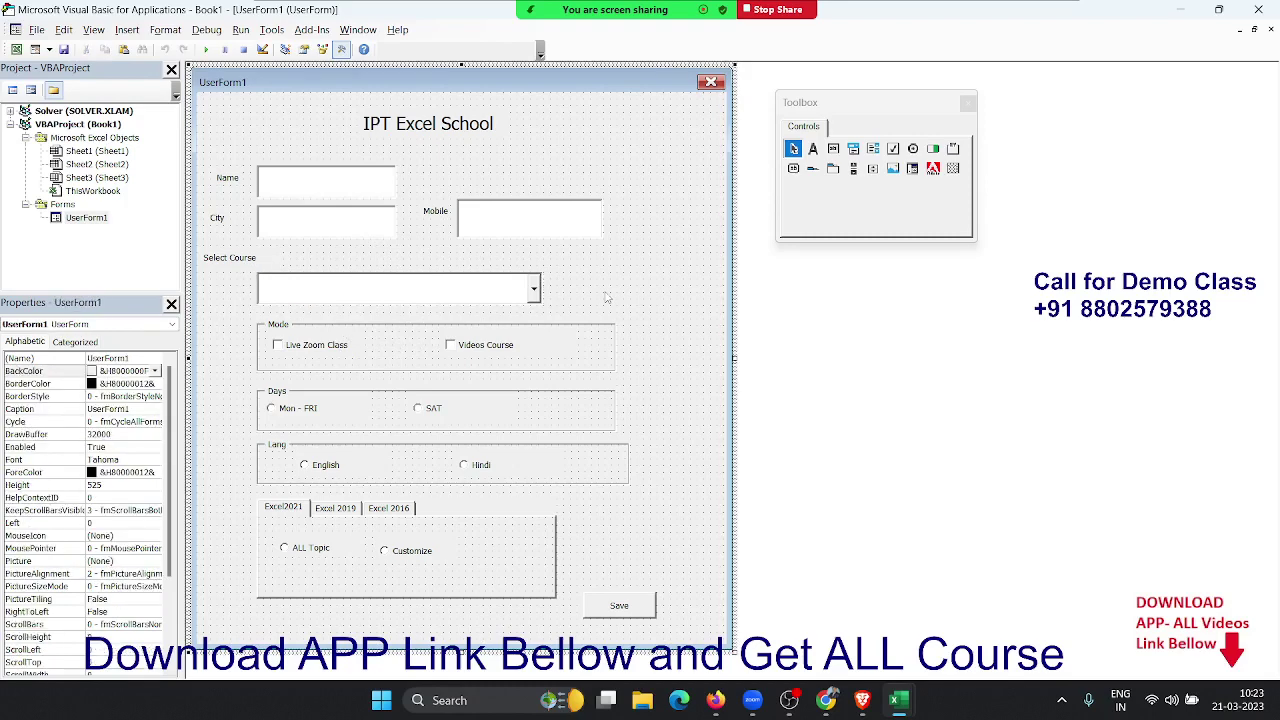
click(777, 71)
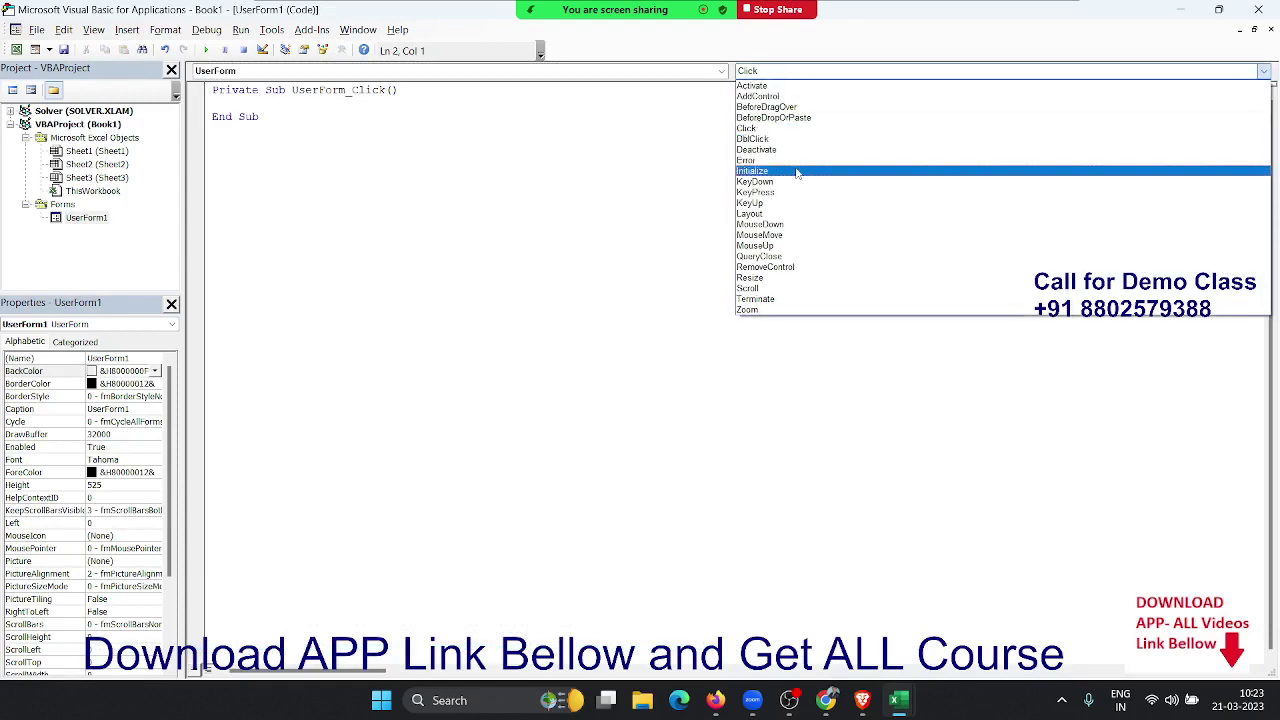
click(797, 170)
Start a 'With Me.ComboBox1' block inside UserForm_Initialize.
key(Return)
key(Return)
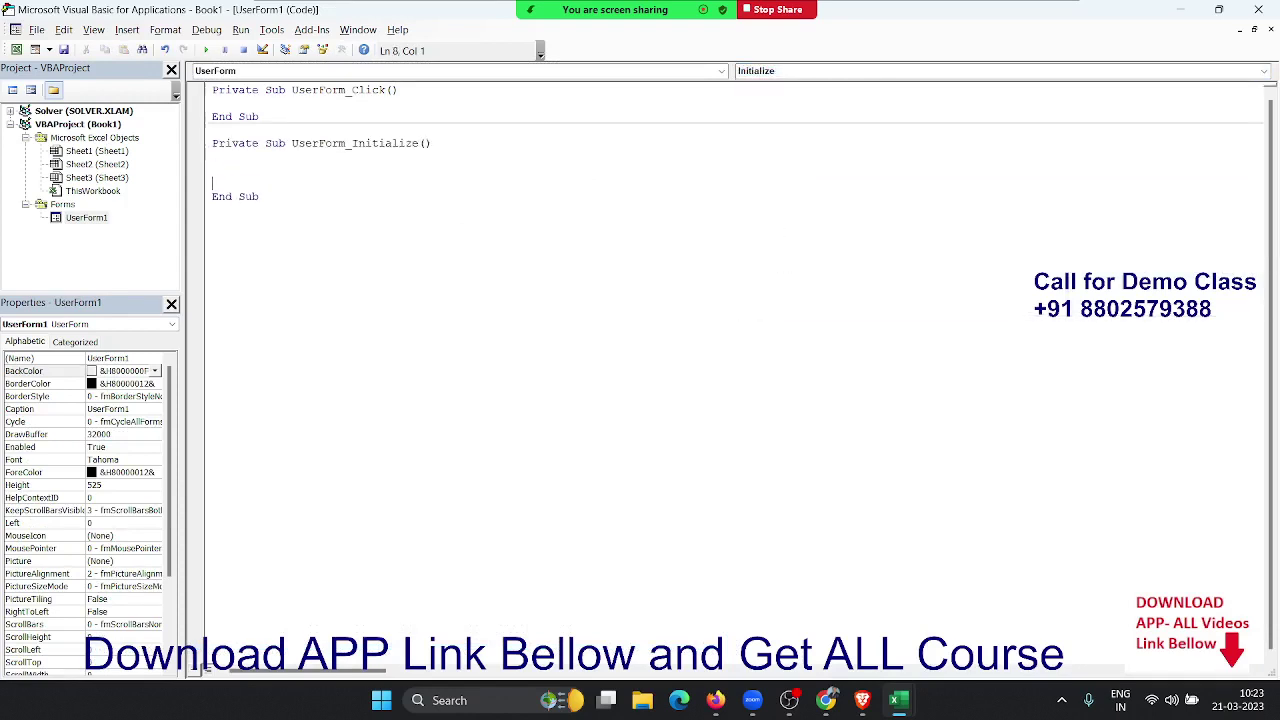
click(212, 169)
text(with me)
text(.)
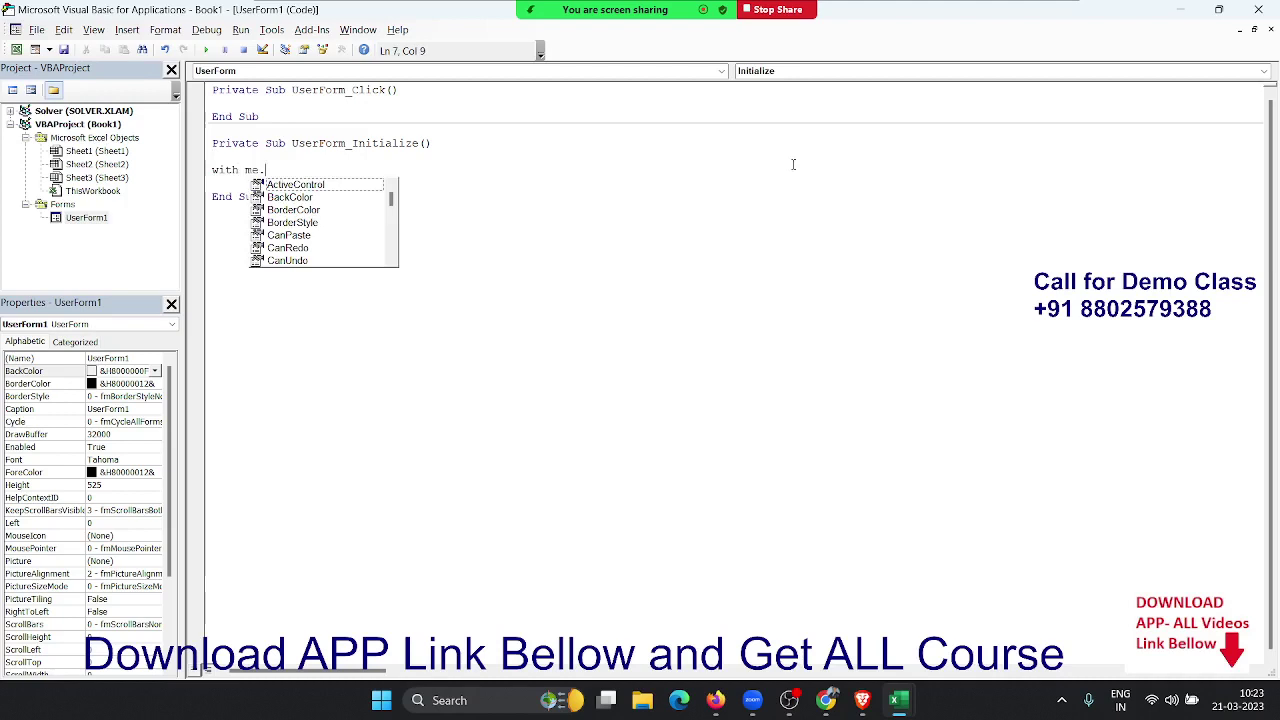
text(co)
key(Tab)
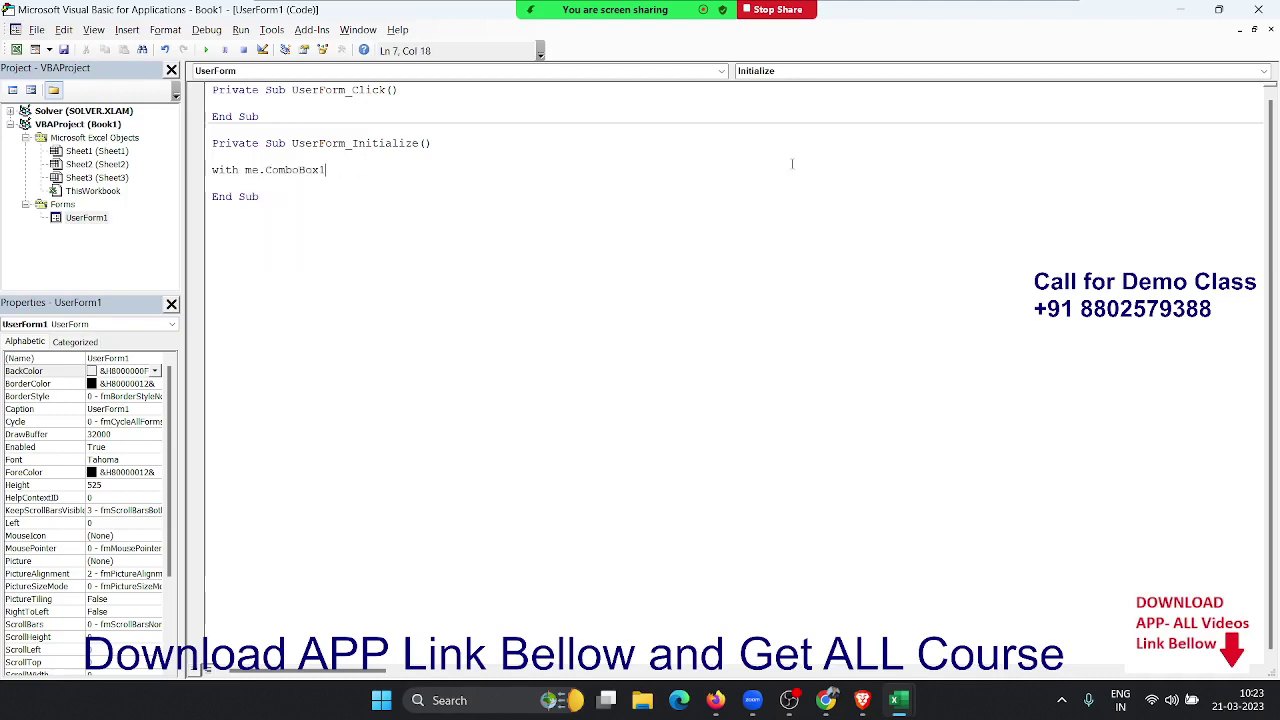
text(.a)
key(Tab)
key(BackSpace)
key(BackSpace)
key(BackSpace)
key(BackSpace)
key(BackSpace)
key(BackSpace)
key(BackSpace)
key(Return)
Add .AddItem lines for "Advanced Excel" and "Excel DAshboard".
text(.a )
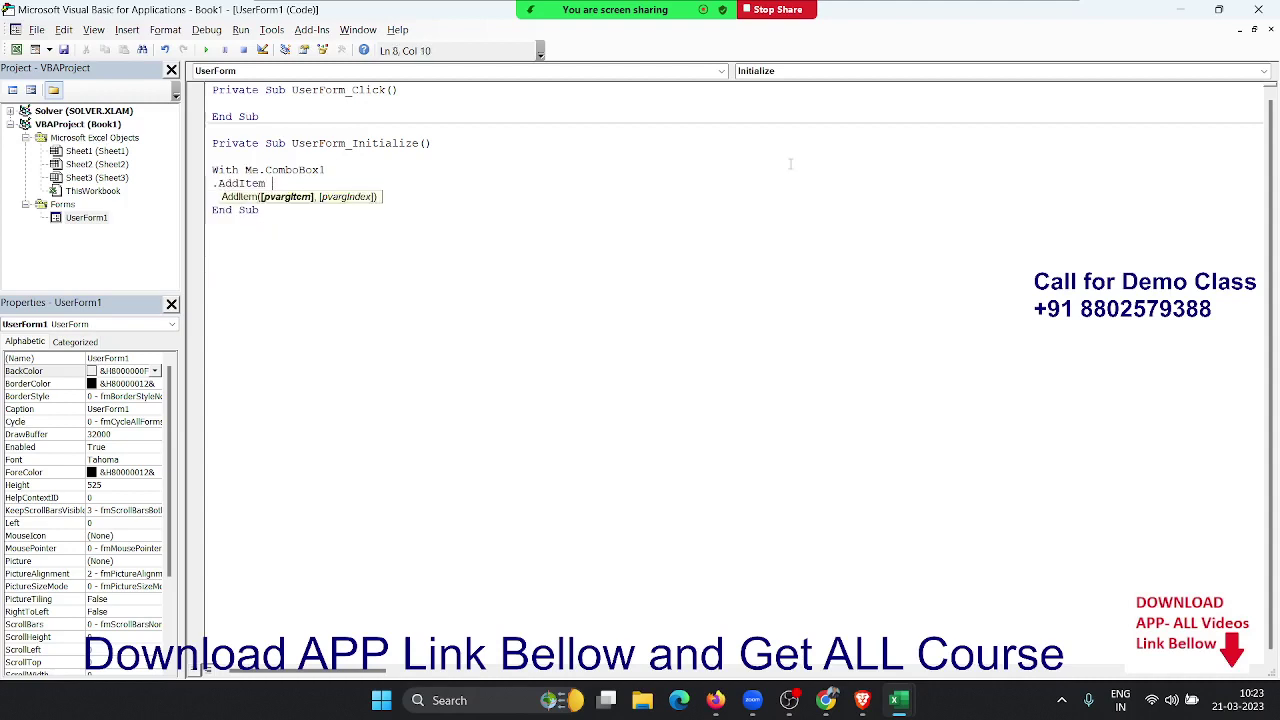
text("East)
key(BackSpace)
key(BackSpace)
key(BackSpace)
key(BackSpace)
text(A)
text(dvanced )
text(Excel)
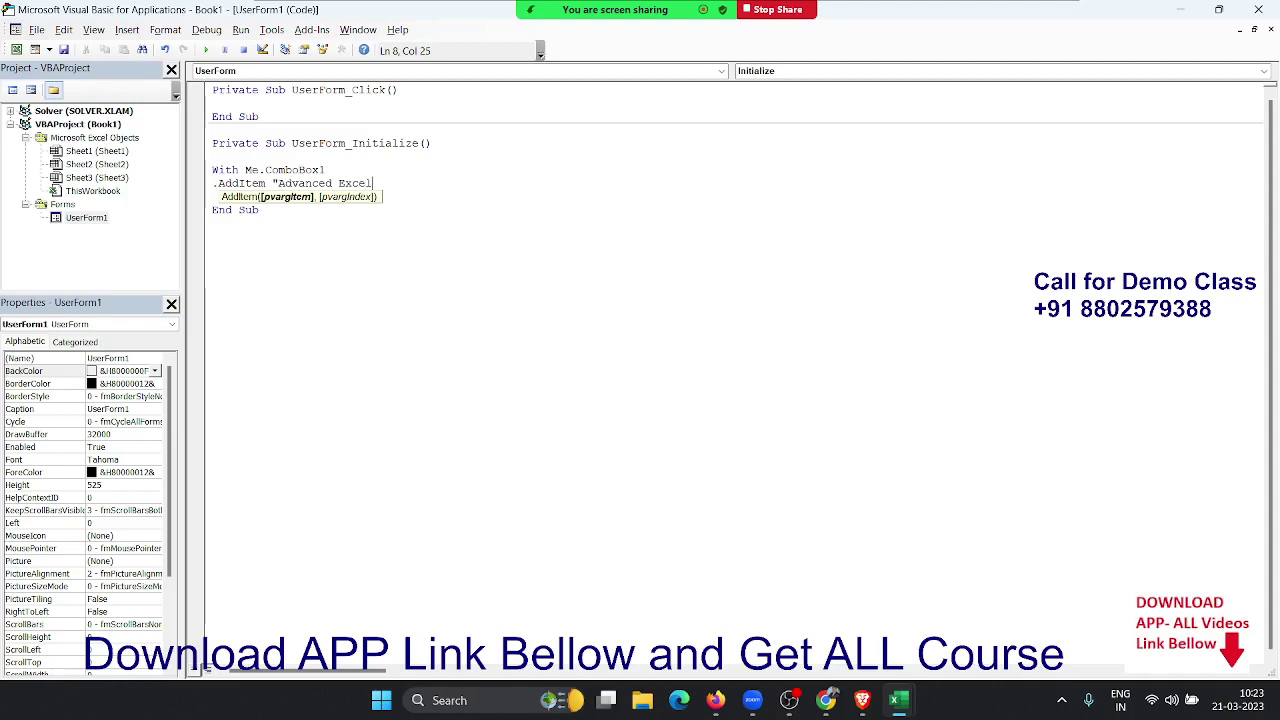
text(")
key(Return)
text(.a)
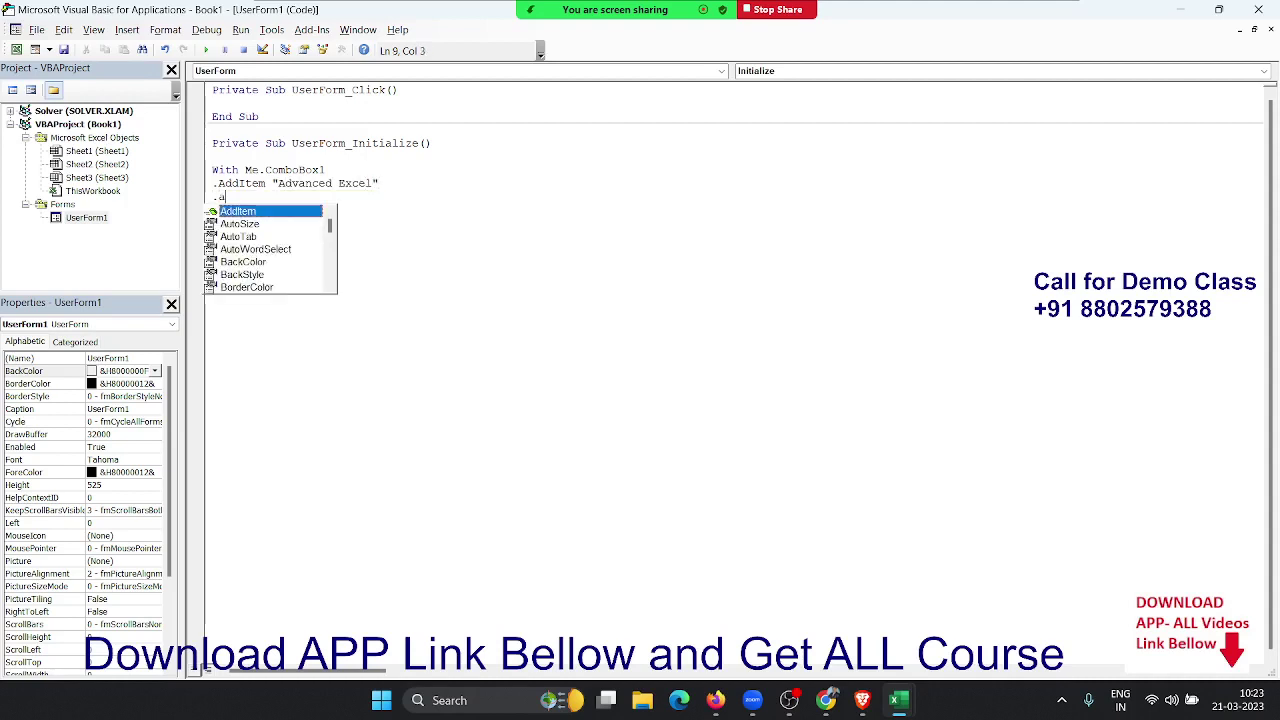
key(Tab)
text(")
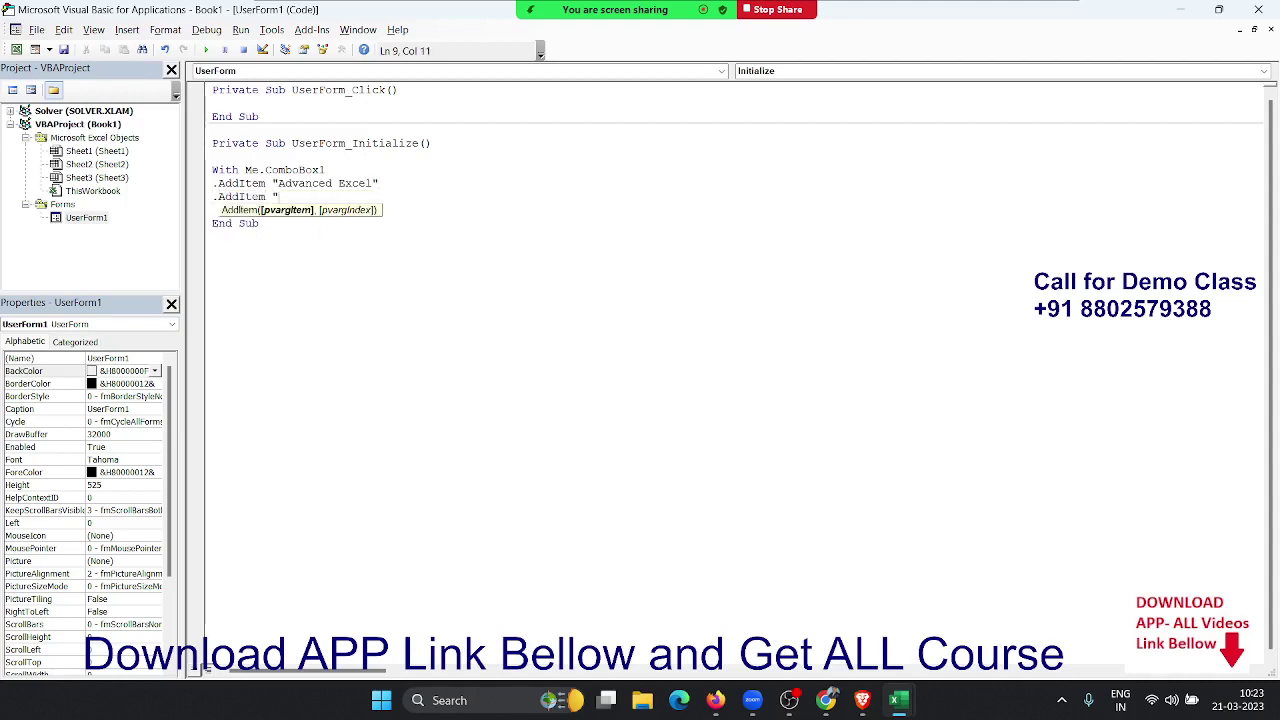
text(Exce)
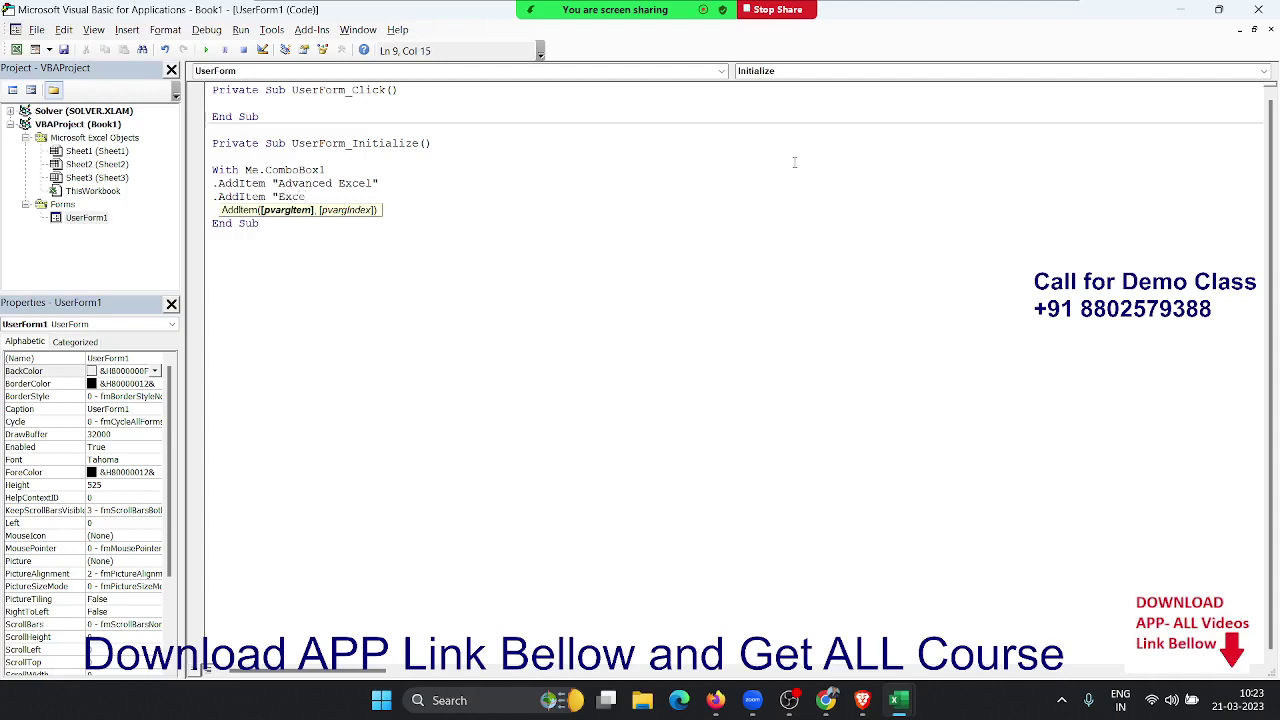
text(l DAshboa)
text(rd)
text(")
key(Return)
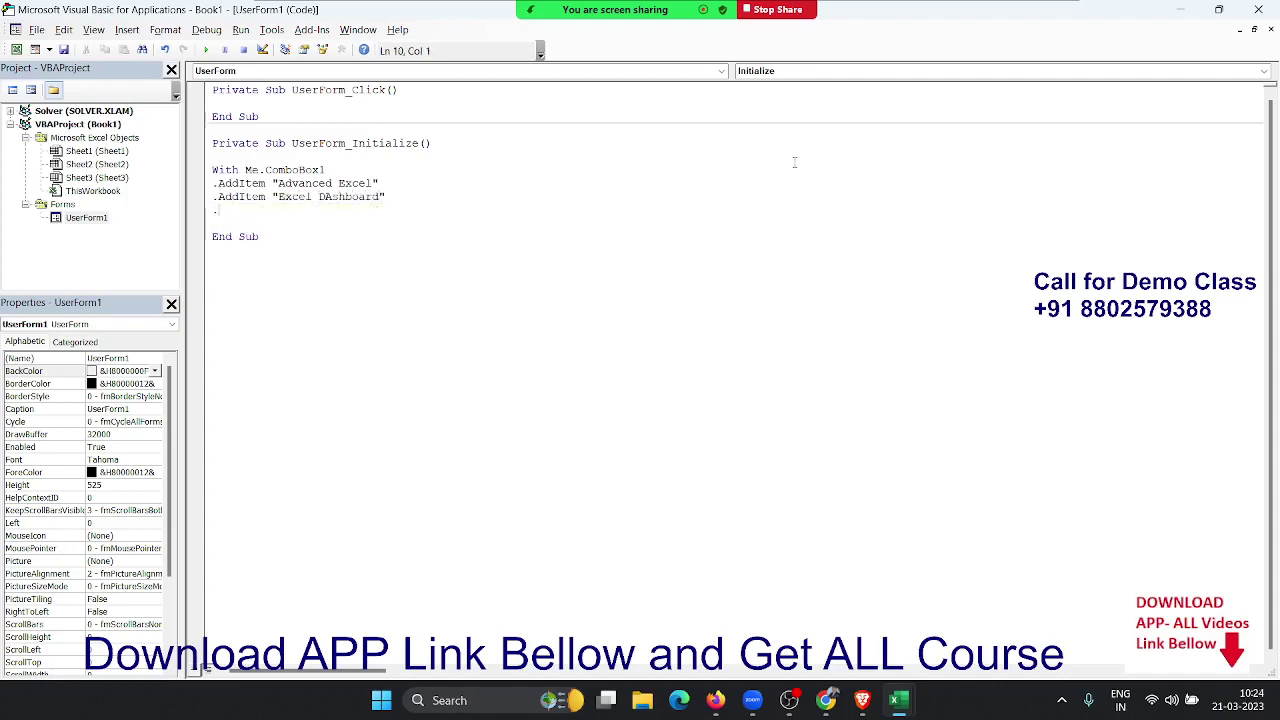
Add .AddItem lines for "VBA" and "Power BI", then close the block with End If.
text(.ad)
key(Tab)
text(")
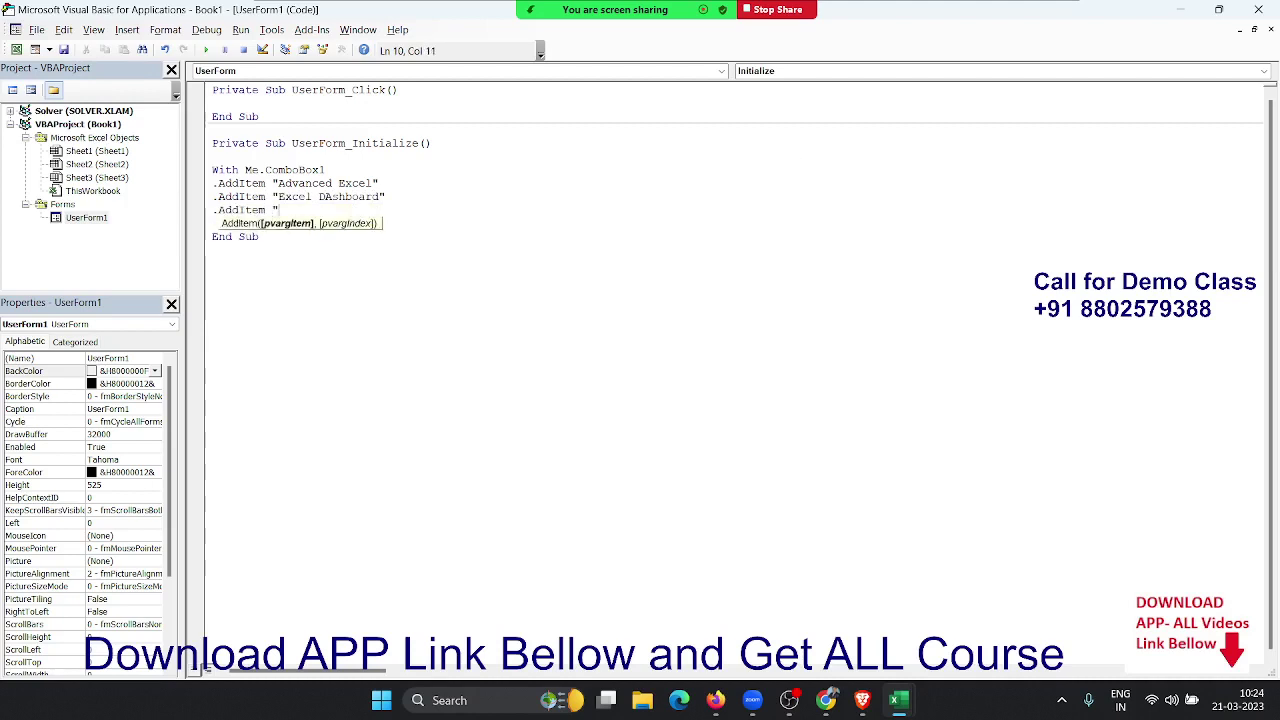
text(VBA")
key(Return)
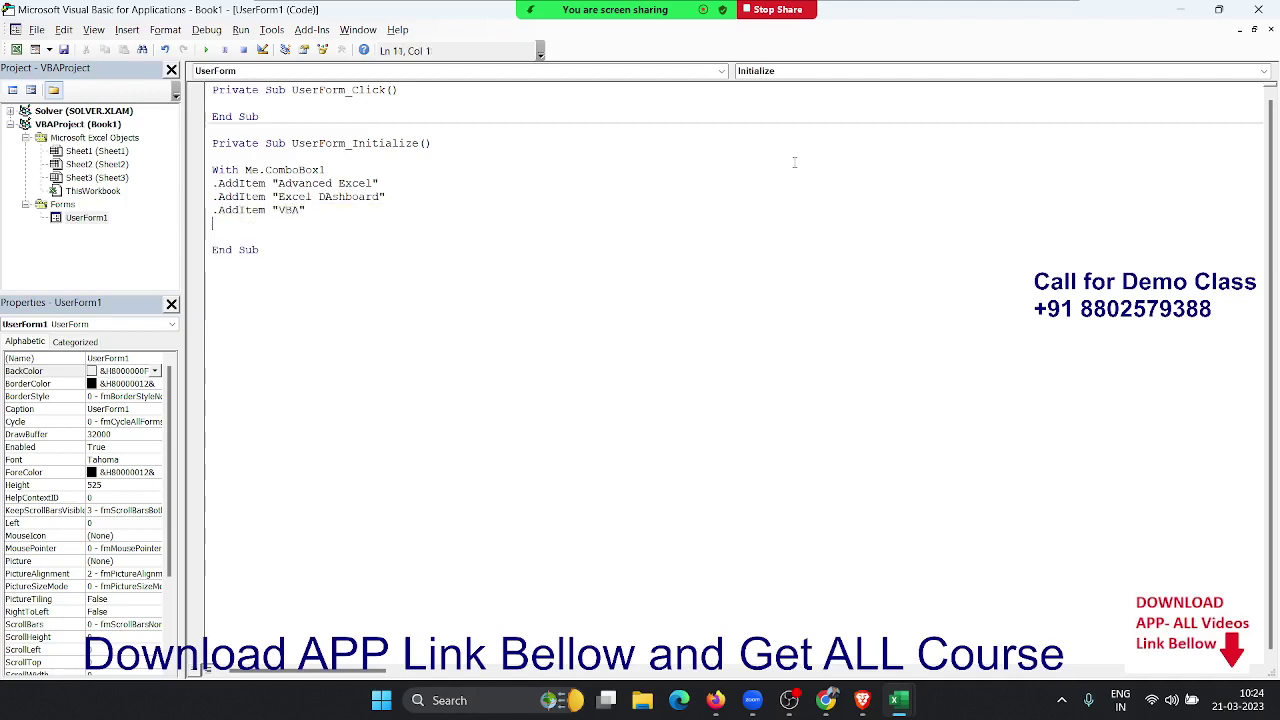
text(.ad)
key(Tab)
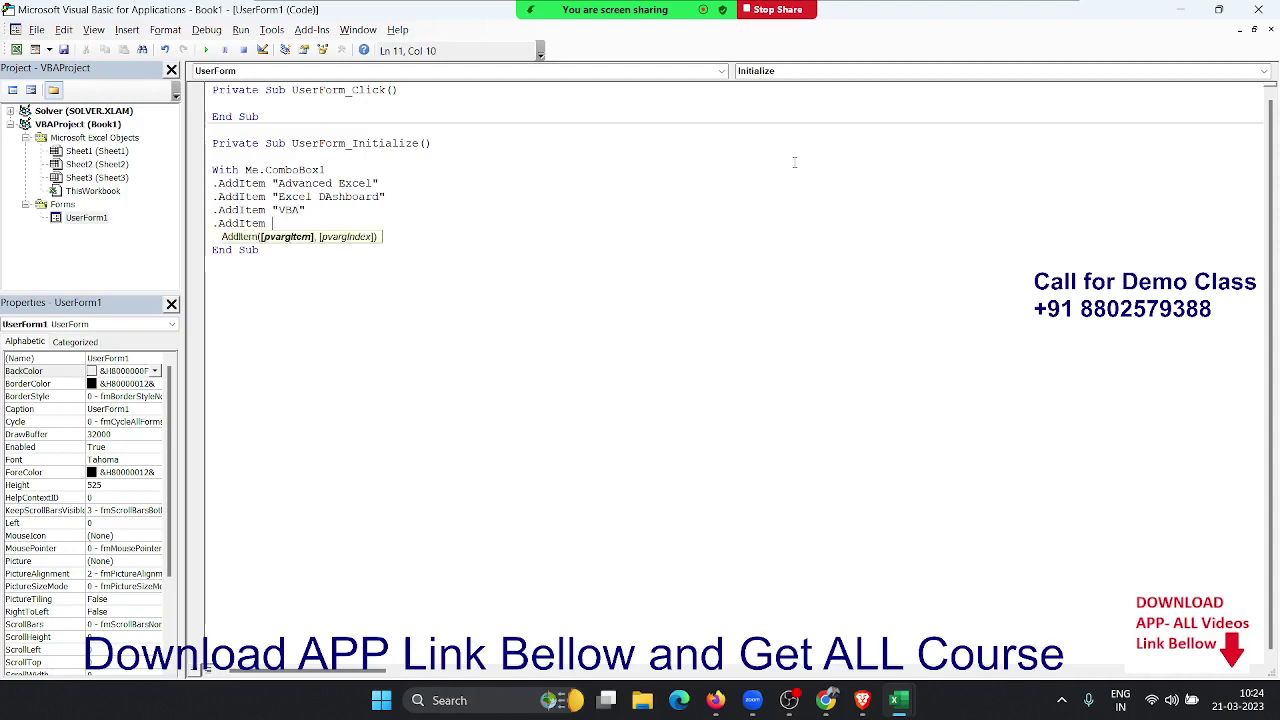
text(")
text(P)
text(ower B)
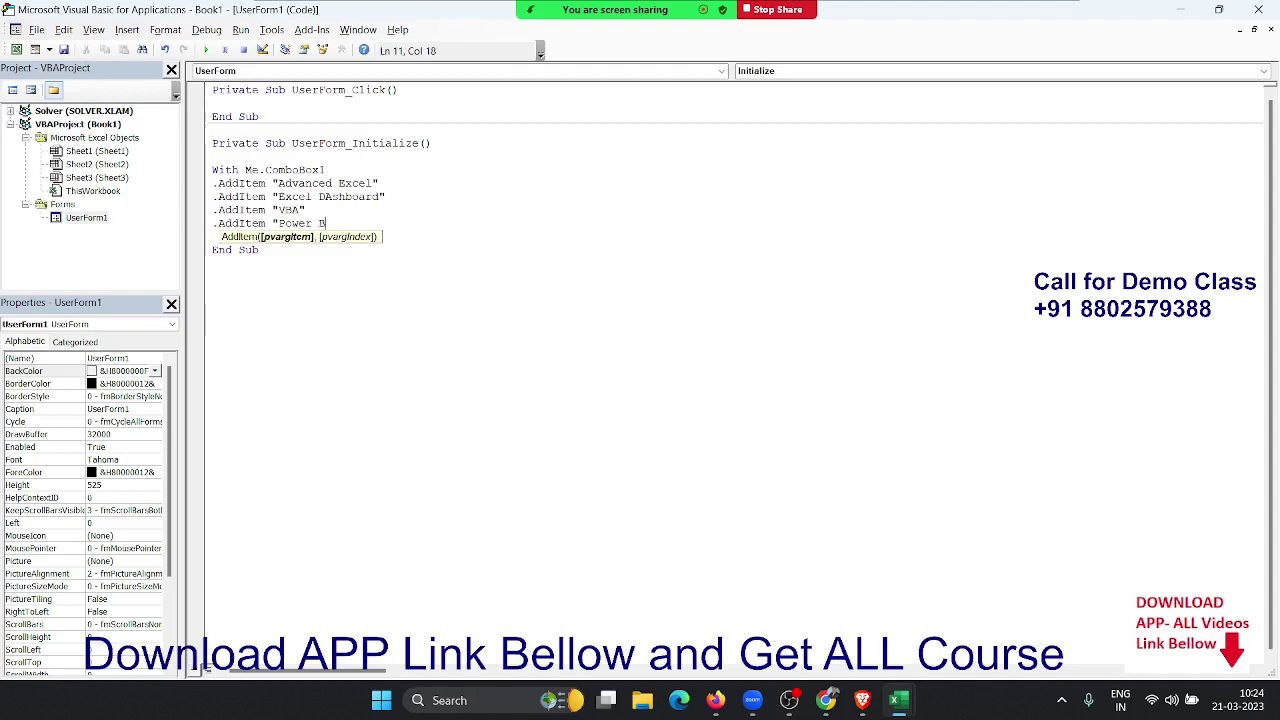
text(I")
key(Return)
text(end if)
key(Return)
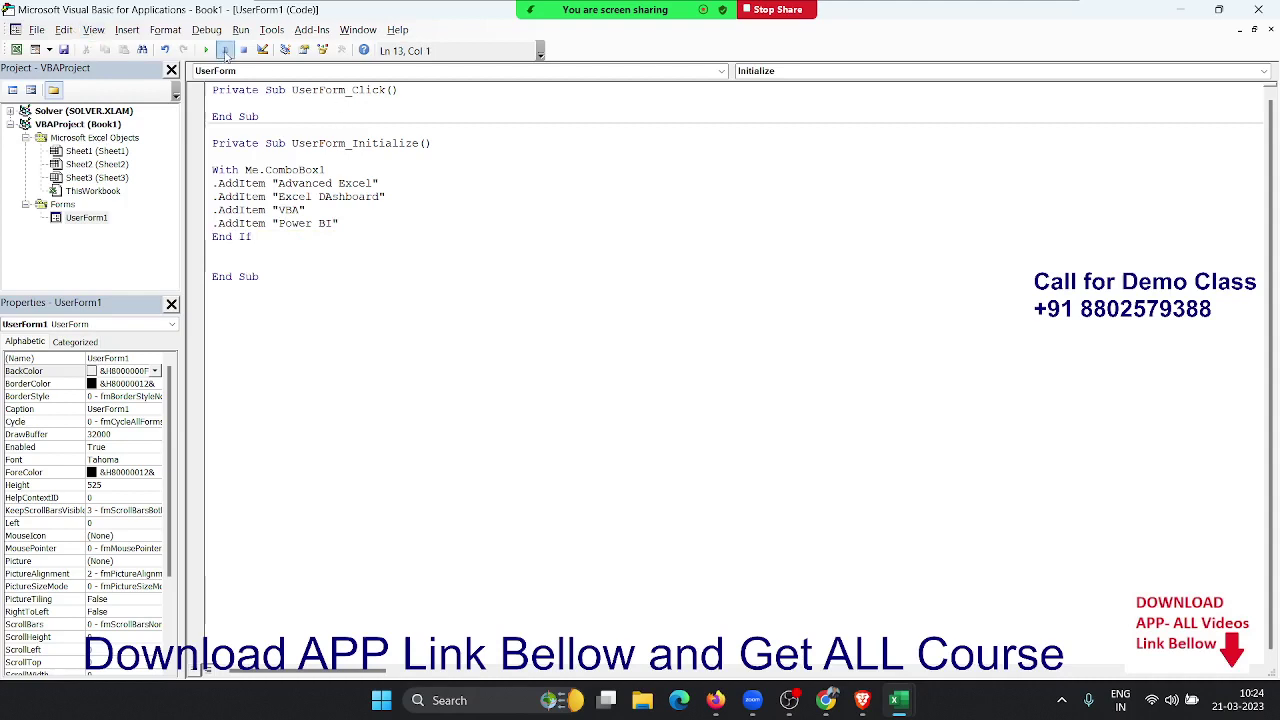
After the compile error, replace End If with End With and reset the project.
click(206, 49)
key(Return)
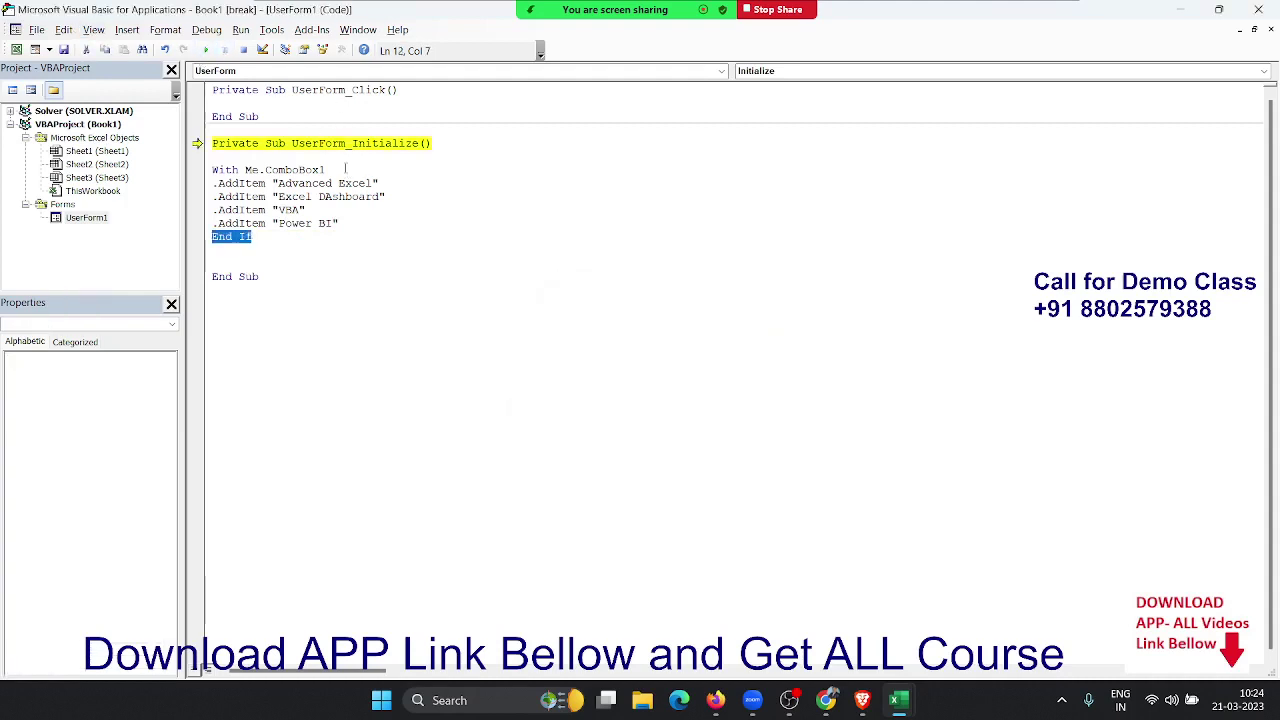
text(e)
text(nd )
text(with)
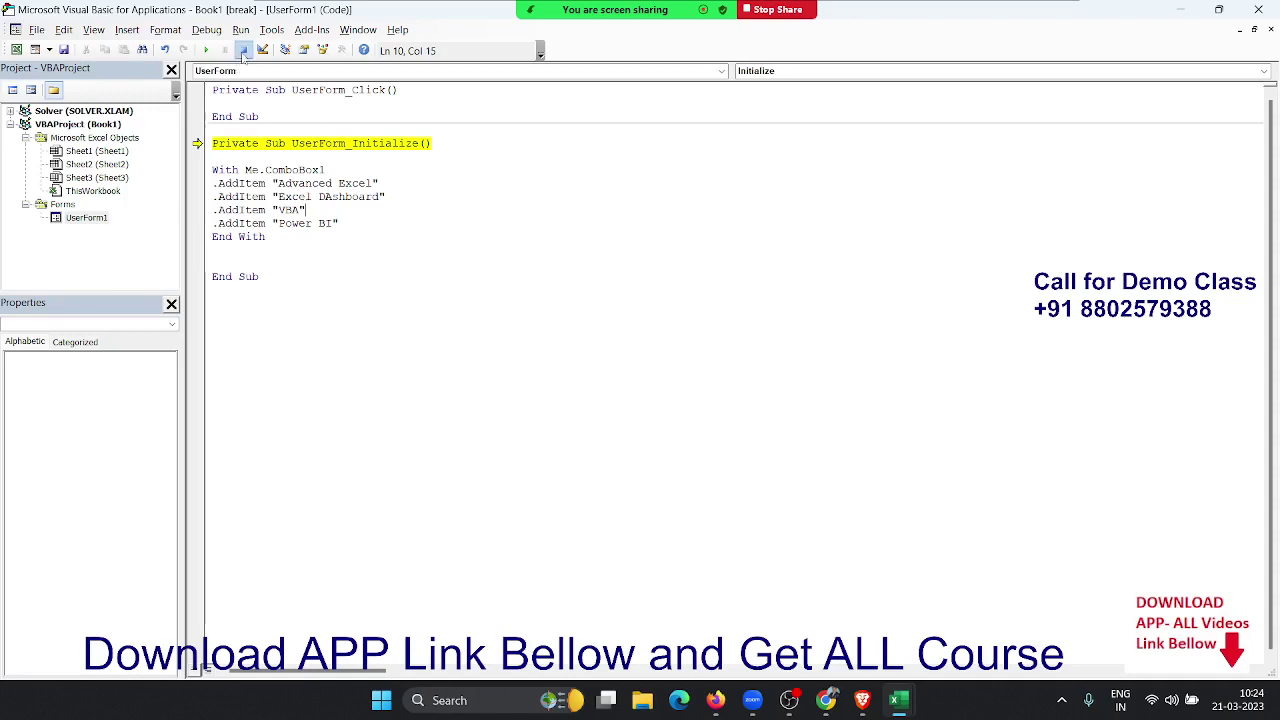
click(244, 49)
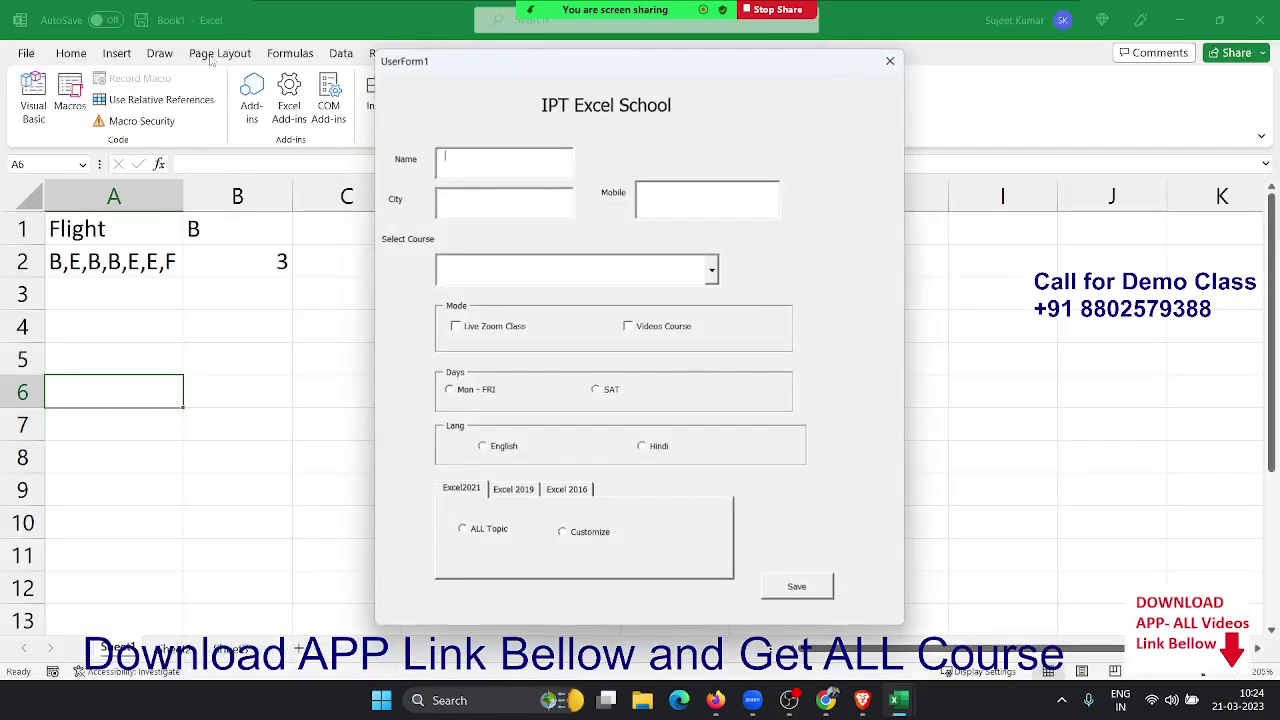
Run the form, check the course list shows all four courses, and close it.
click(205, 49)
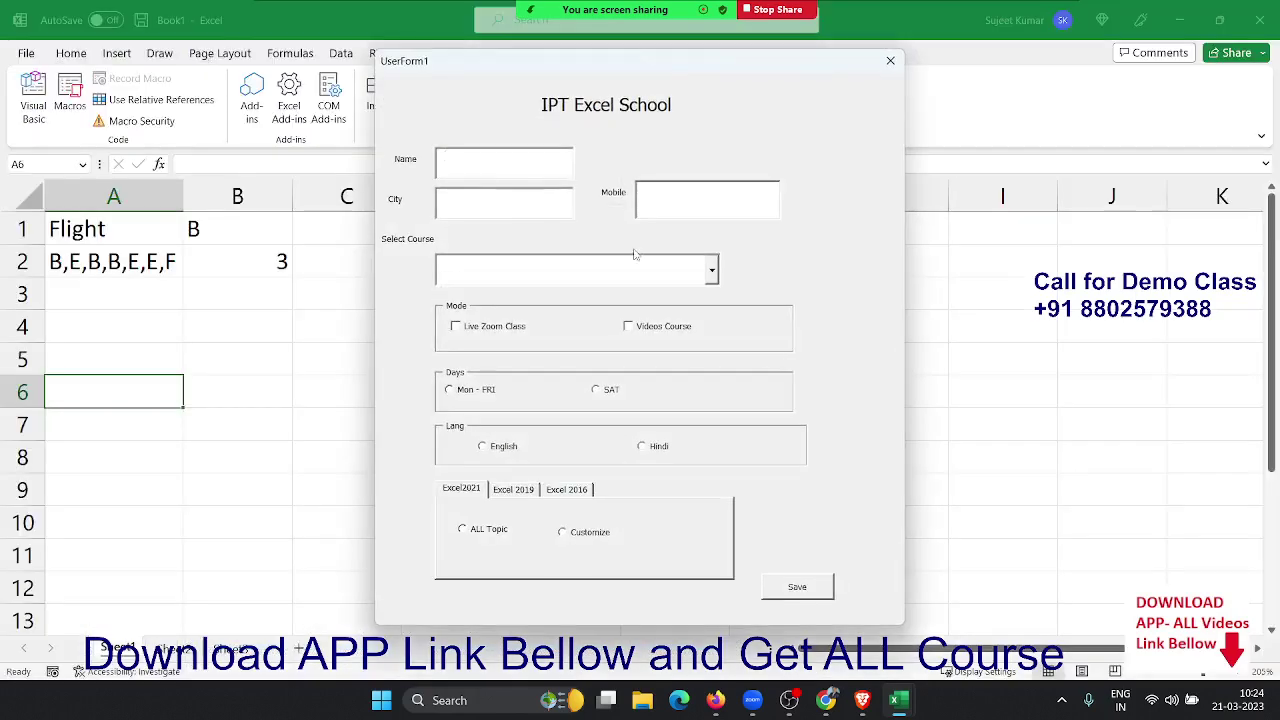
click(714, 271)
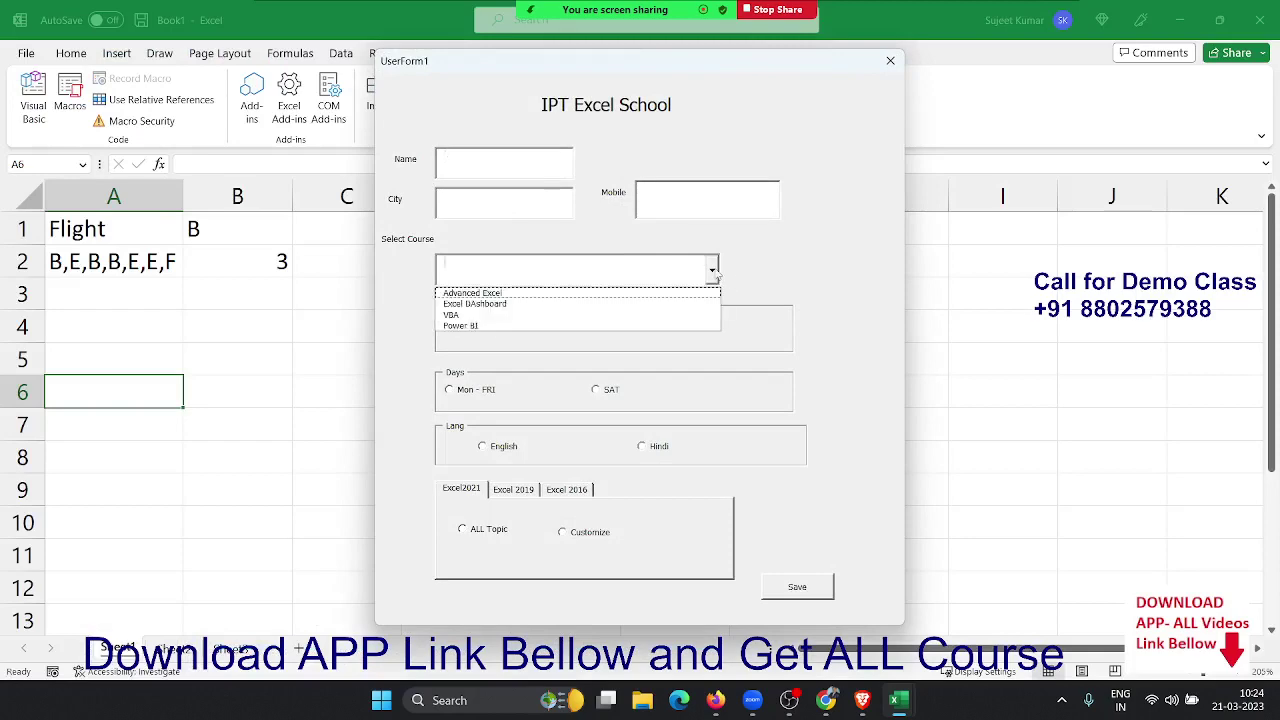
click(714, 271)
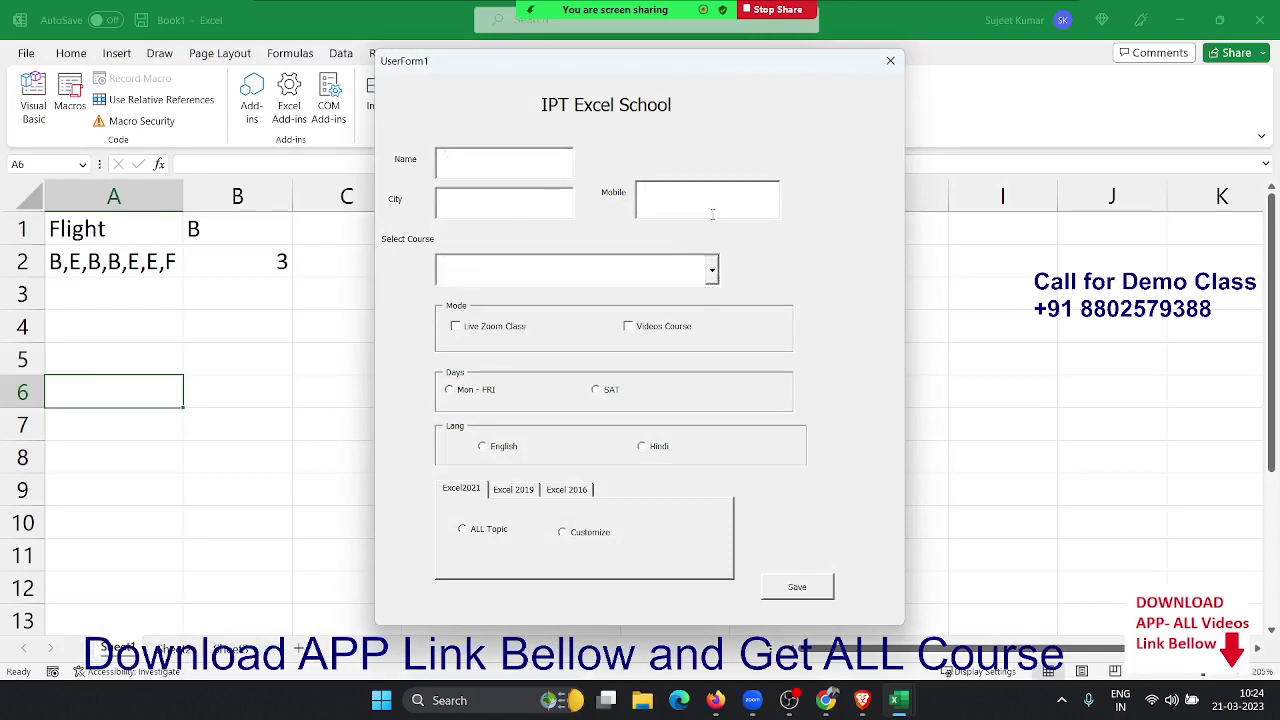
click(890, 60)
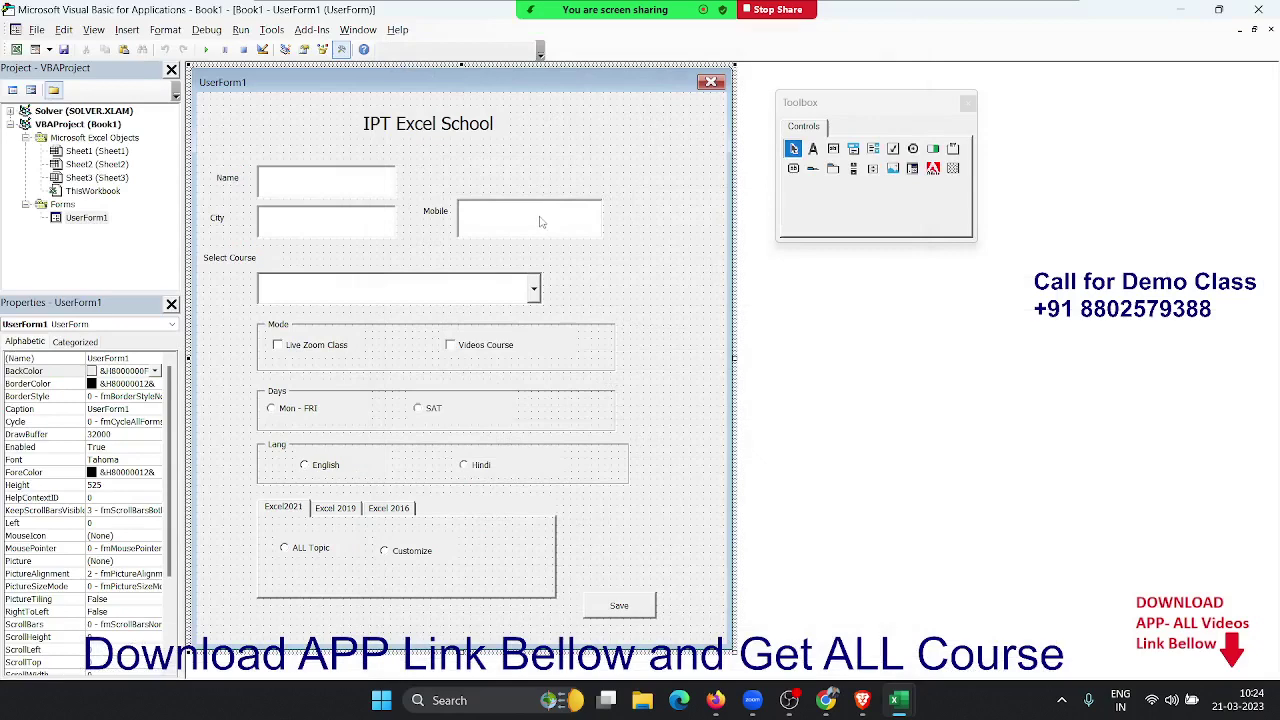
Open the Mobile textbox's TextBox3_Change procedure and add a blank line inside it.
click(540, 221)
double_click(540, 232)
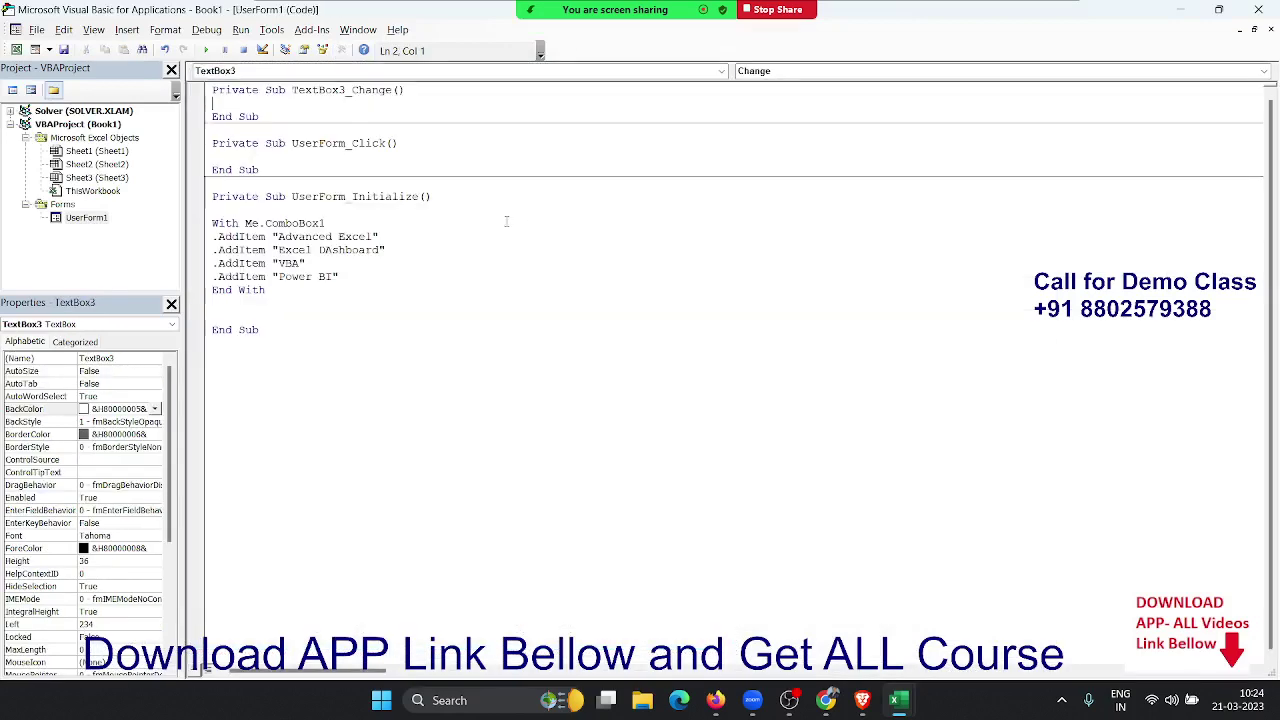
key(Return)
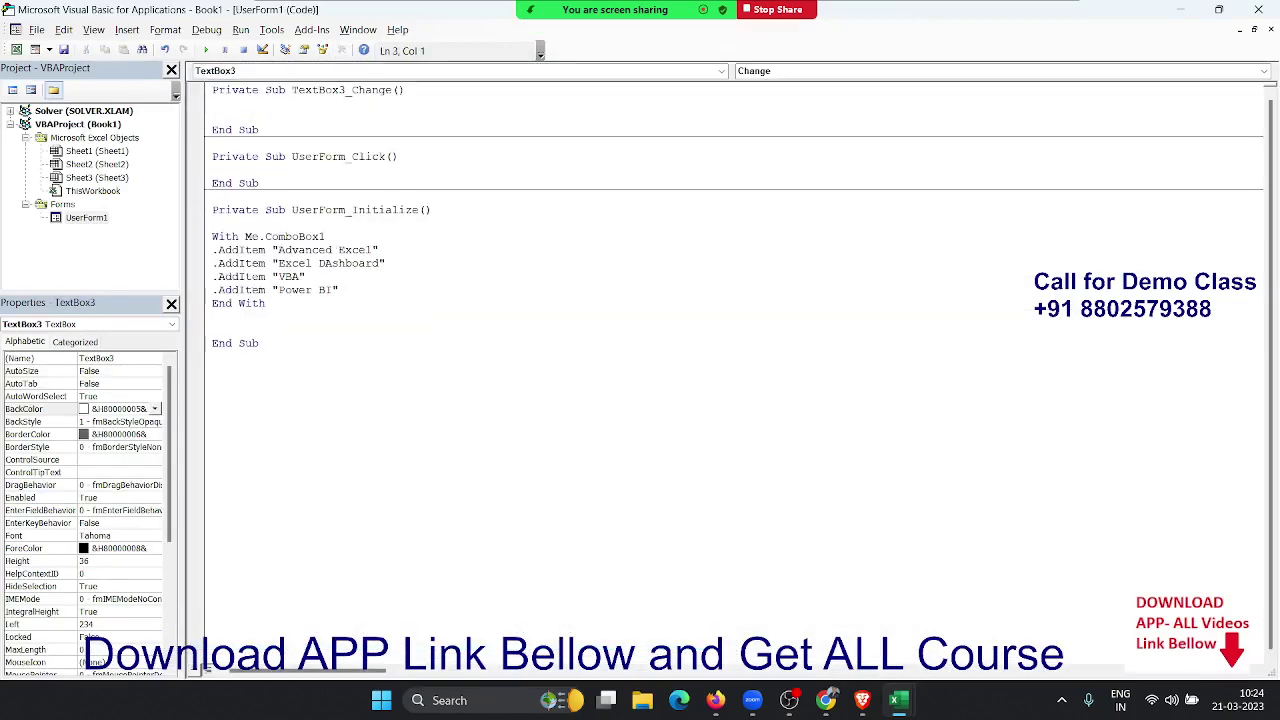
click(212, 103)
Type 'On Error Resume Next' and a partial If line, then delete both.
text(on)
text( error re)
text(sume ne)
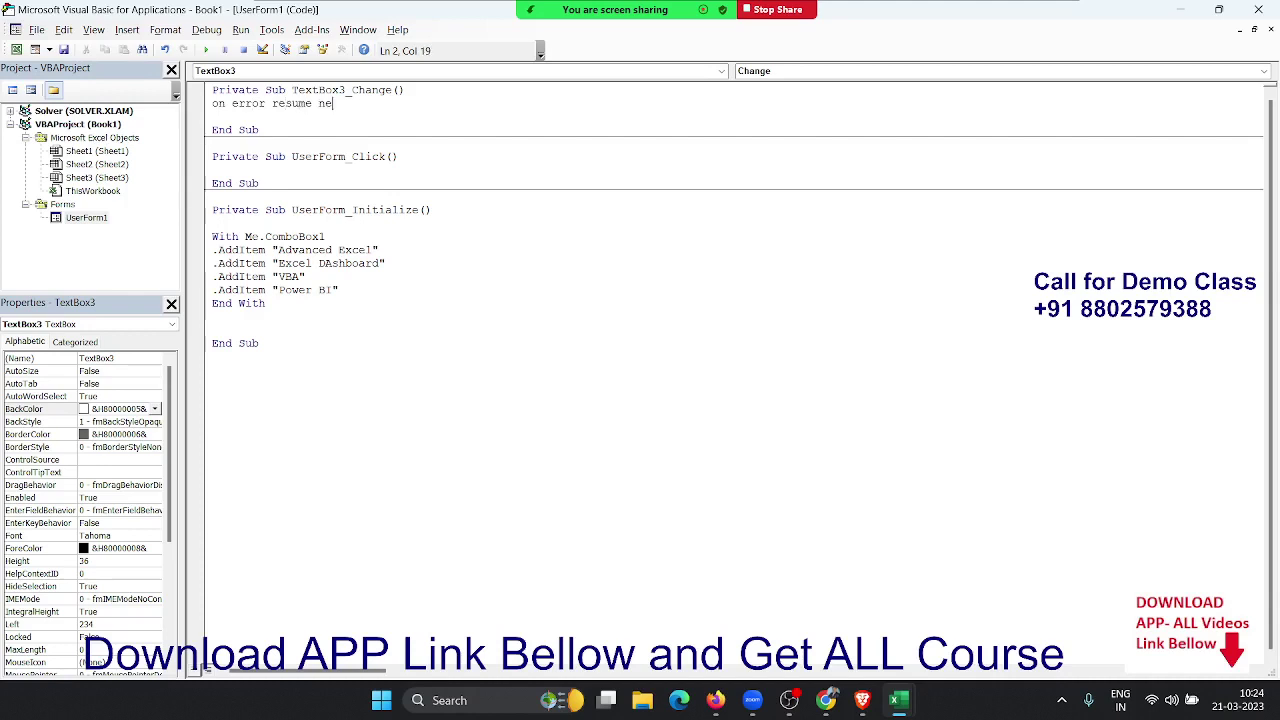
text(xt)
key(Return)
key(Return)
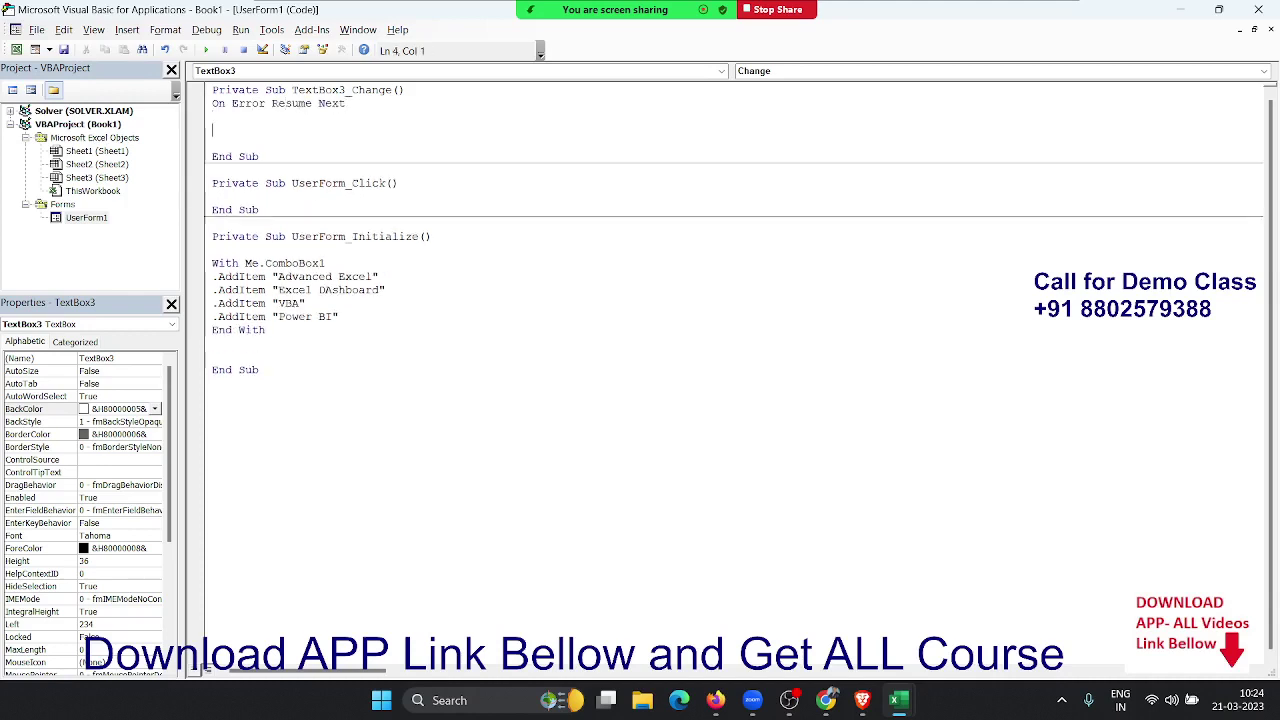
text(if )
text(me.len)
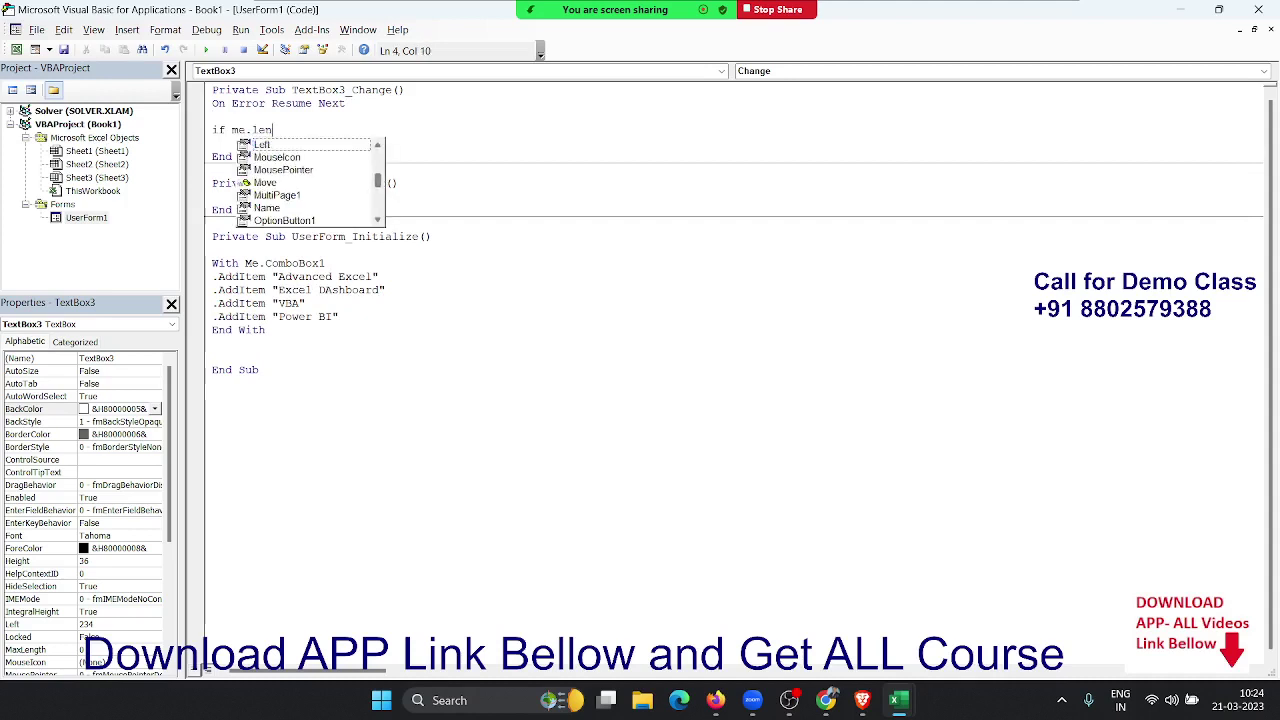
text(e)
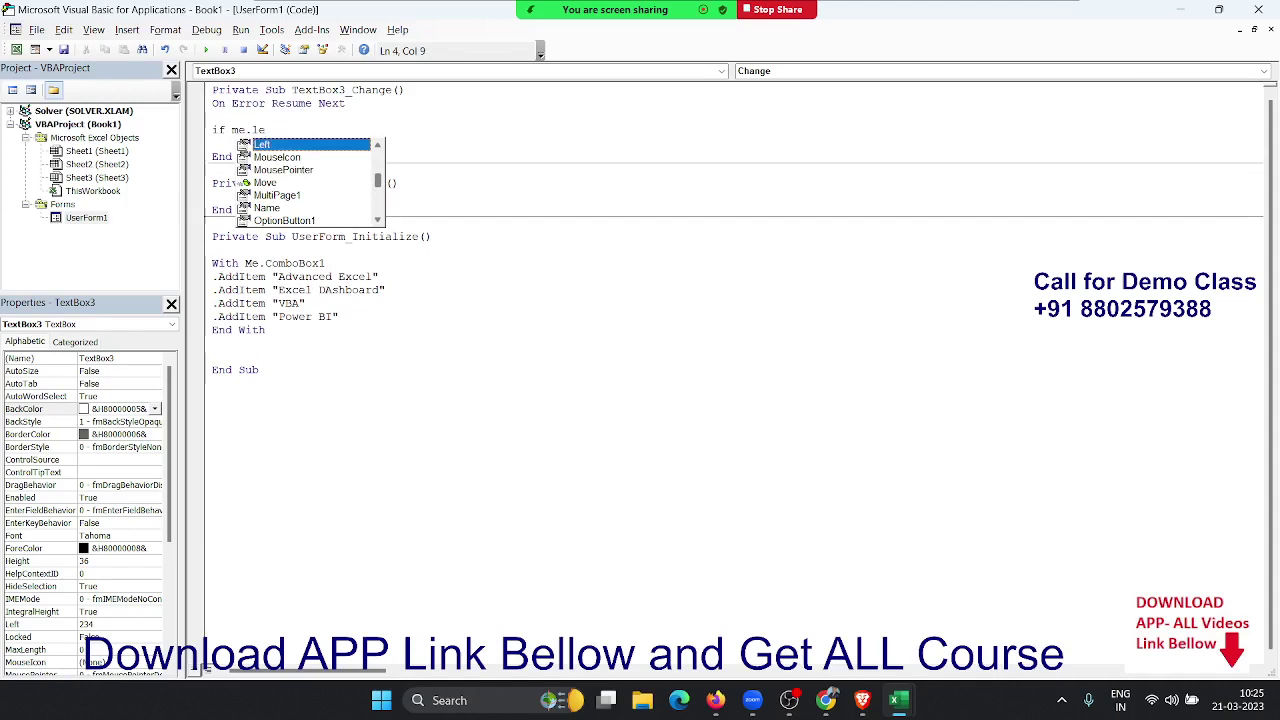
key(BackSpace)
key(BackSpace)
key(BackSpace)
key(BackSpace)
key(BackSpace)
key(BackSpace)
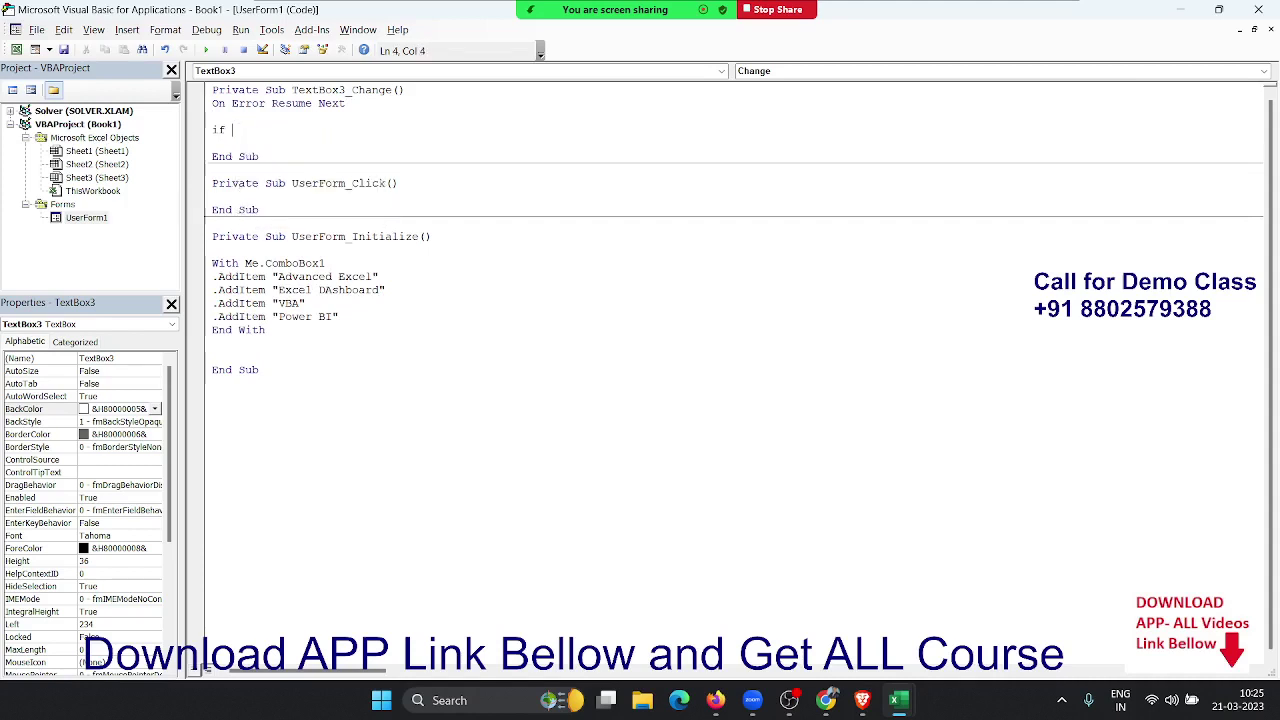
key(BackSpace)
key(BackSpace)
key(Up)
key(shift+Up)
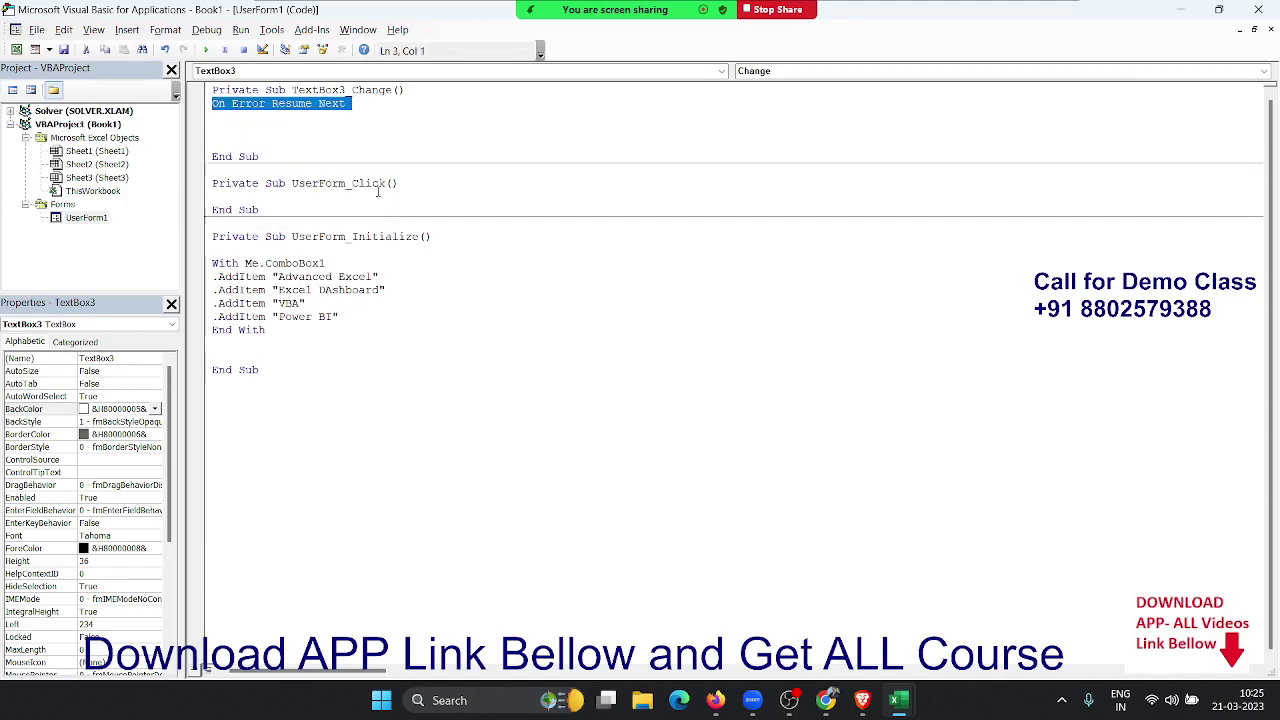
key(Delete)
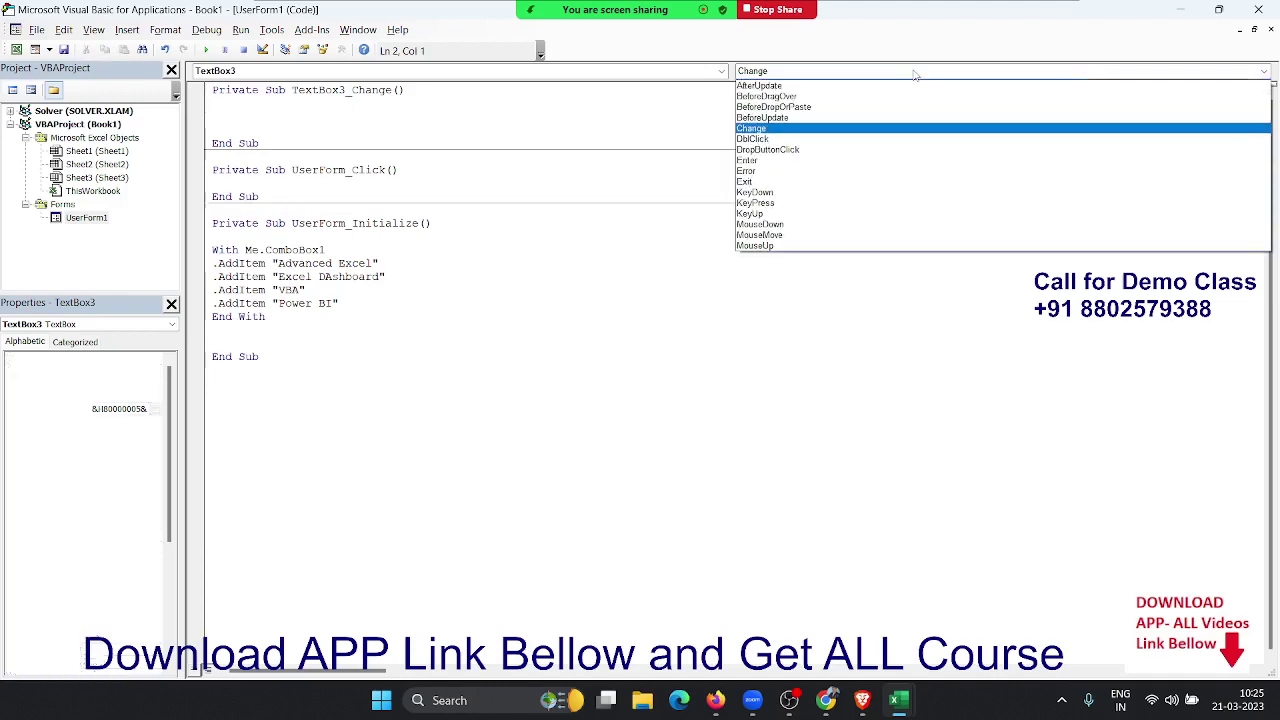
Browse the TextBox3 and UserForm event lists, returning to the TextBox3_Change procedure.
click(913, 72)
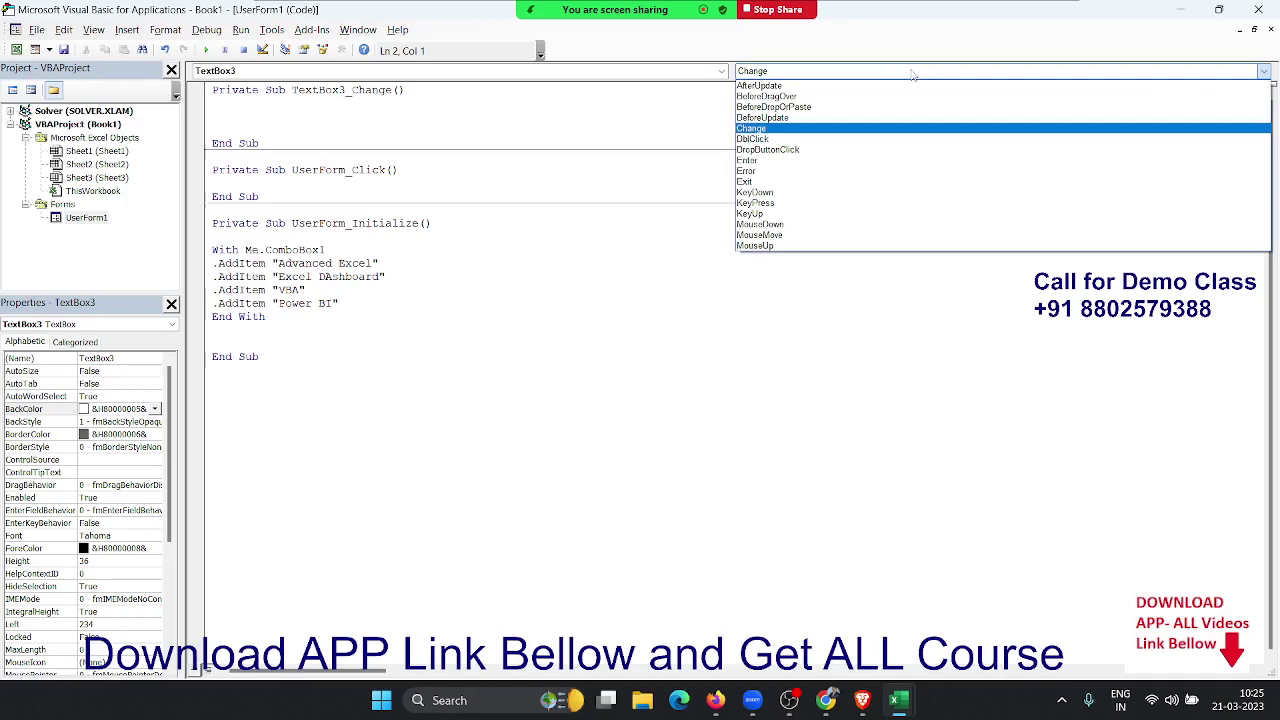
key(Up)
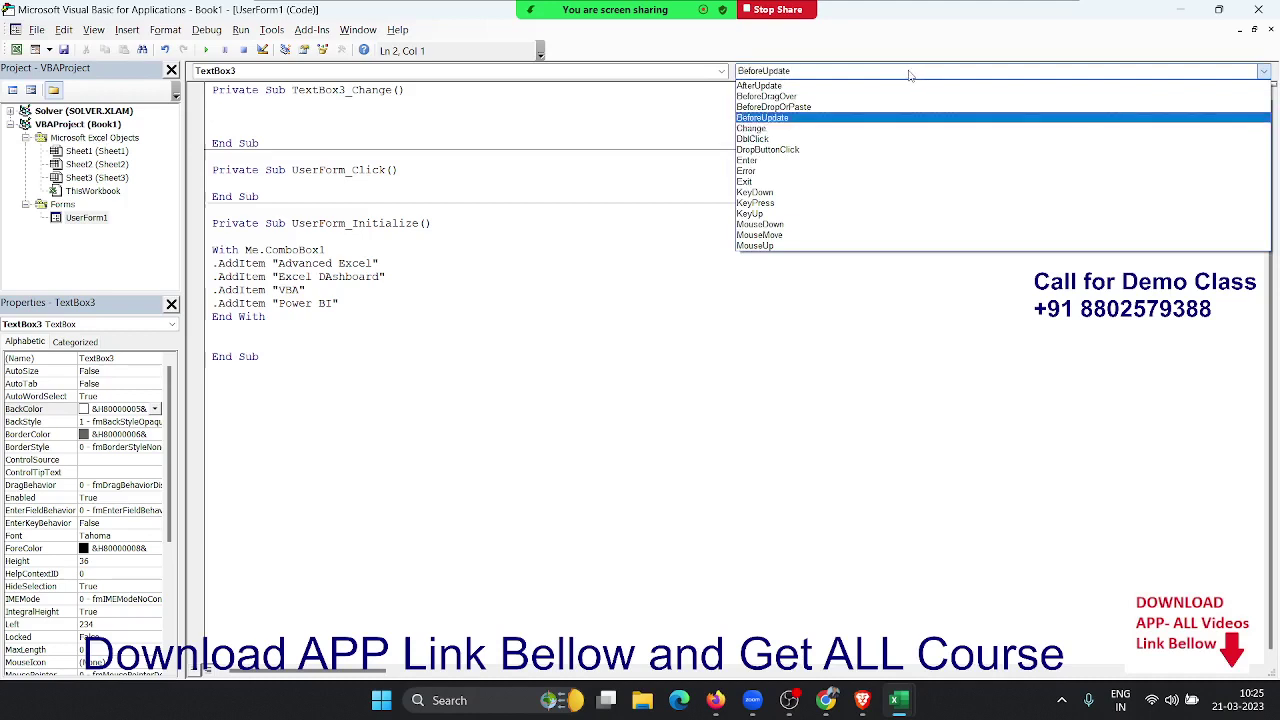
key(Down)
key(Down)
key(Down)
key(Down)
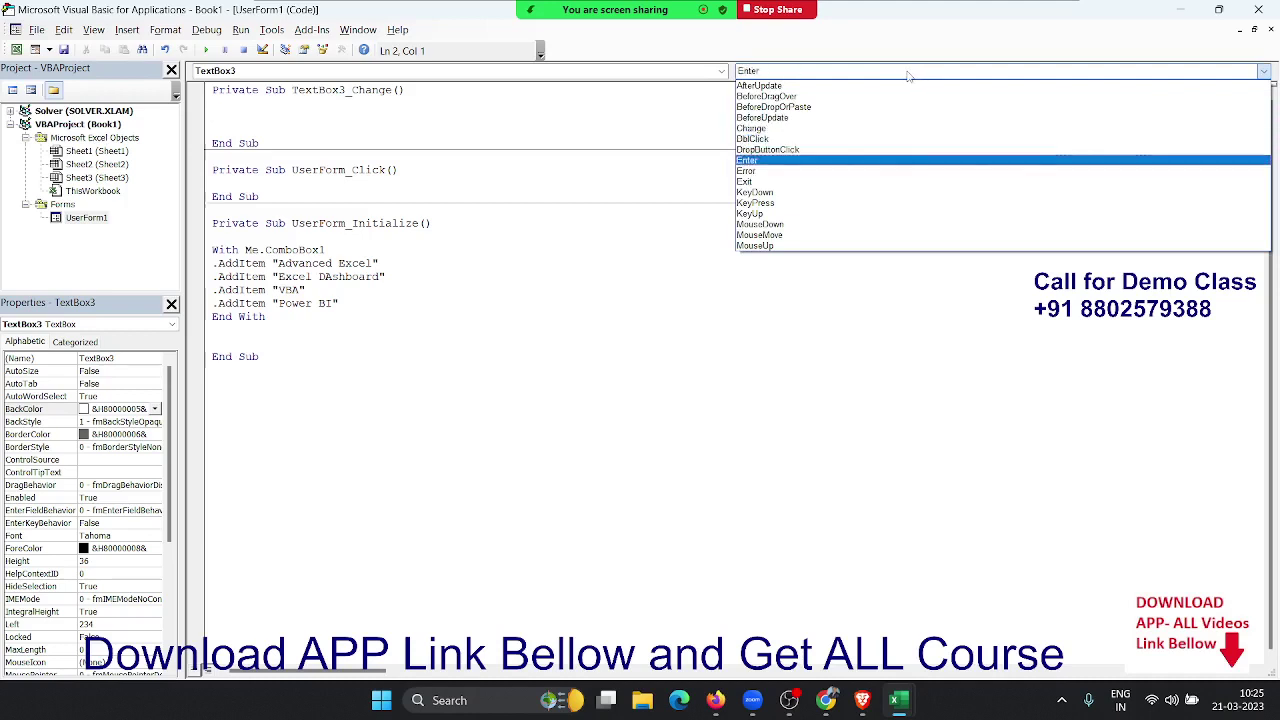
key(Down)
key(Up)
key(Up)
key(Up)
key(Up)
key(Up)
key(Up)
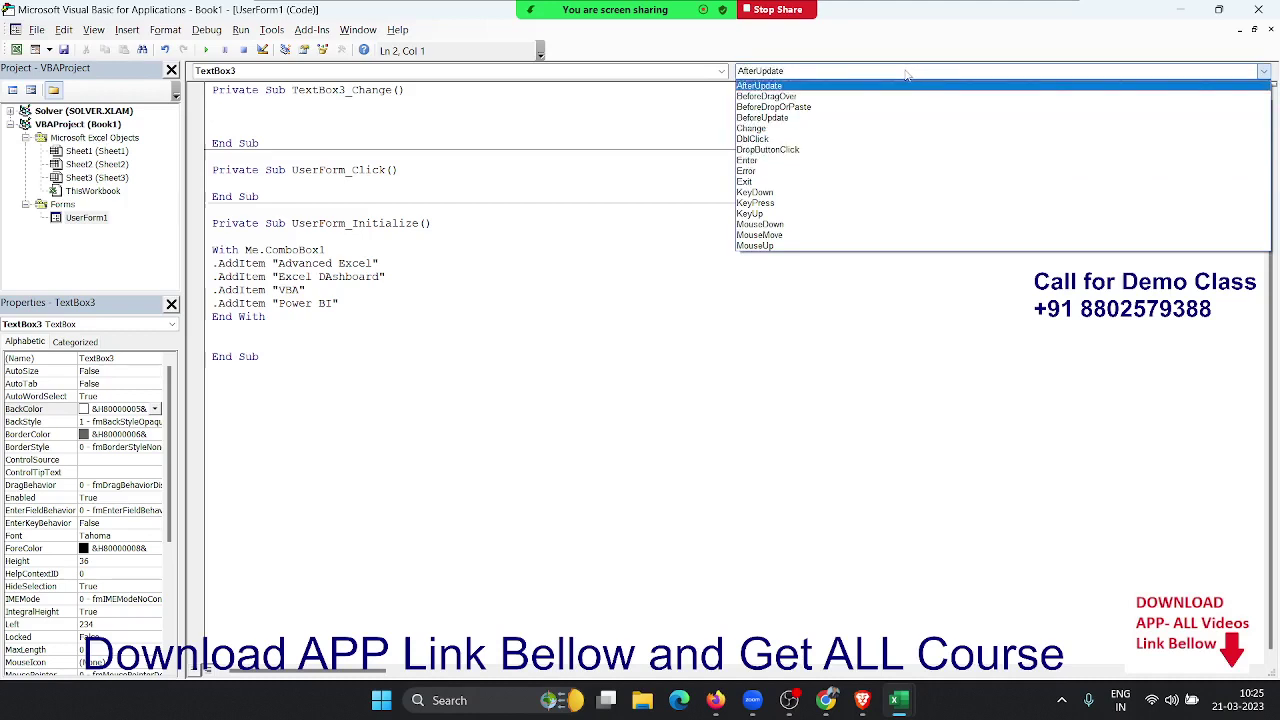
key(Escape)
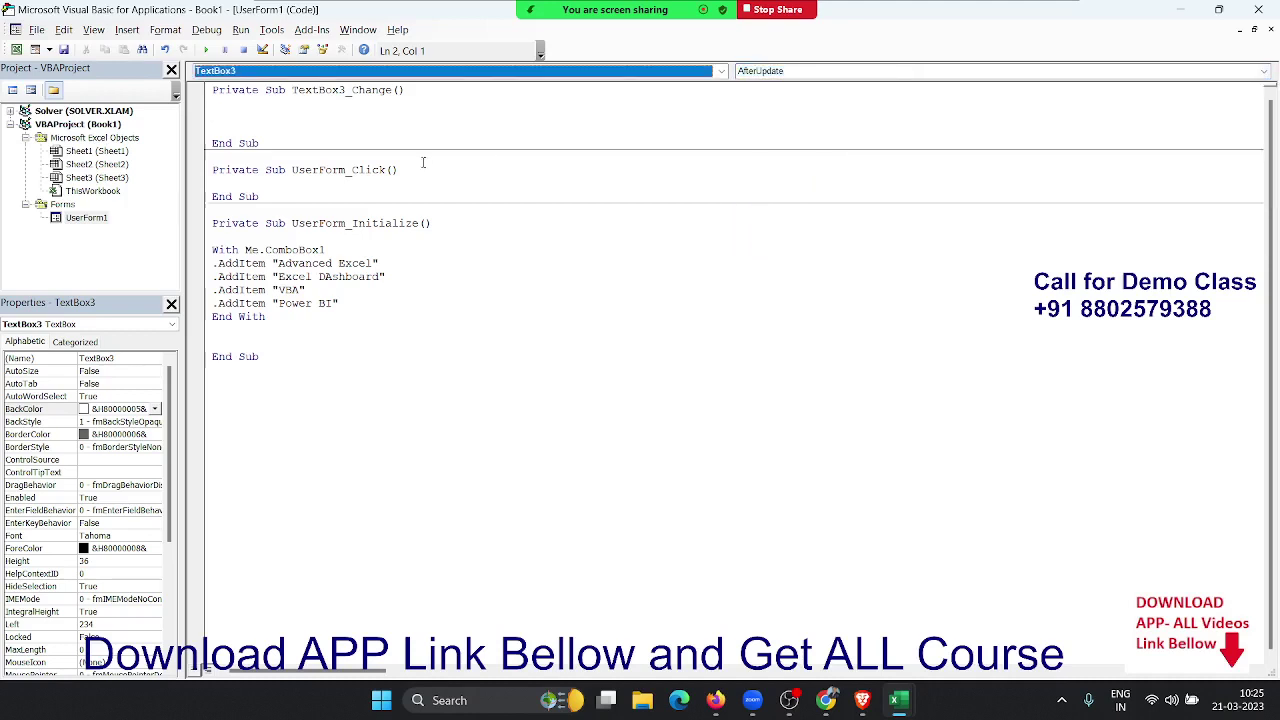
key(Tab)
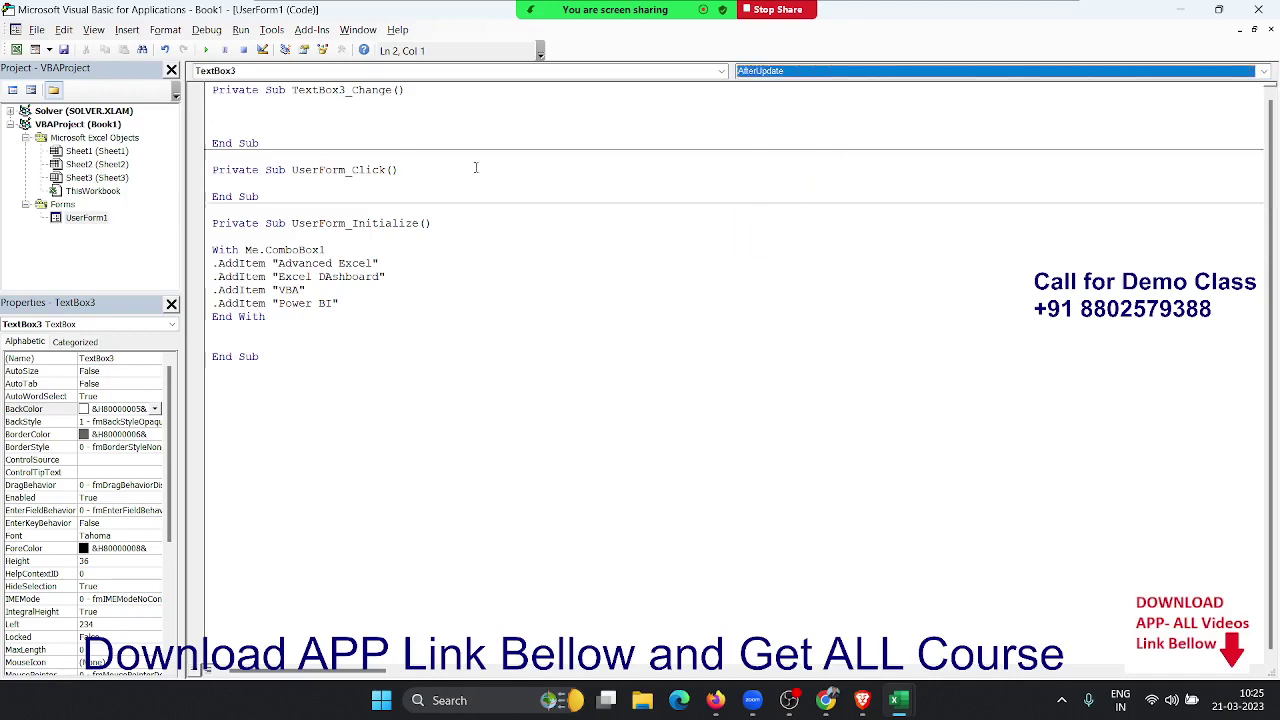
click(778, 178)
click(771, 71)
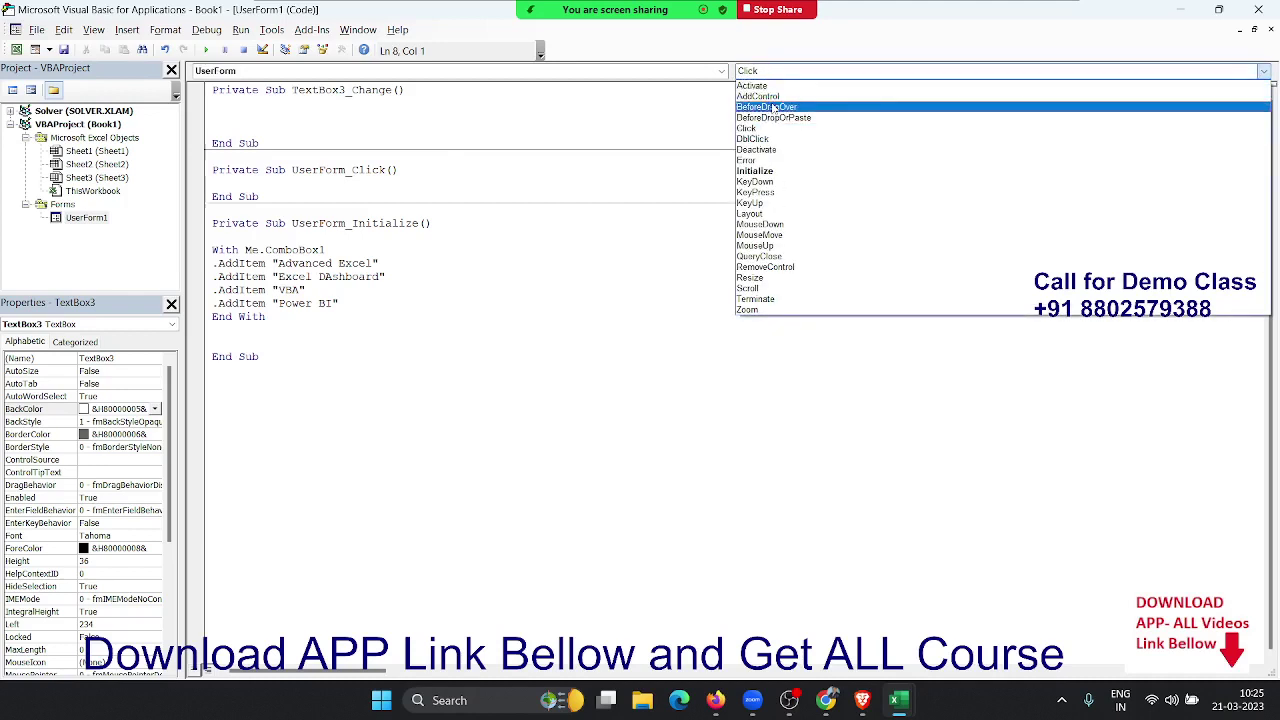
click(360, 130)
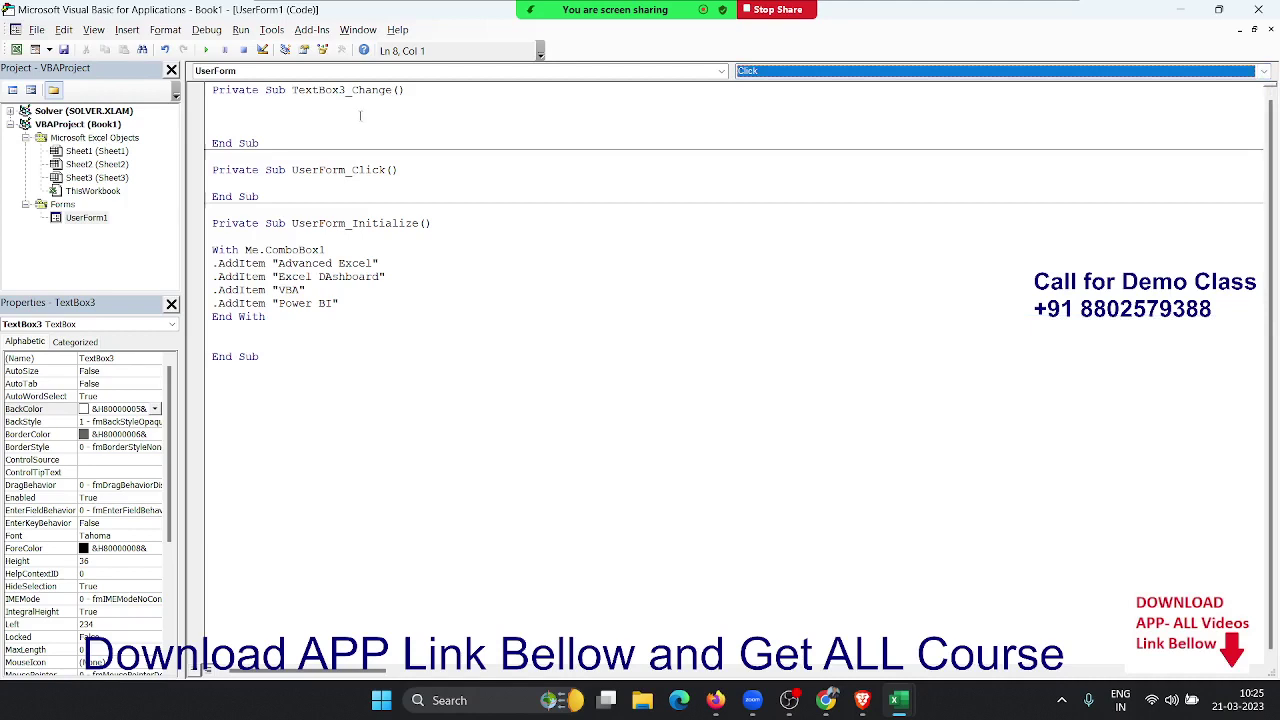
click(357, 114)
Insert an empty TextBox3_AfterUpdate procedure for the Mobile textbox.
click(780, 75)
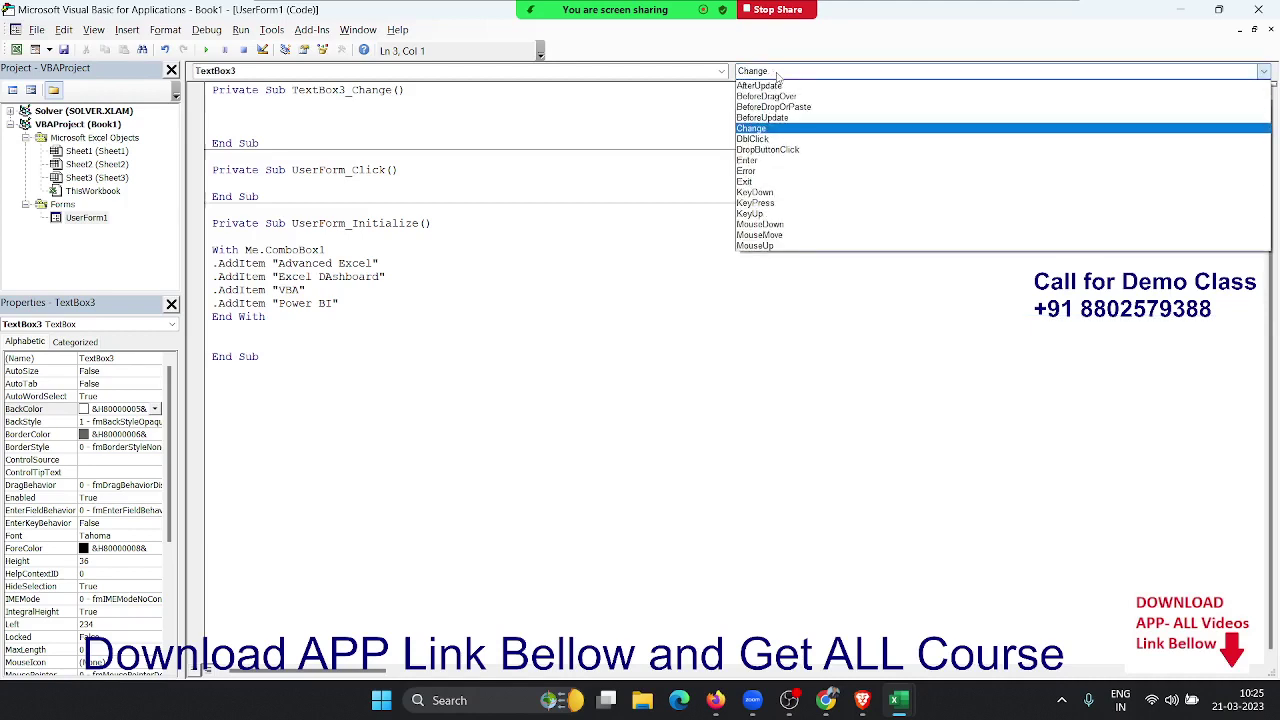
click(778, 85)
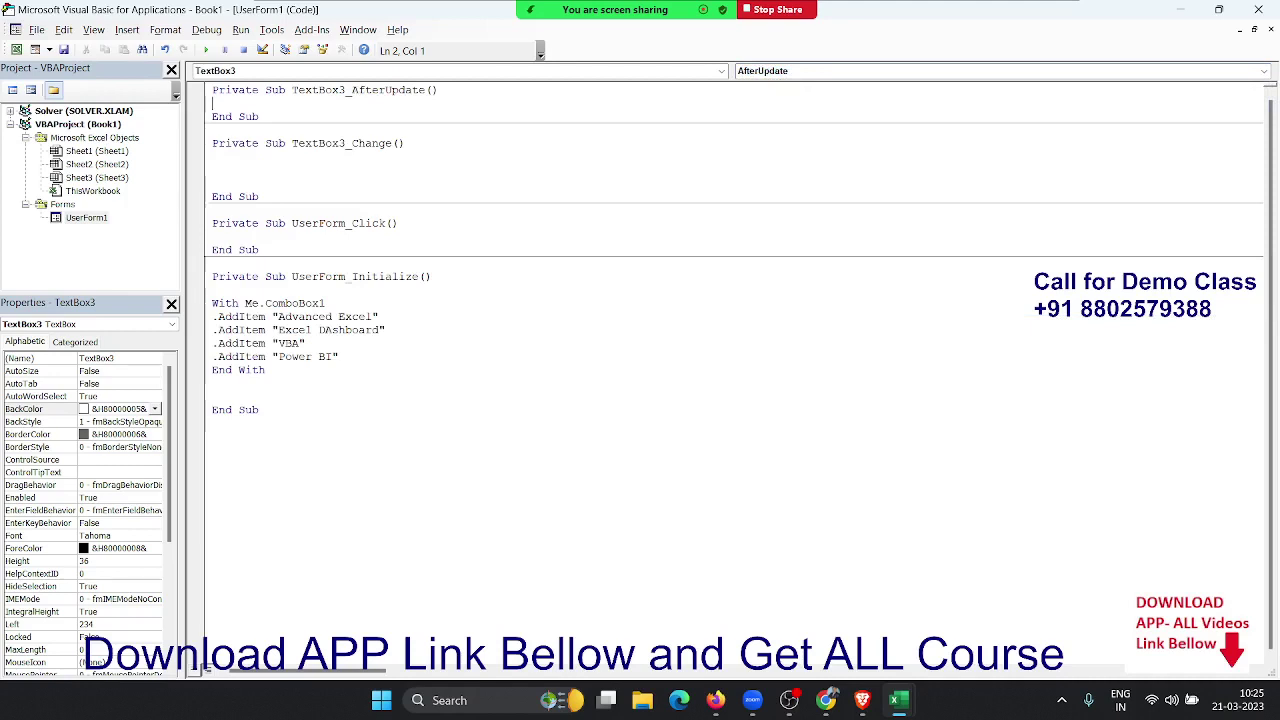
key(alt+Tab)
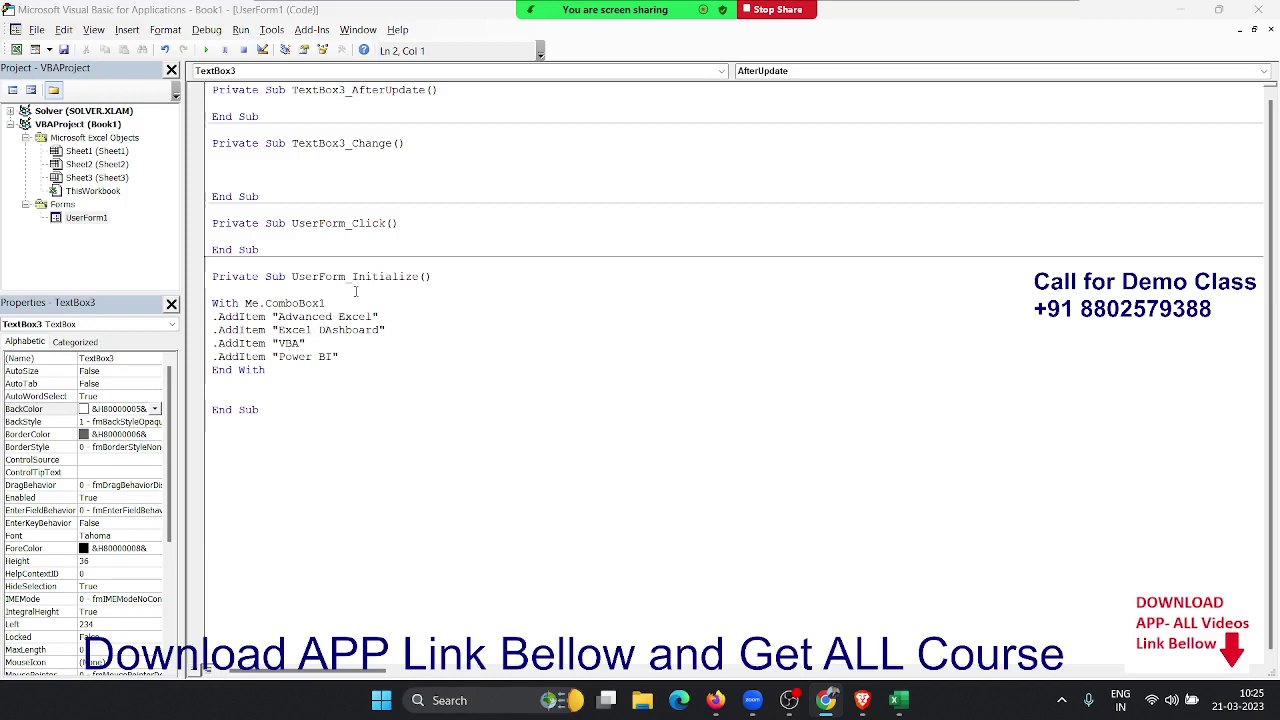
Add On Error Resume Next as the first line of TextBox3_AfterUpdate.
key(ctrl+End)
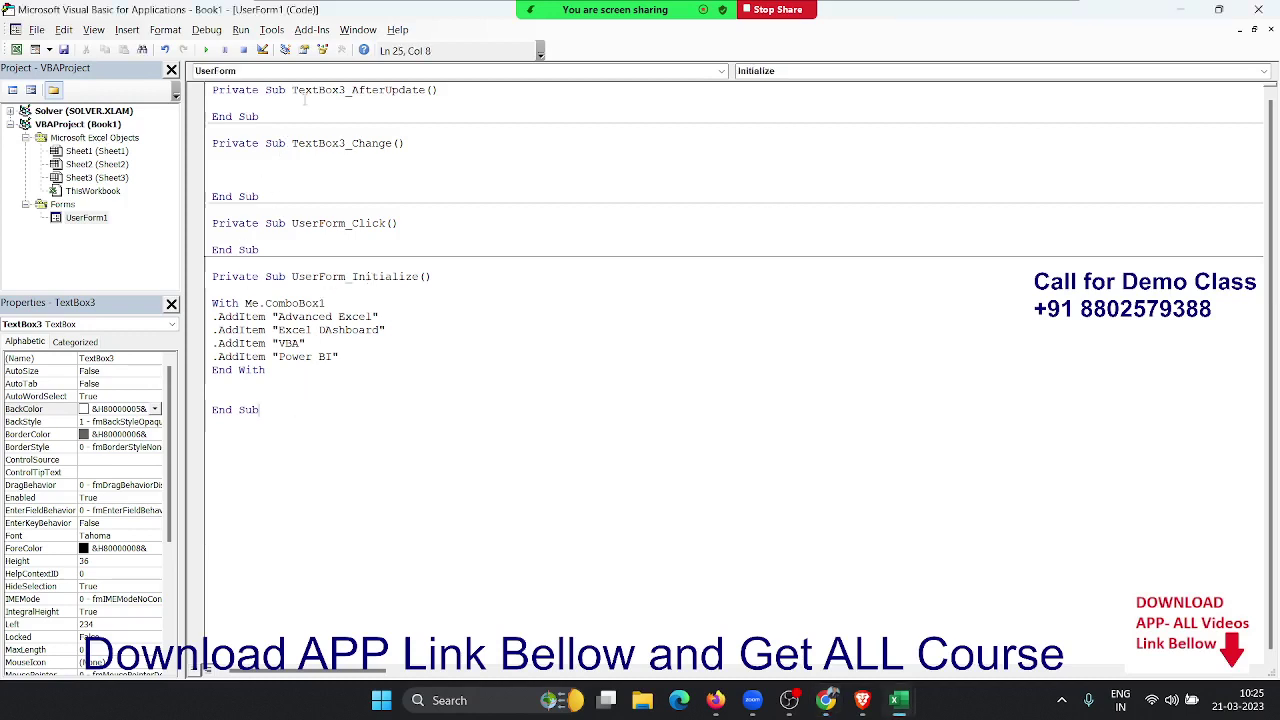
click(305, 97)
key(Return)
key(Return)
click(212, 103)
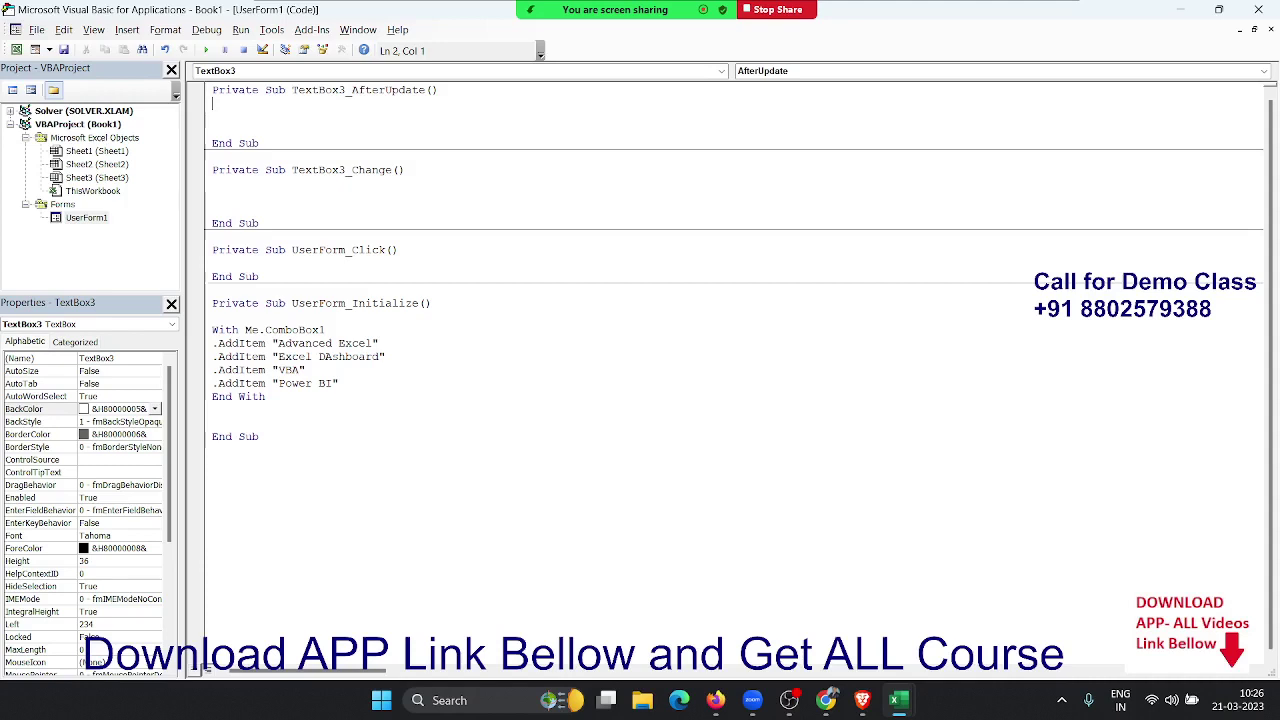
text(on error)
text( resume n)
text(ext)
key(Return)
key(Return)
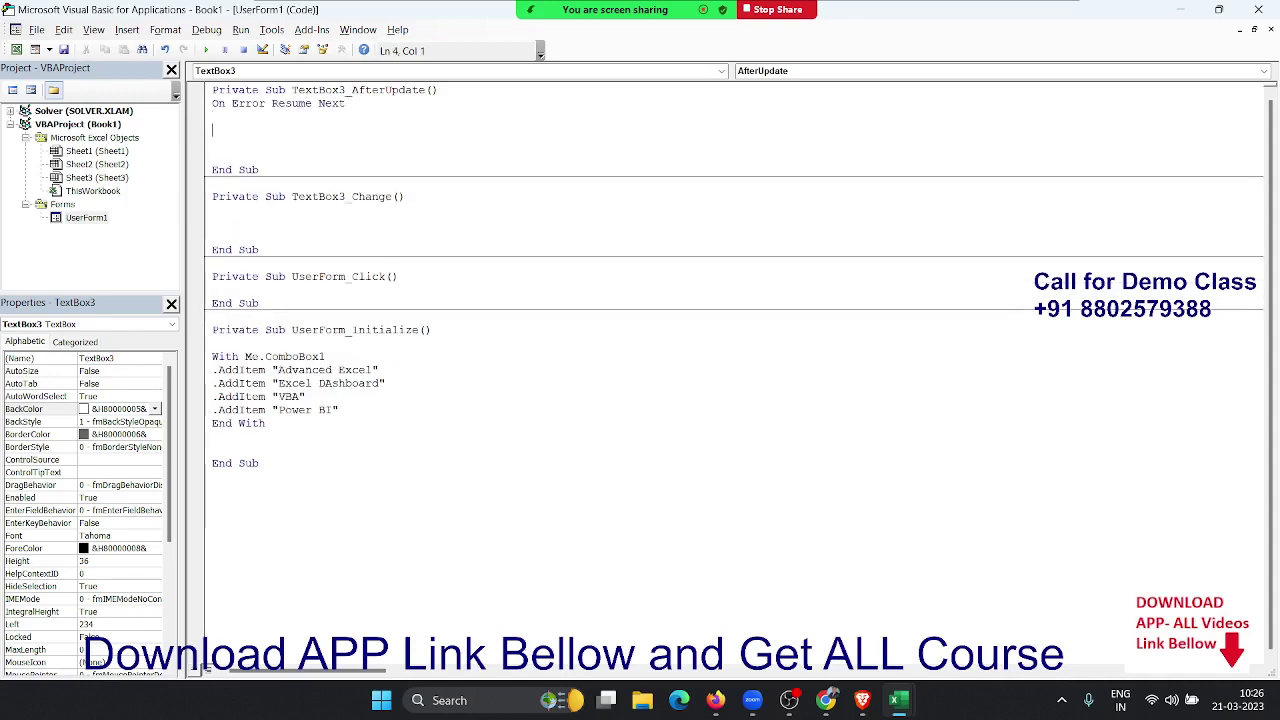
Add the line If Len(Me.TextBox3.Value) <> 10 Then below it.
text(if )
text(le)
text(n(me)
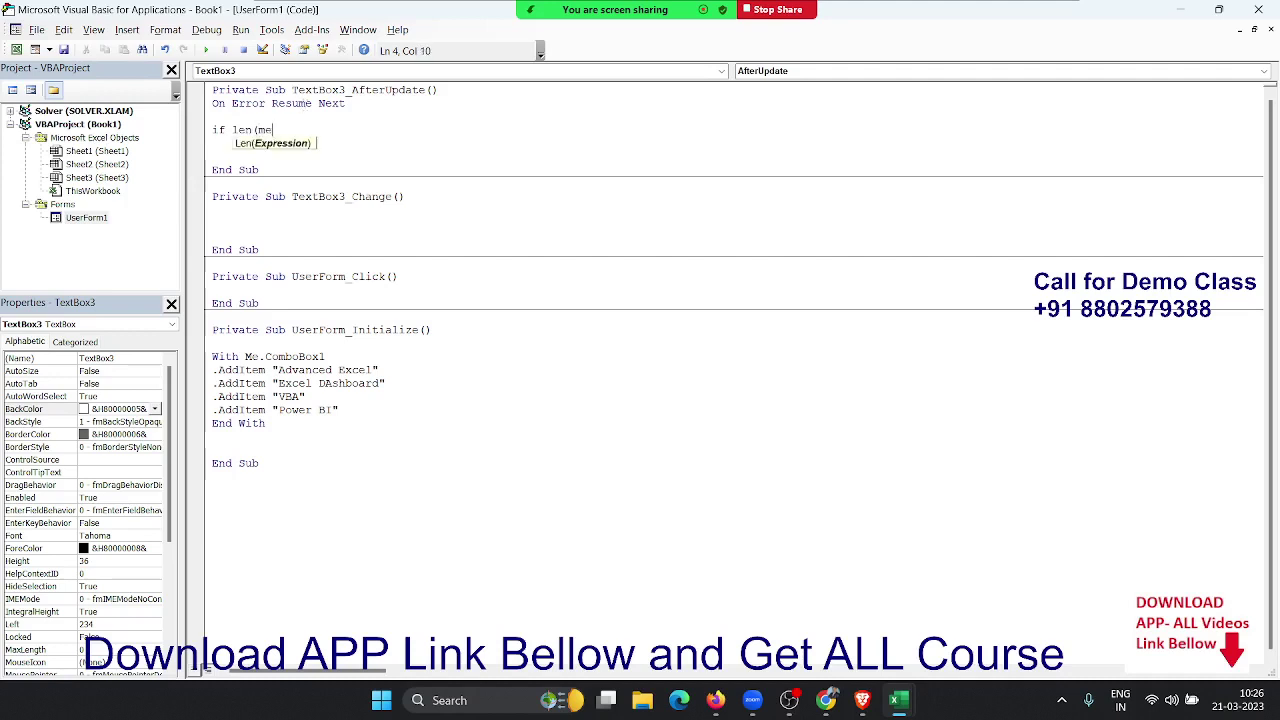
text(.te)
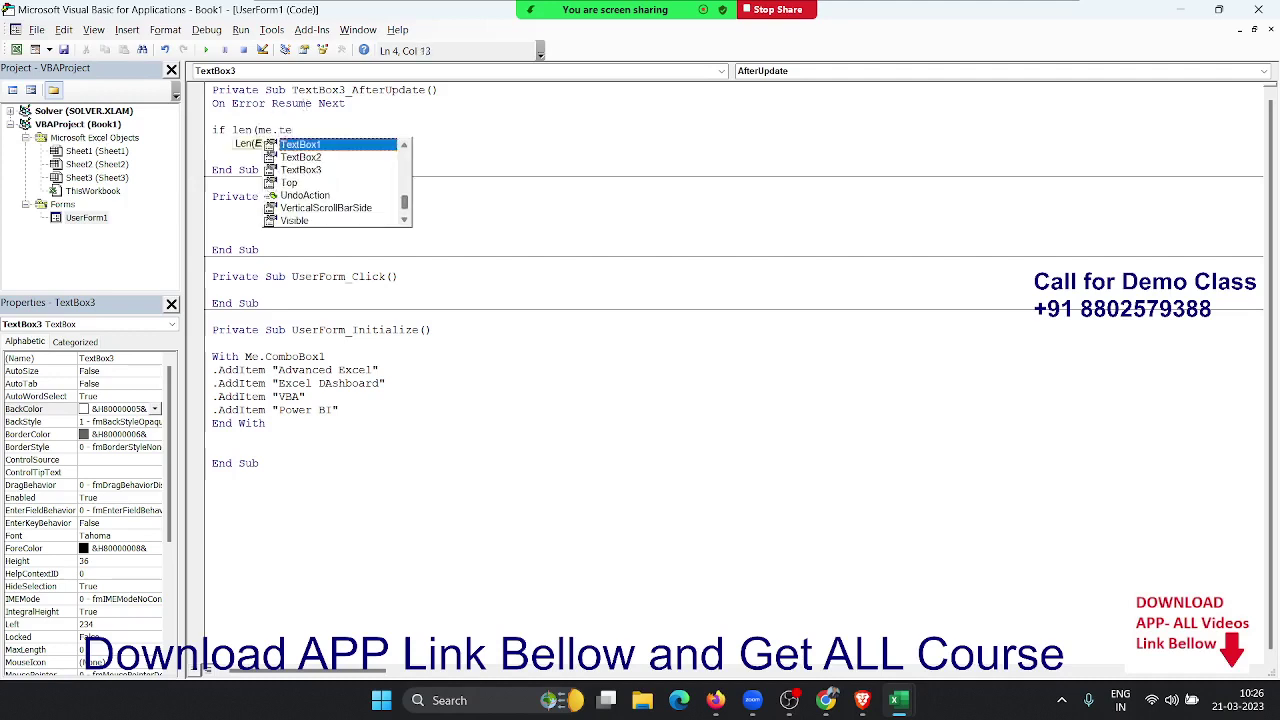
click(300, 157)
click(300, 170)
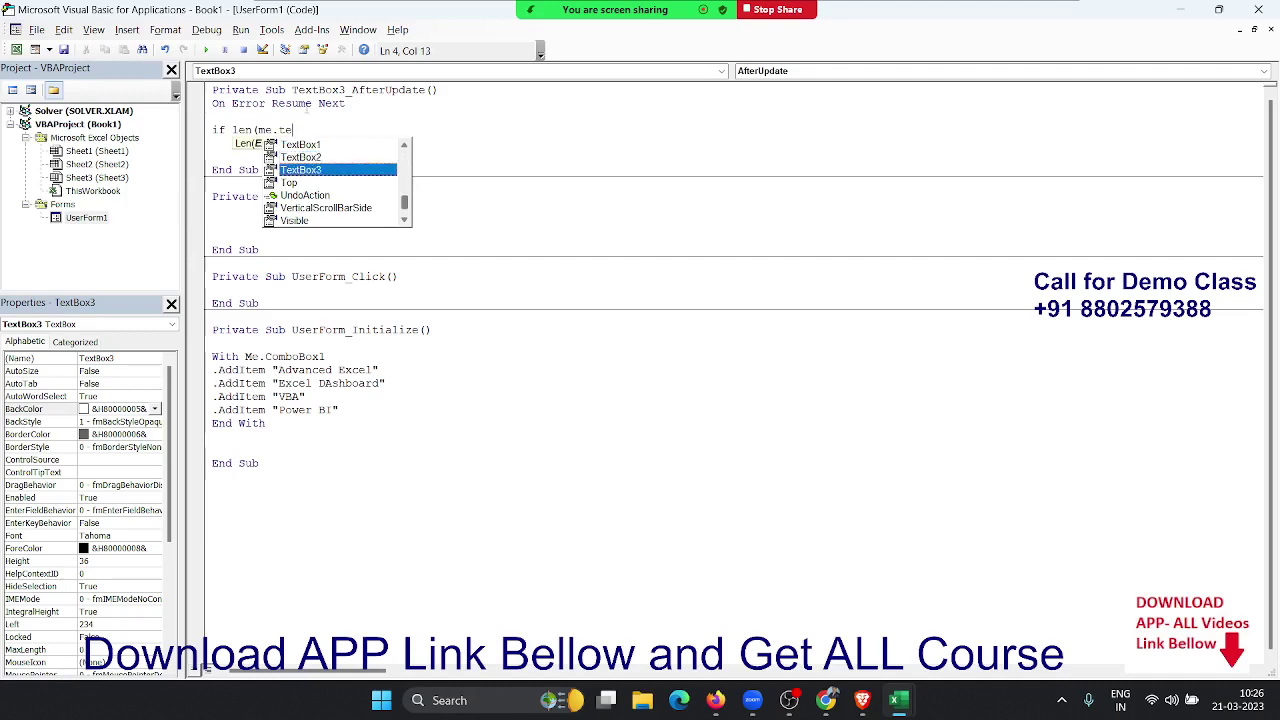
key(Tab)
text(.v)
key(Tab)
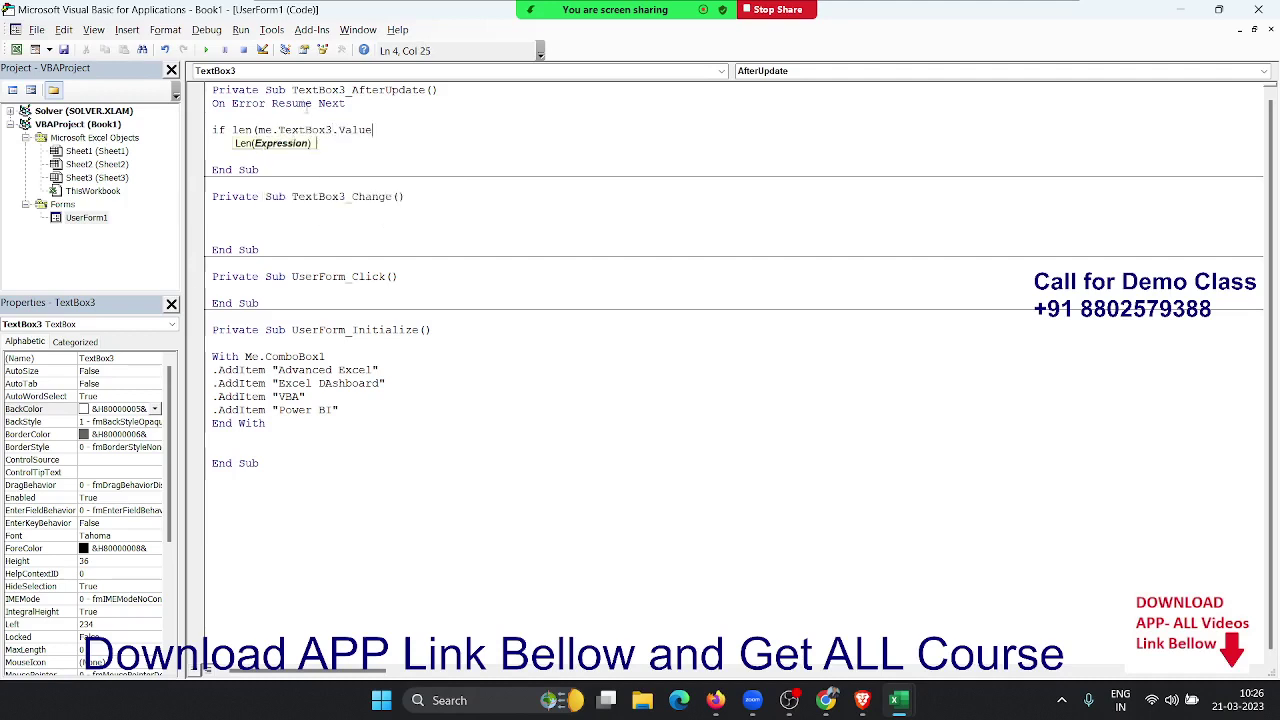
text() )
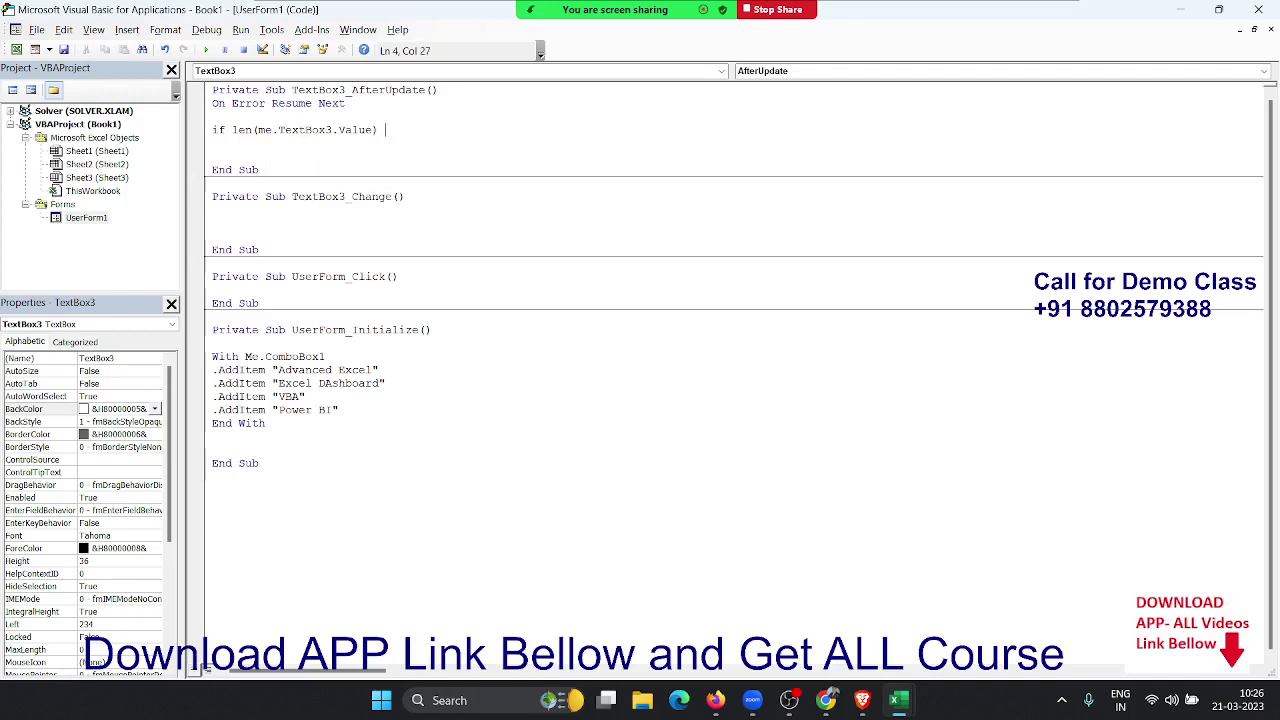
text(<> 10 )
text(Then)
key(Return)
Add MsgBox "Please Enter 10 Disgit Number" inside the If block.
text(m)
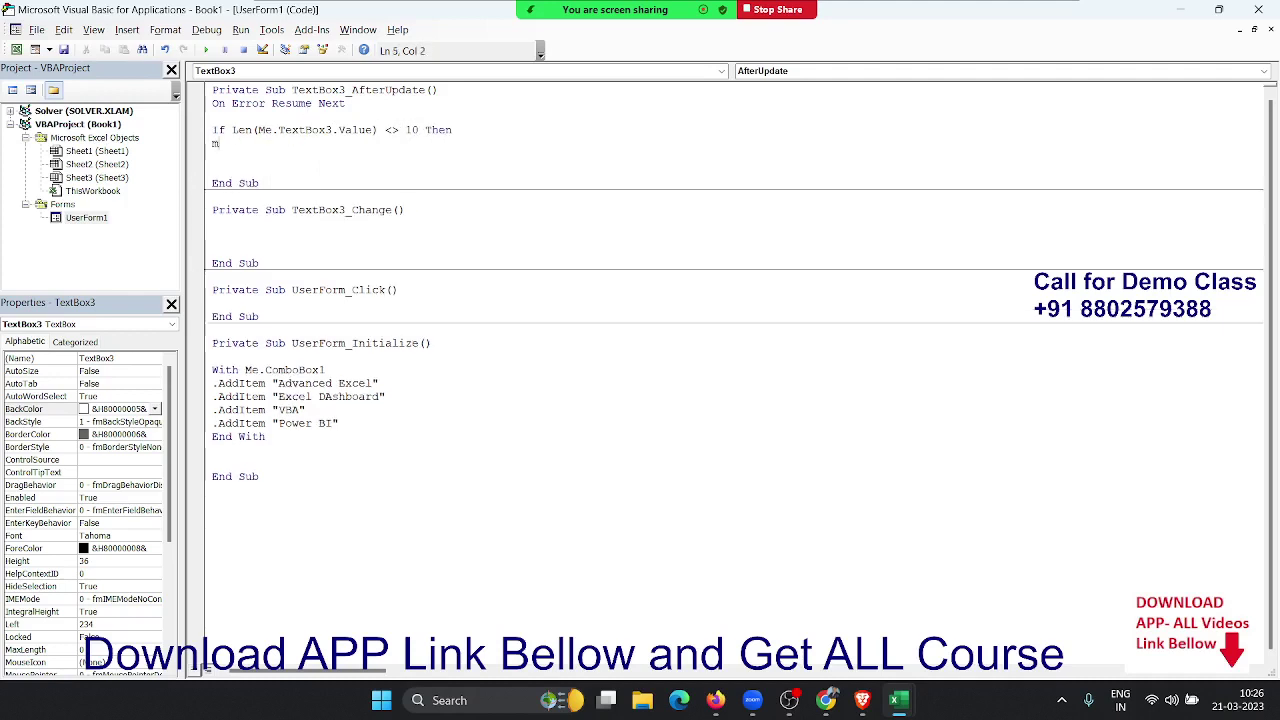
text(sg)
text(bix)
key(BackSpace)
key(BackSpace)
text(o)
text(x ")
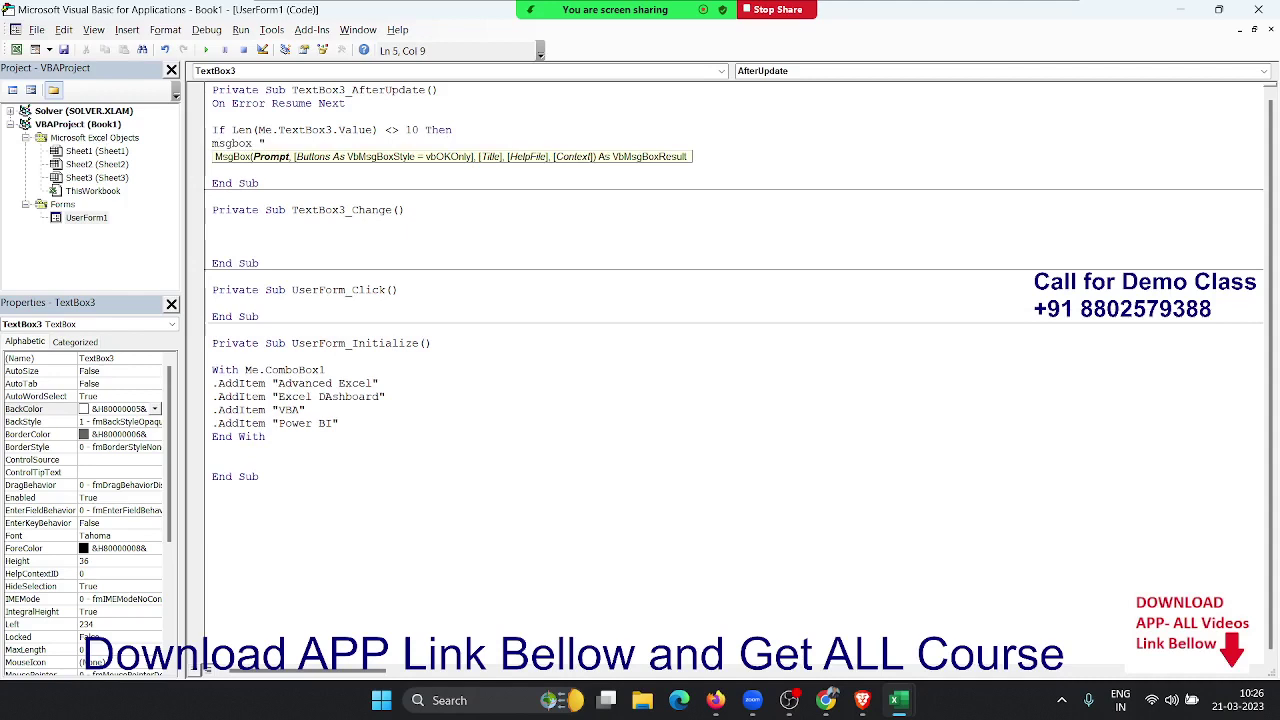
text(Please )
text(Enter )
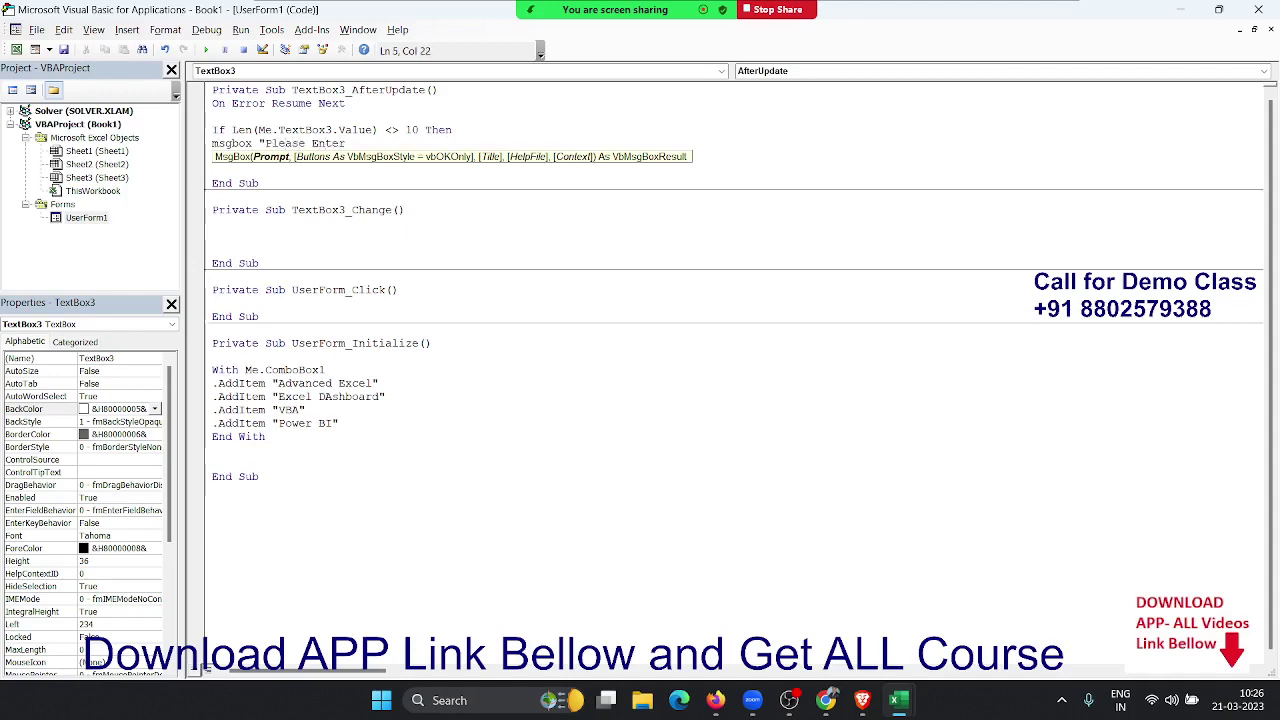
text(10 )
text(Disgit )
text(Number)
text(")
Add Me.TextBox3.SetFocus under the MsgBox line.
key(Return)
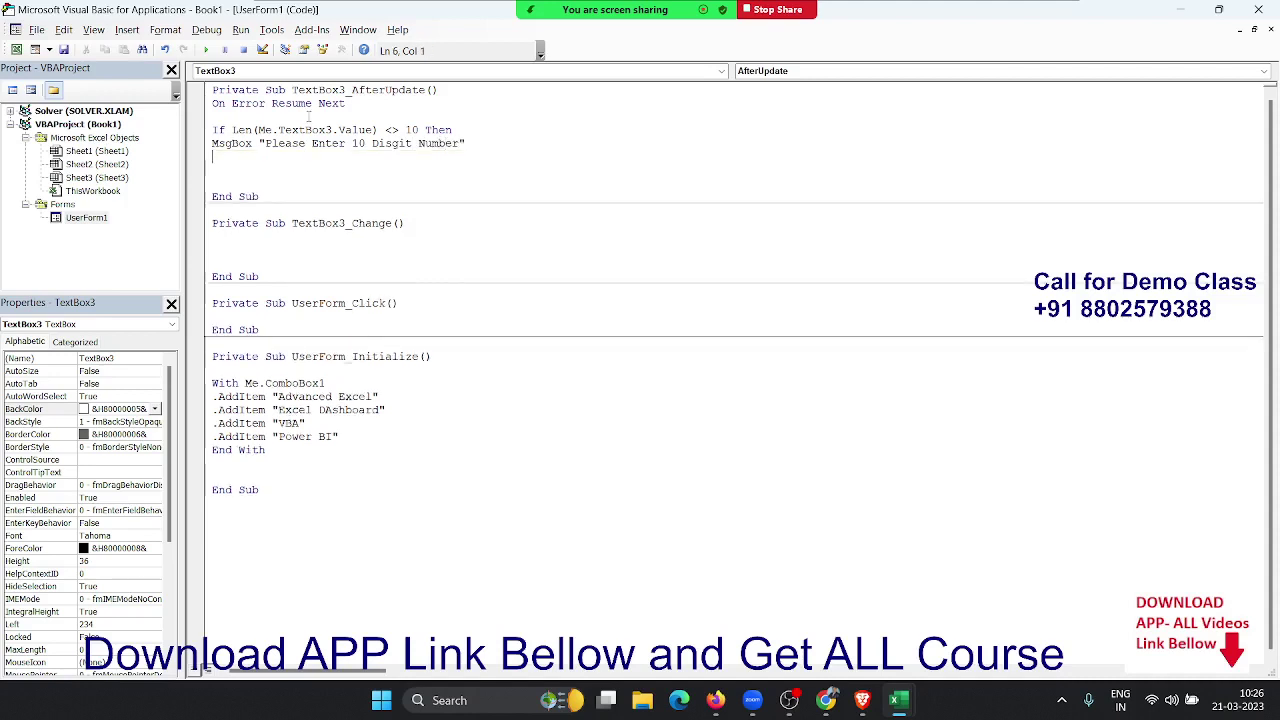
text(me.te)
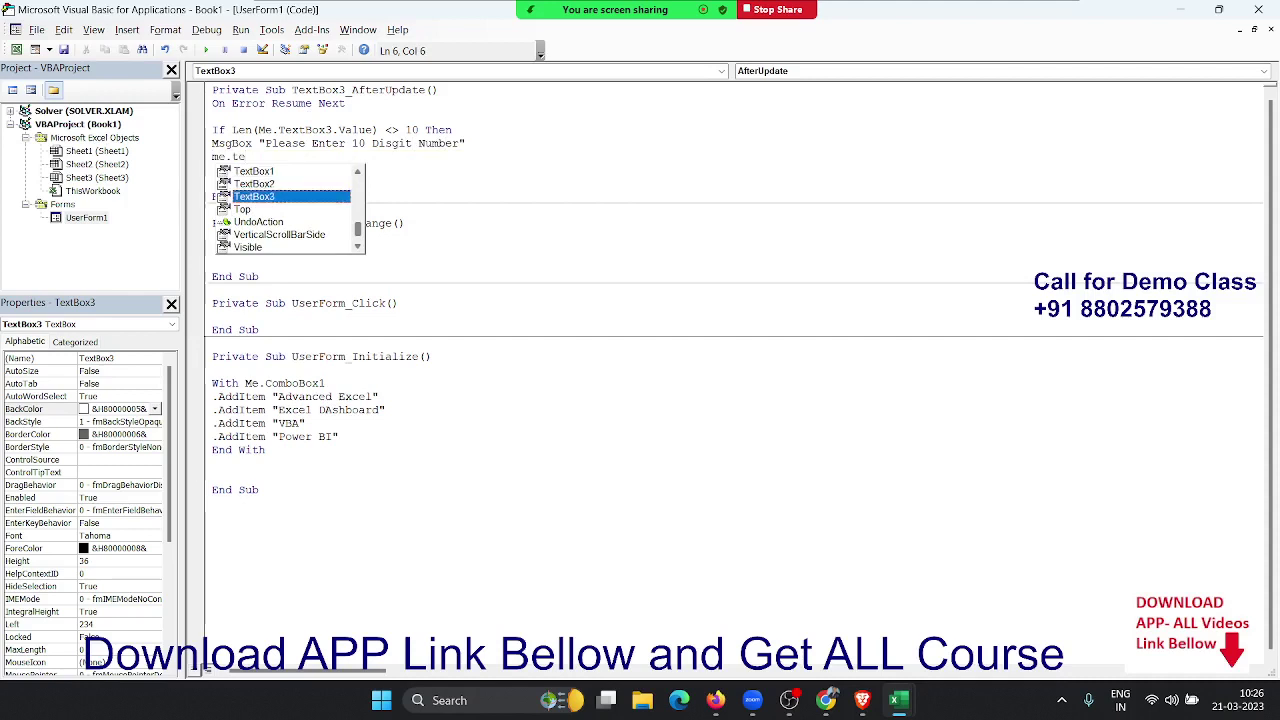
key(Tab)
text(.got)
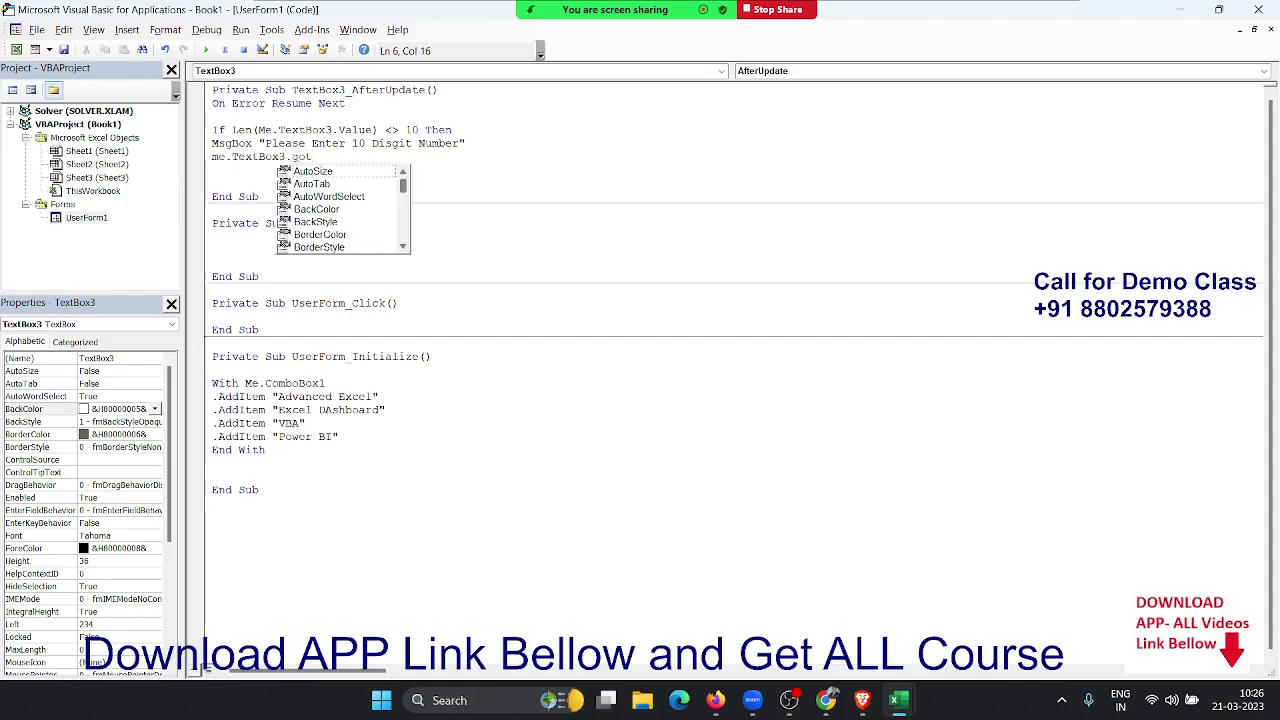
key(BackSpace)
key(BackSpace)
key(BackSpace)
text(se)
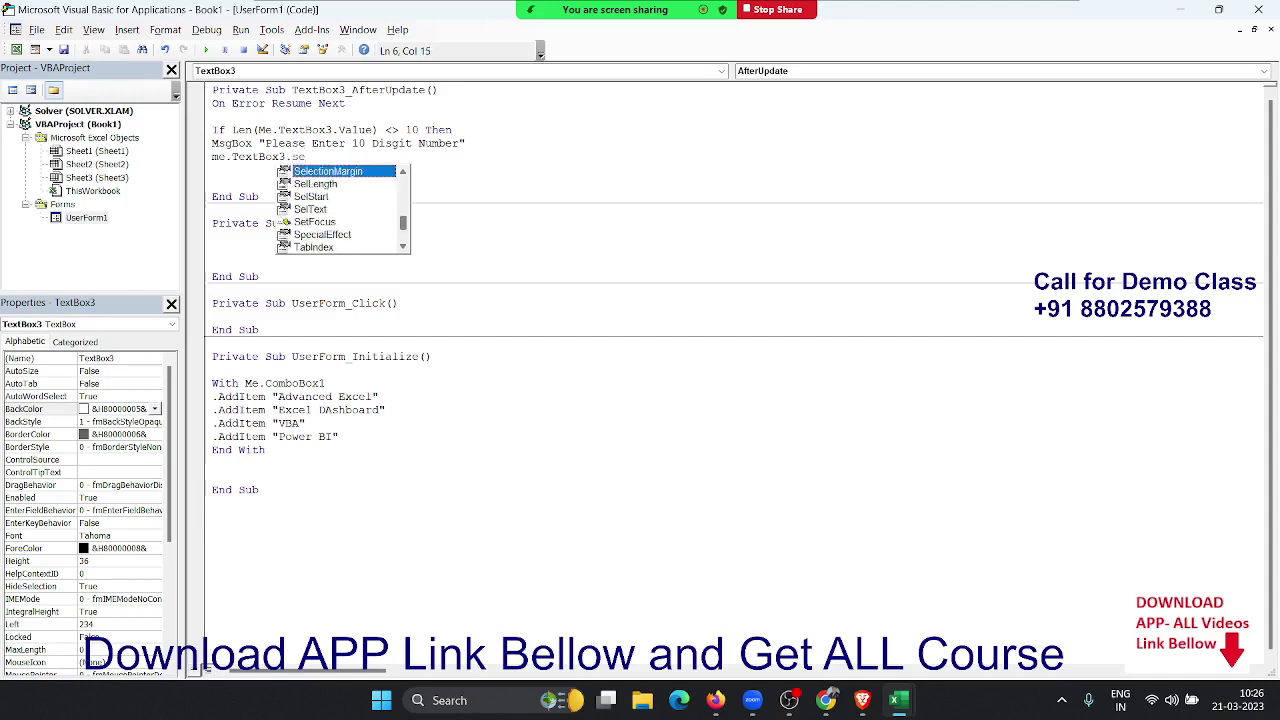
key(Down)
key(Down)
key(Down)
key(Down)
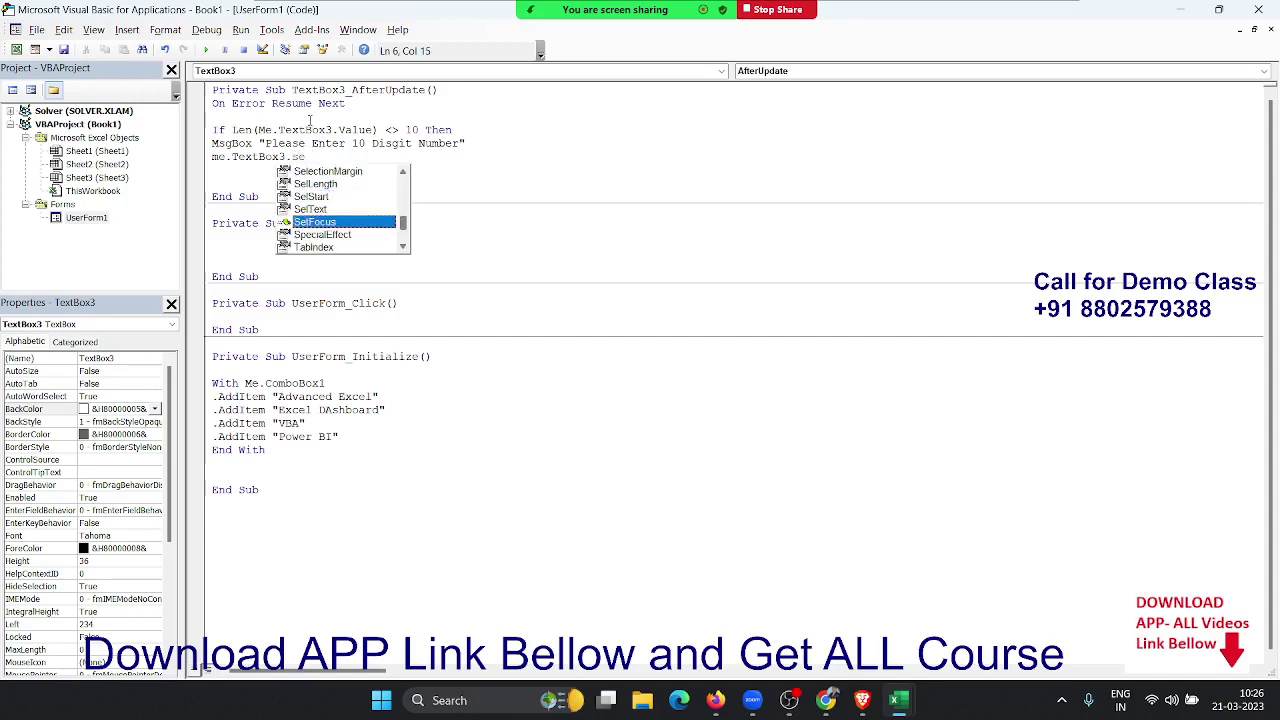
key(space)
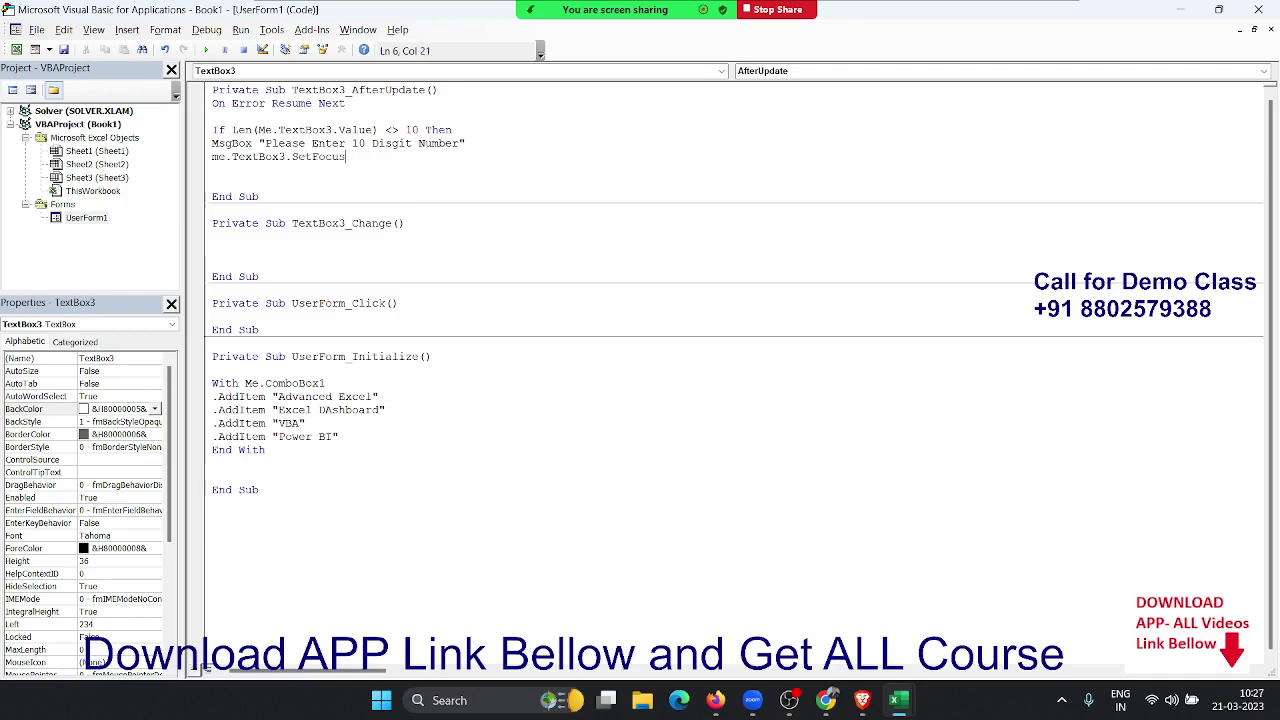
Close the block with End If and open UserForm1 from the Project Explorer.
click(213, 170)
text(en)
key(BackSpace)
key(BackSpace)
text(d if)
double_click(114, 215)
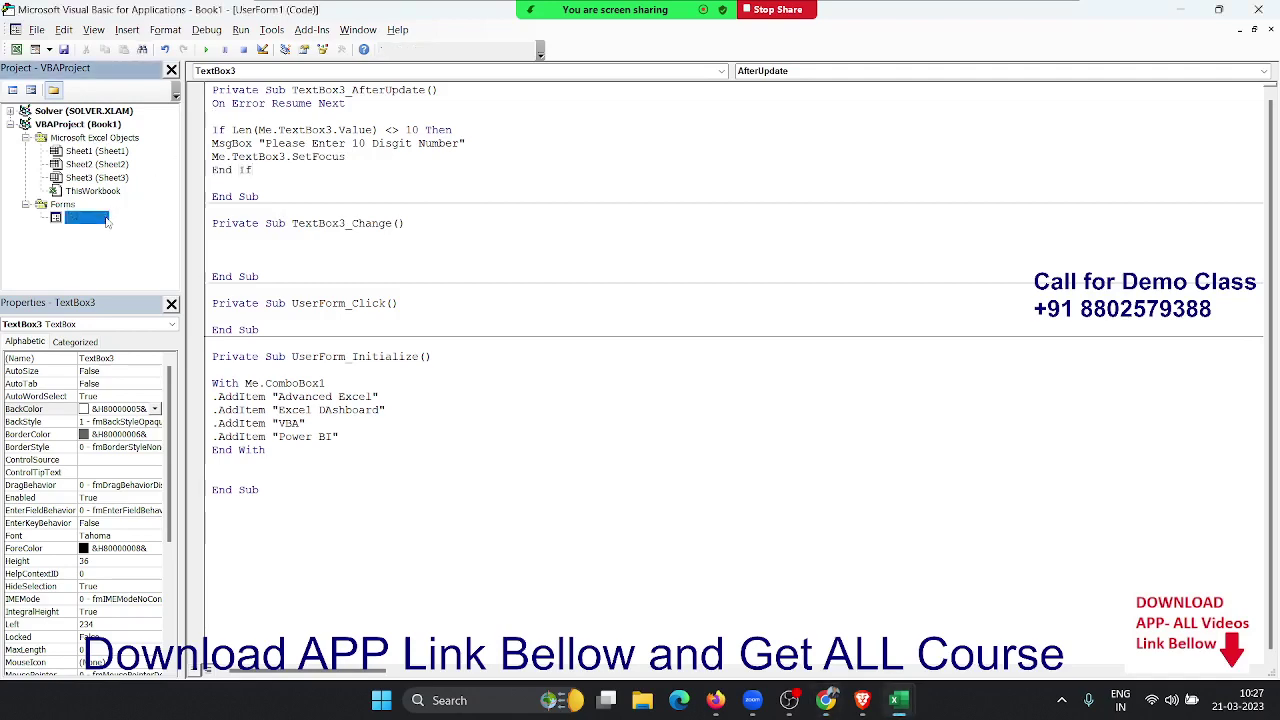
Run UserForm1 and enter 88025 in Mobile twice, dismissing the 10-digit warning each time.
click(205, 49)
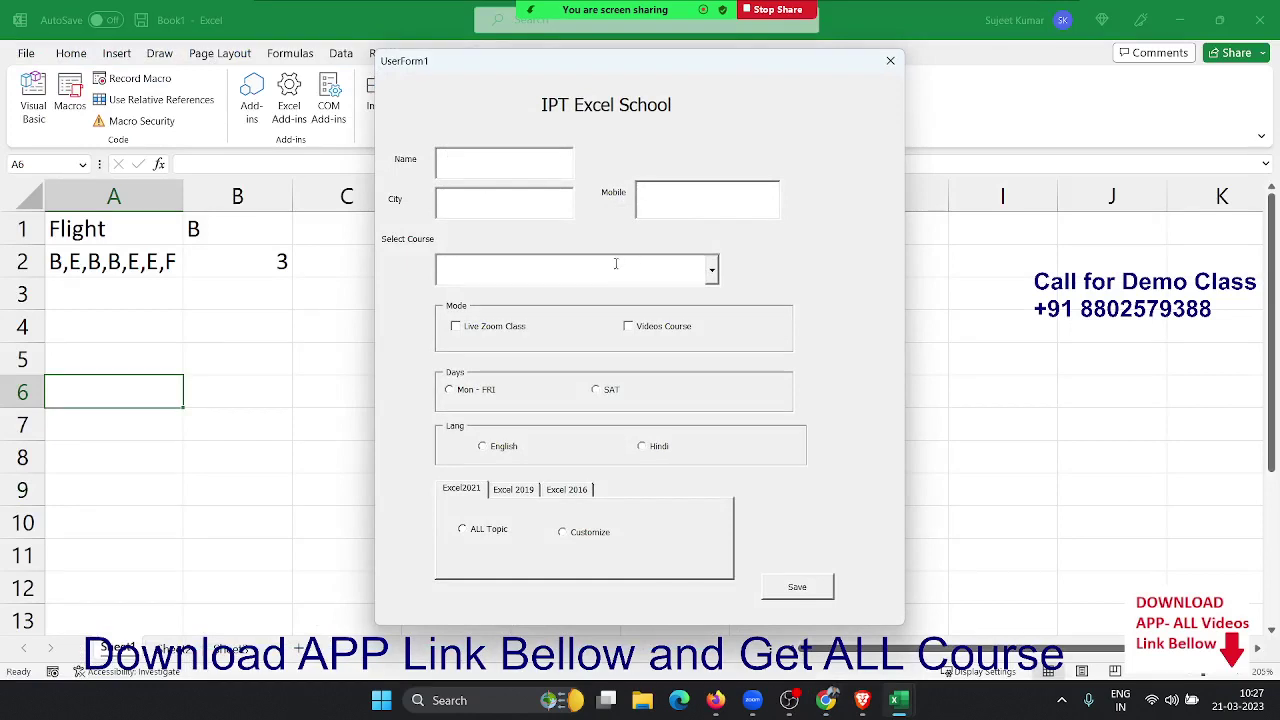
text(880)
text(25)
key(Tab)
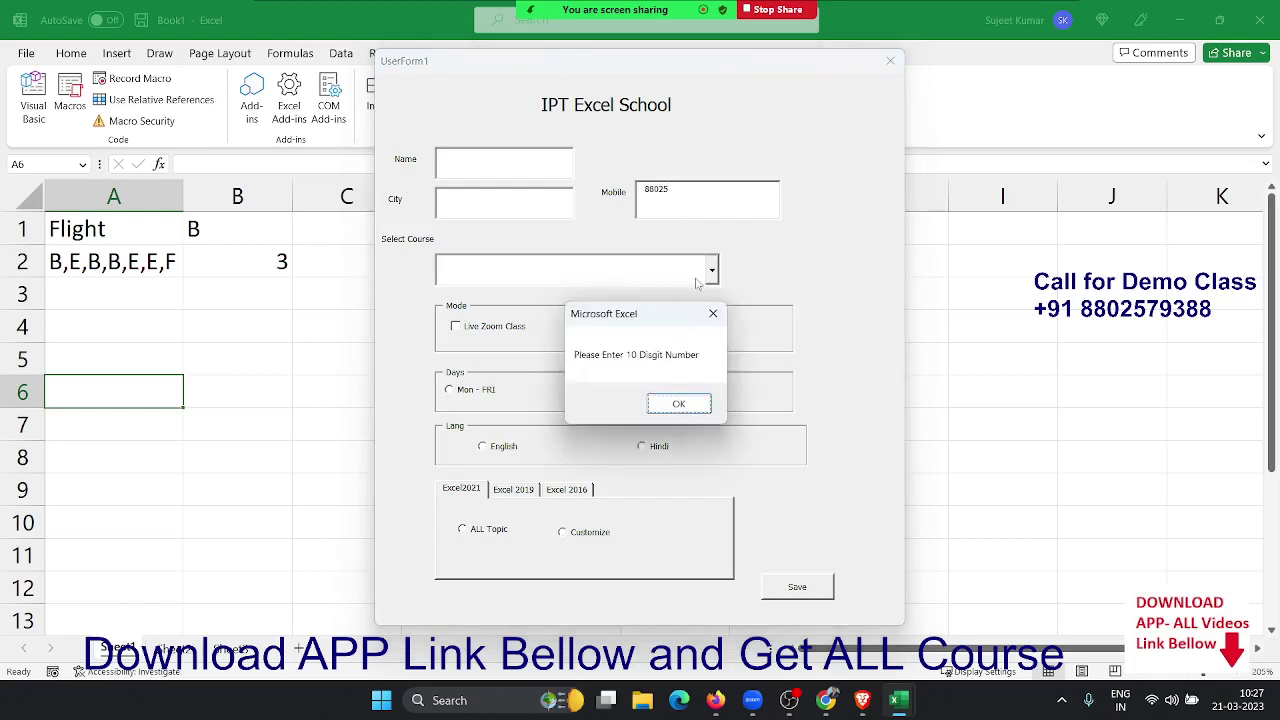
click(688, 407)
click(709, 193)
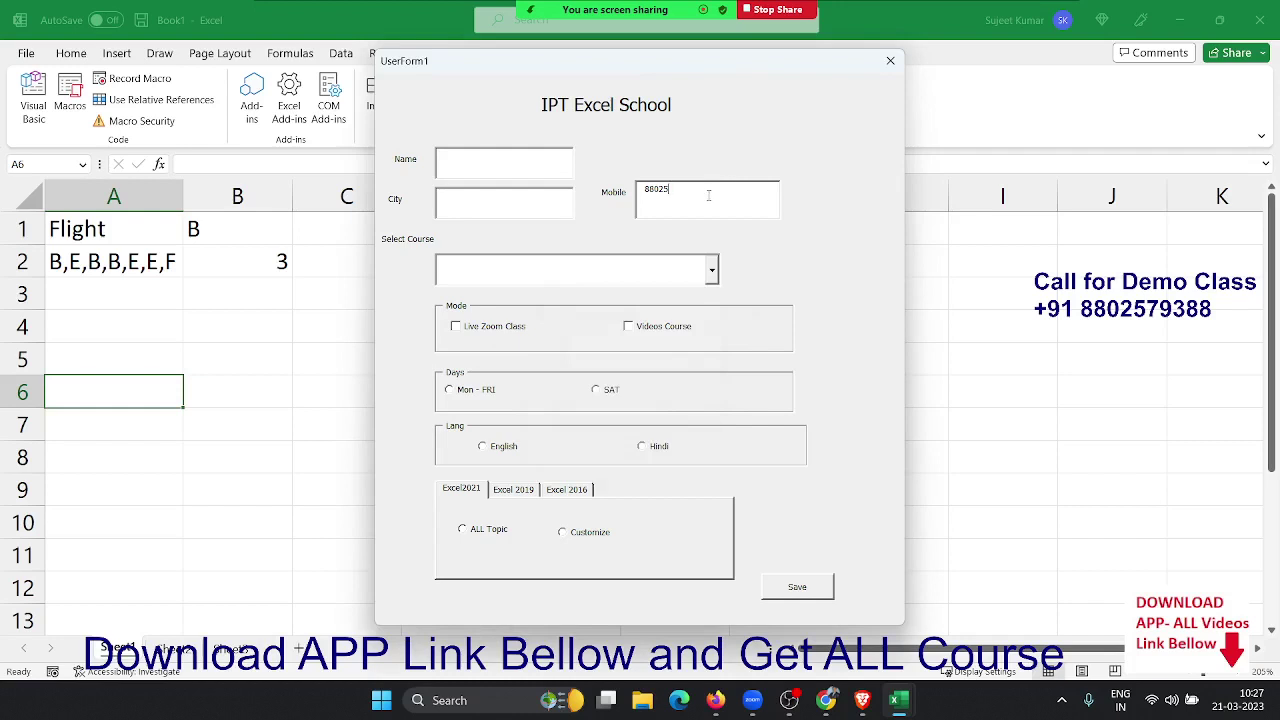
double_click(709, 195)
text(88025)
key(Tab)
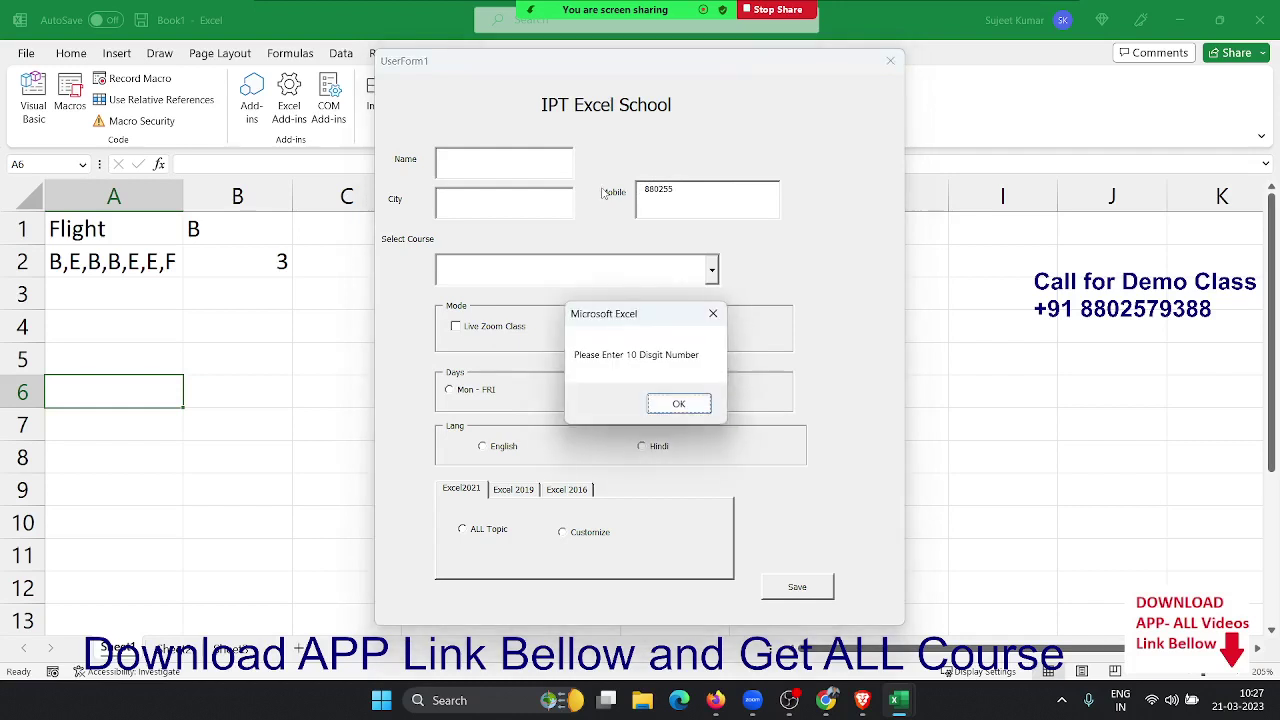
click(695, 405)
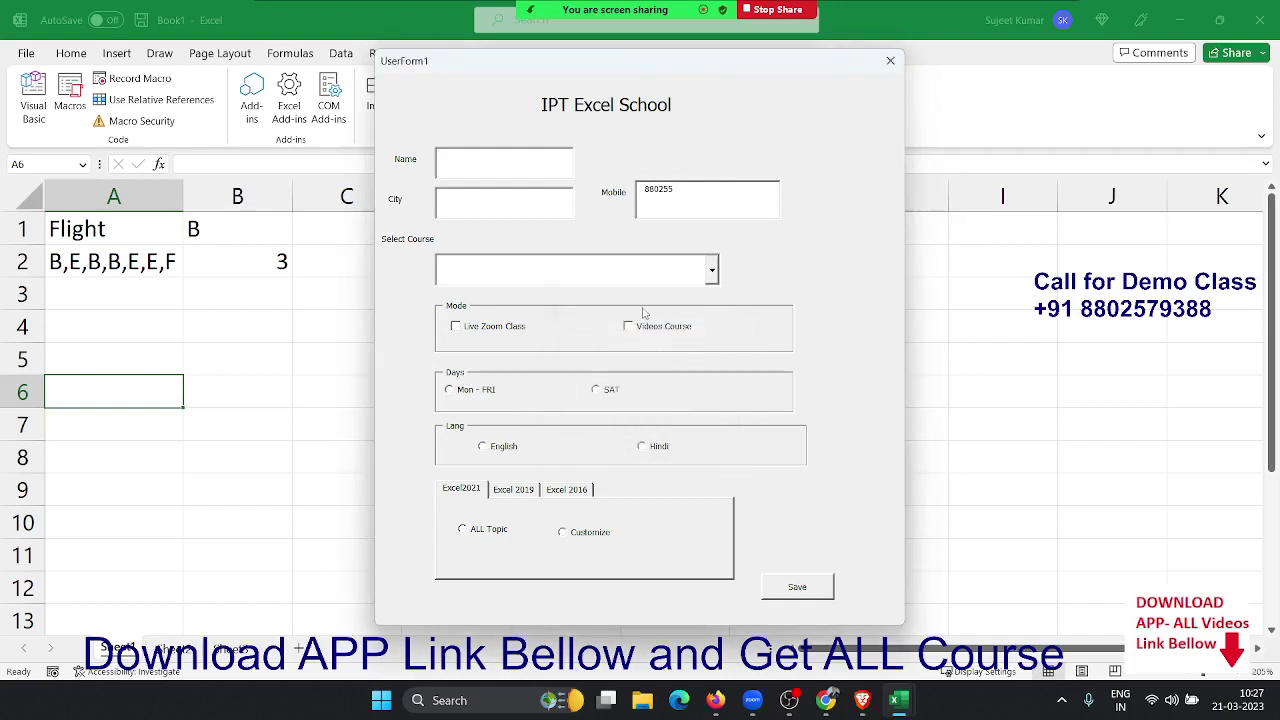
click(680, 210)
Close the form, return to the editor and append "= True" to the SetFocus line.
click(889, 60)
key(alt+Tab)
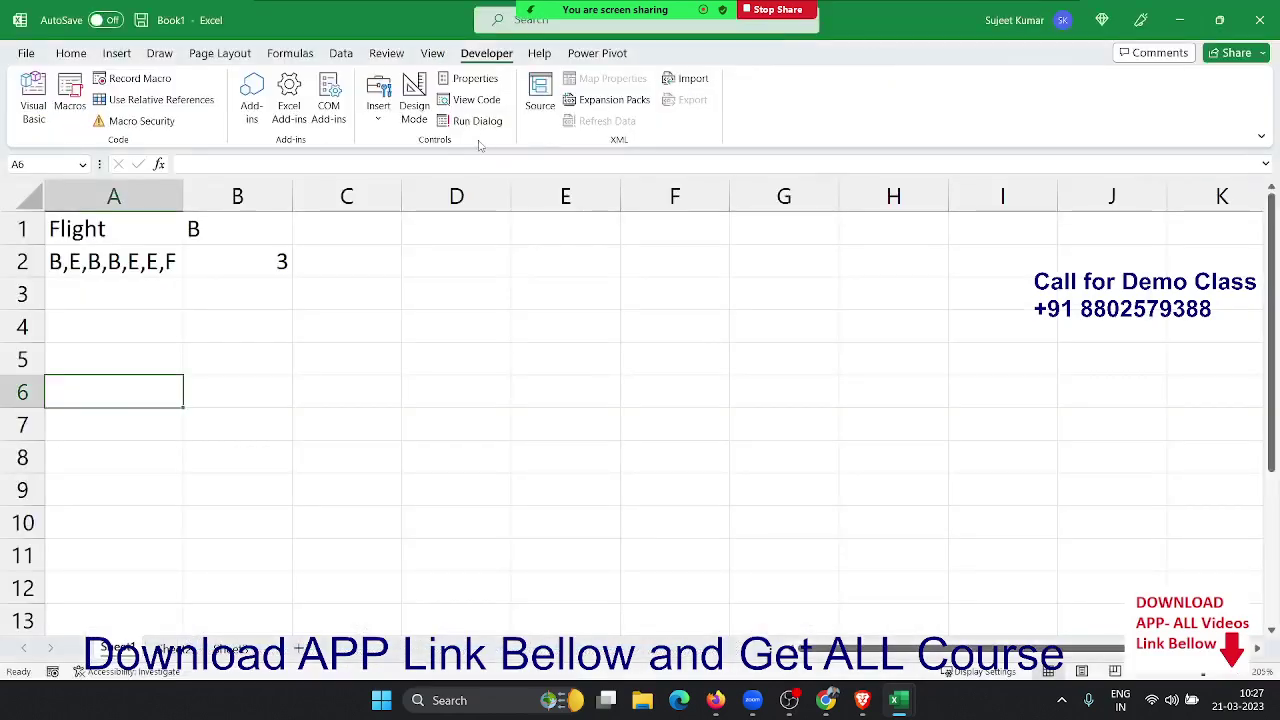
key(alt+Tab)
key(Tab)
key(shift+Tab)
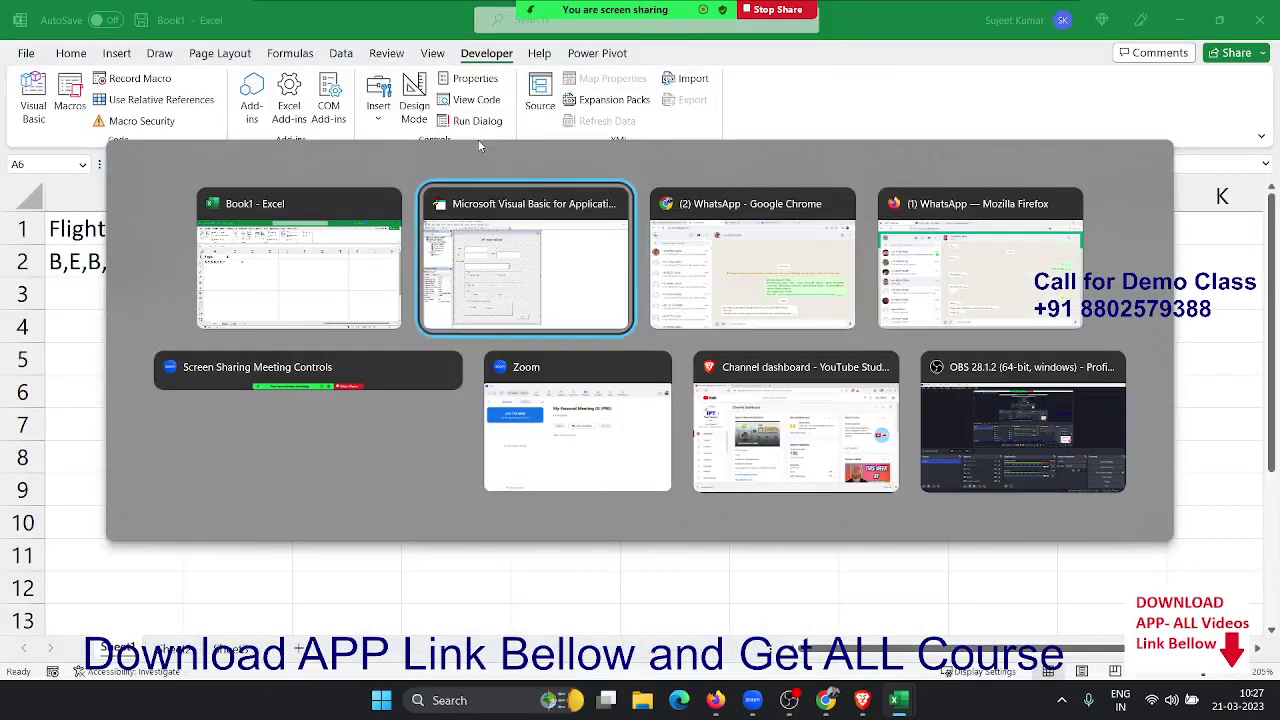
double_click(495, 222)
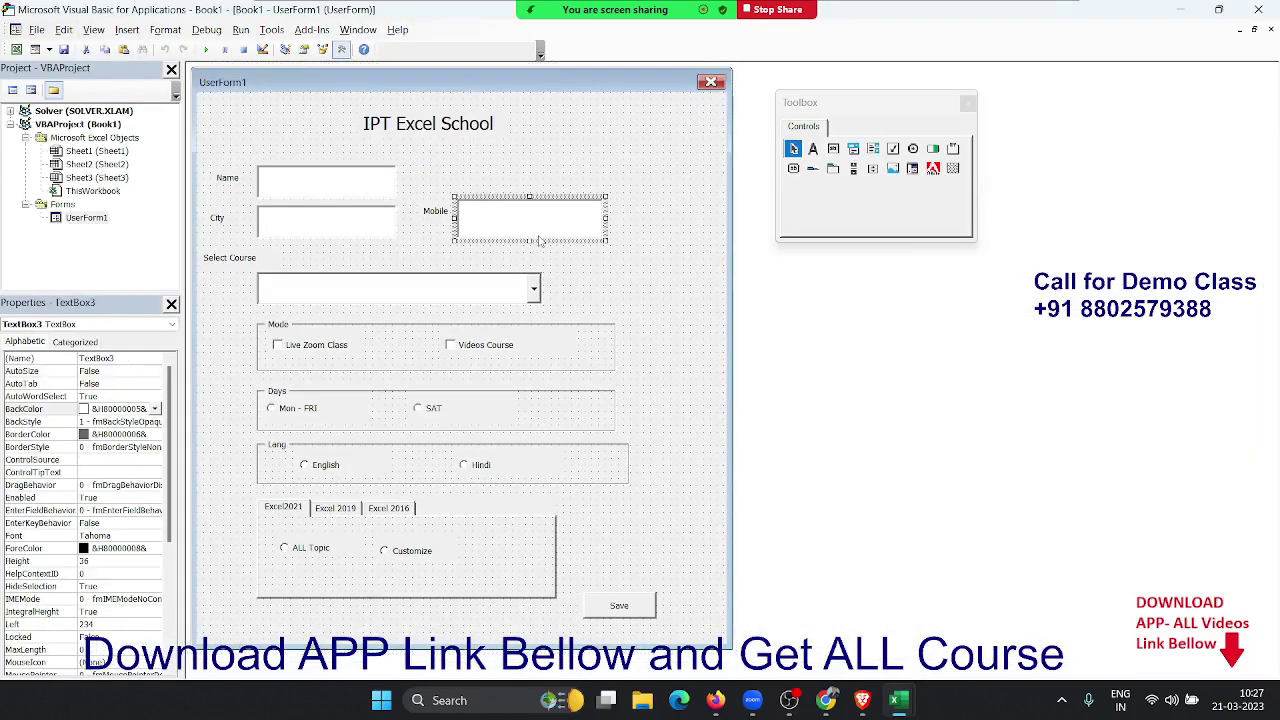
click(358, 157)
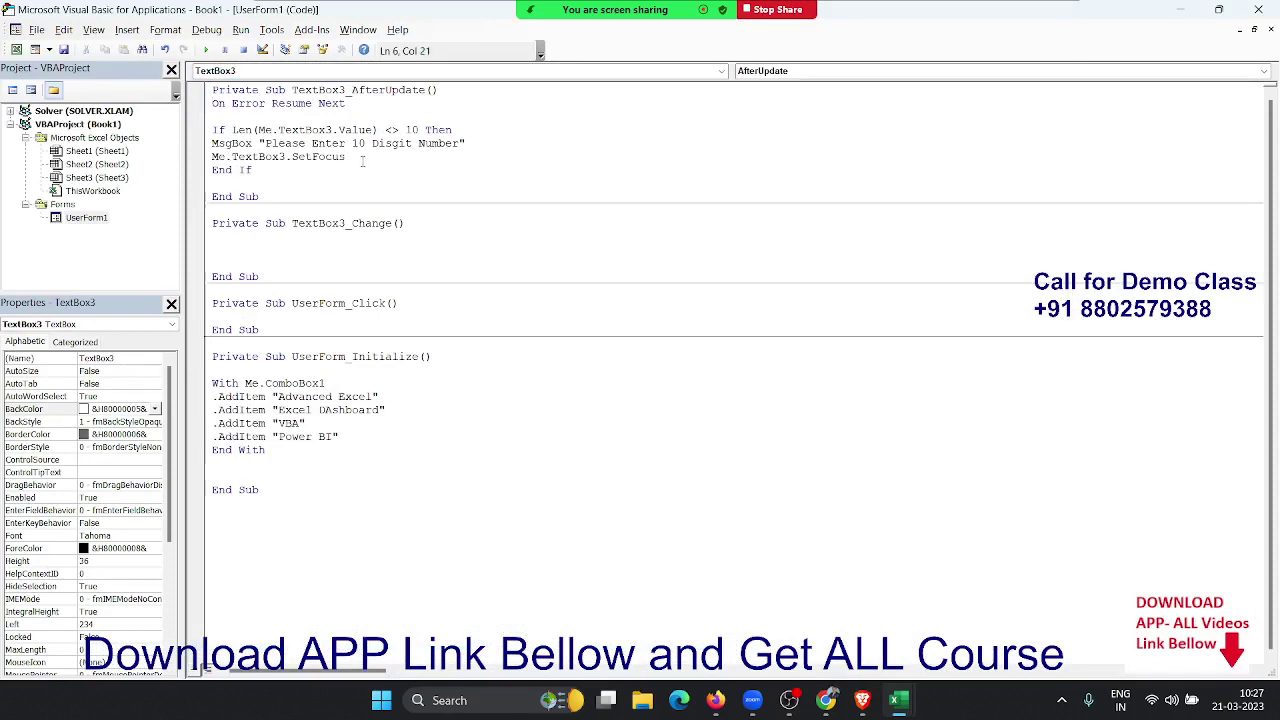
text(= True)
key(Down)
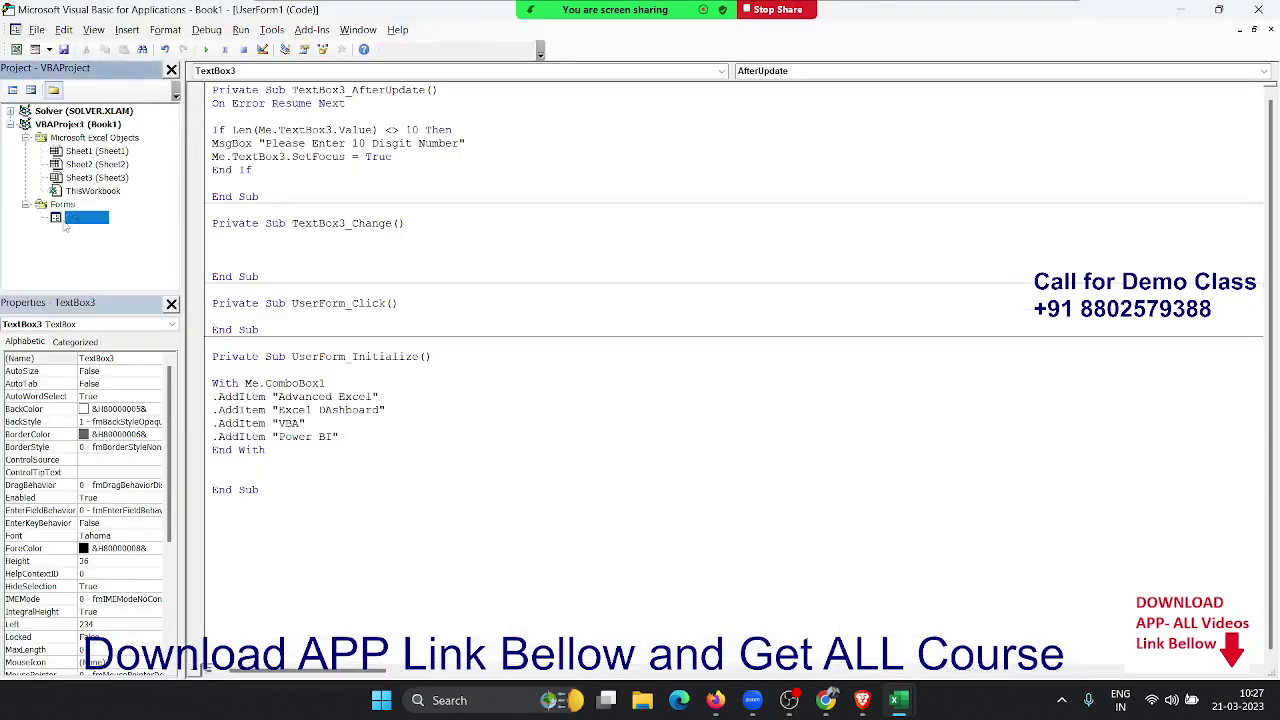
Rerun the form with 88 in Mobile, then remove the equals sign after the compile error.
double_click(66, 214)
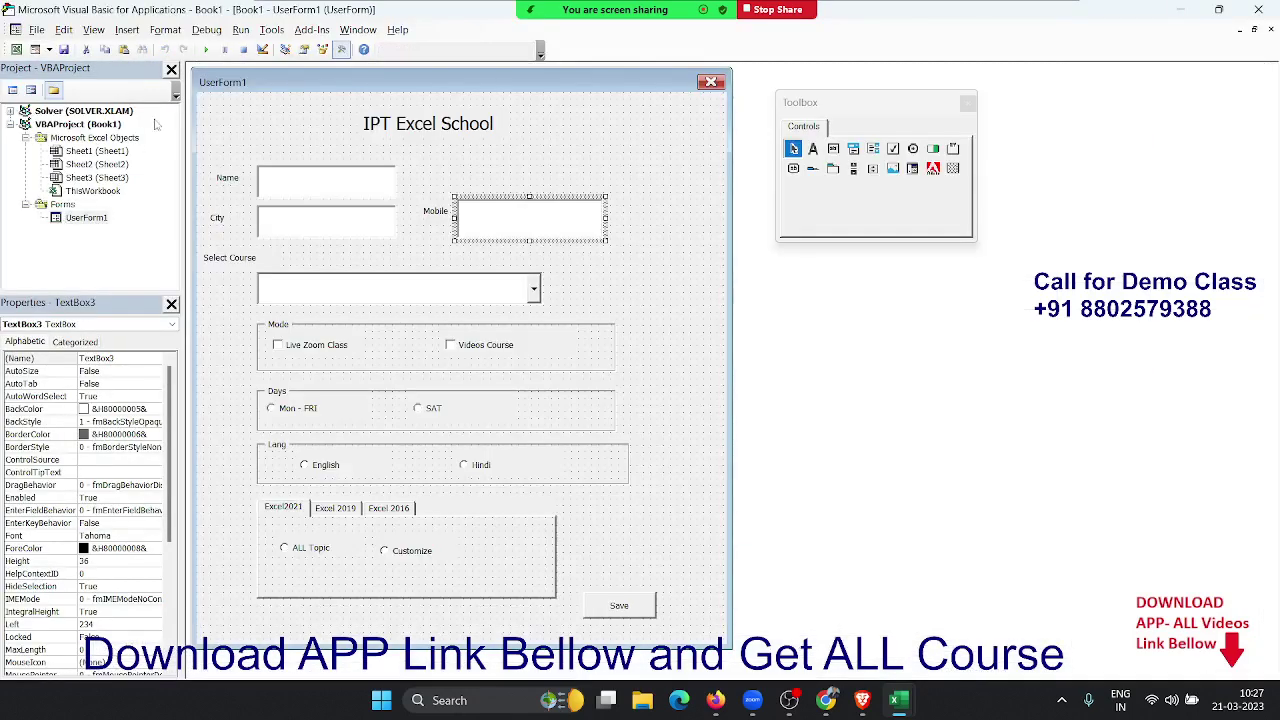
click(206, 50)
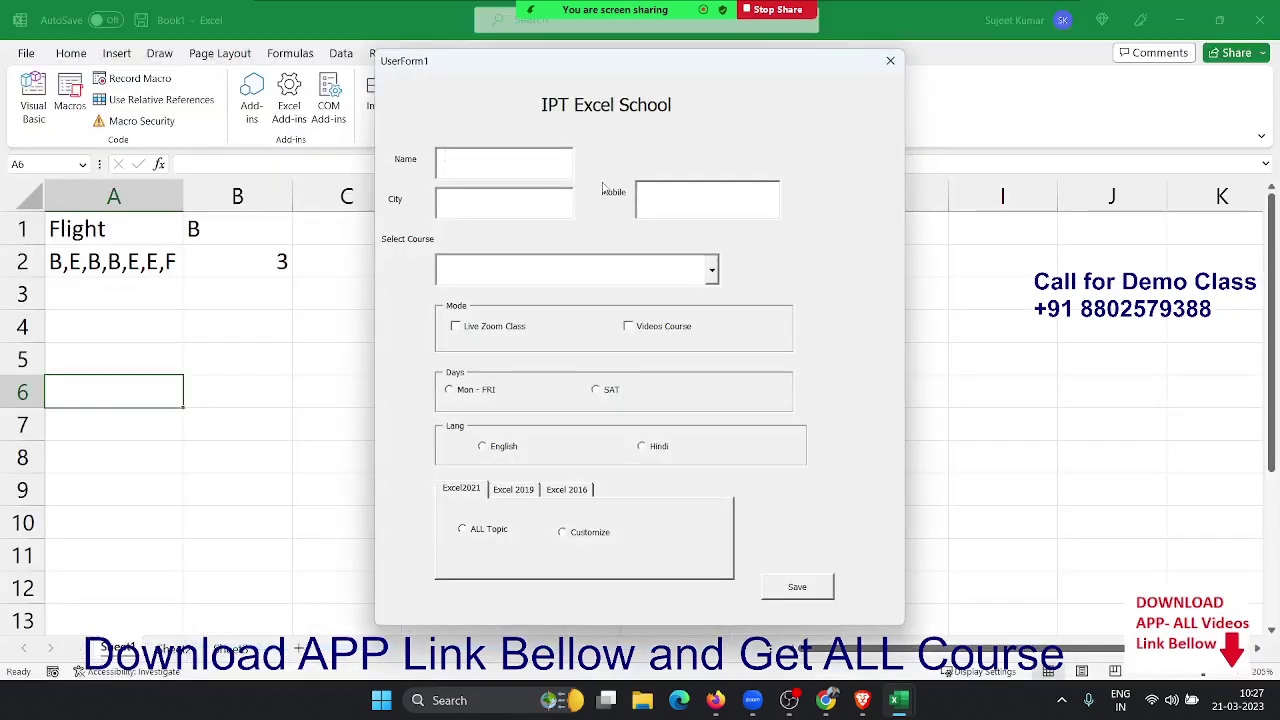
text(880)
key(Tab)
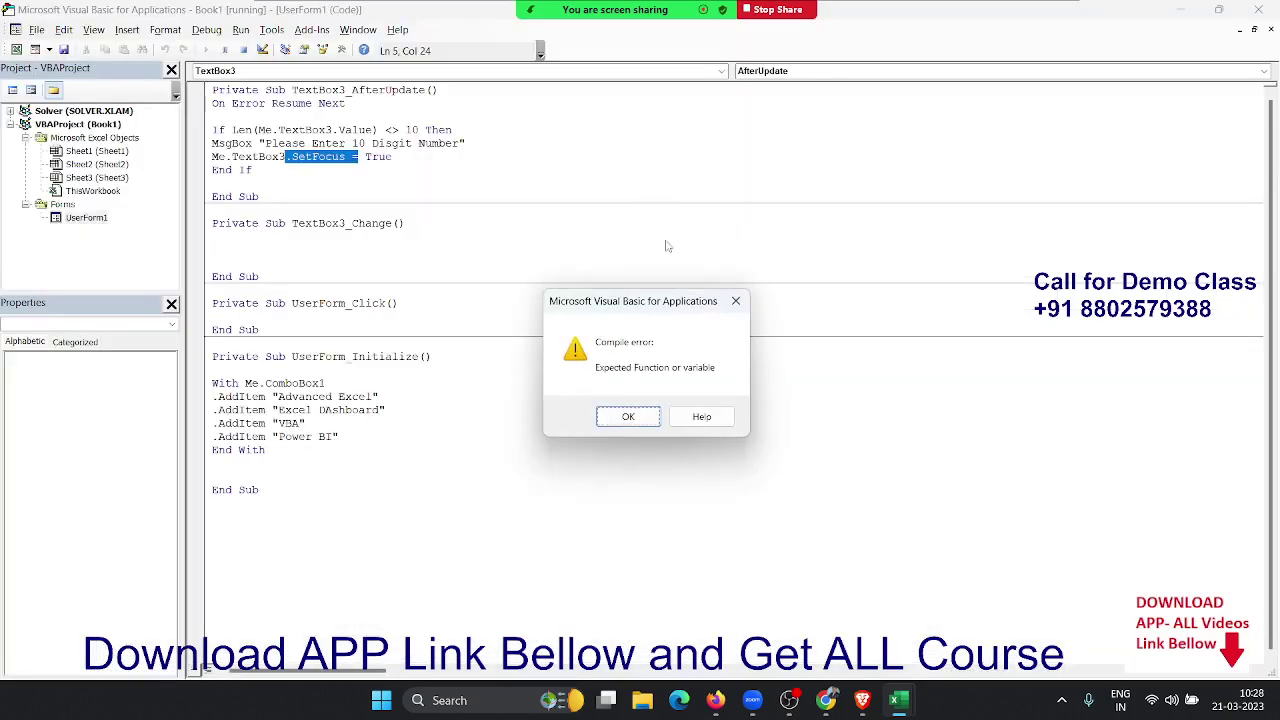
click(628, 416)
click(356, 157)
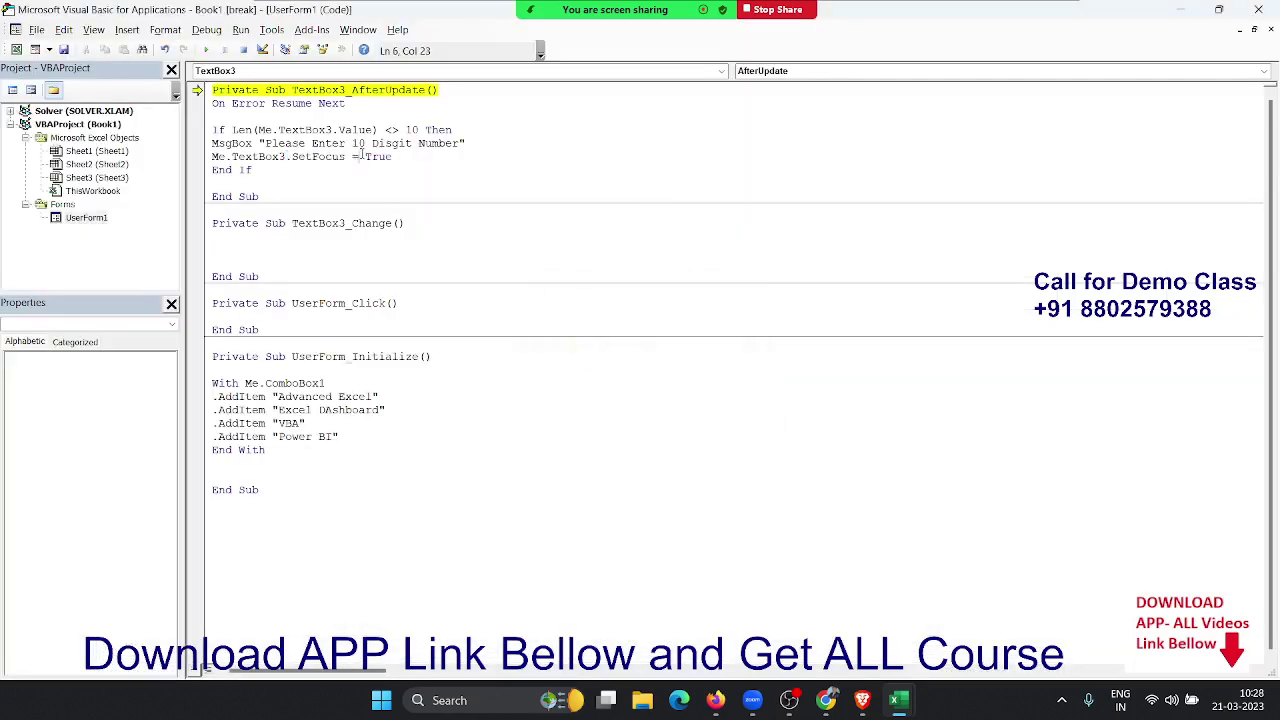
key(BackSpace)
click(371, 204)
Reset, rerun with 98 in Mobile, and trim True after the next compile error.
click(243, 49)
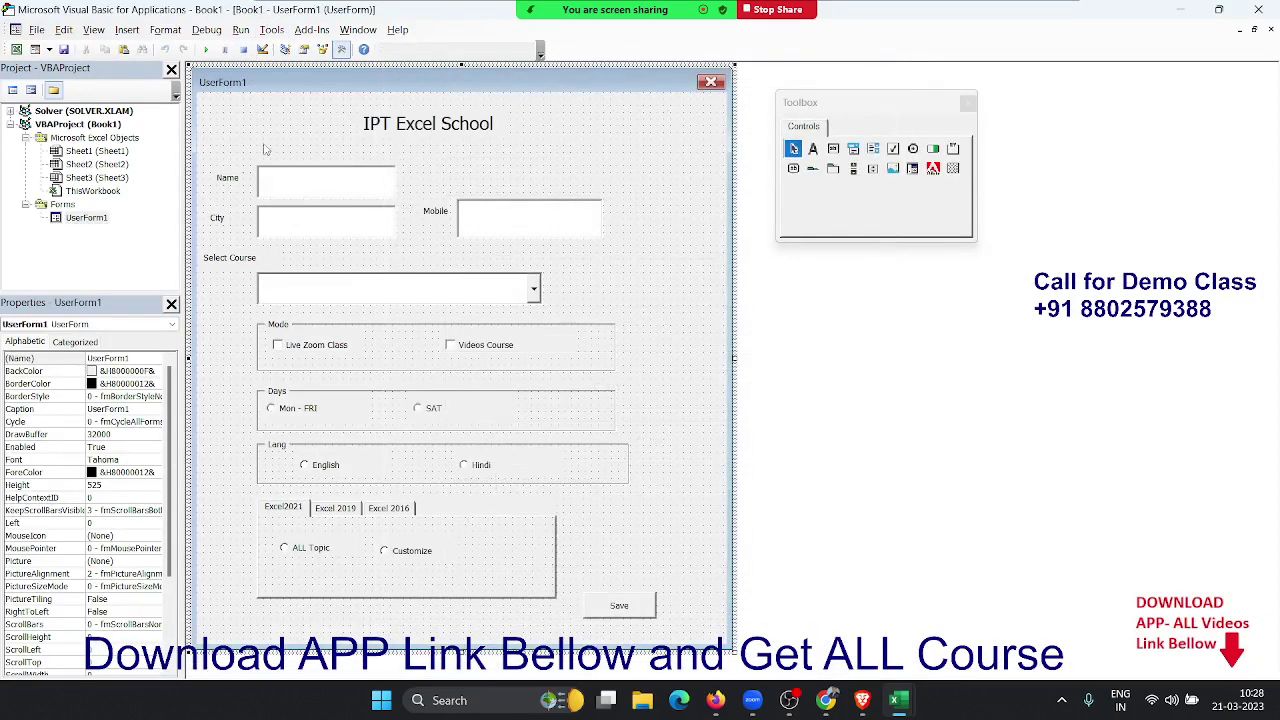
click(205, 49)
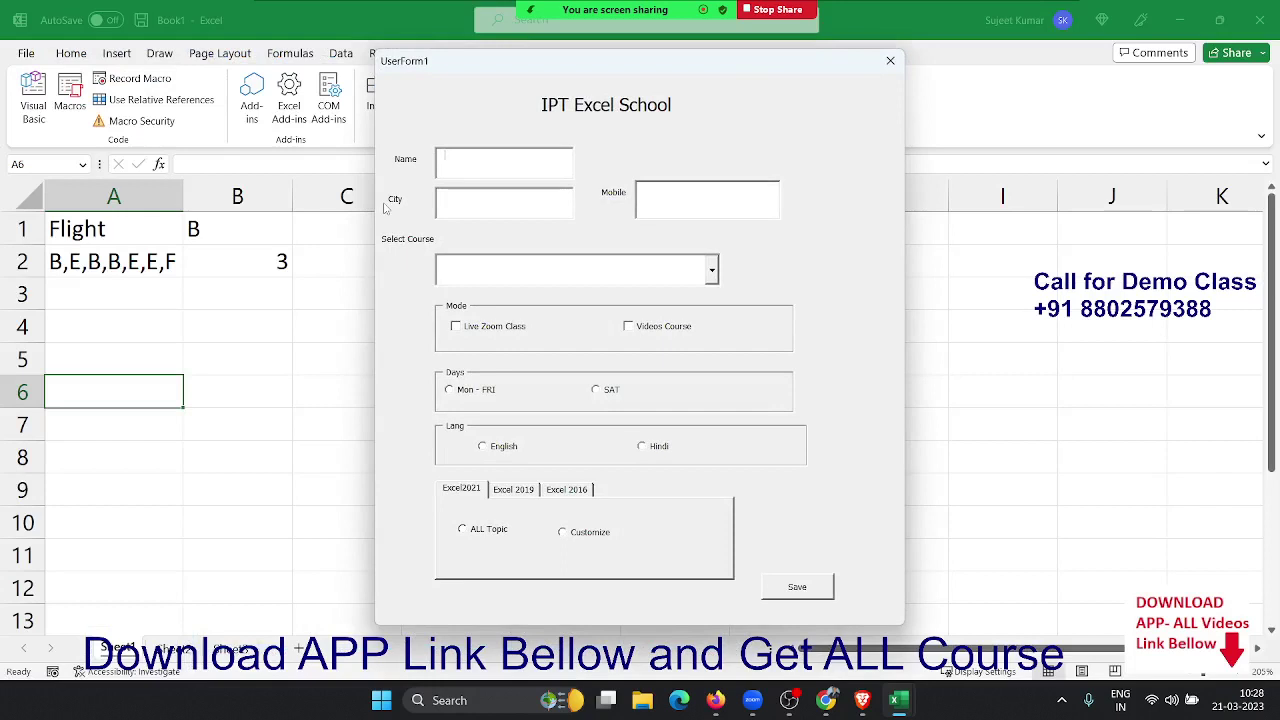
click(738, 191)
text(98)
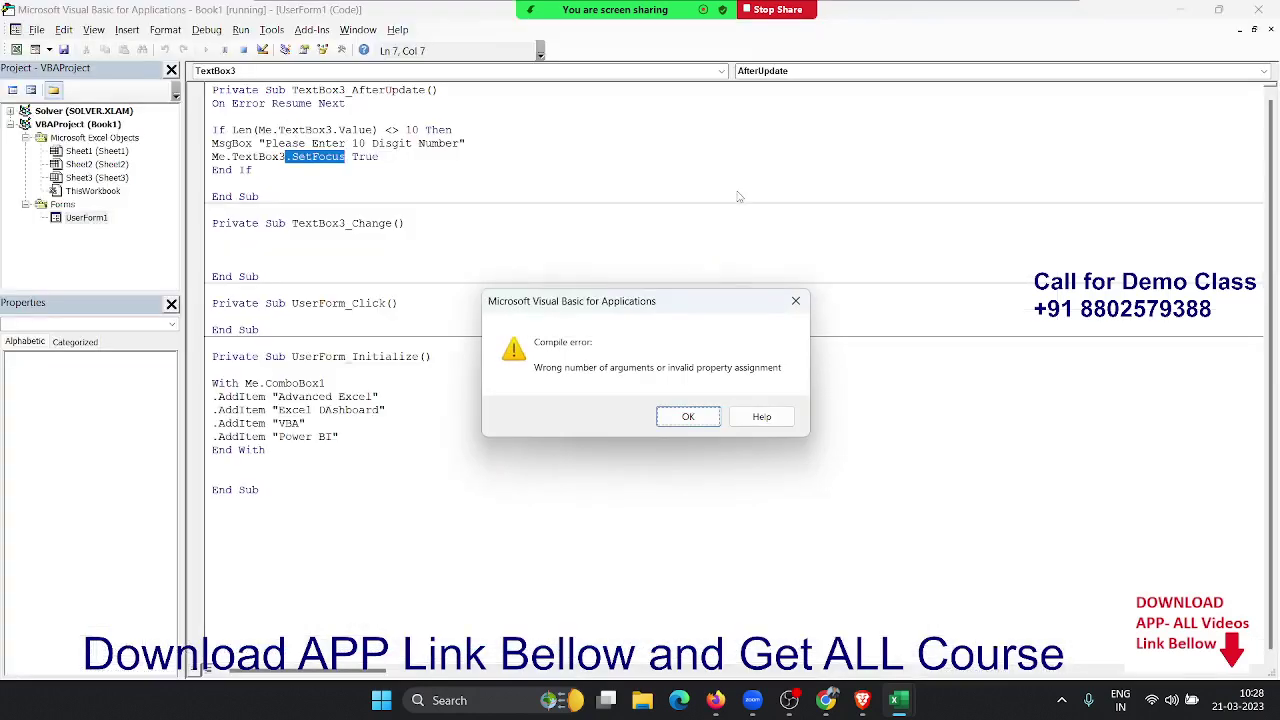
click(688, 416)
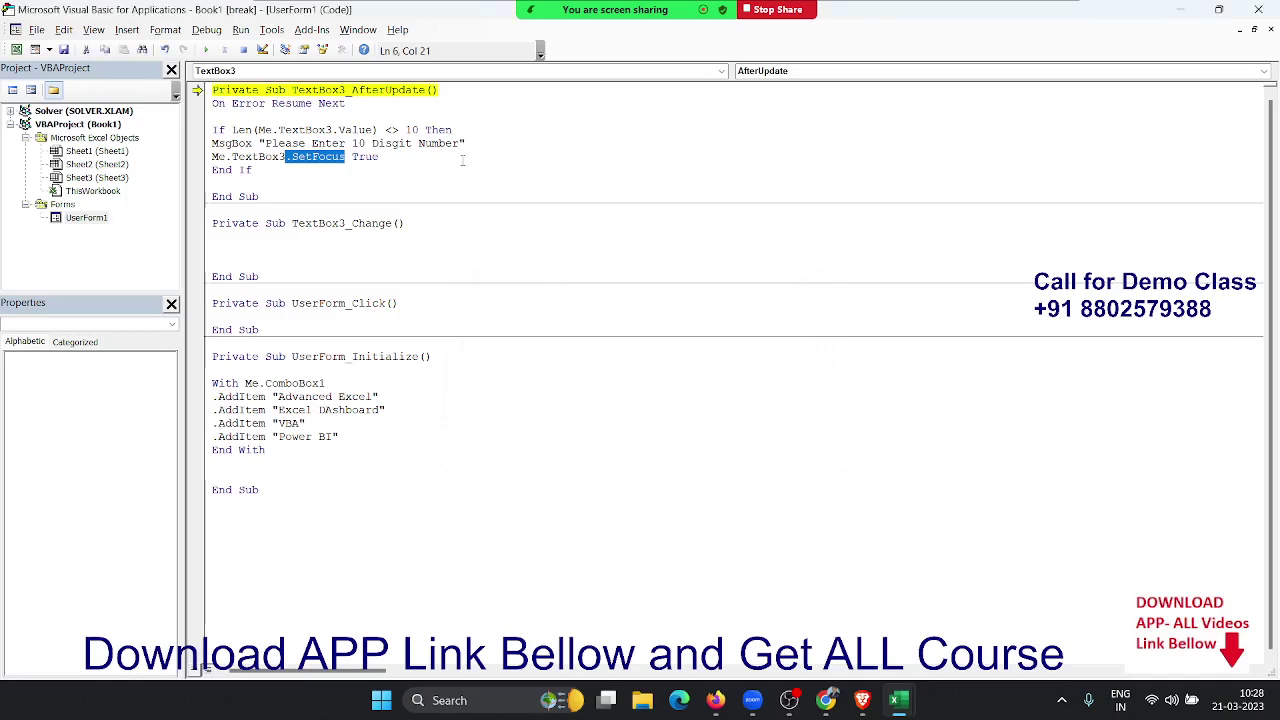
click(459, 157)
key(BackSpace)
key(BackSpace)
key(BackSpace)
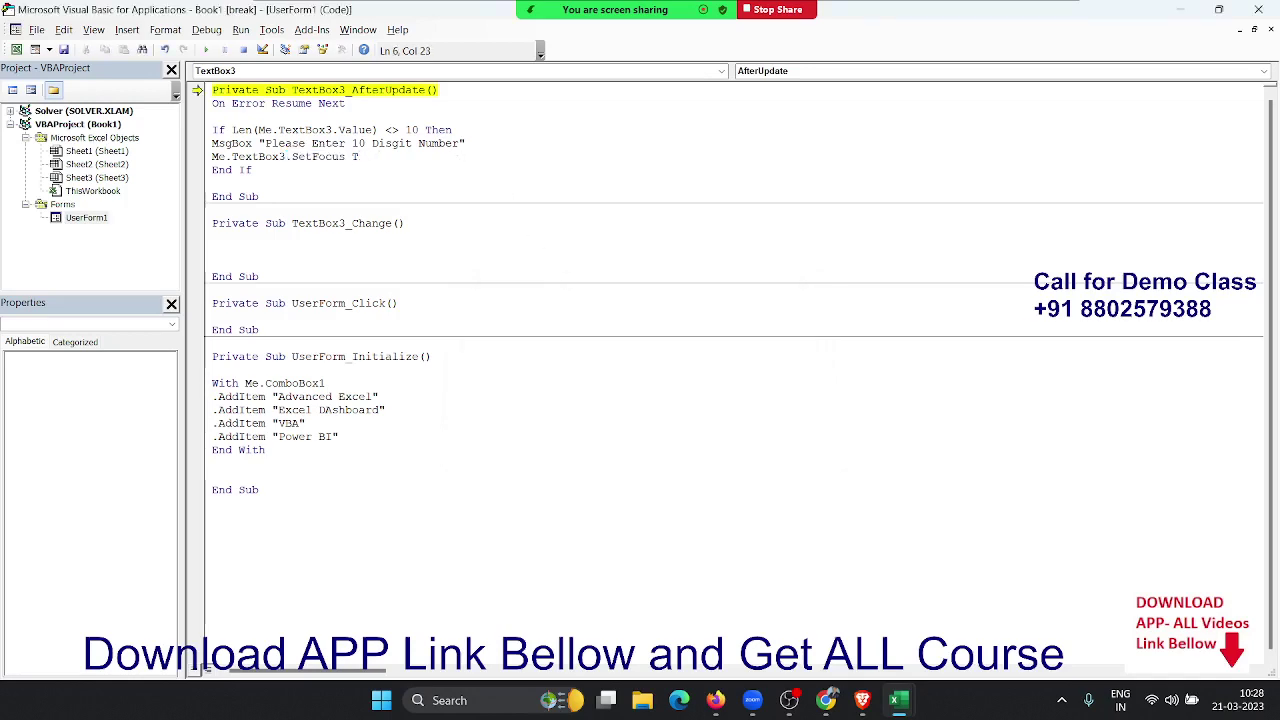
Delete the faulty SetFocus call from the TextBox3 line and dismiss the compile error.
click(247, 48)
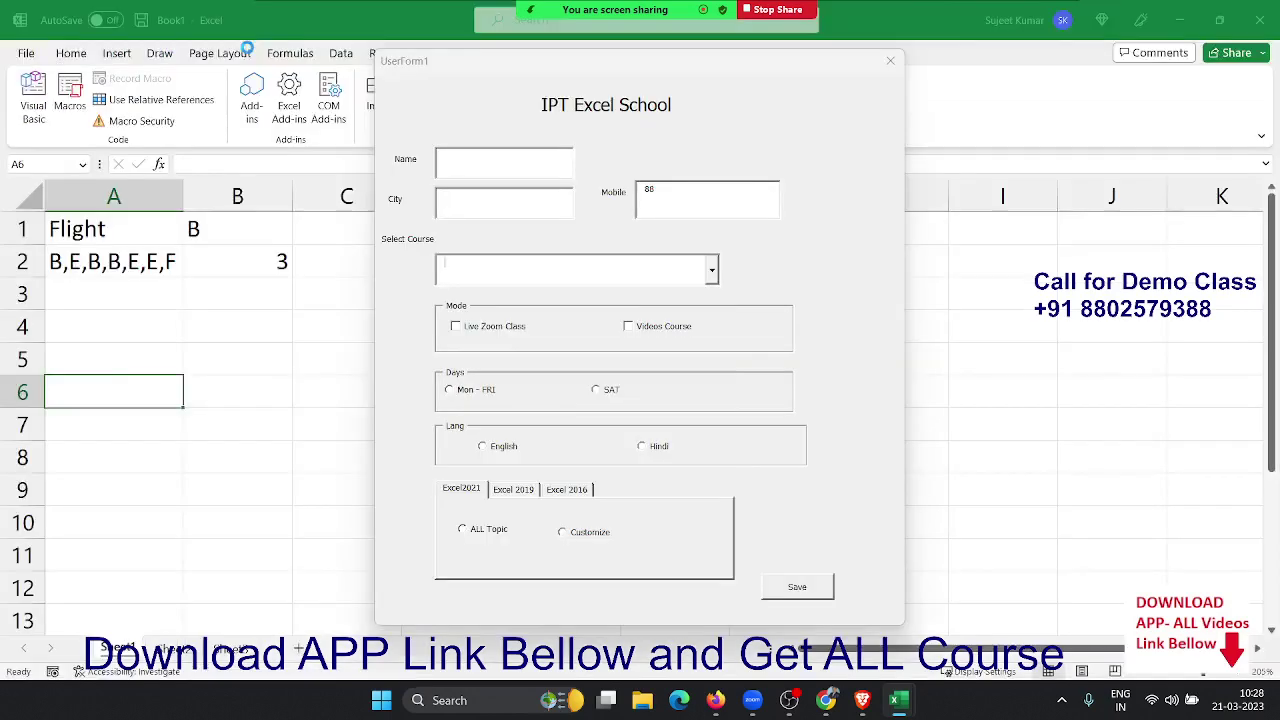
double_click(509, 236)
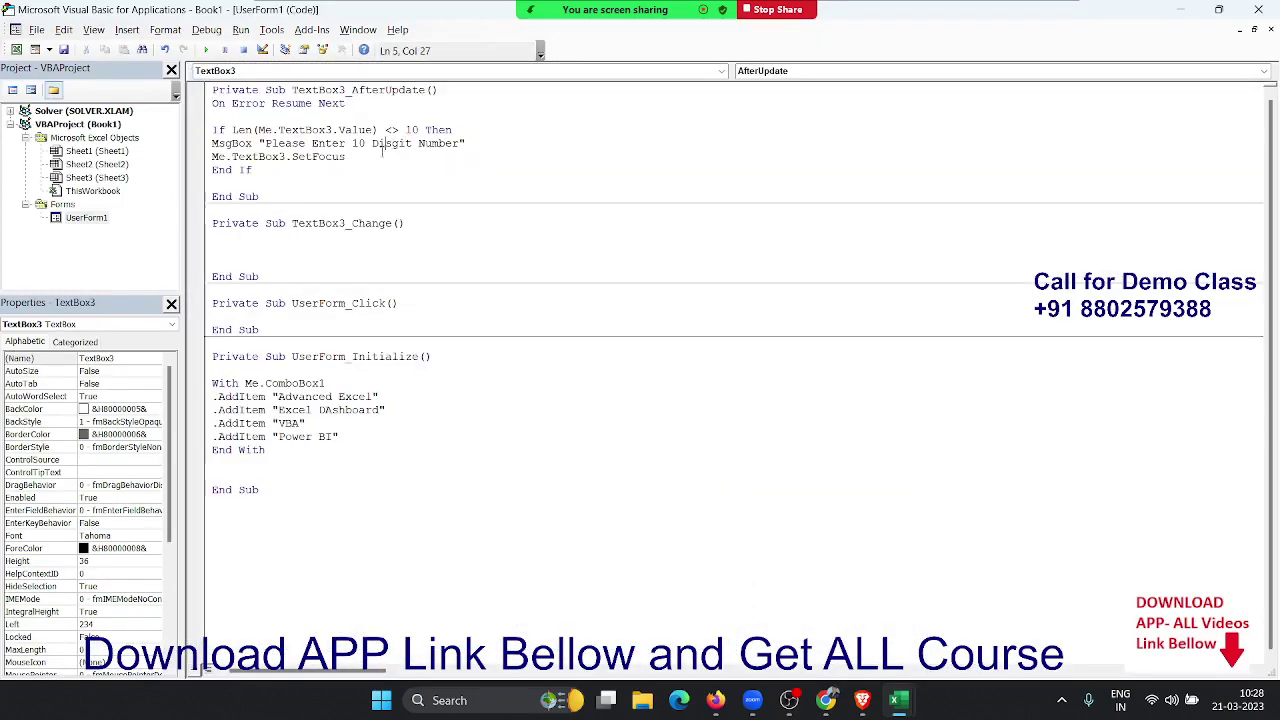
double_click(380, 156)
key(BackSpace)
key(BackSpace)
key(BackSpace)
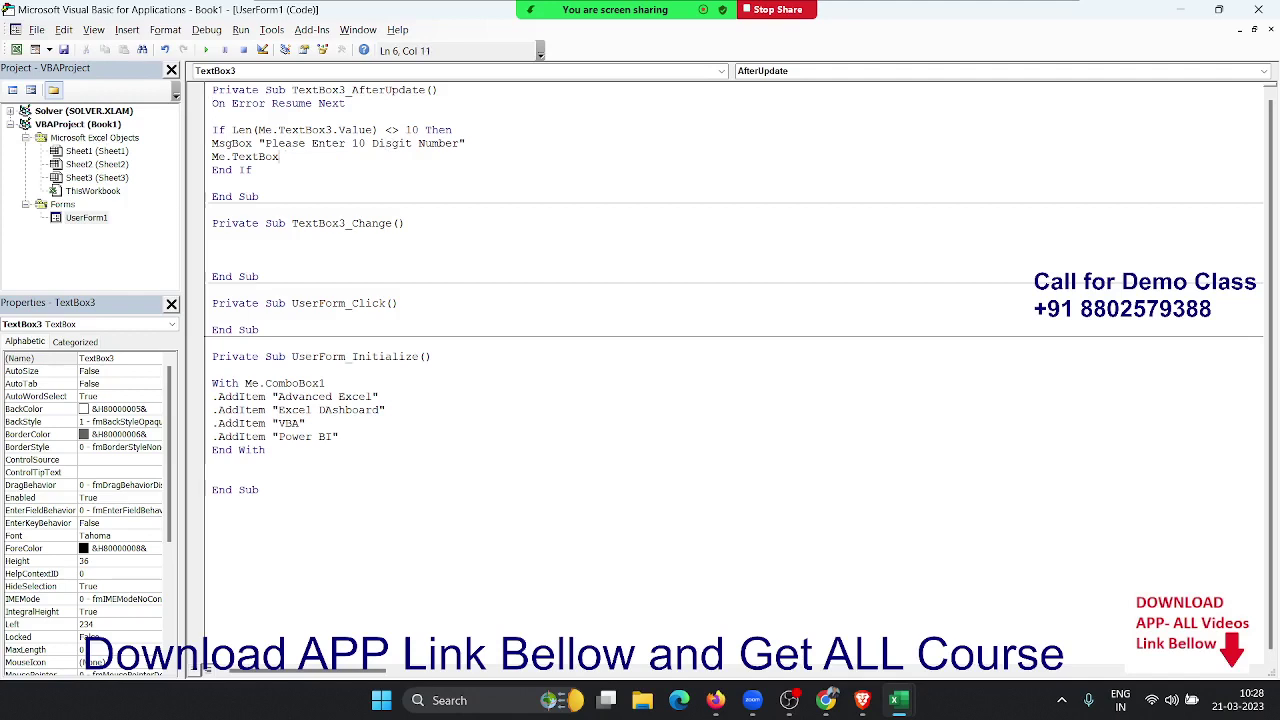
text(3.)
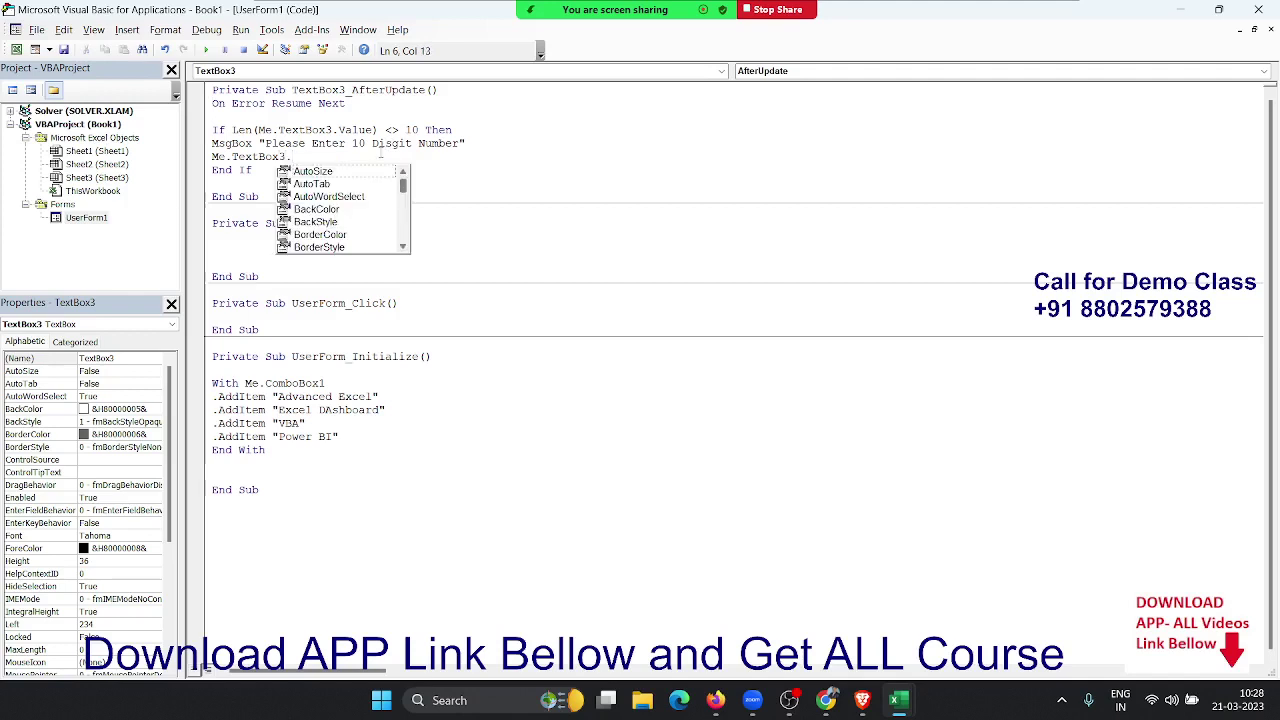
text(ed)
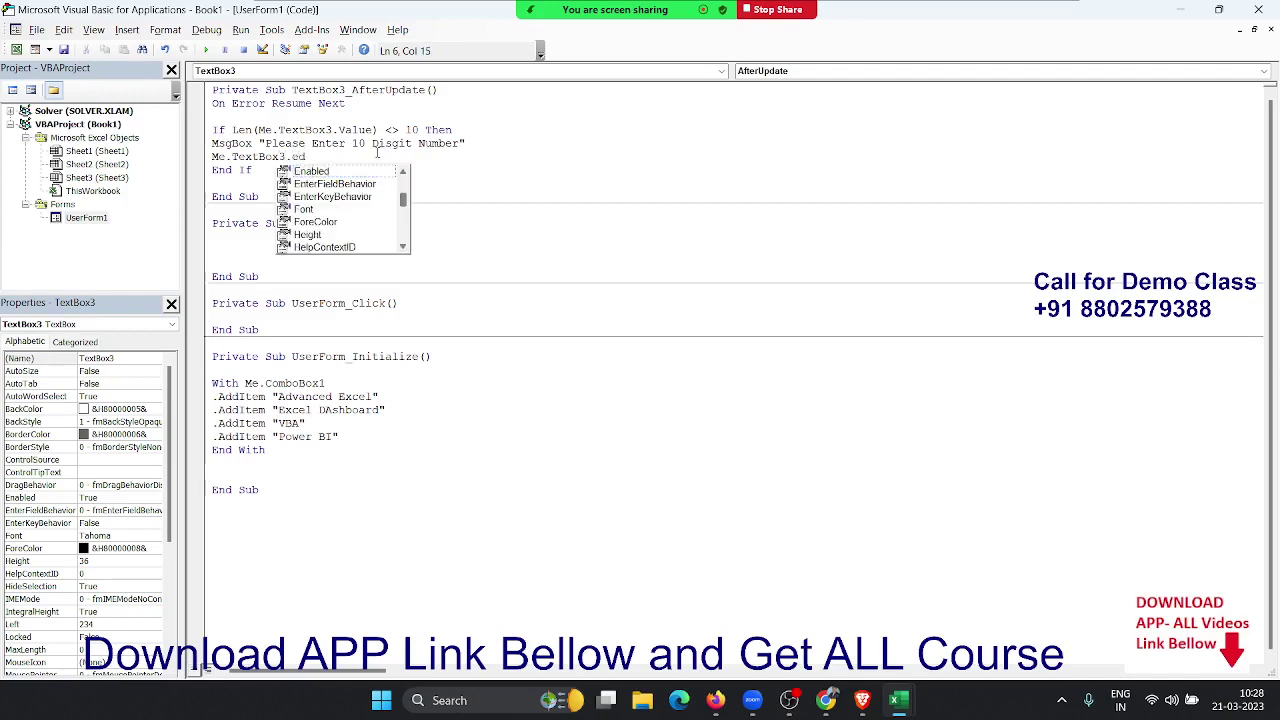
key(BackSpace)
key(BackSpace)
key(BackSpace)
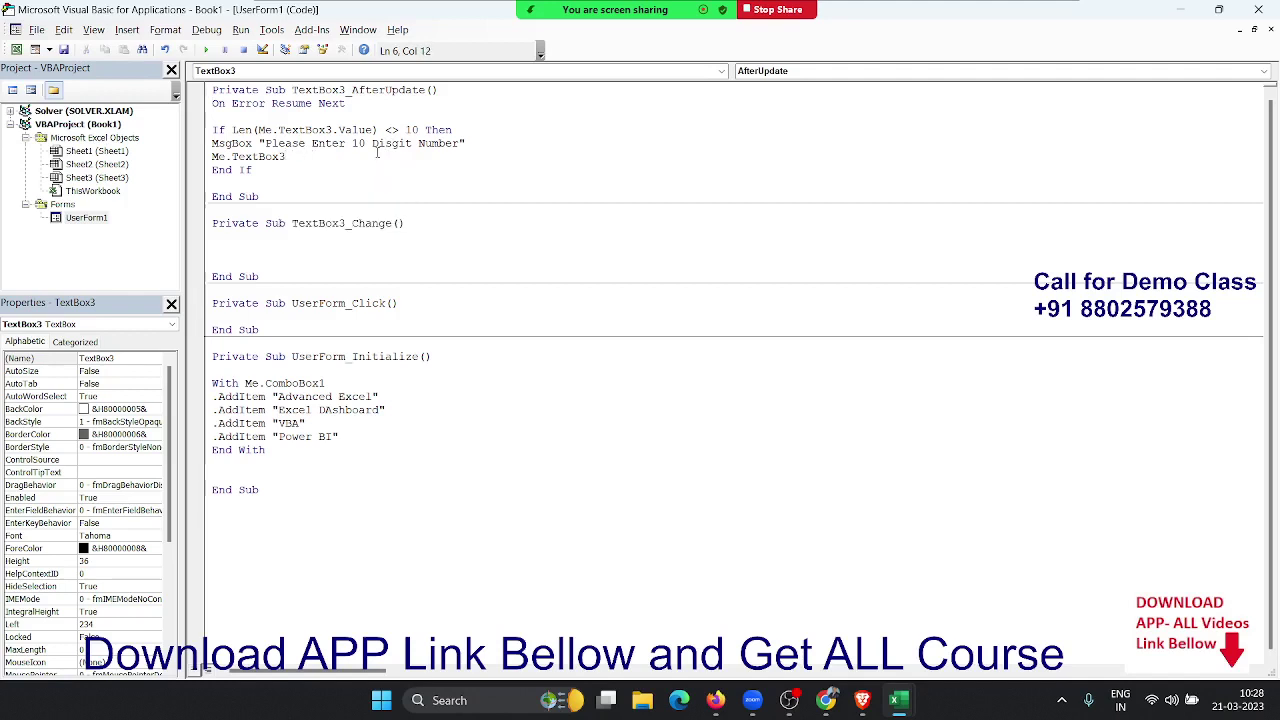
text(.)
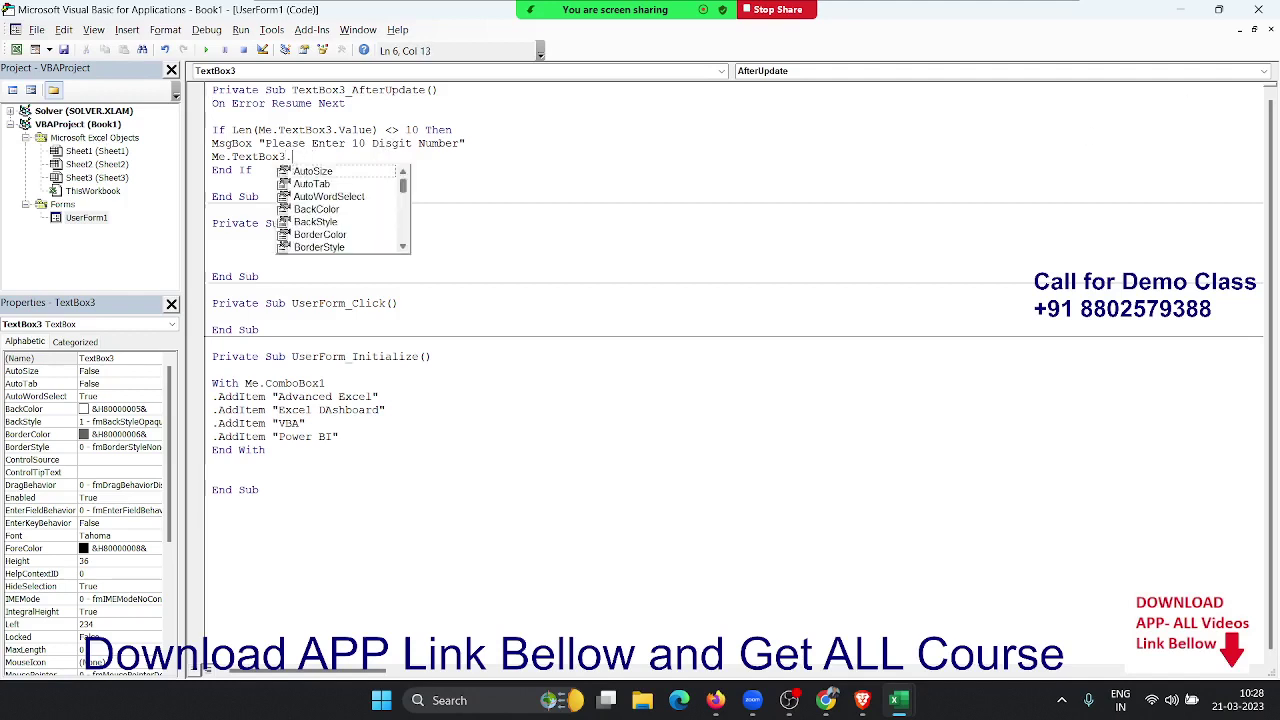
key(Escape)
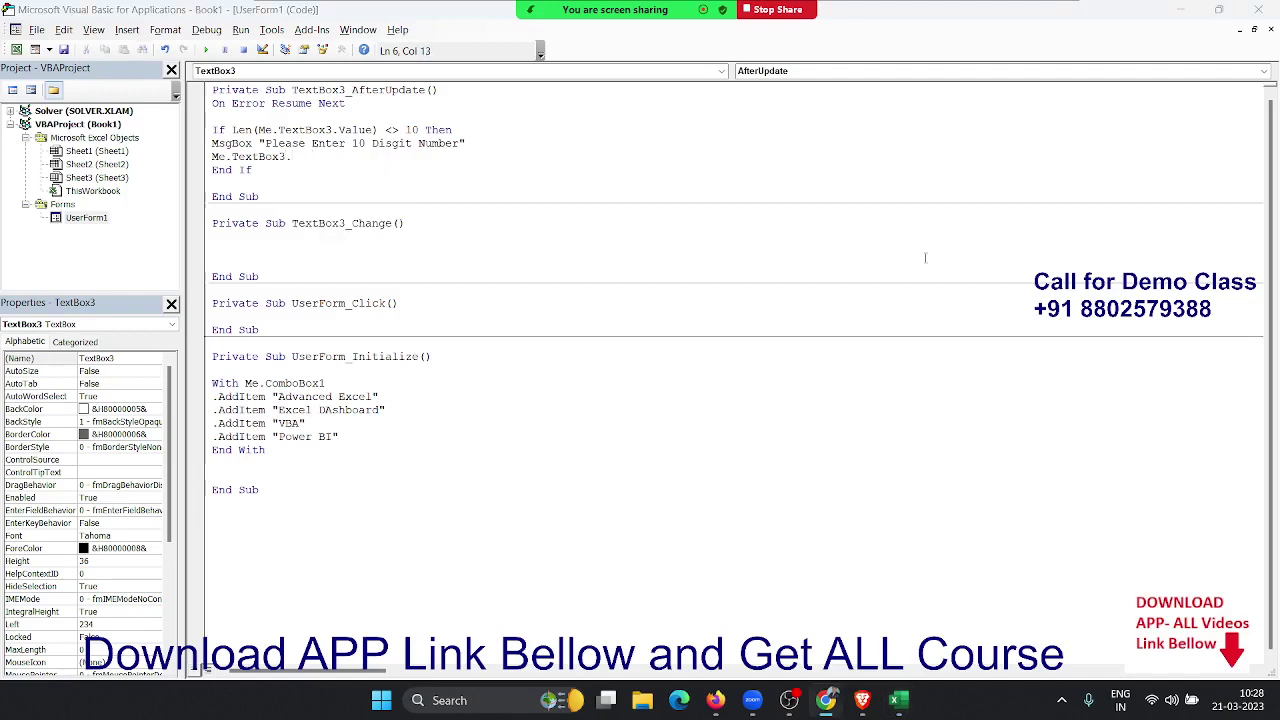
click(396, 175)
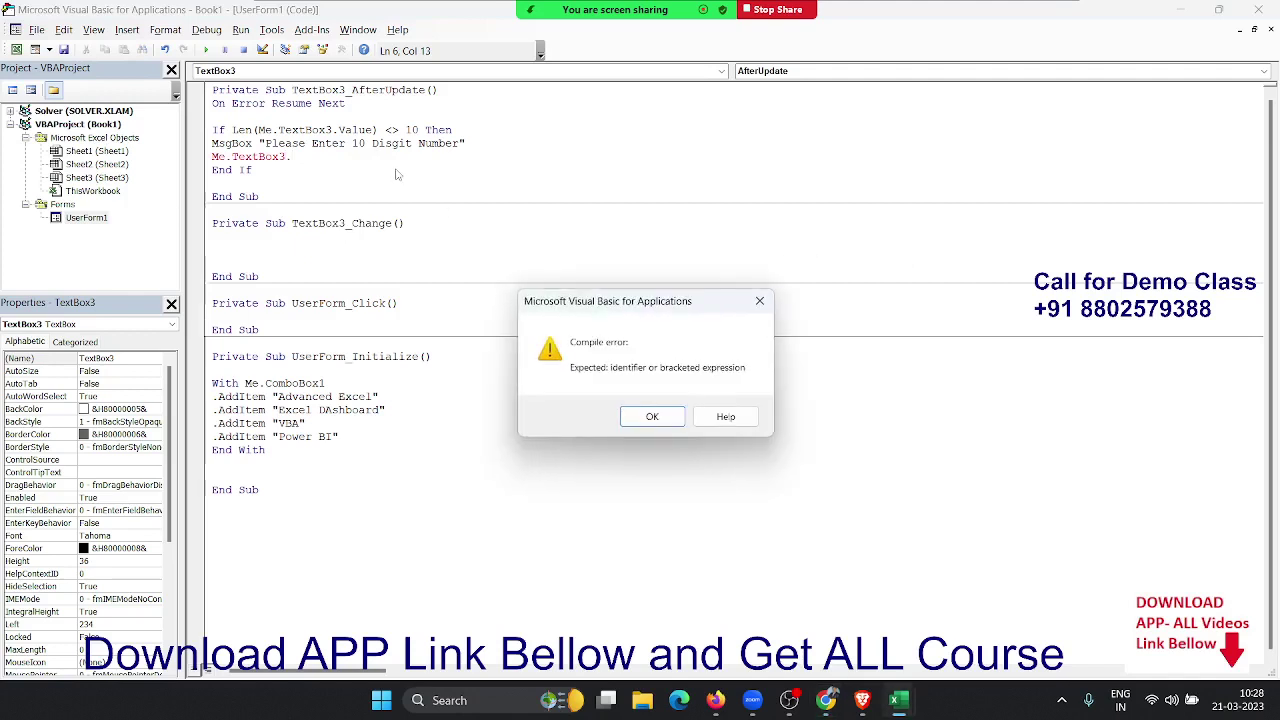
key(Return)
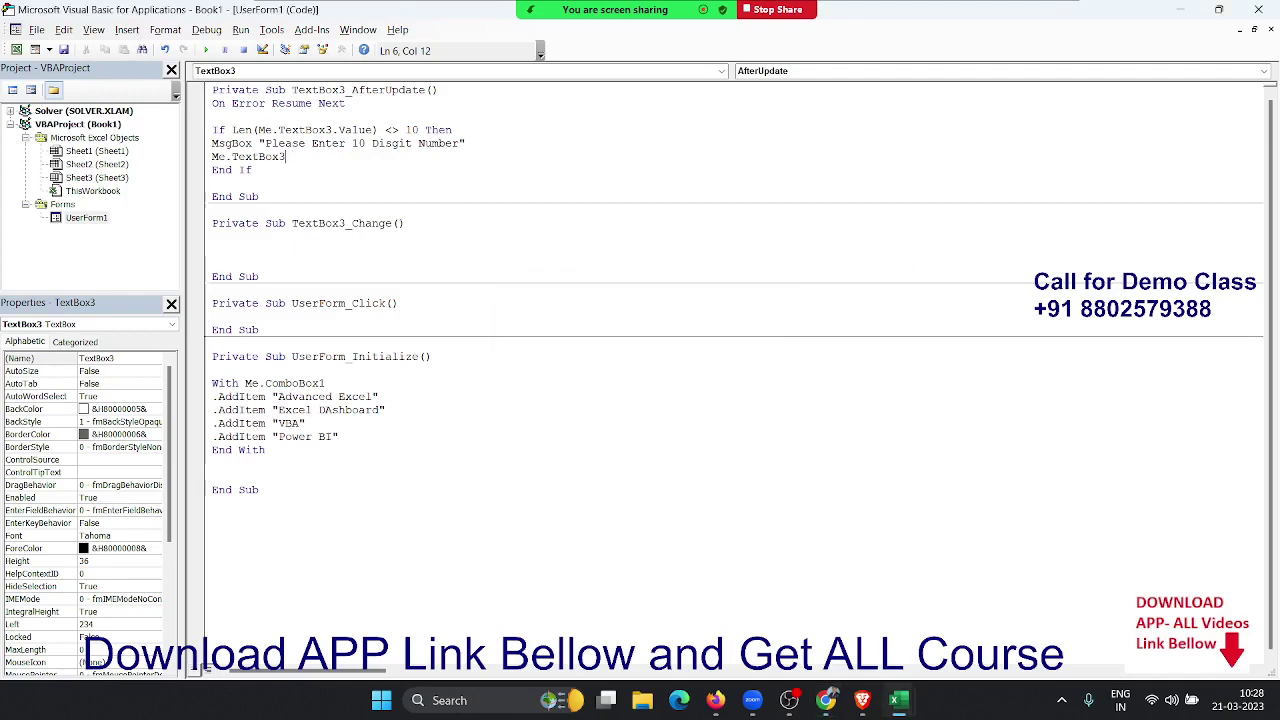
Browse the TextBox3 member list with Ctrl+J.
key(ctrl+j)
key(Down)
key(Down)
key(Down)
key(Down)
key(Down)
key(Down)
key(Down)
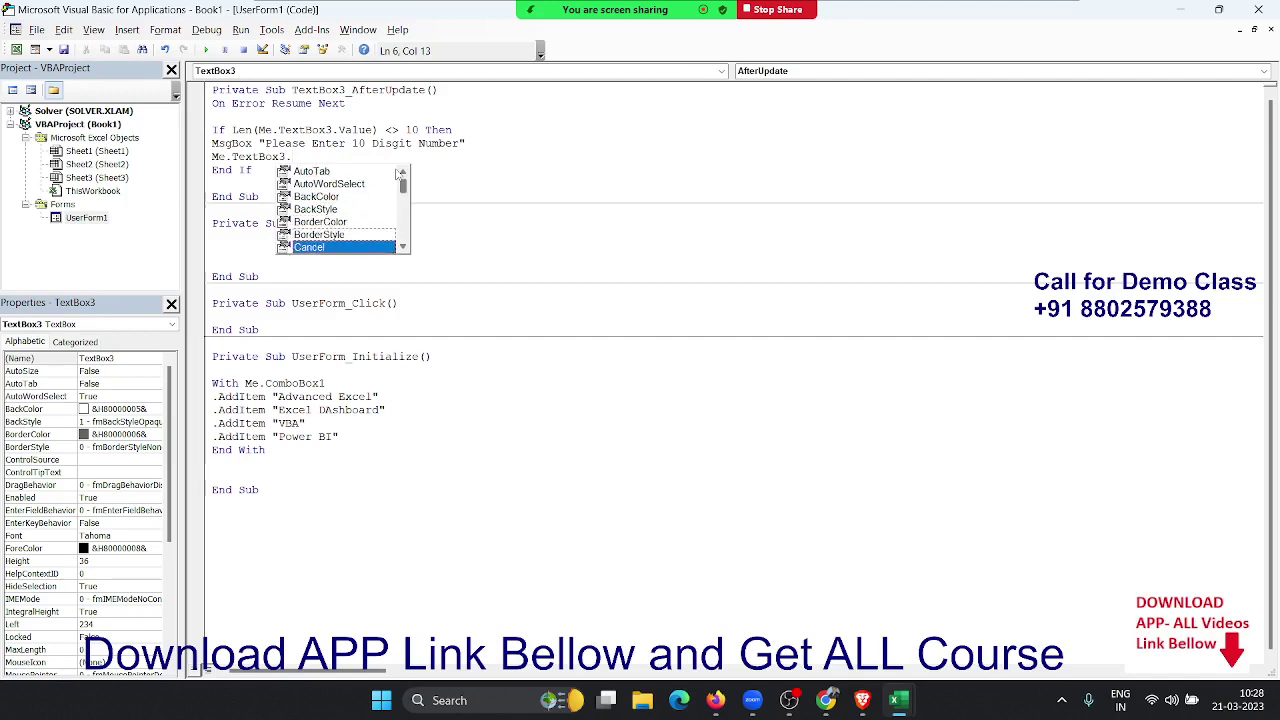
key(Down)
key(Down)
key(Down)
key(Down)
key(Down)
key(Down)
key(Down)
key(Down)
key(Down)
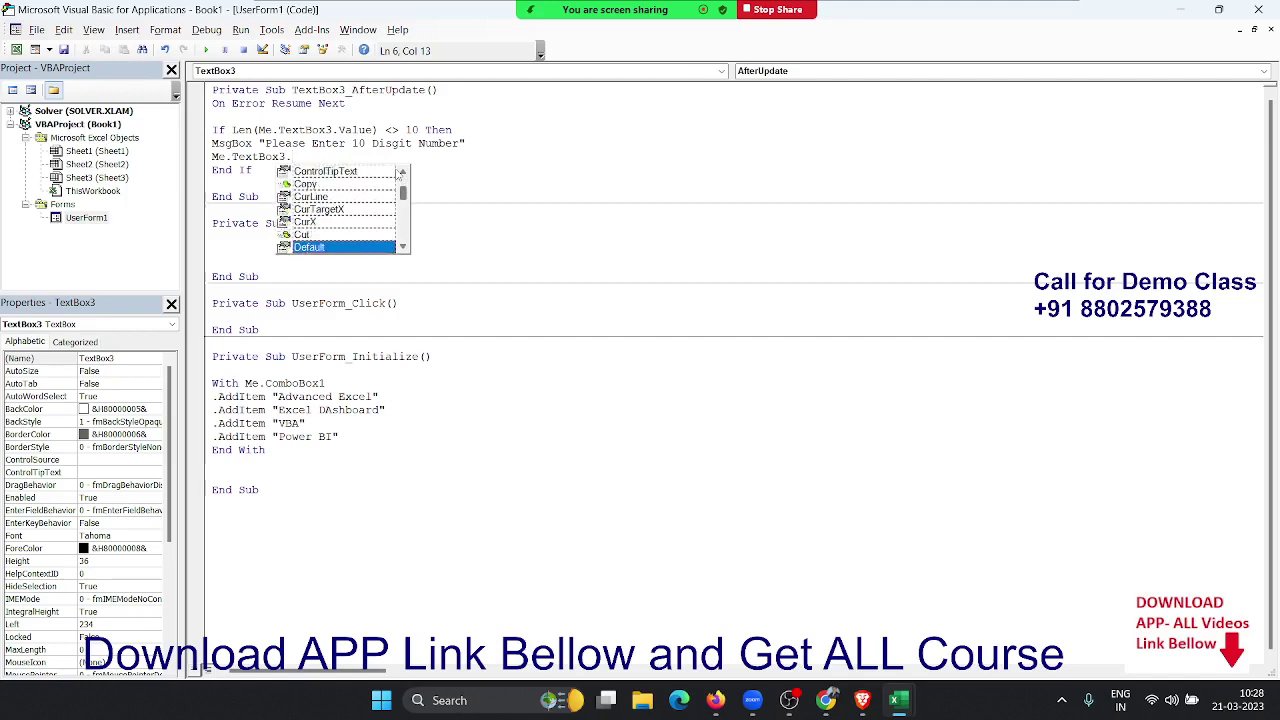
key(Down)
key(Down)
key(Down)
key(Down)
key(Down)
key(Down)
key(Down)
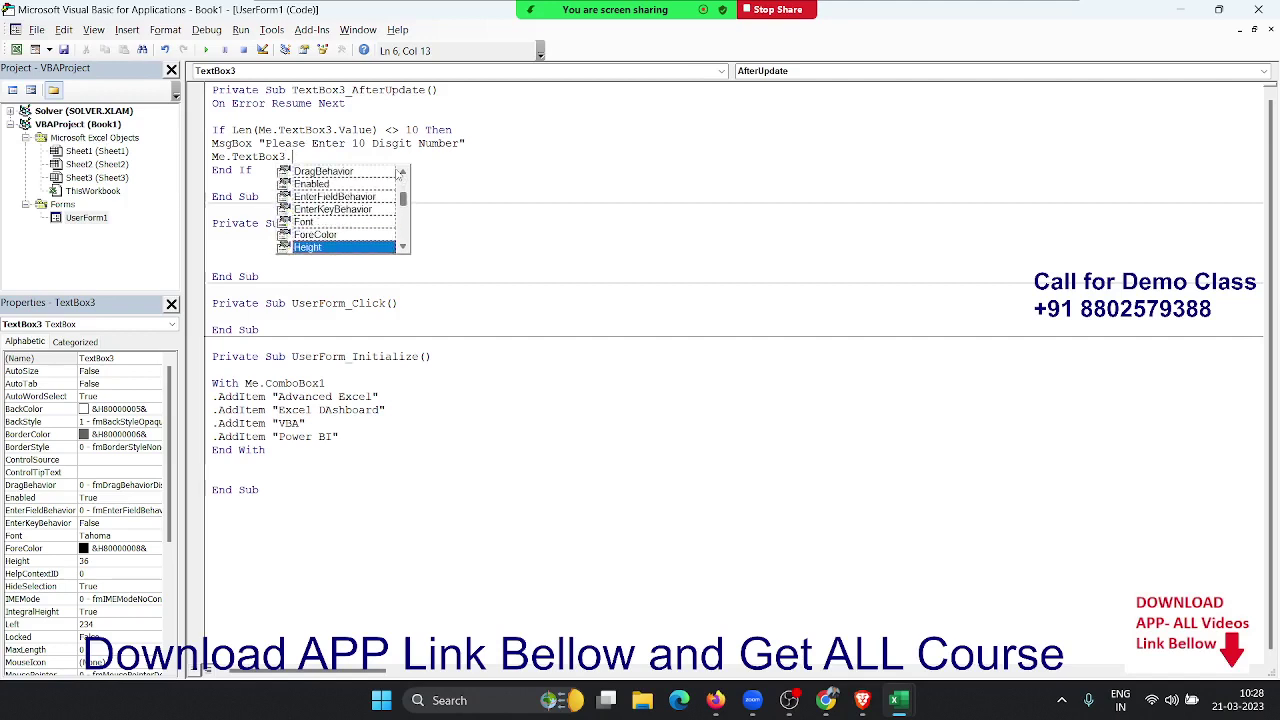
key(Down)
key(Down)
key(Down)
key(Down)
key(Down)
key(Down)
key(Up)
key(Up)
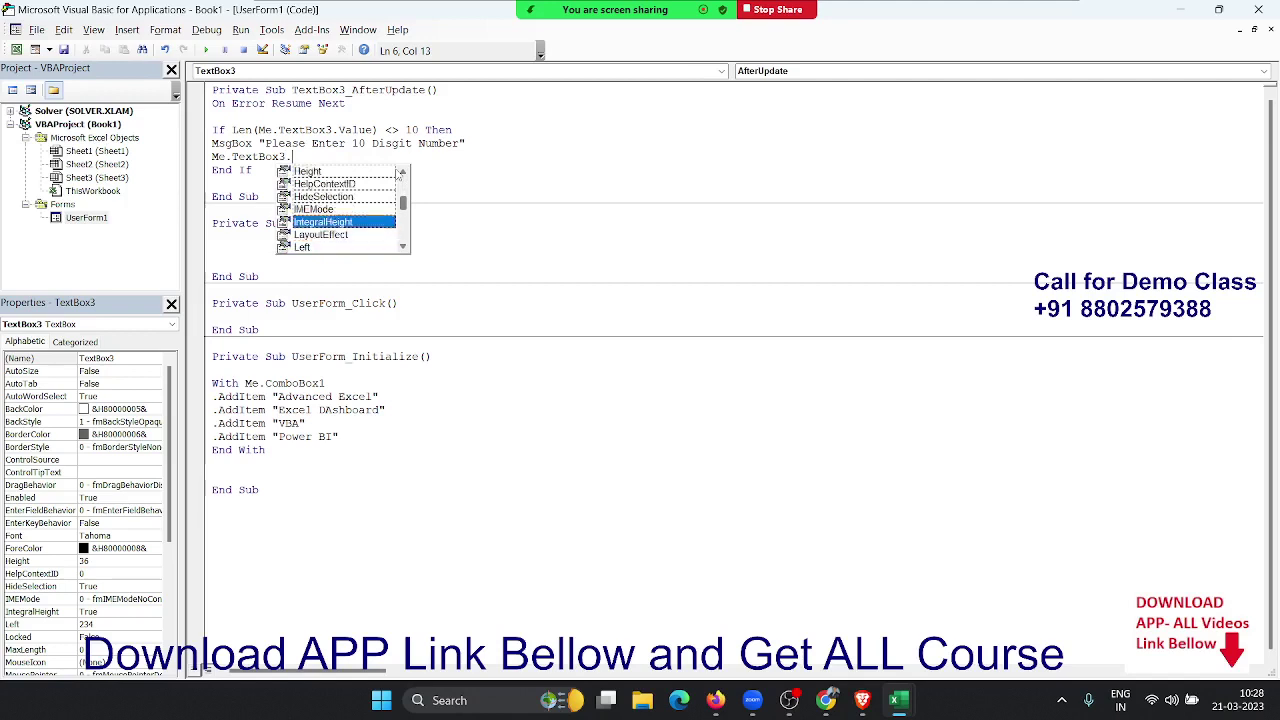
key(Up)
key(Up)
key(Up)
key(Up)
key(Up)
key(Up)
key(Up)
key(Up)
key(Down)
key(Down)
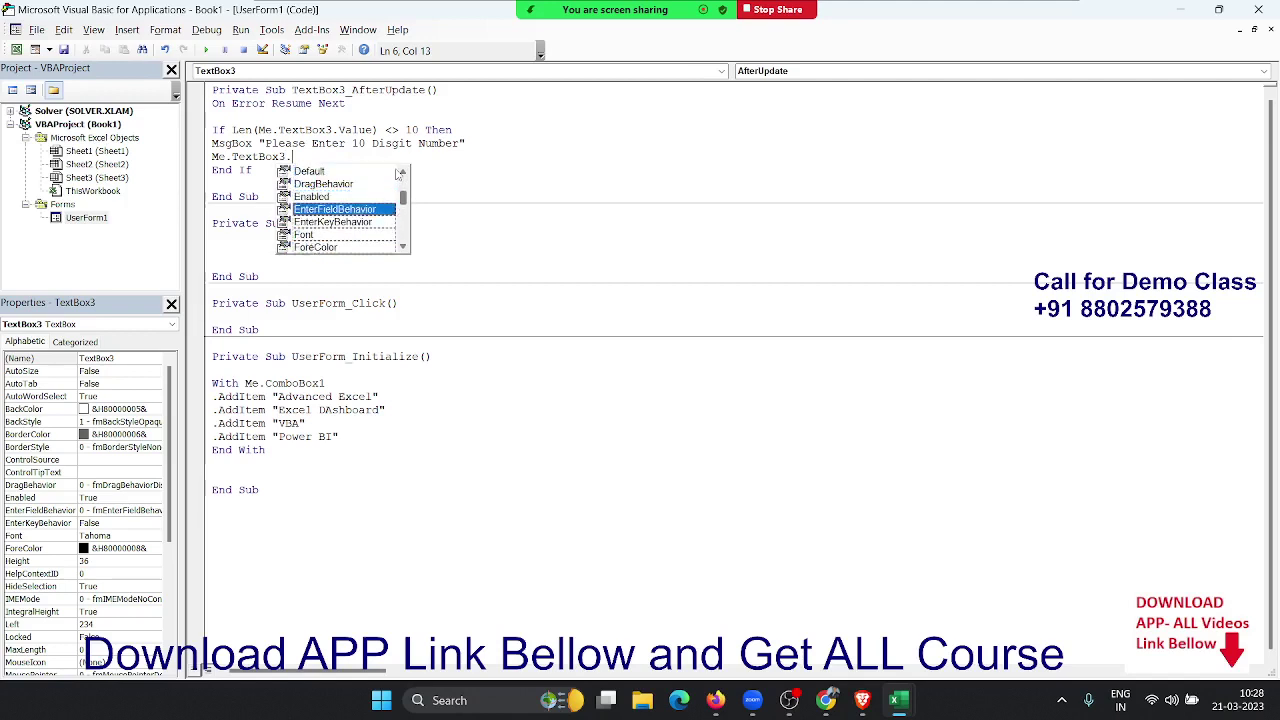
key(Up)
key(Up)
key(Up)
key(Up)
key(Up)
key(Up)
key(Up)
key(Up)
key(Up)
key(Up)
key(Up)
key(Up)
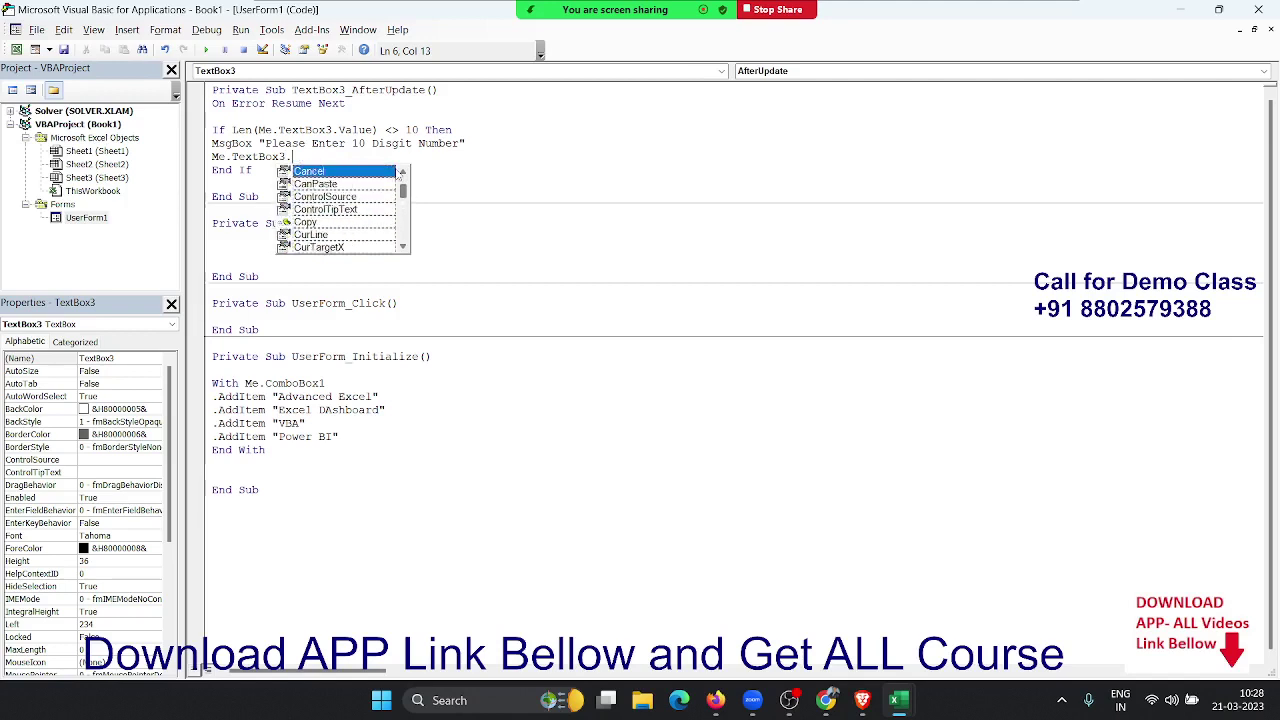
key(Up)
key(Up)
key(Up)
key(Up)
key(Up)
key(Up)
key(Up)
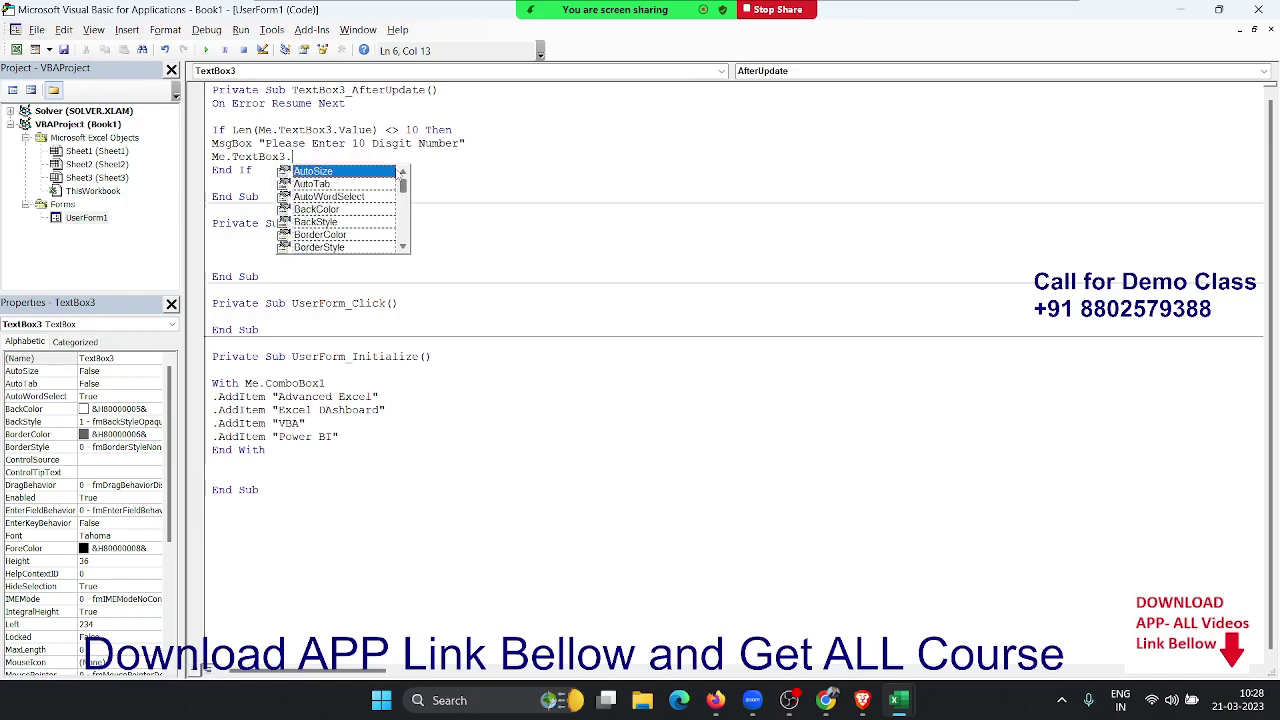
key(Down)
key(Down)
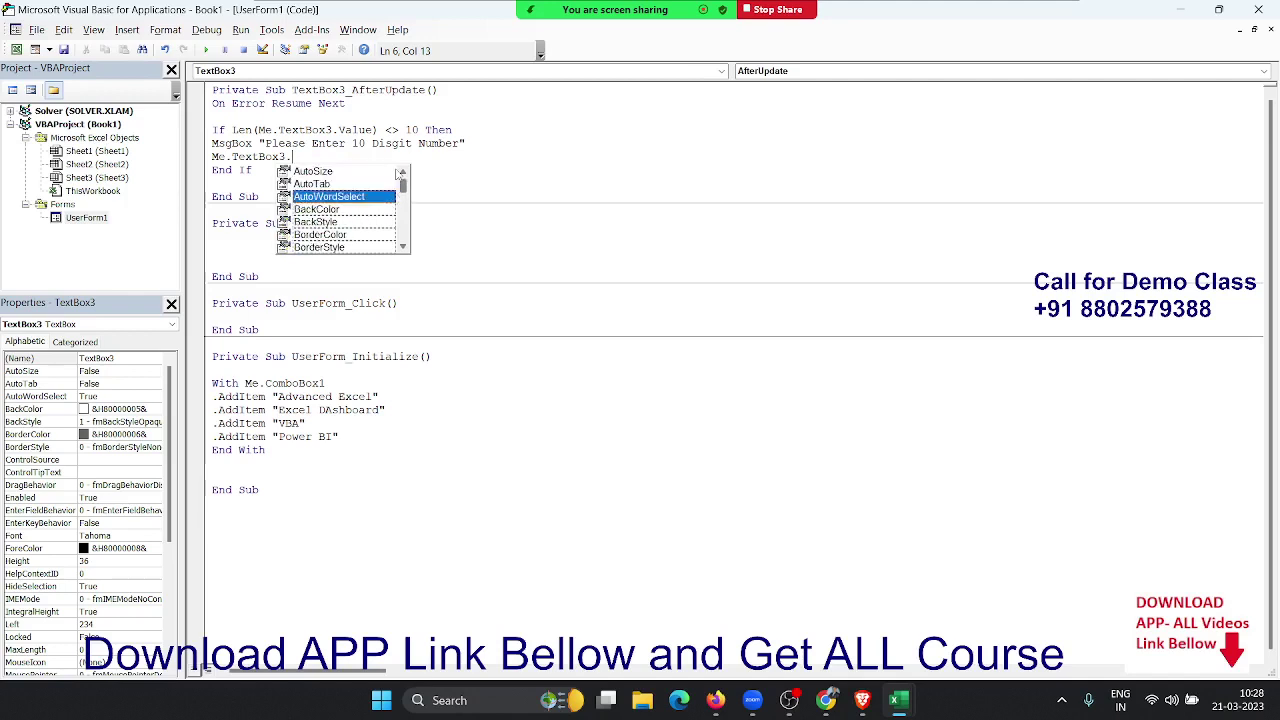
Pick SetFocus from the suggestions so the line reads Me.TextBox3.SetFocus.
text(f)
key(BackSpace)
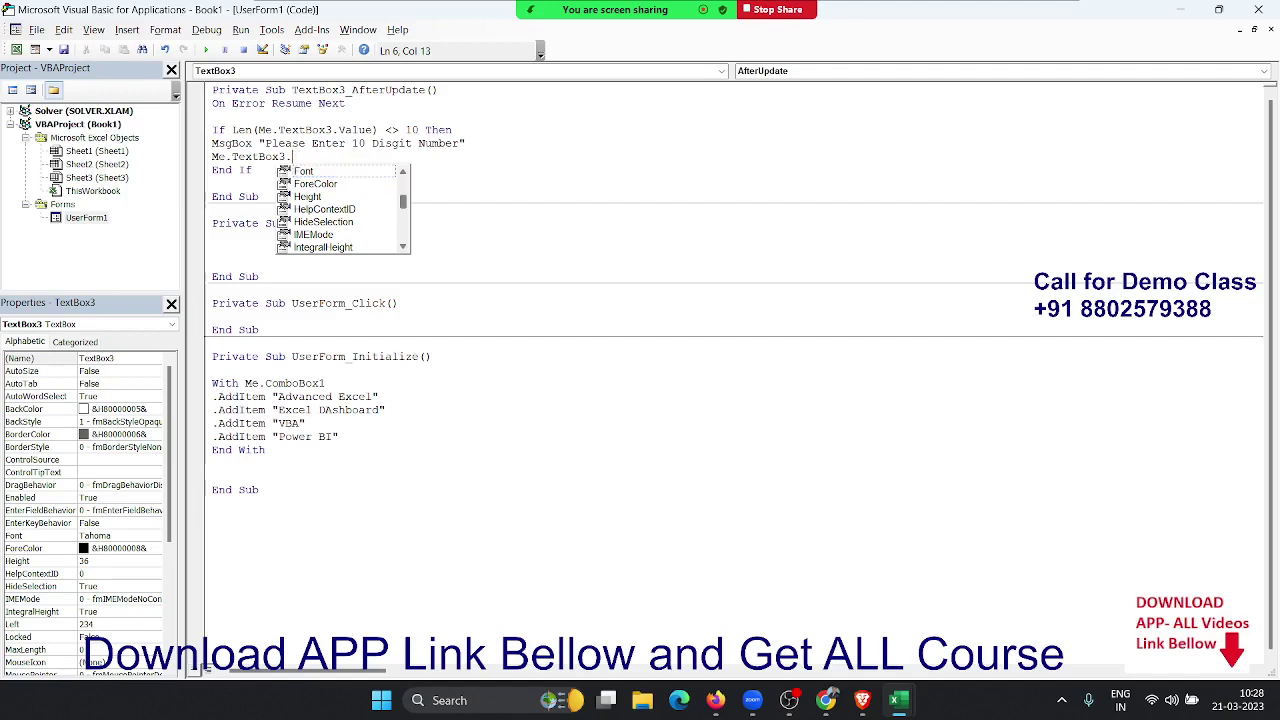
text(se)
key(Down)
key(Down)
key(Down)
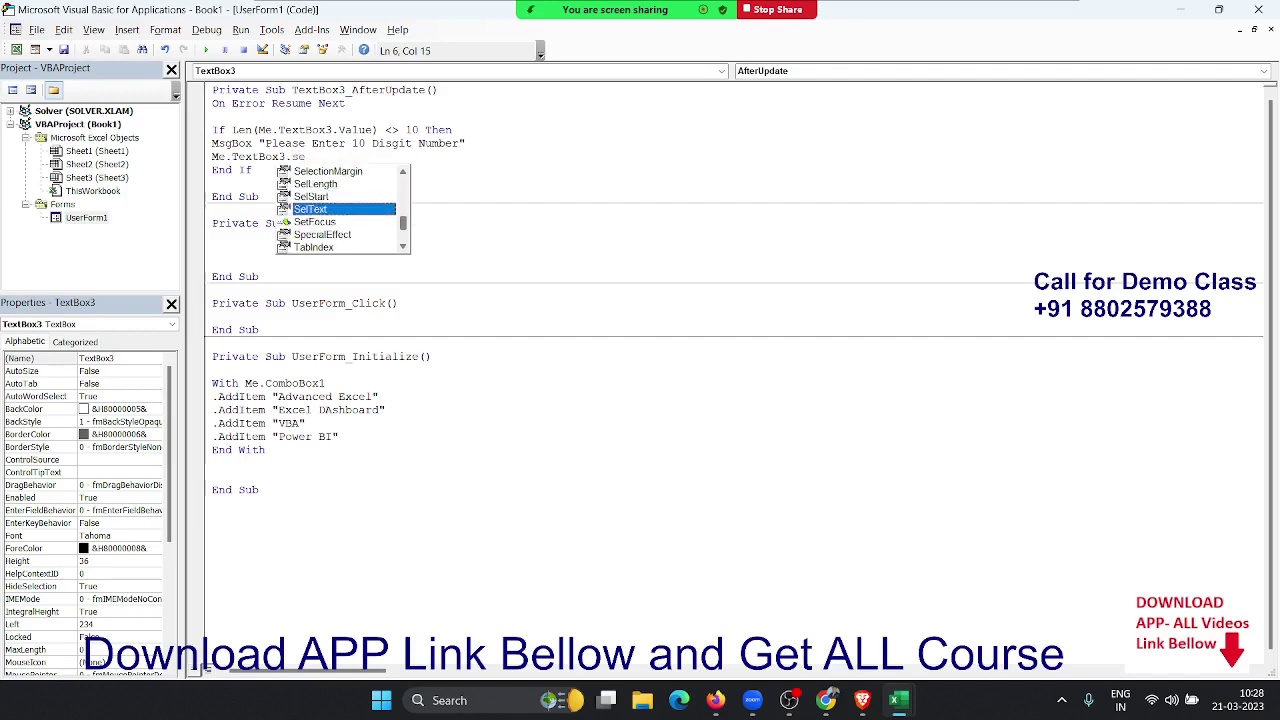
key(Down)
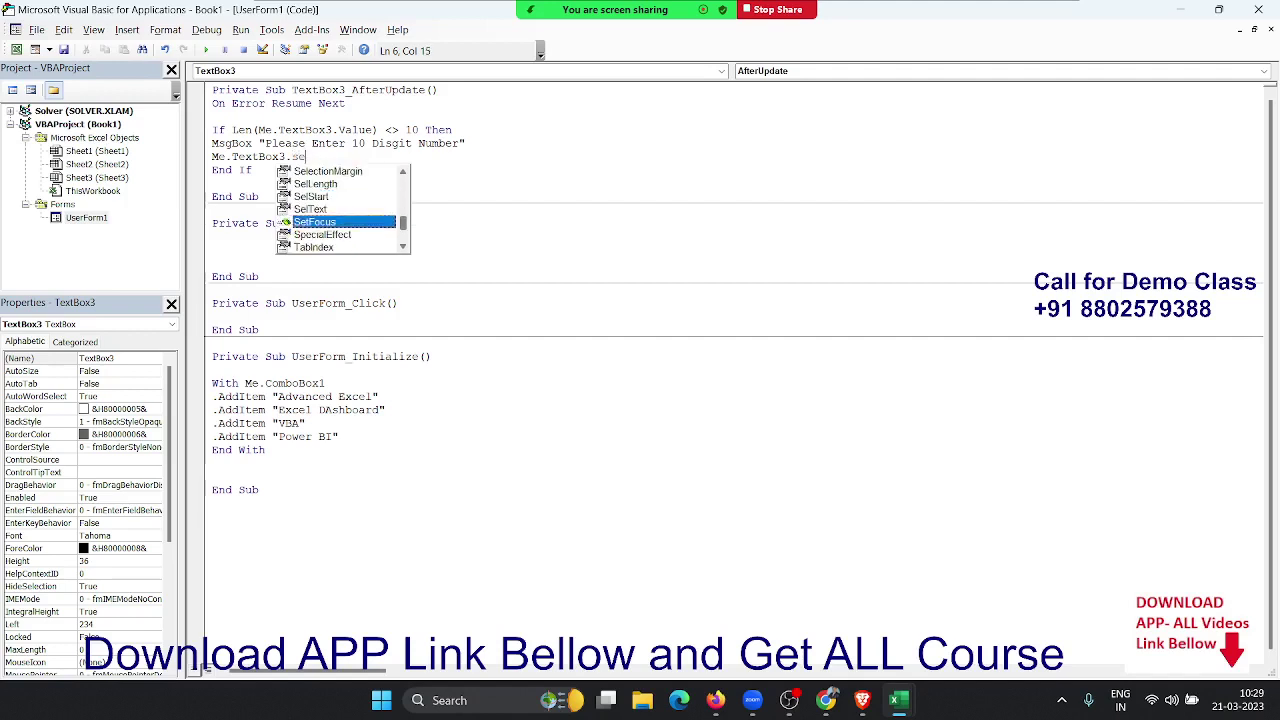
text(`)
key(BackSpace)
key(BackSpace)
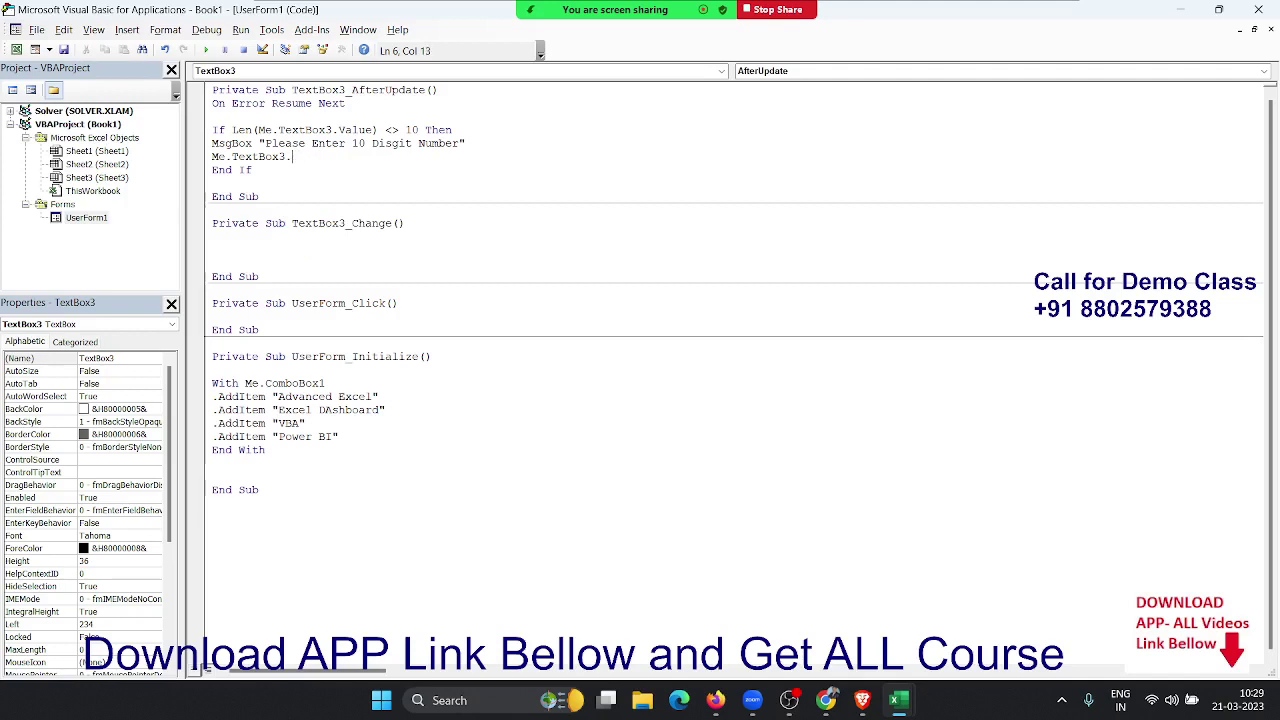
text(.se)
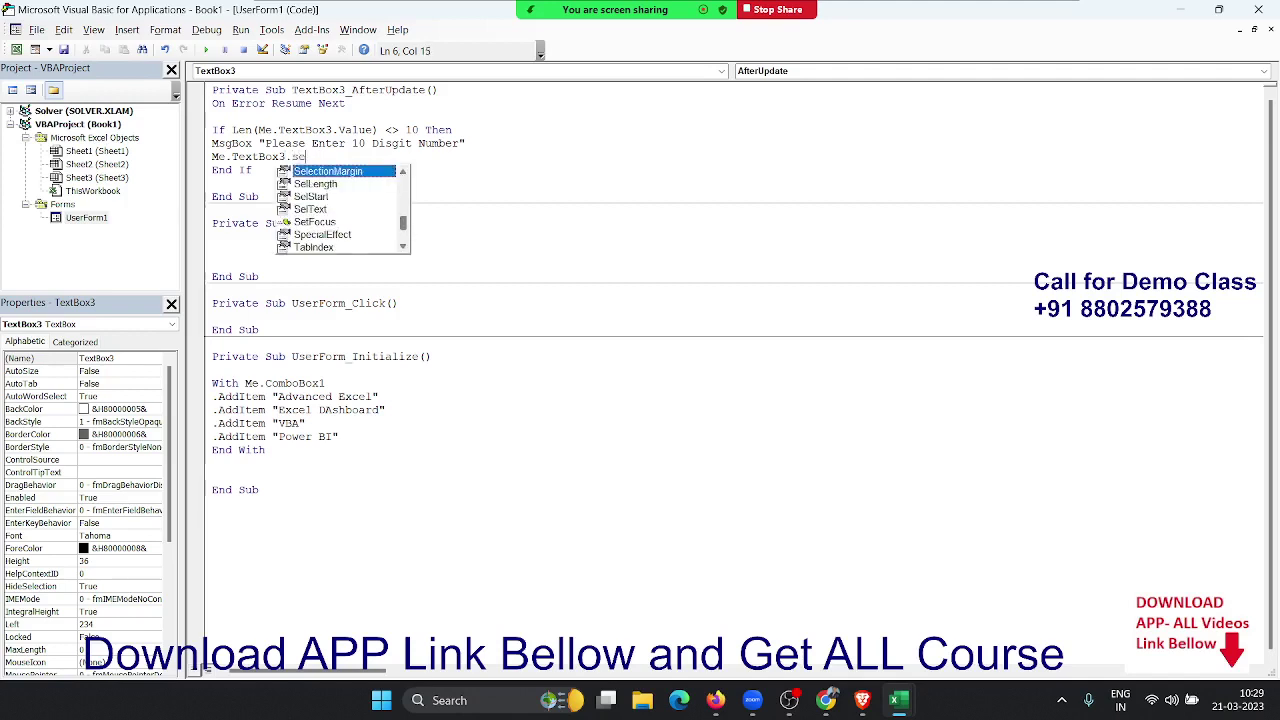
key(Down)
key(Down)
key(Down)
key(Down)
key(Tab)
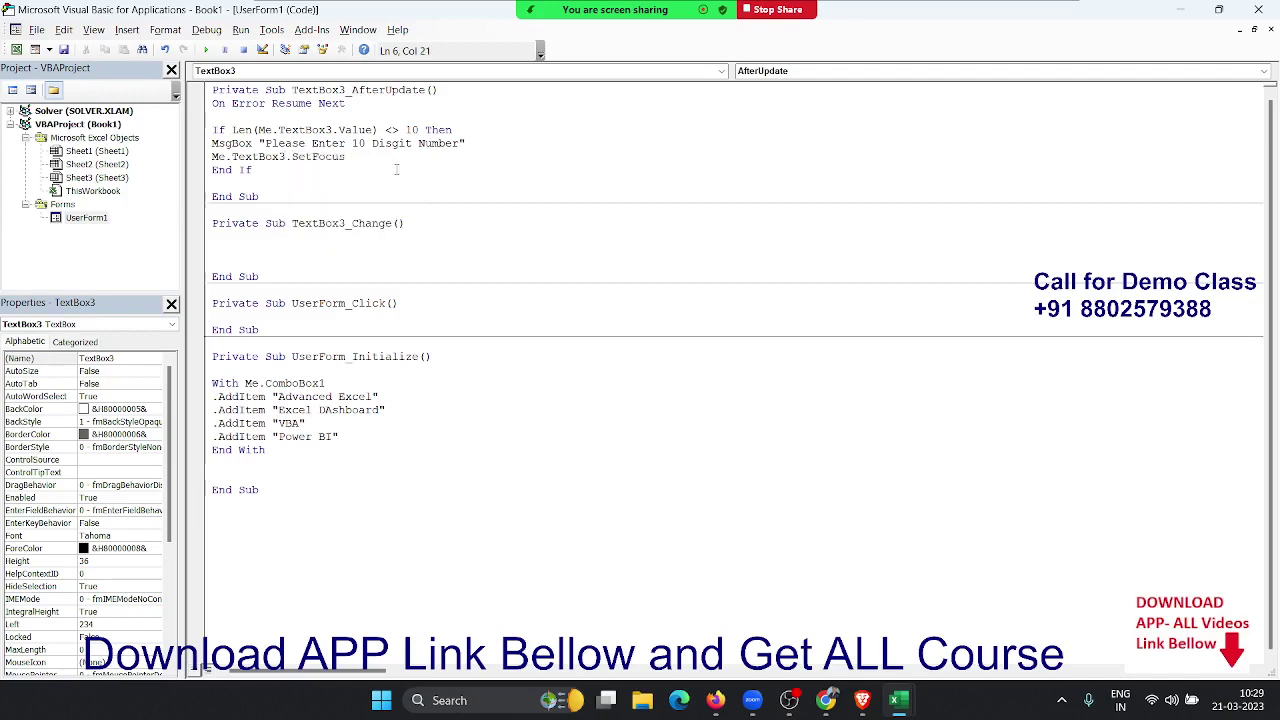
key(Down)
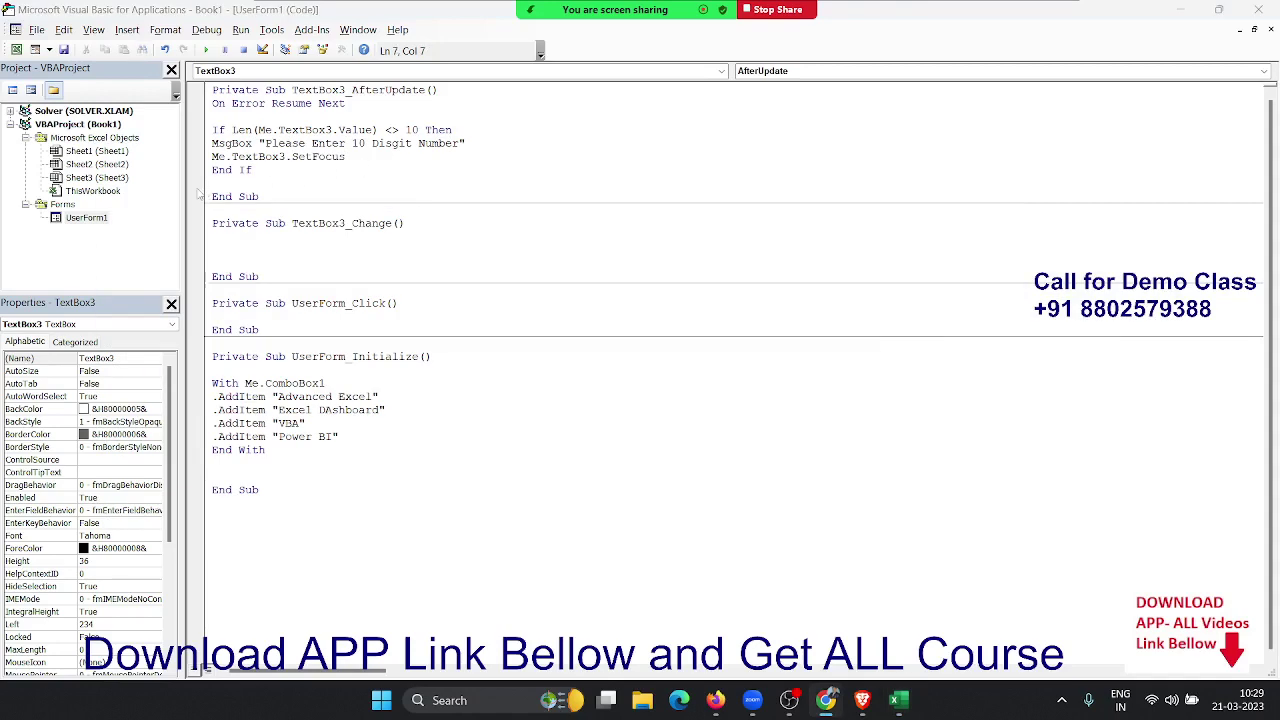
Open UserForm1's design and select the course combo box, checkboxes and day/language options.
click(70, 220)
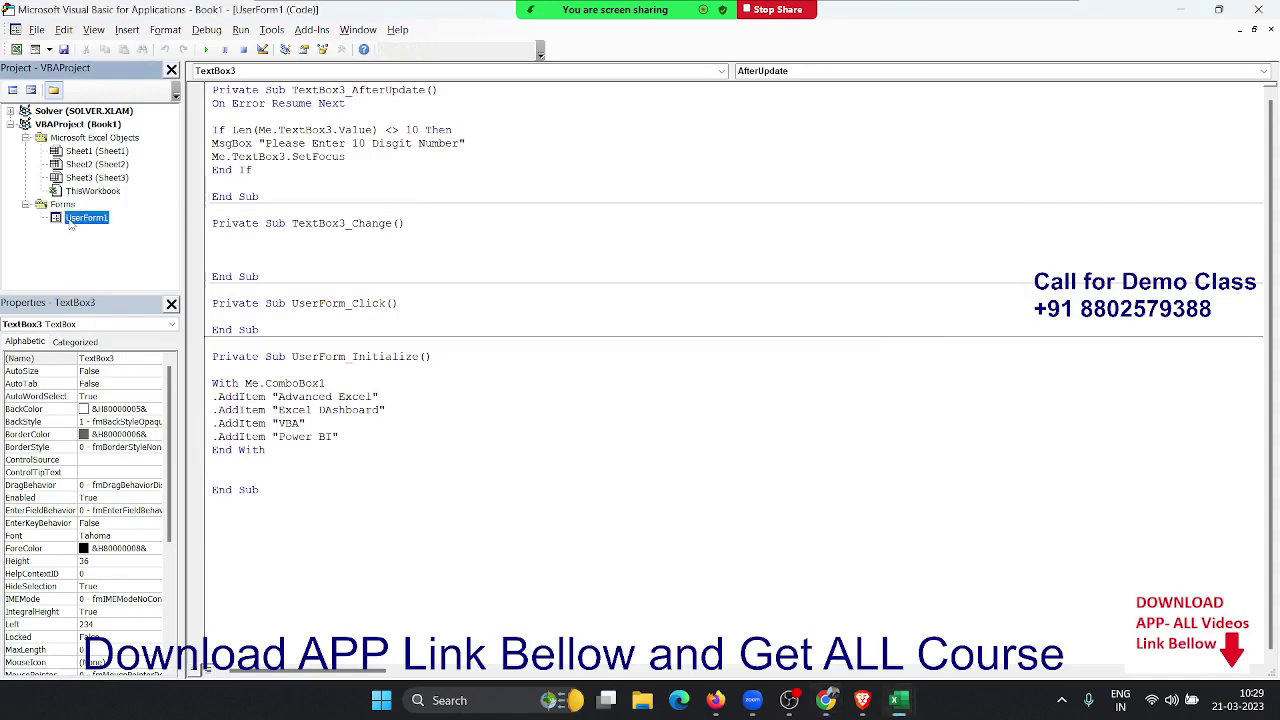
double_click(72, 220)
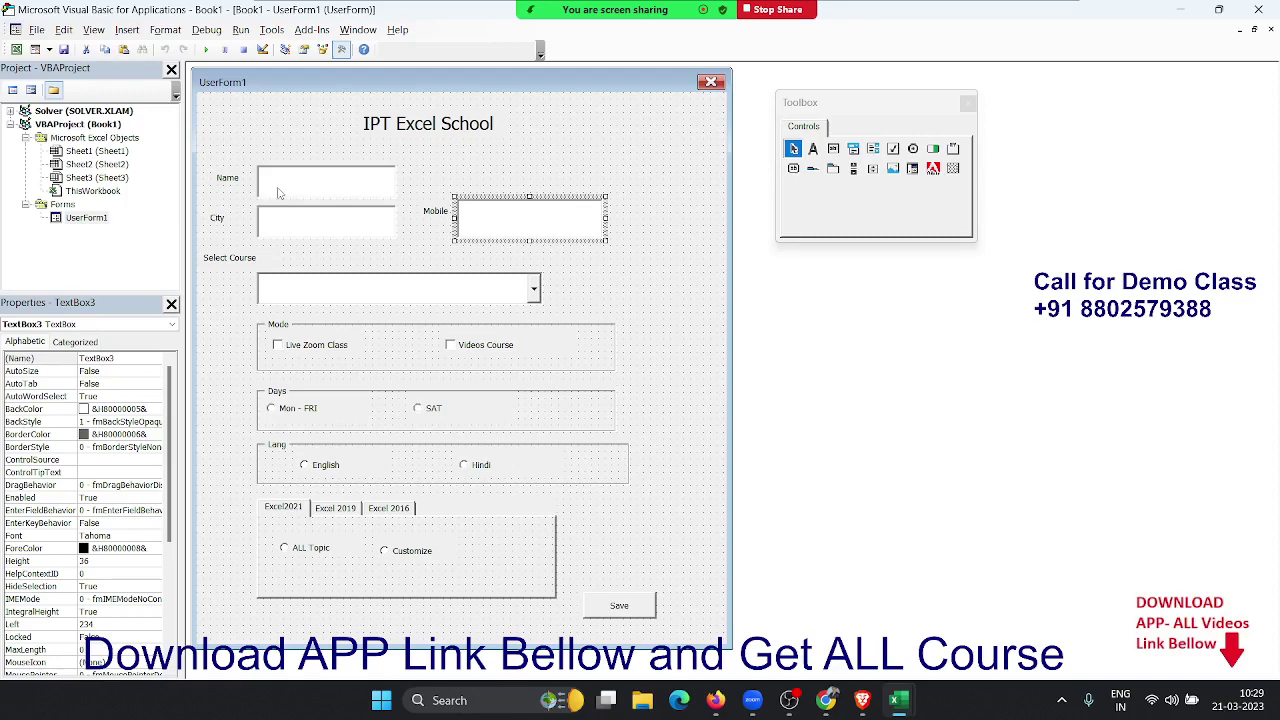
click(282, 286)
click(295, 344)
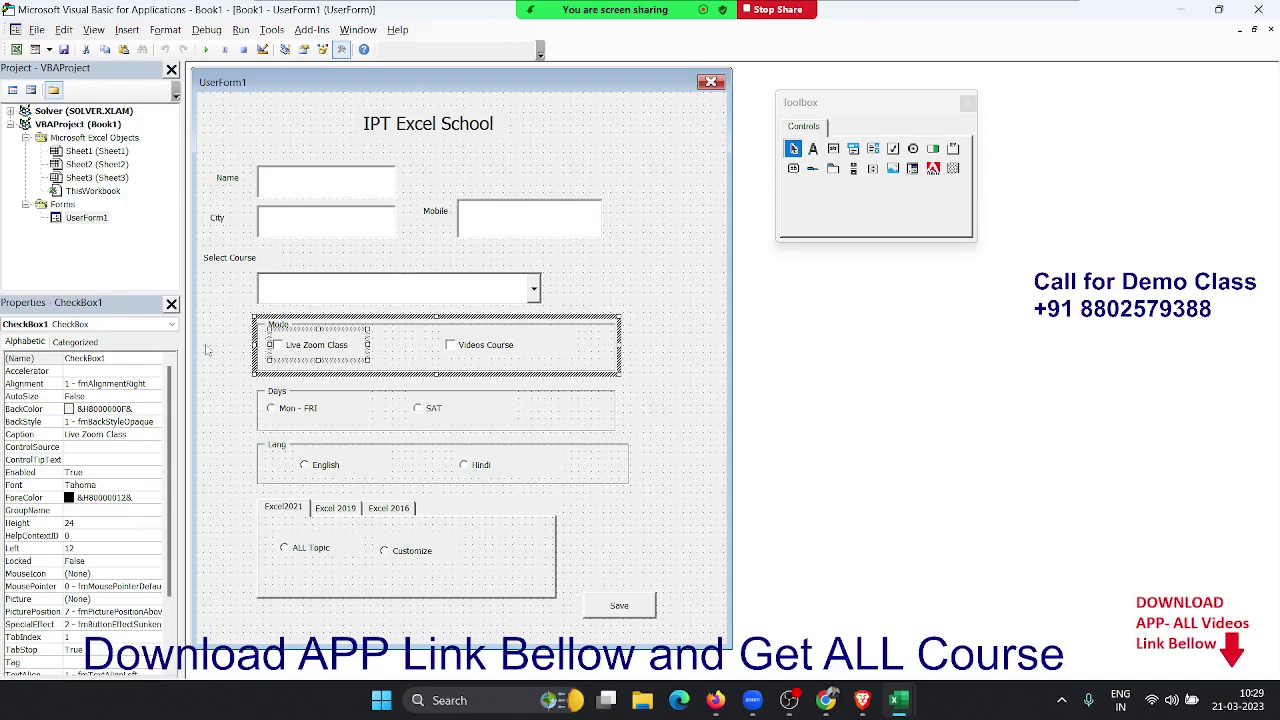
click(471, 352)
click(320, 412)
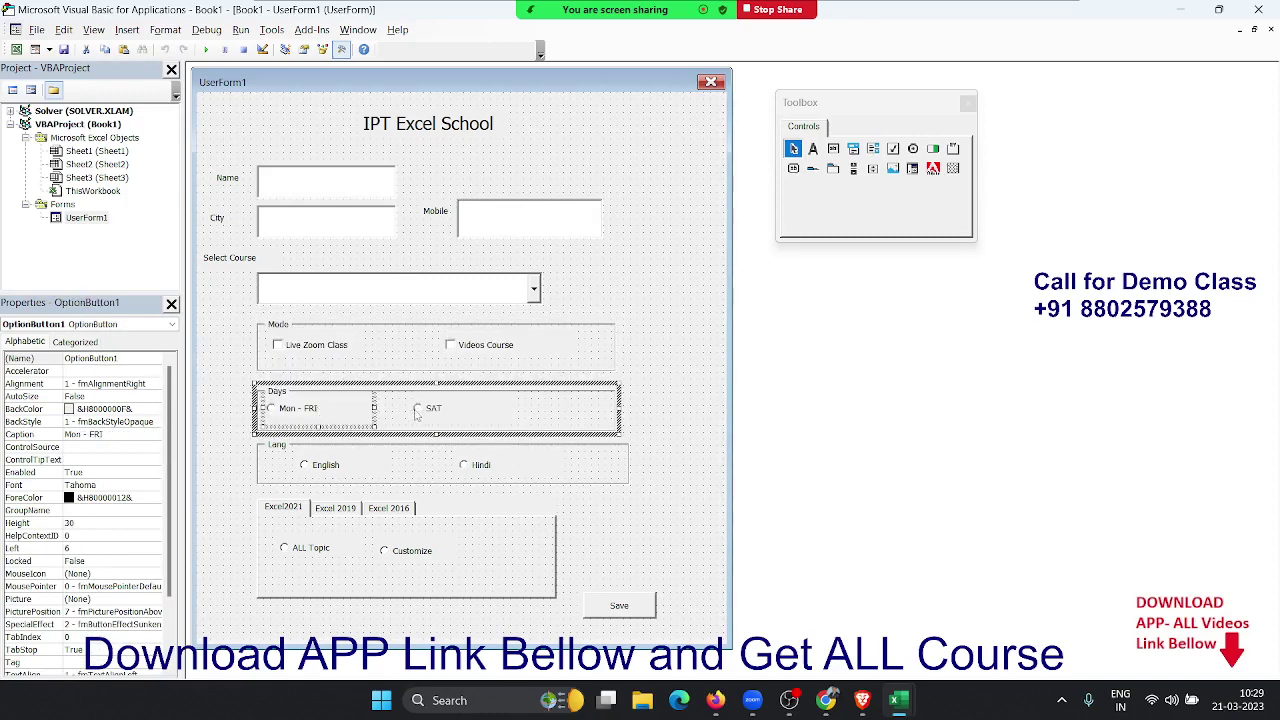
click(420, 413)
click(367, 467)
click(467, 467)
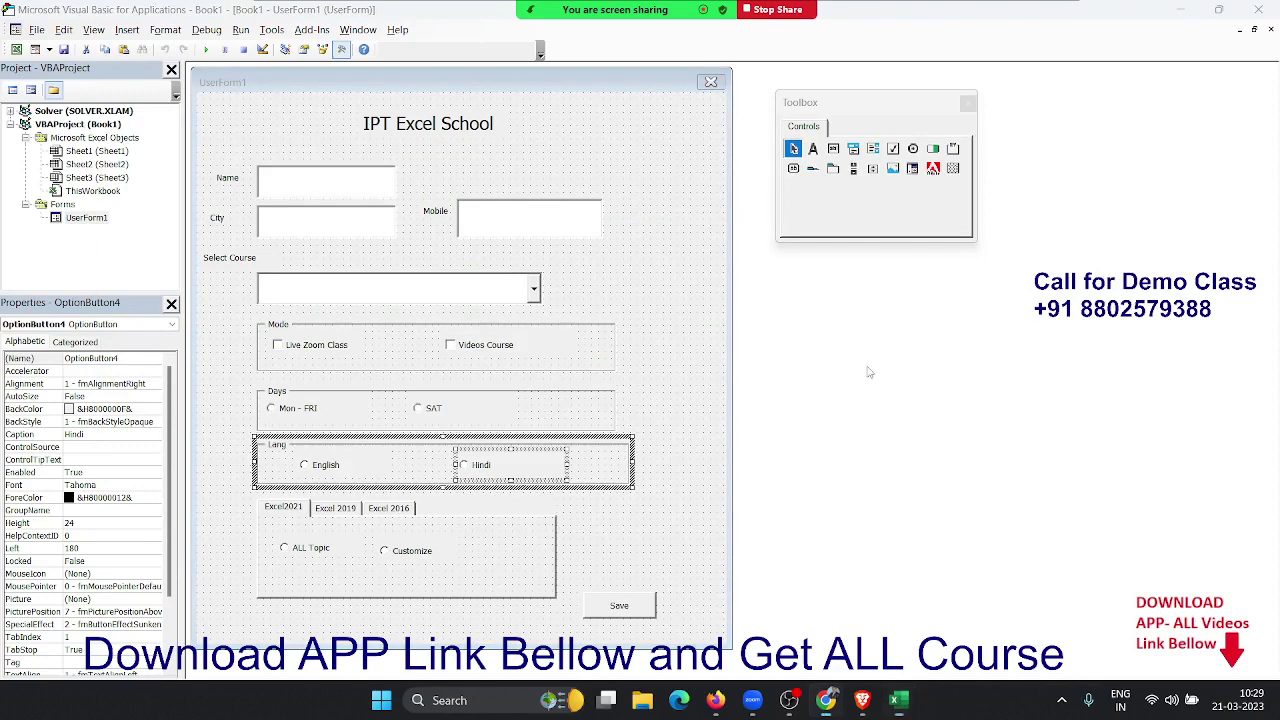
Minimize the Visual Basic editor and bring the Excel worksheet into focus.
key(alt+Tab)
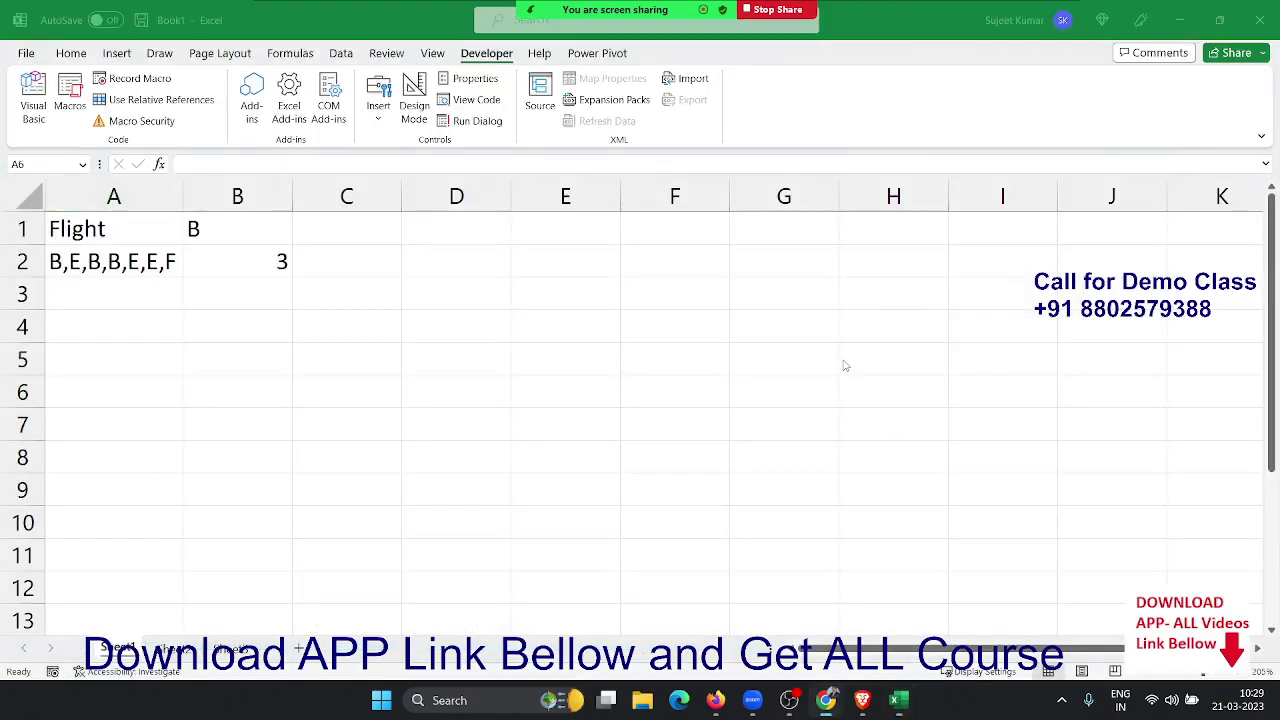
key(alt+Tab)
key(alt+Tab)
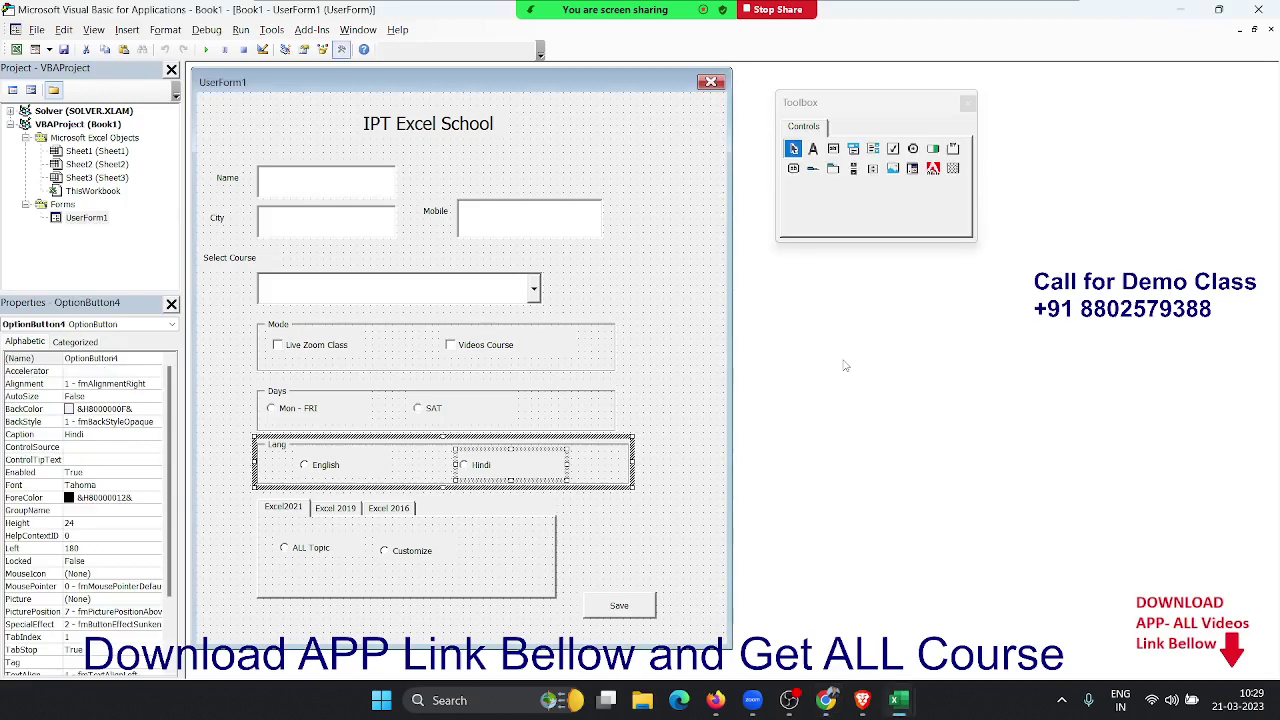
key(alt+Tab)
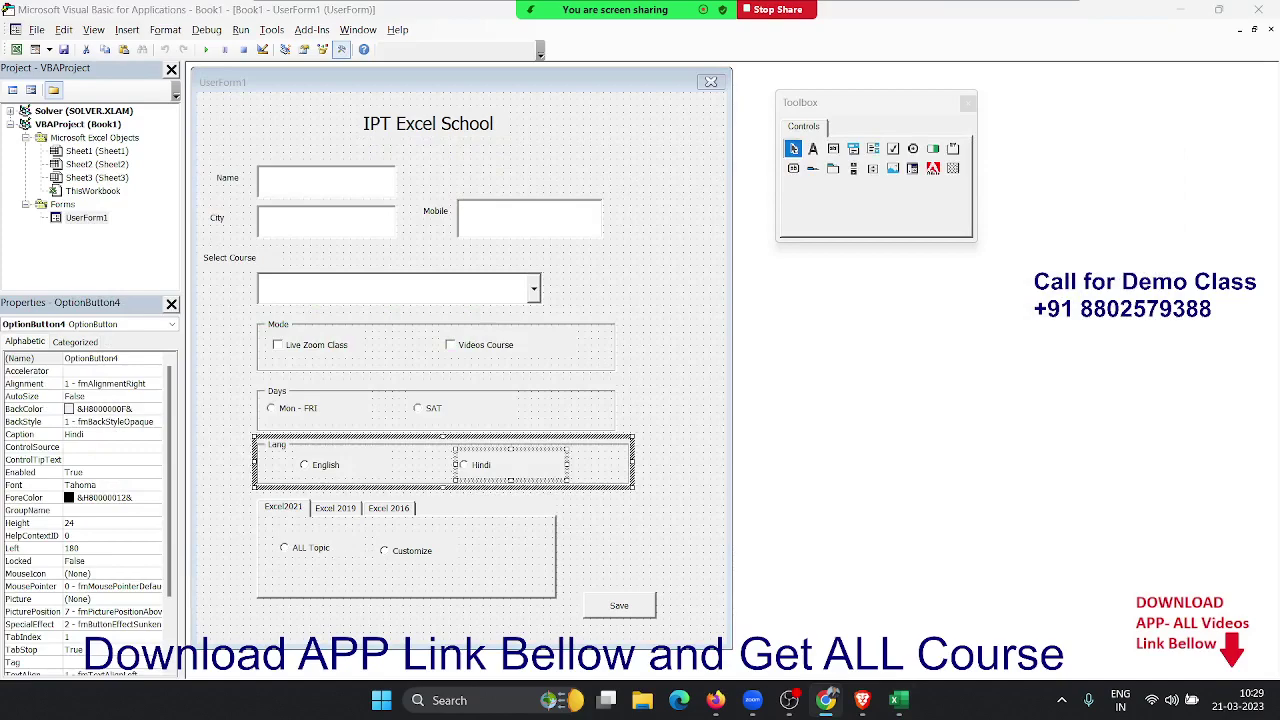
click(1179, 20)
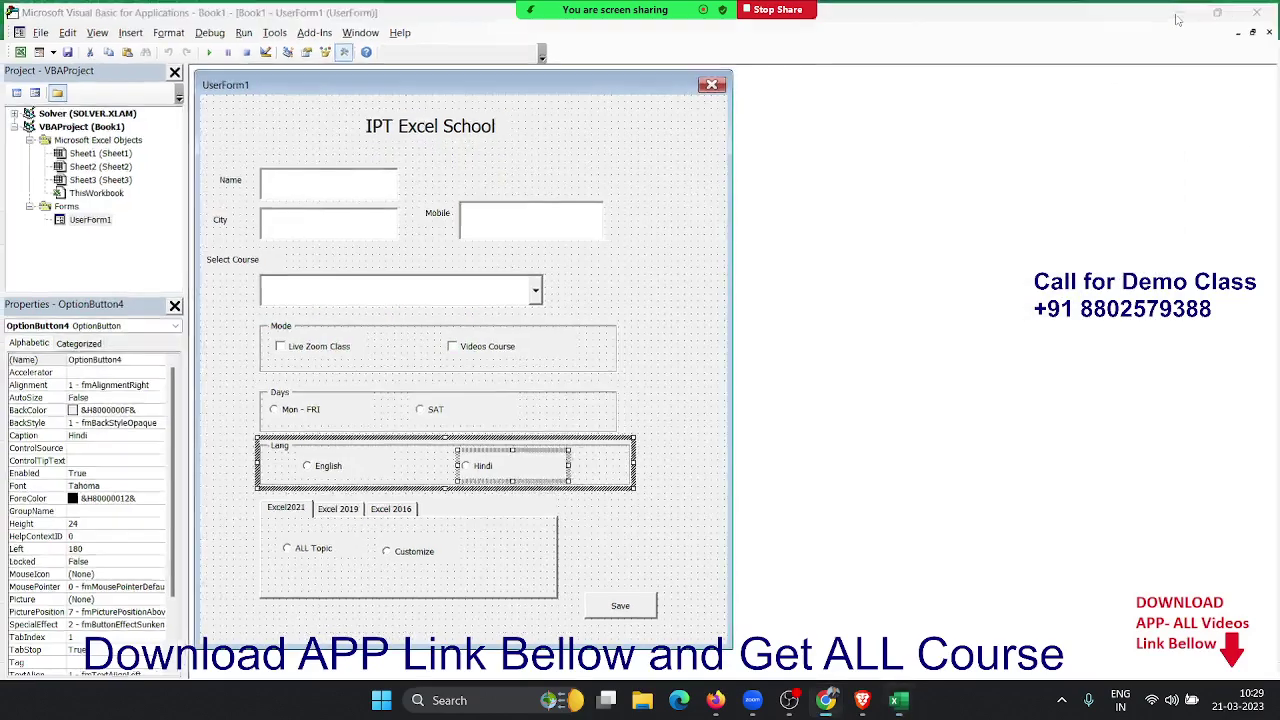
click(681, 282)
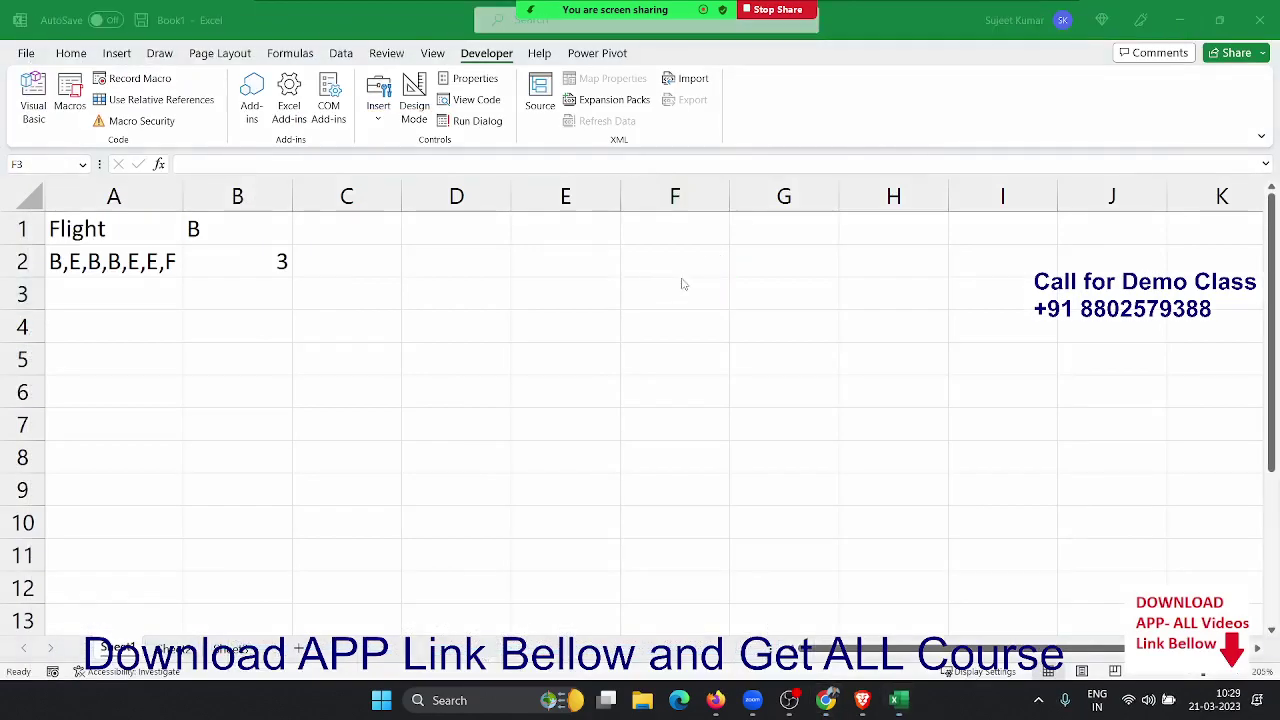
Save the workbook as Excel Macro-Enabled Workbook (*.xlsm) named LForm in D:.
key(ctrl+s)
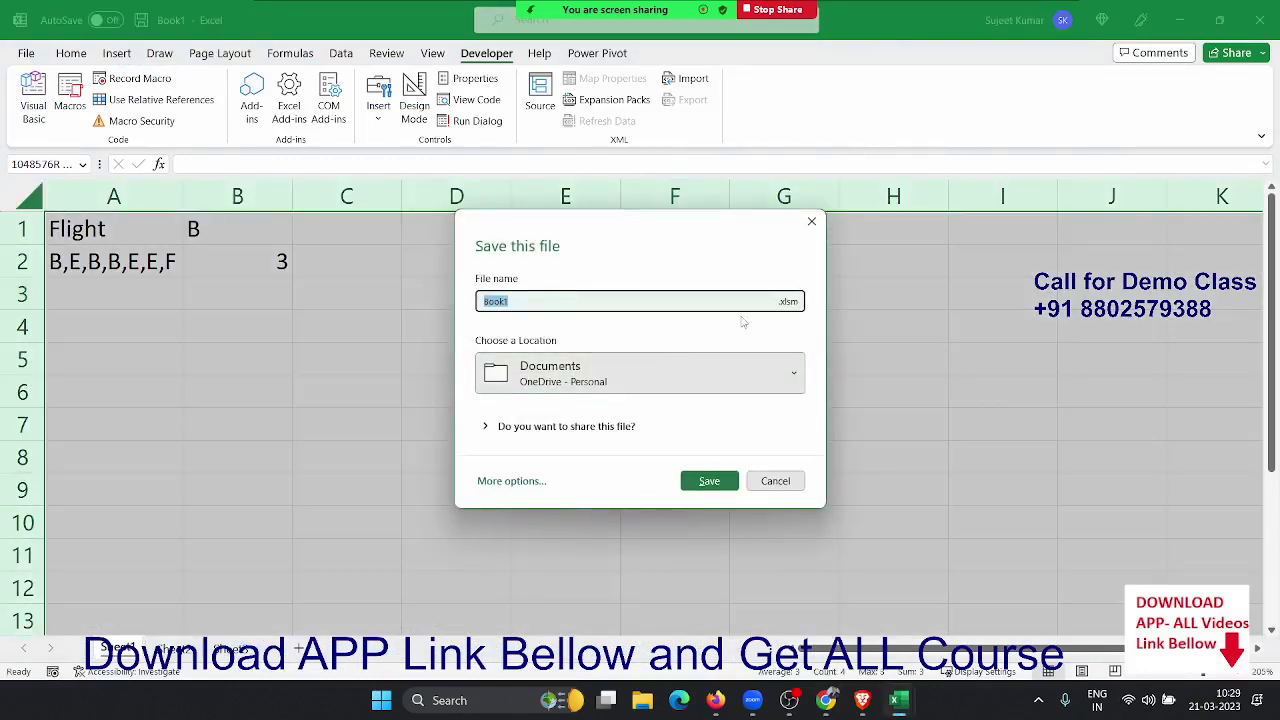
click(780, 303)
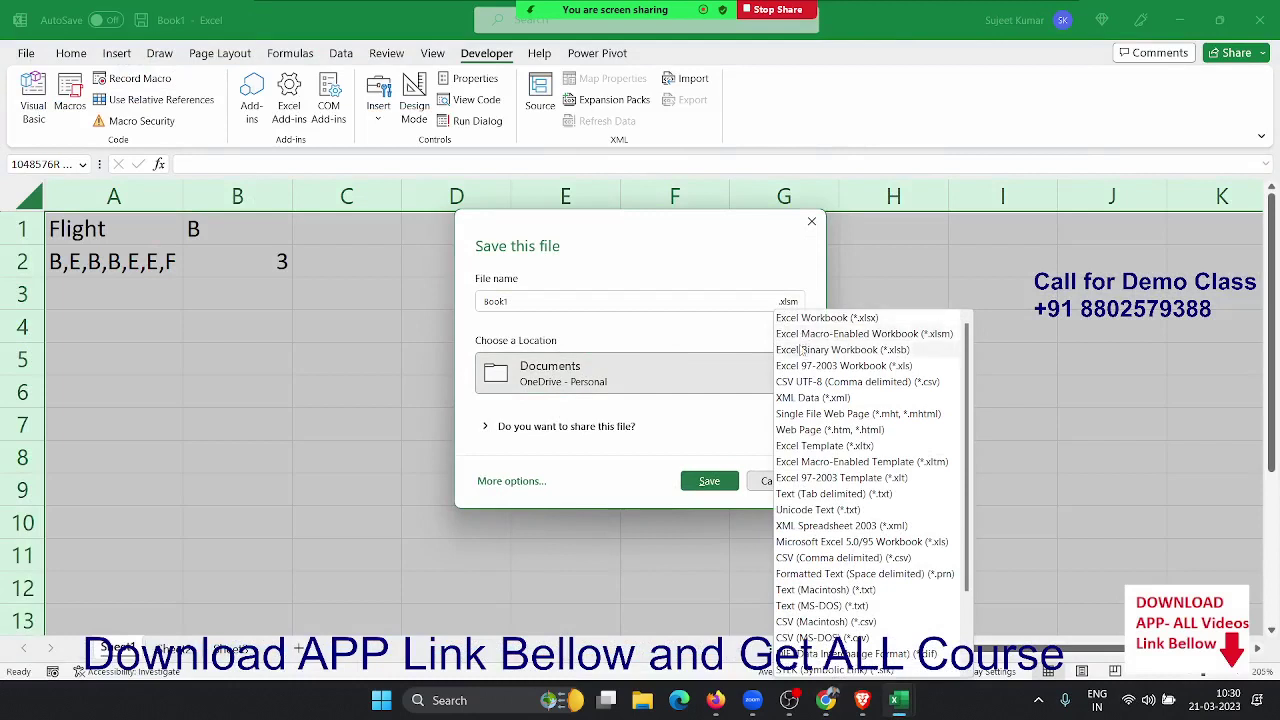
click(800, 350)
click(790, 303)
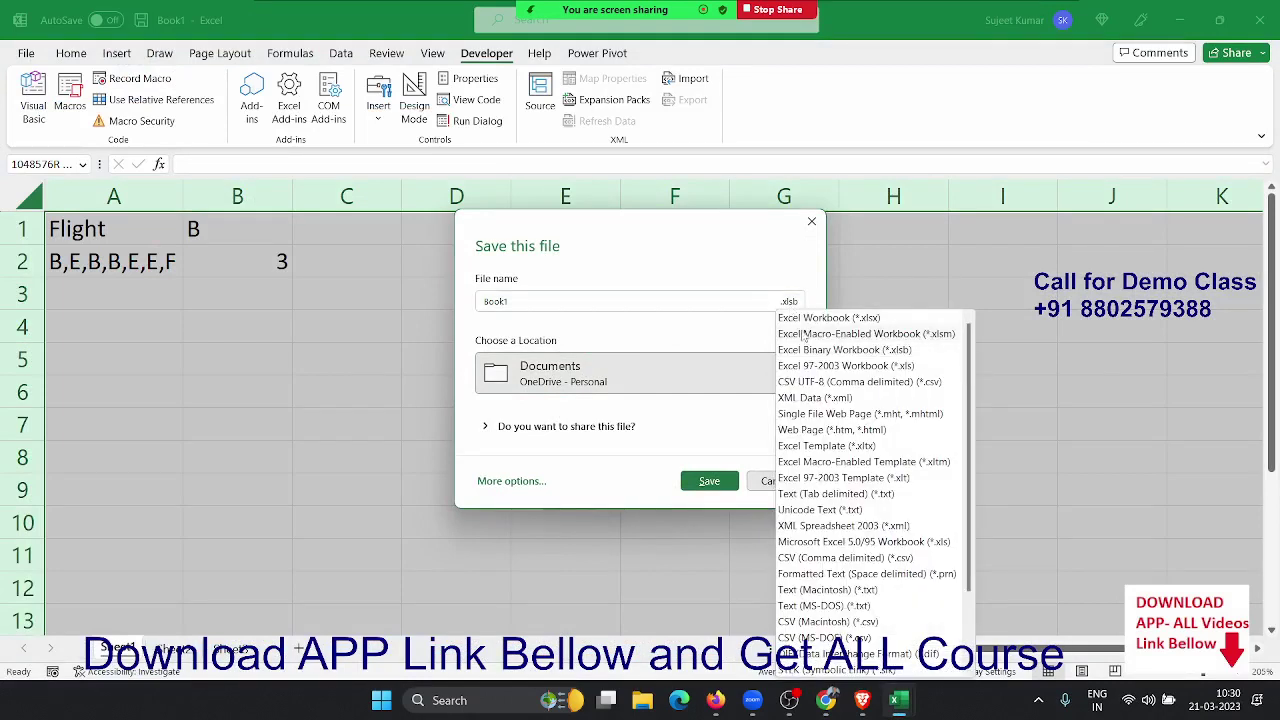
click(804, 334)
click(615, 388)
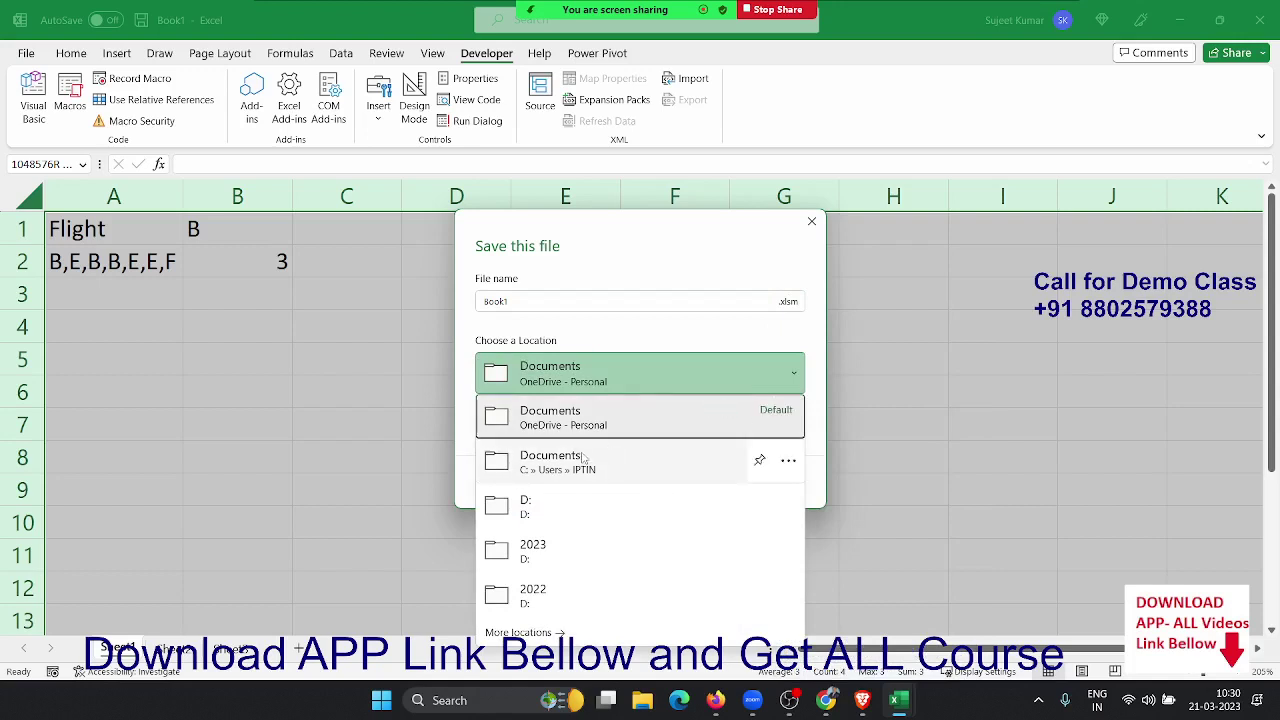
click(540, 510)
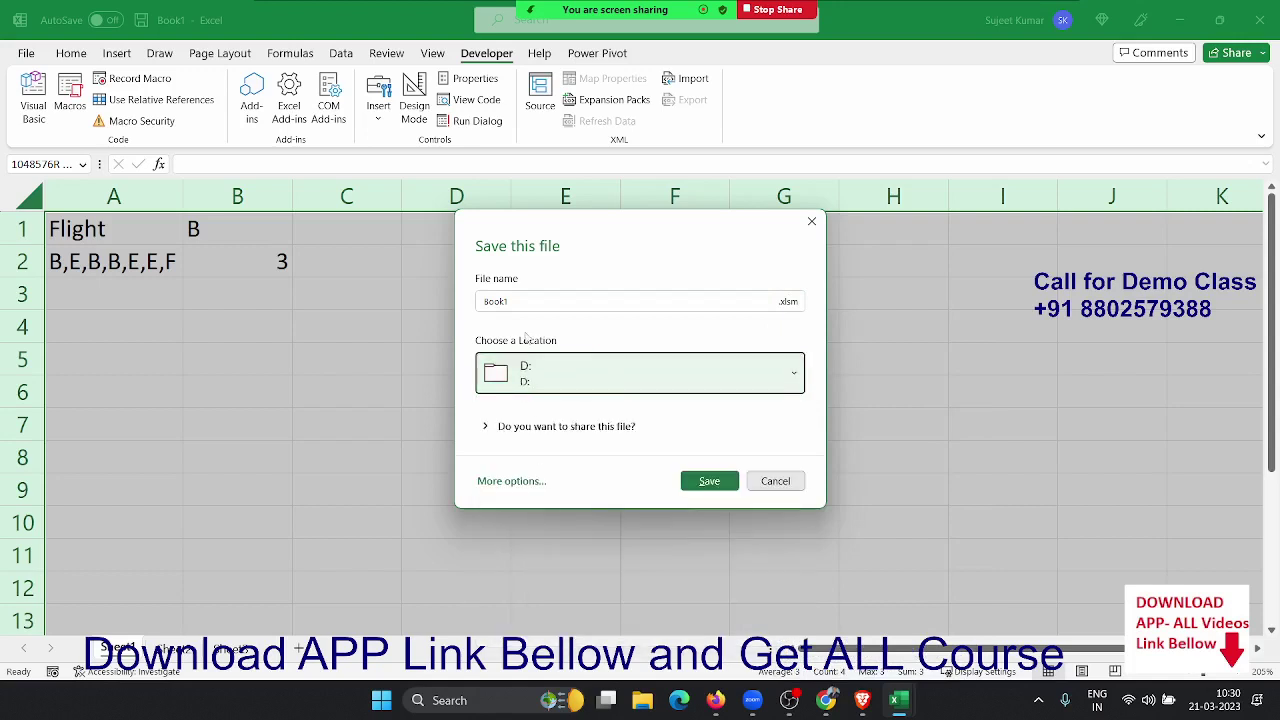
click(537, 298)
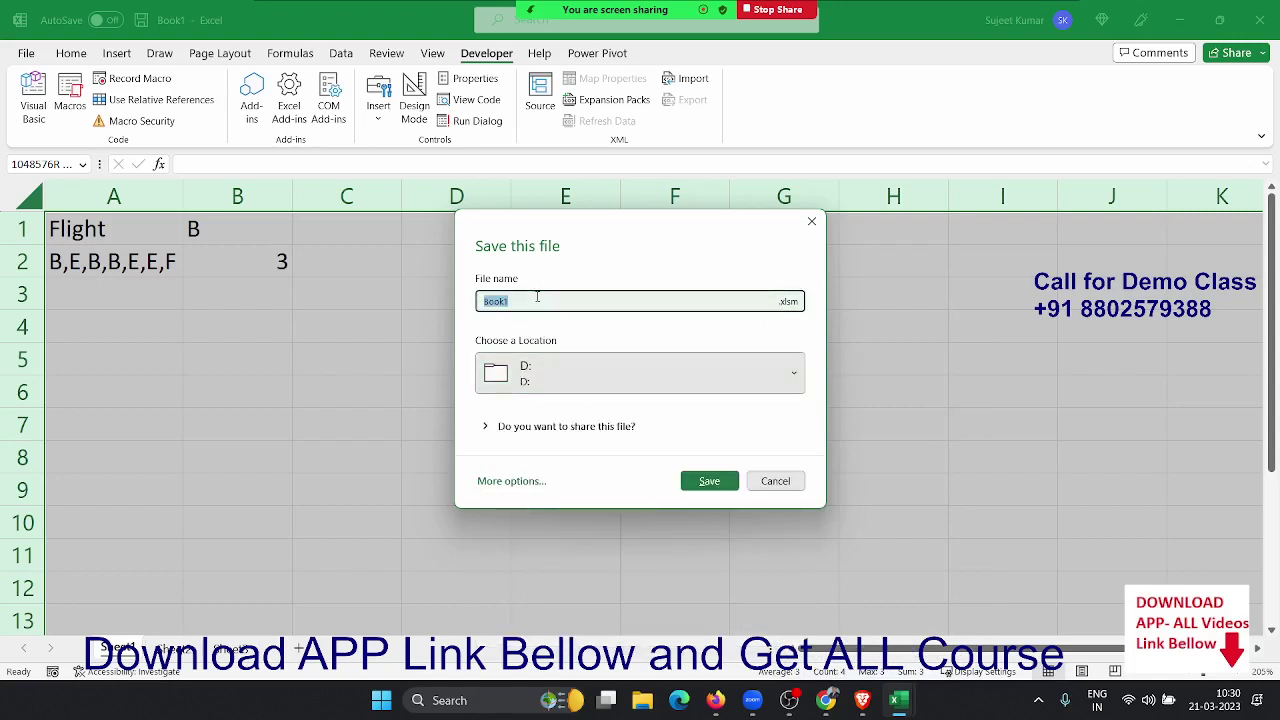
text(LForm)
click(698, 480)
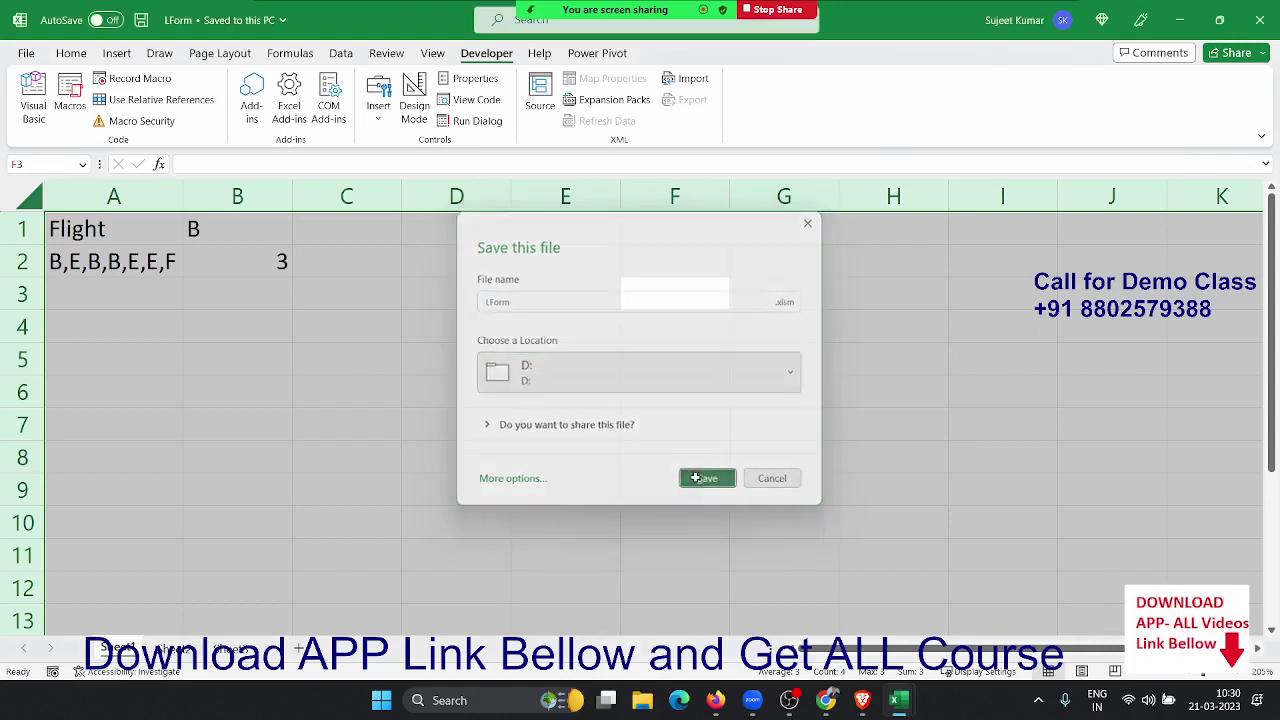
click(1053, 10)
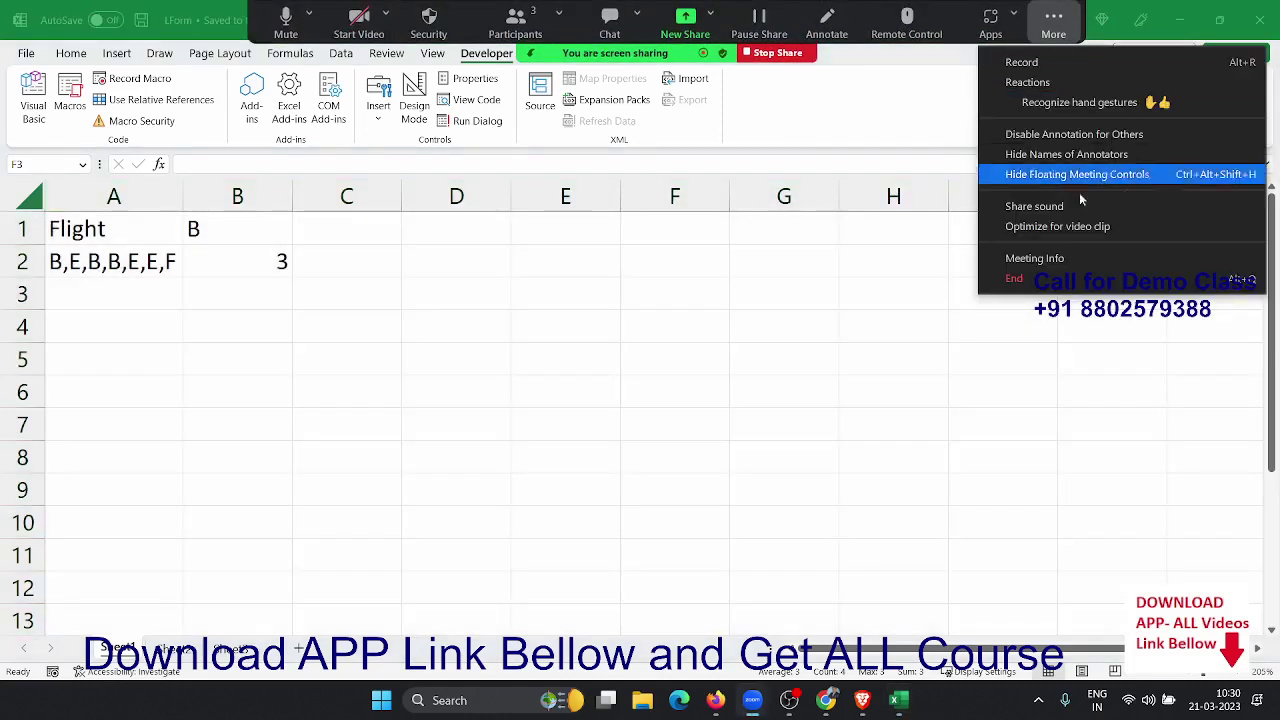
click(1080, 174)
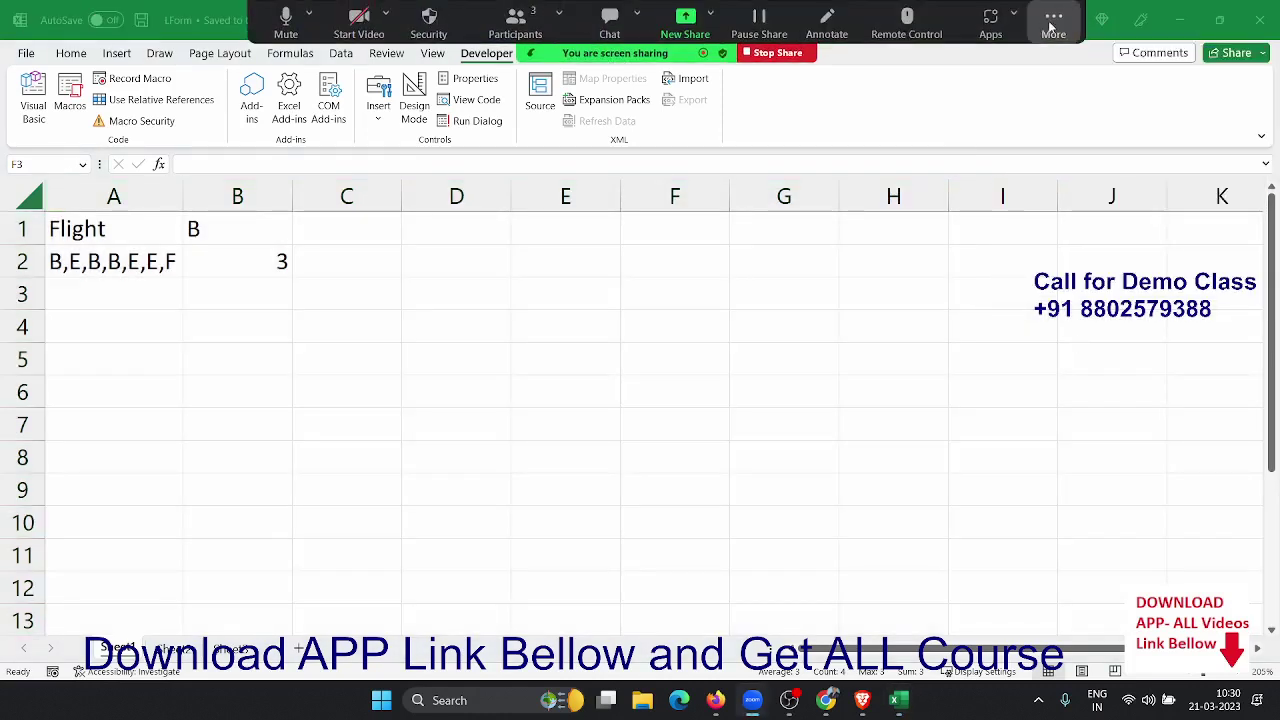